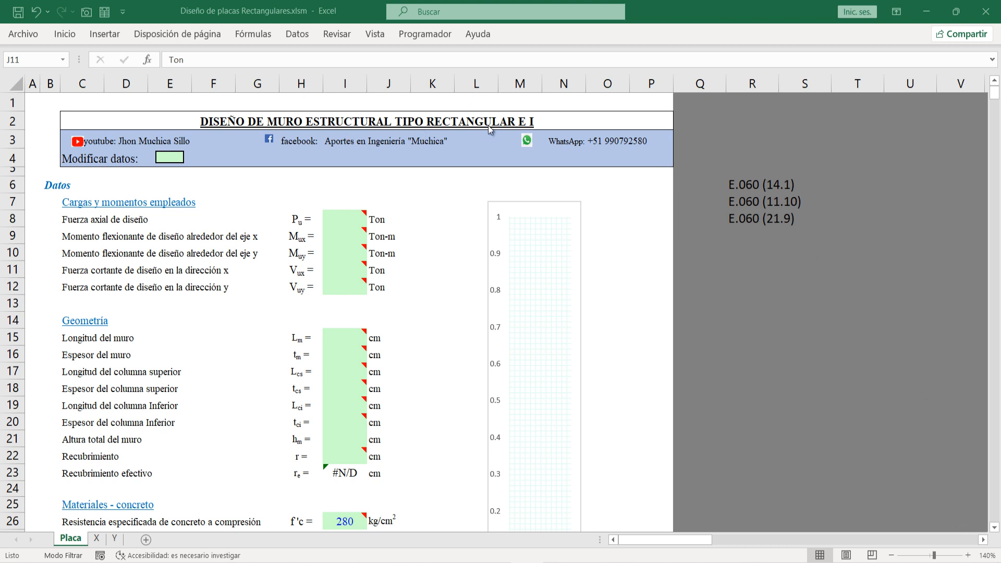
Step: Examine the Placa sheet from the load, geometry and material inputs through the column checks, interaction diagrams and final detail
left_click(416, 199)
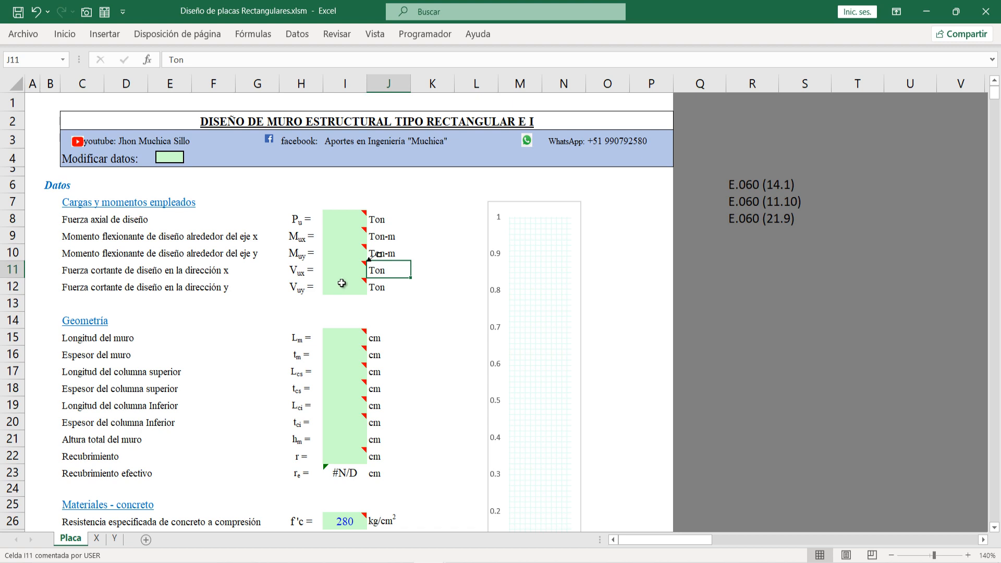
scroll(342, 303, "down", 3)
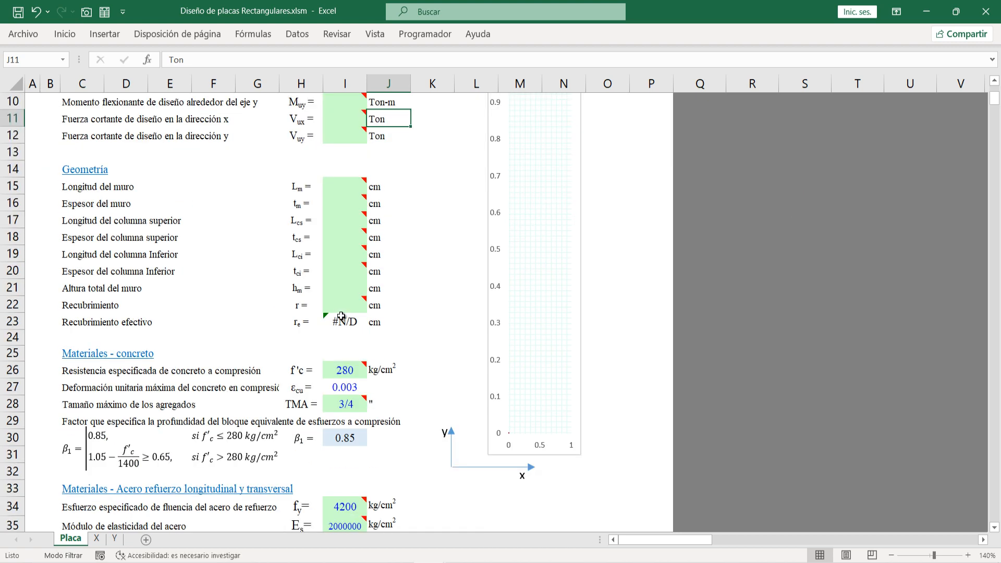
scroll(341, 316, "down", 15)
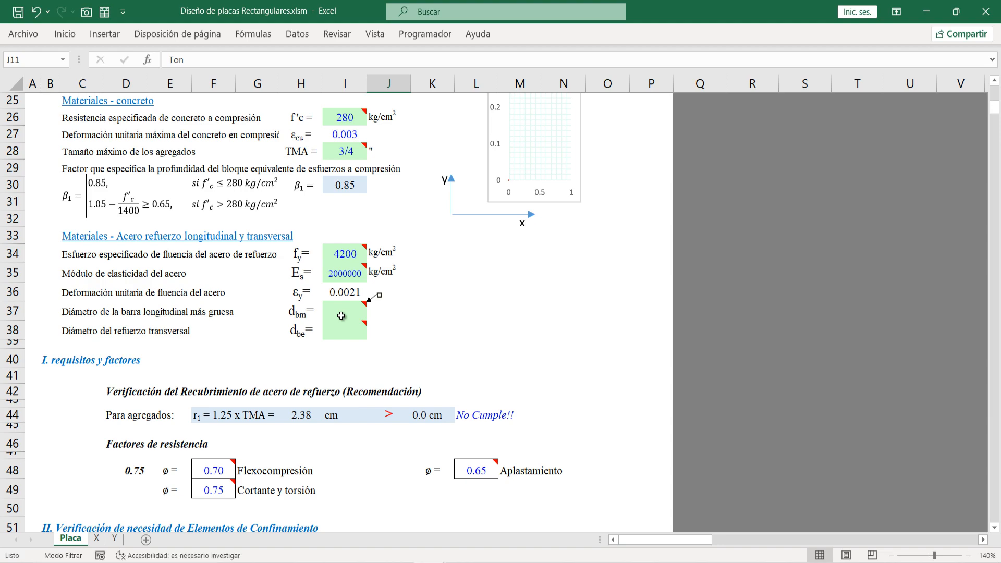
scroll(341, 315, "down", 20)
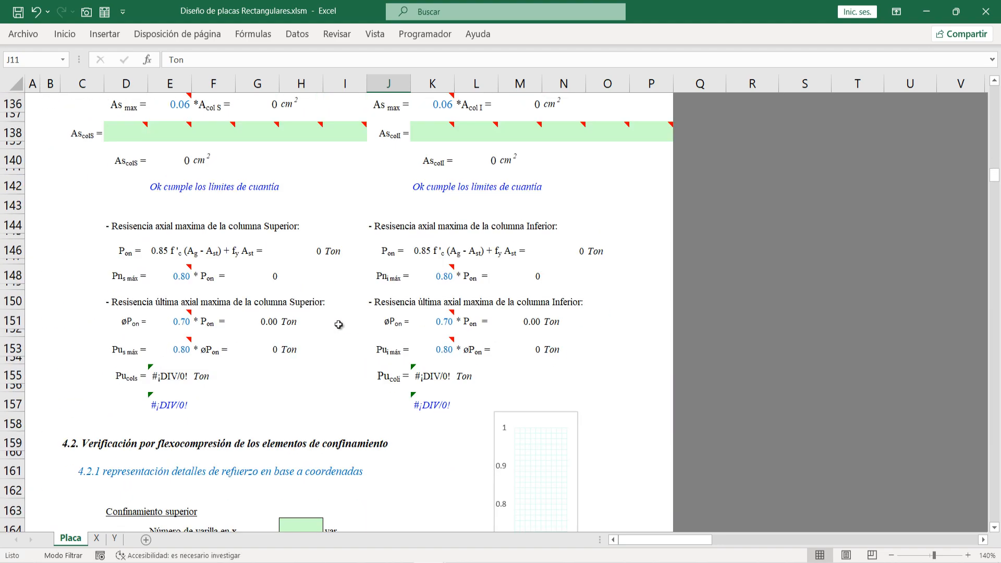
scroll(339, 324, "down", 20)
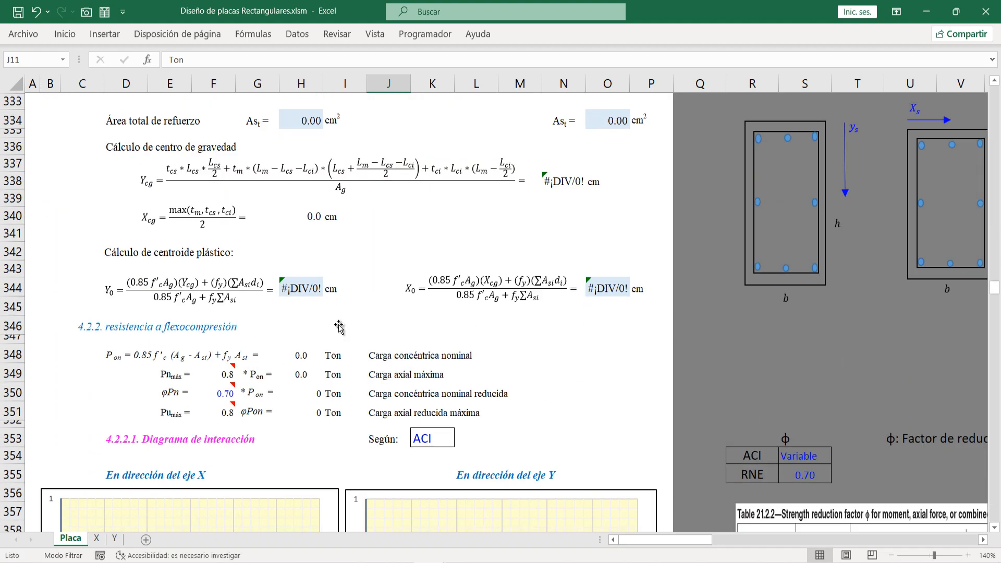
scroll(339, 326, "down", 20)
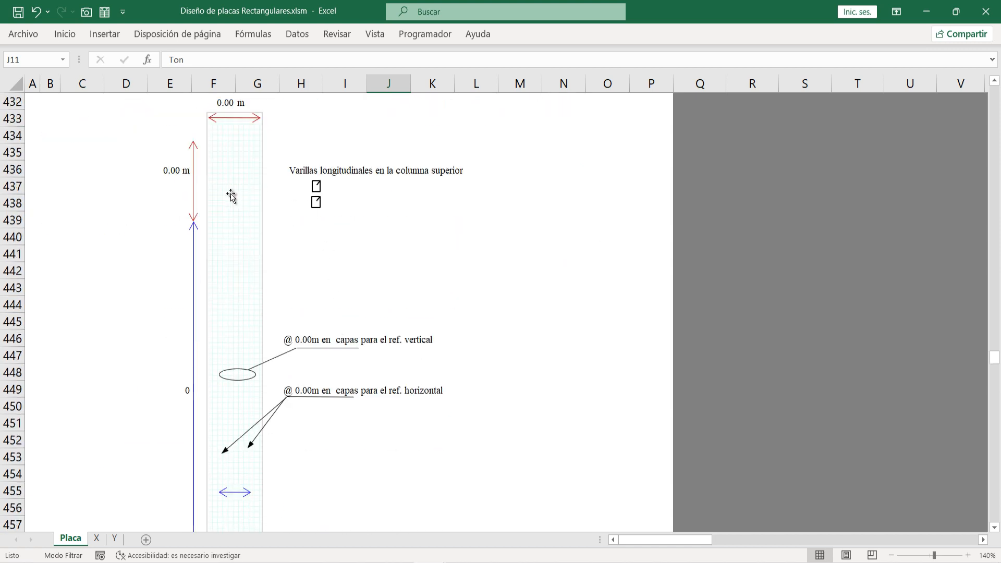
scroll(295, 369, "up", 16)
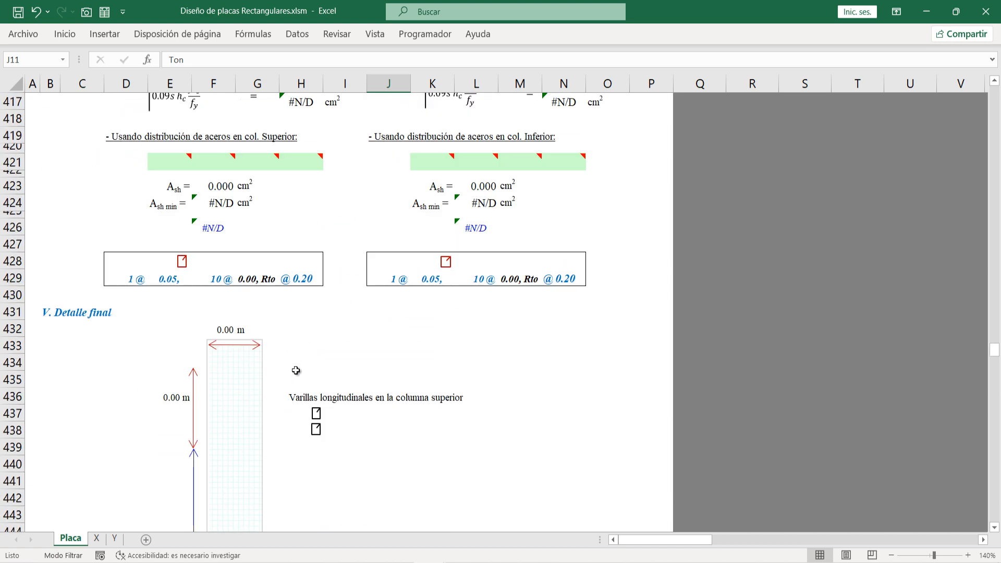
scroll(307, 405, "up", 16)
scroll(308, 404, "down", 6)
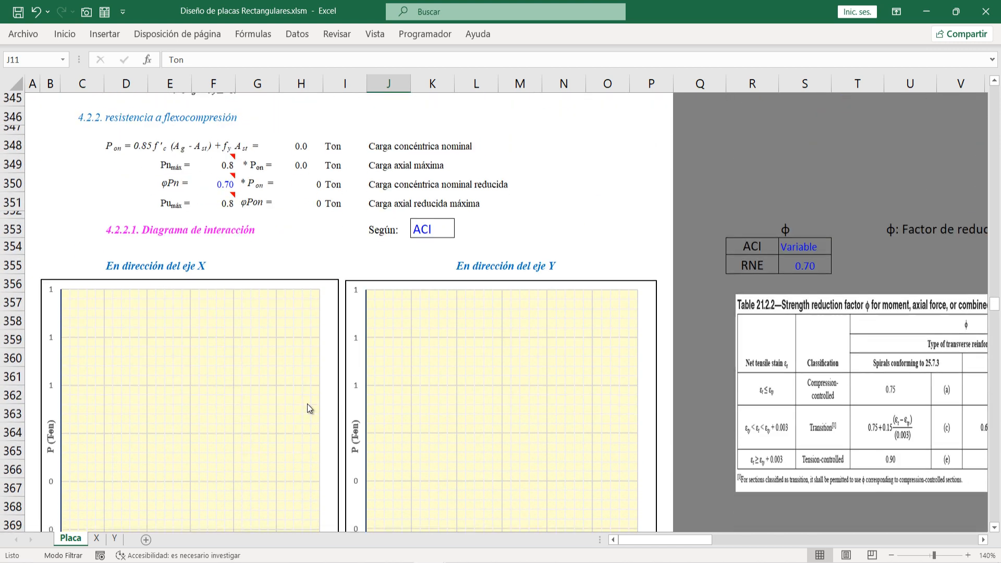
scroll(367, 295, "up", 6)
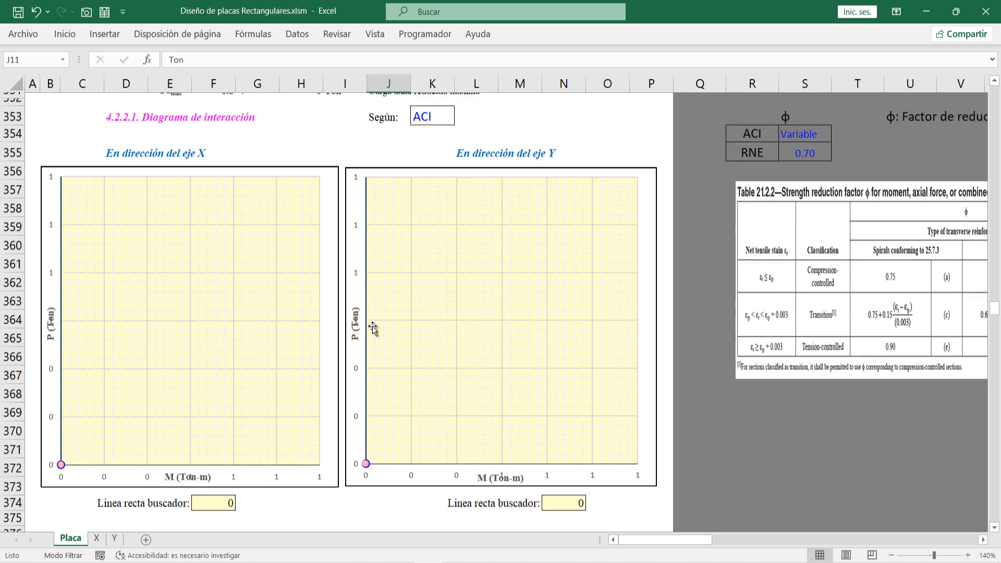
scroll(374, 331, "up", 5)
scroll(373, 331, "down", 4)
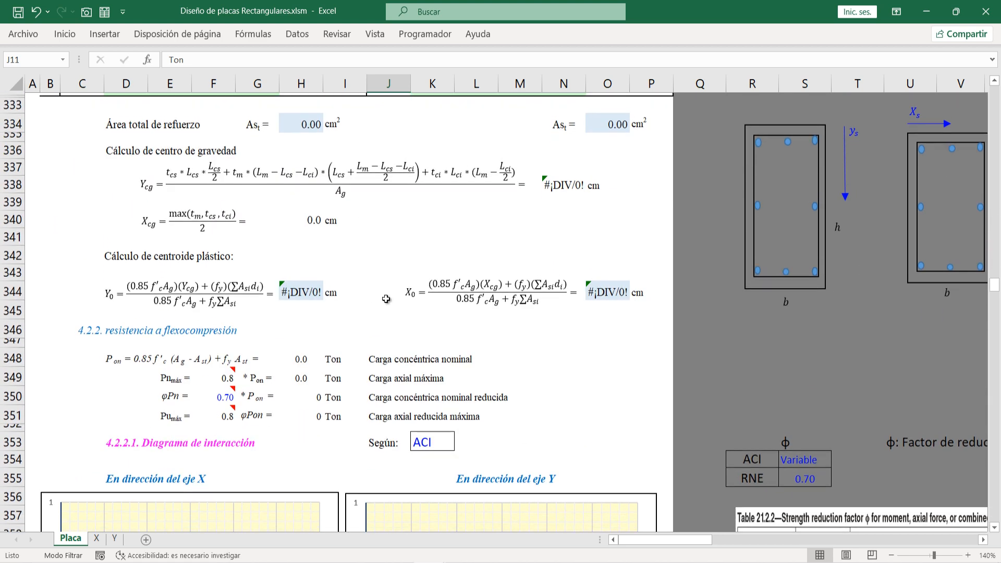
Step: Review the ACI and RNE code options for the interaction diagram without changing the selection, and return to the input data
left_click(443, 437)
left_click(459, 441)
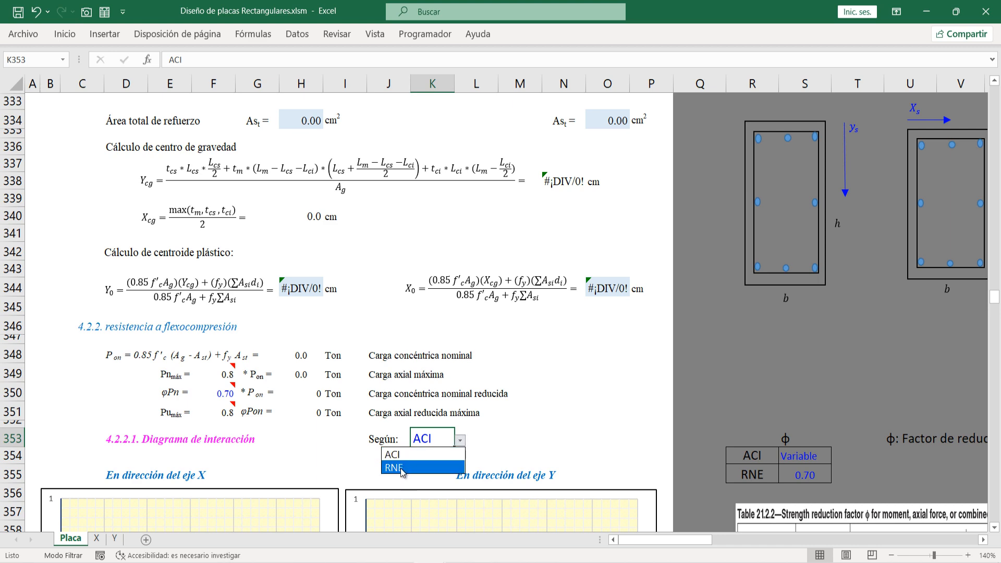
key("Escape")
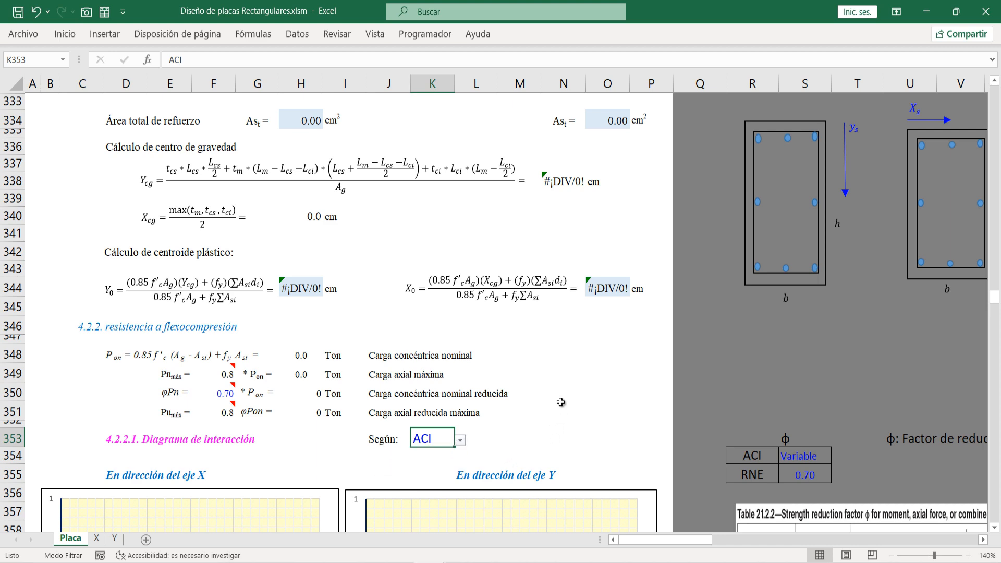
scroll(561, 402, "up", 15)
scroll(562, 402, "up", 12)
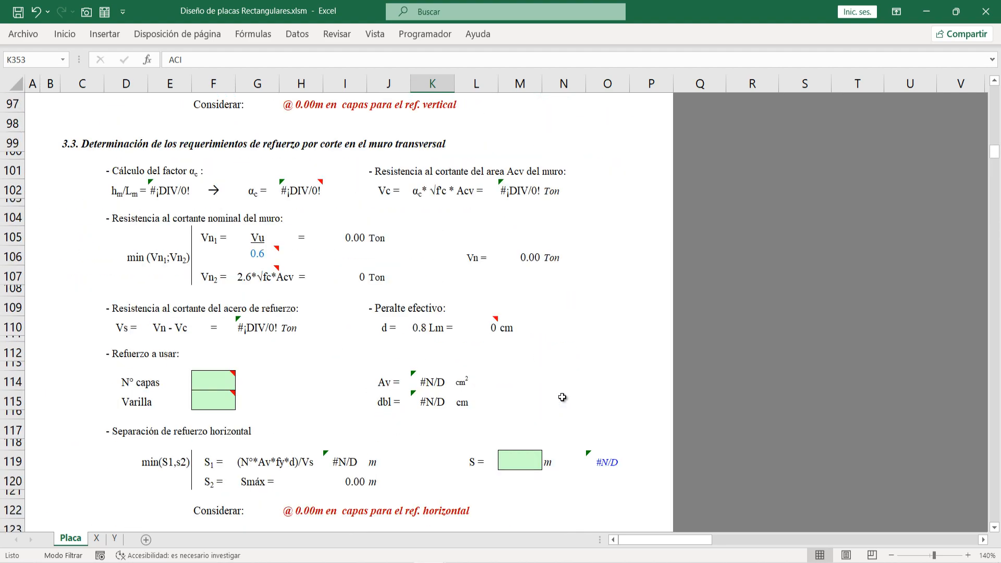
scroll(562, 397, "up", 8)
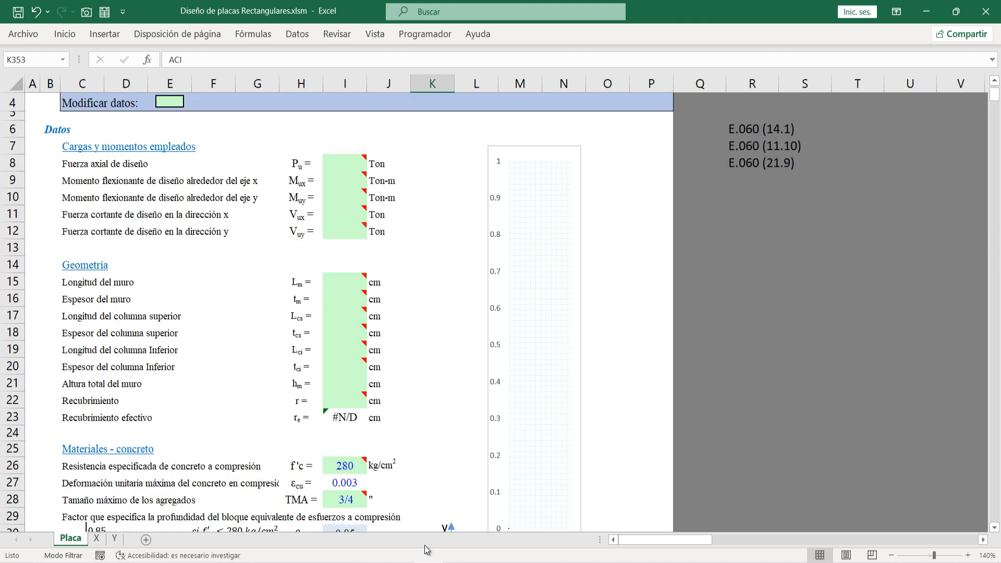
Step: Switch to Firefox and read Chapter 19, Muros Estructurales, in the concrete design book on pages 213 to 216
key("alt+Tab")
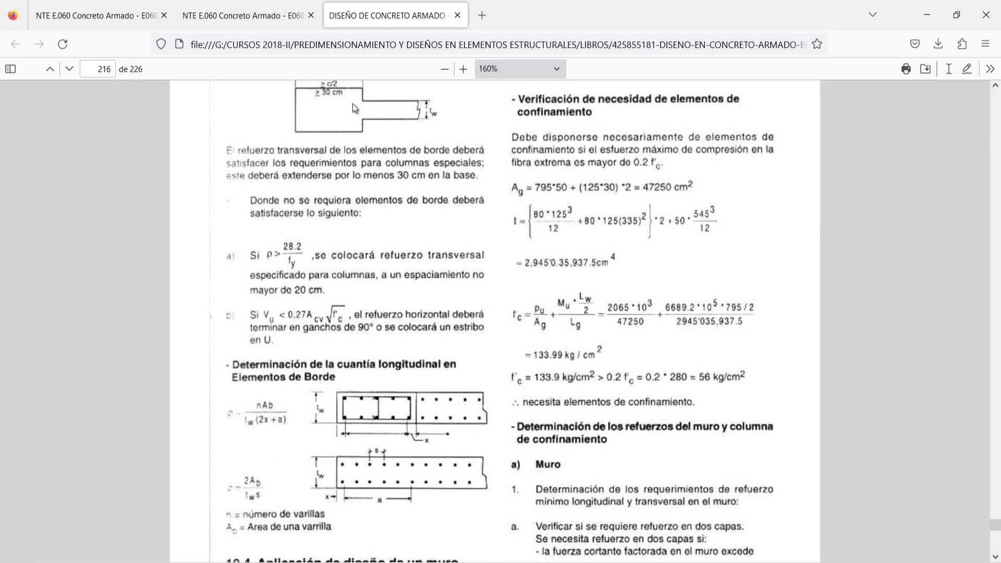
scroll(484, 208, "up", 10)
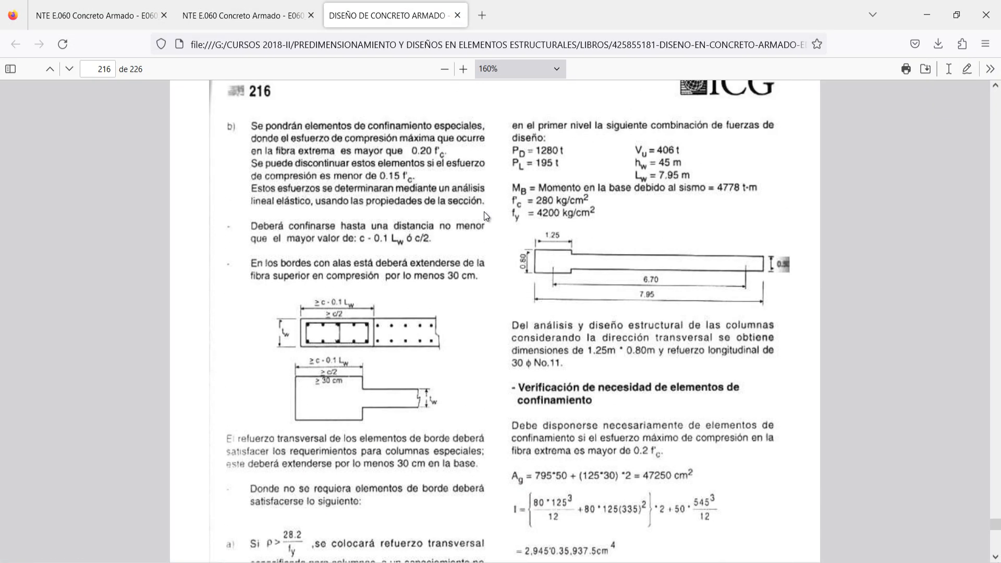
scroll(495, 254, "up", 5)
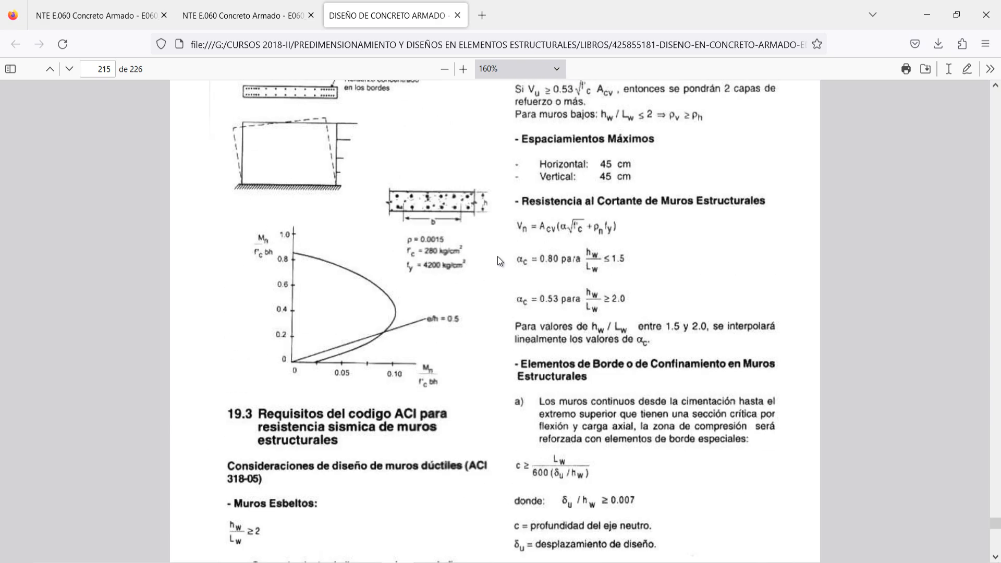
scroll(498, 261, "up", 20)
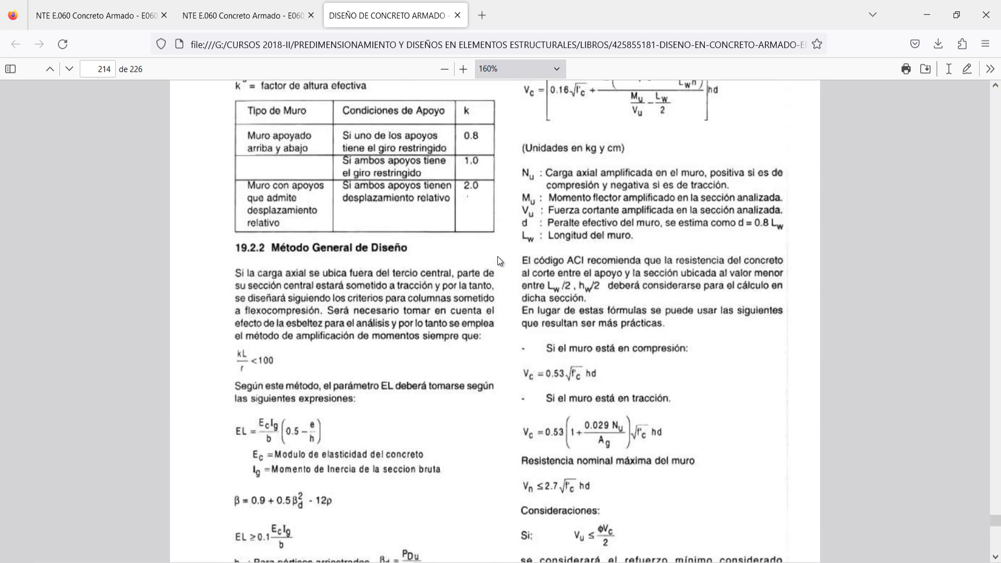
scroll(499, 259, "up", 14)
scroll(488, 266, "down", 5)
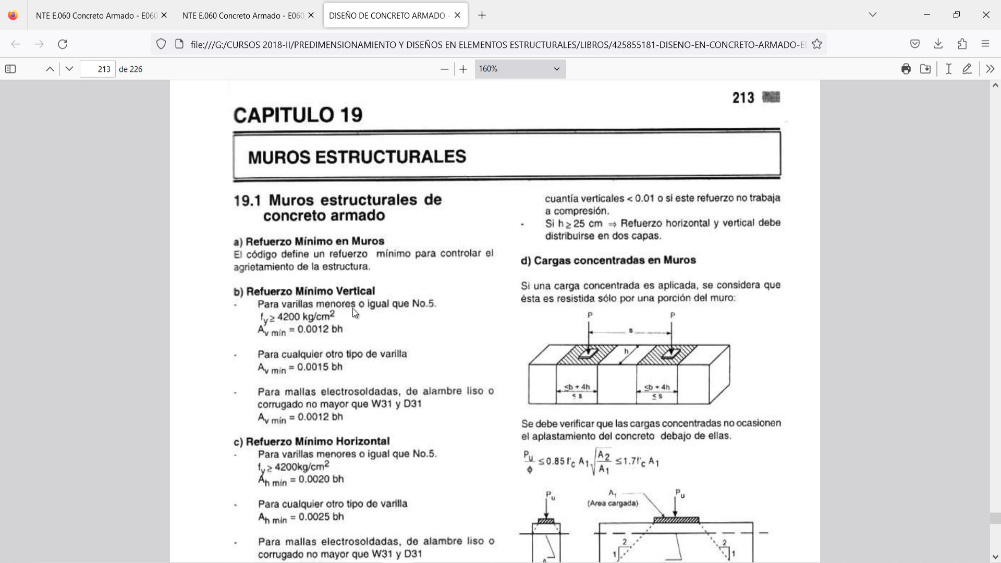
scroll(352, 308, "down", 20)
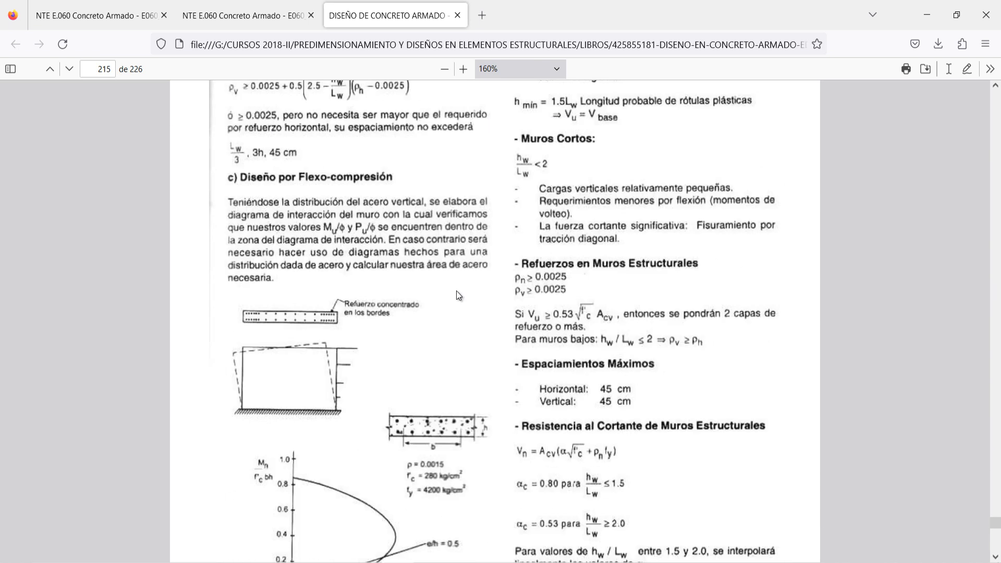
scroll(458, 295, "down", 20)
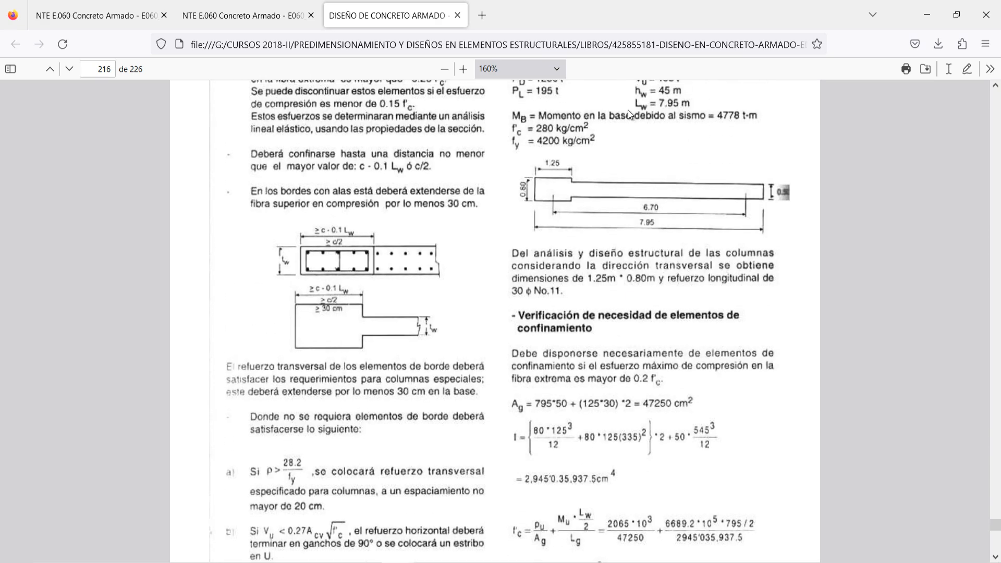
Step: Examine the worked structural wall example on pages 216 to 218, including reinforcement, flexo-compression, confinement and the final section detail
scroll(629, 113, "down", 20)
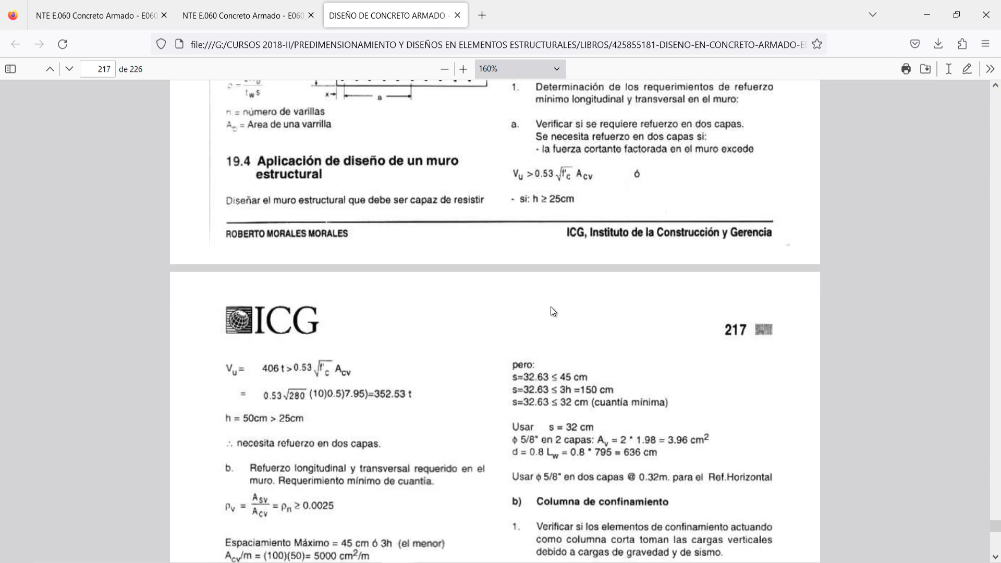
scroll(551, 307, "down", 10)
scroll(399, 312, "down", 20)
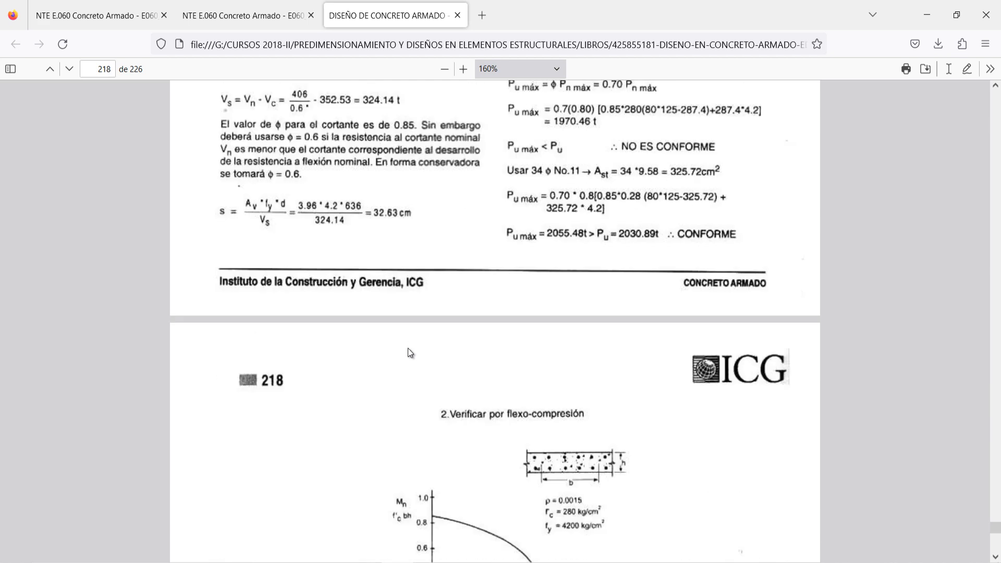
scroll(409, 342, "down", 9)
scroll(467, 310, "up", 13)
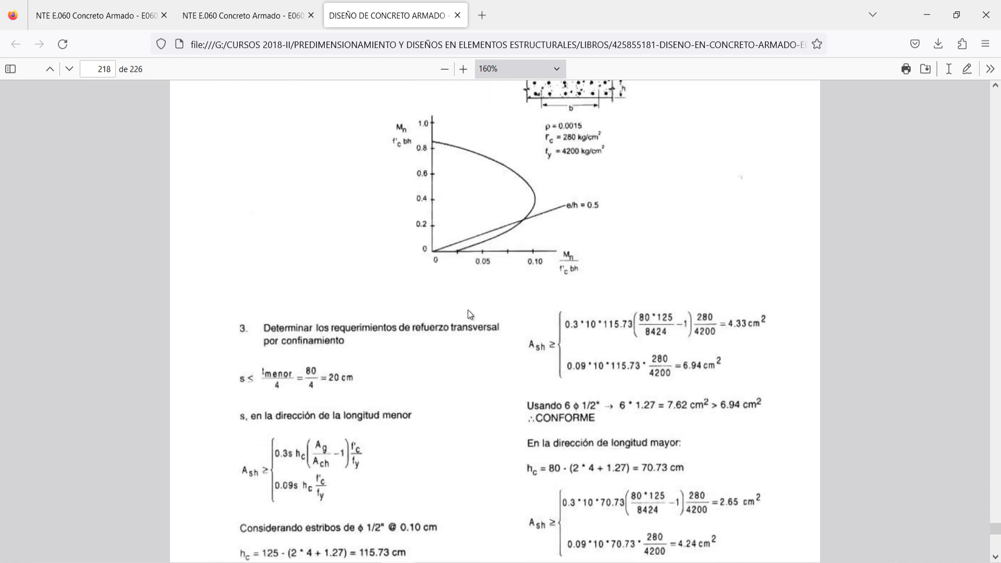
scroll(561, 276, "up", 10)
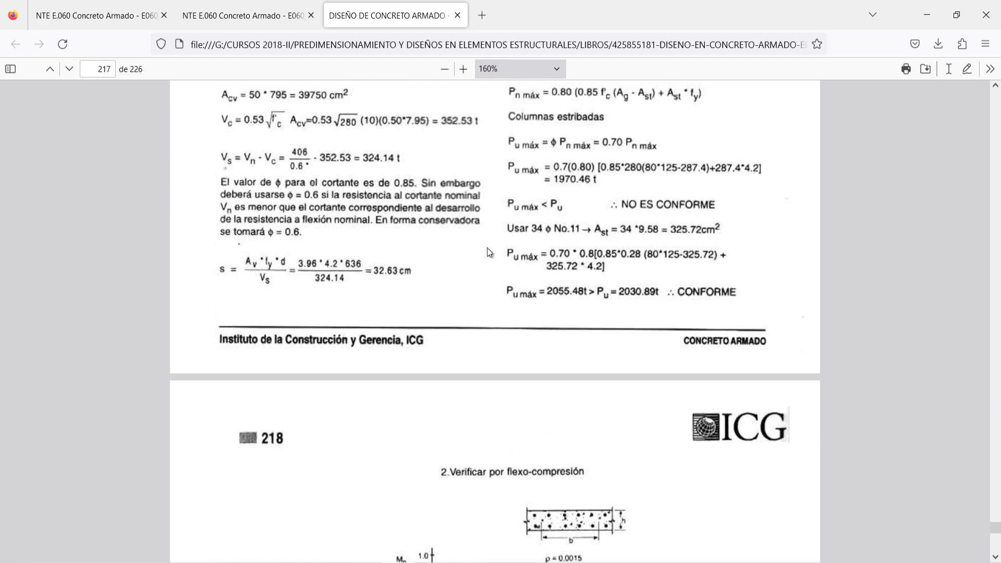
scroll(488, 255, "down", 20)
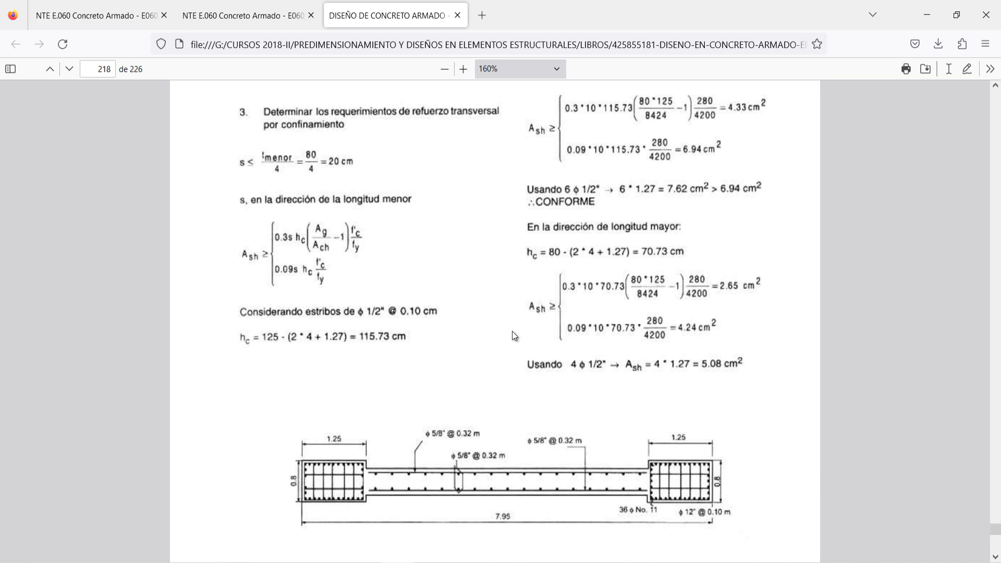
scroll(508, 480, "down", 5)
scroll(470, 315, "up", 6)
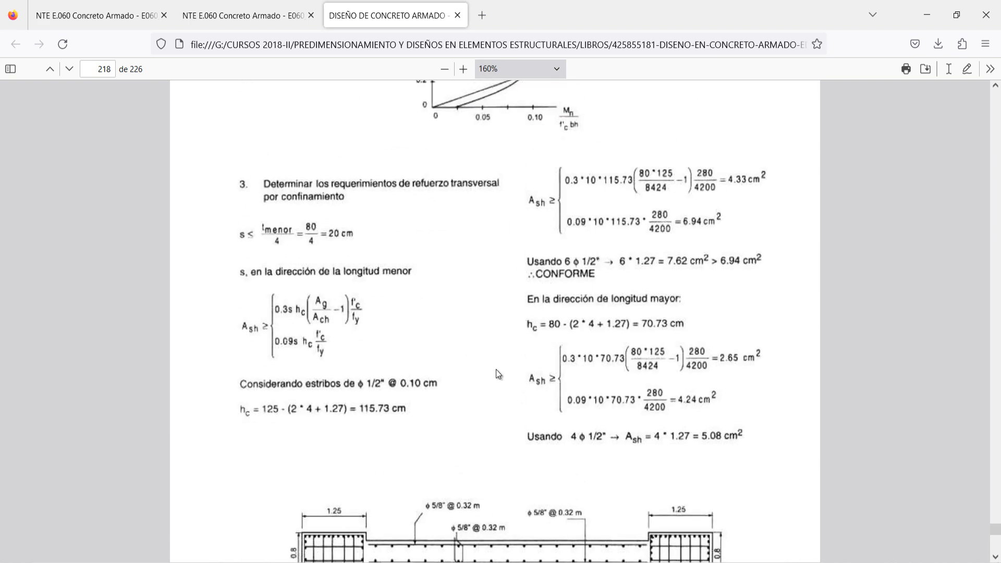
scroll(501, 387, "up", 7)
scroll(498, 420, "down", 9)
scroll(536, 446, "up", 2)
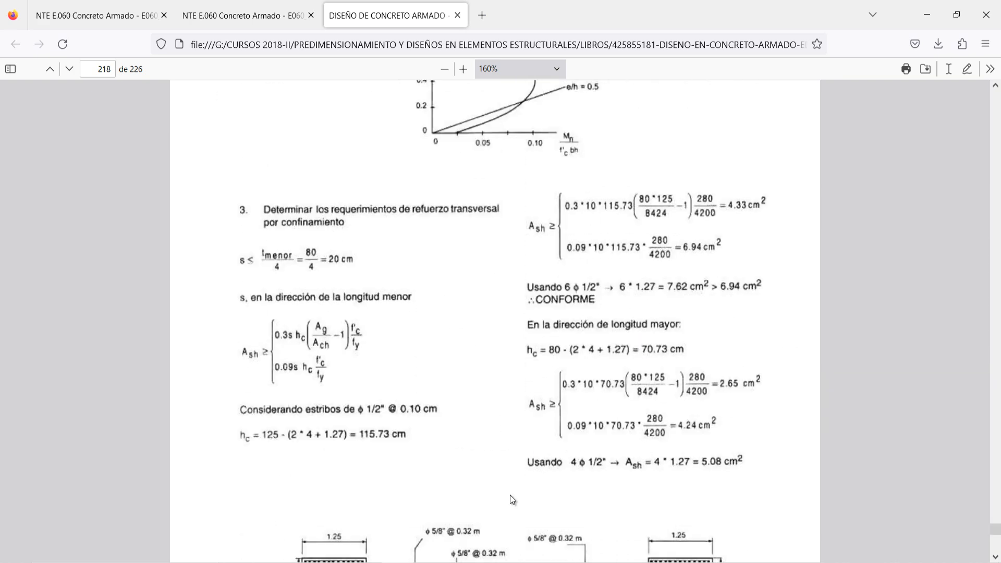
scroll(511, 496, "up", 7)
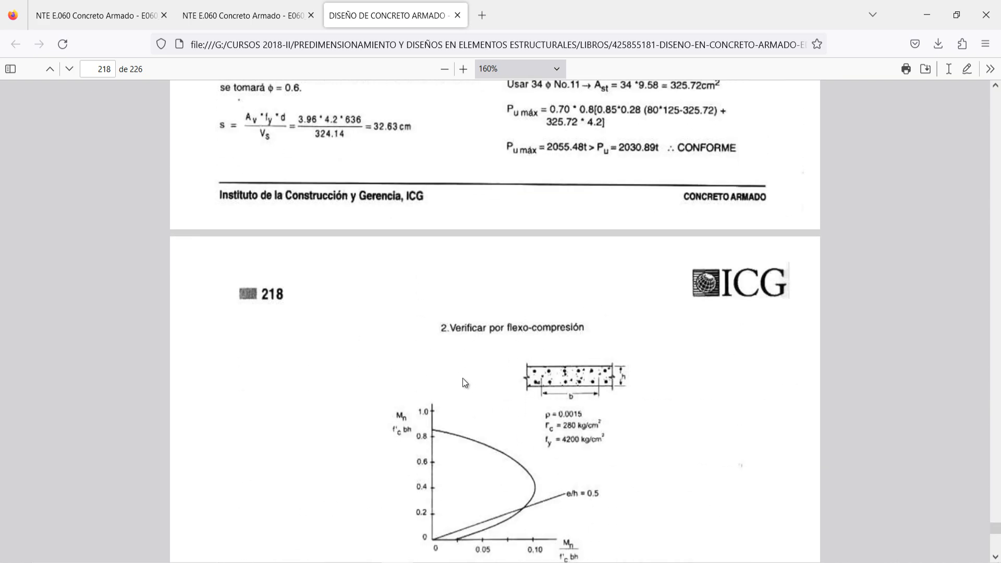
scroll(461, 383, "down", 4)
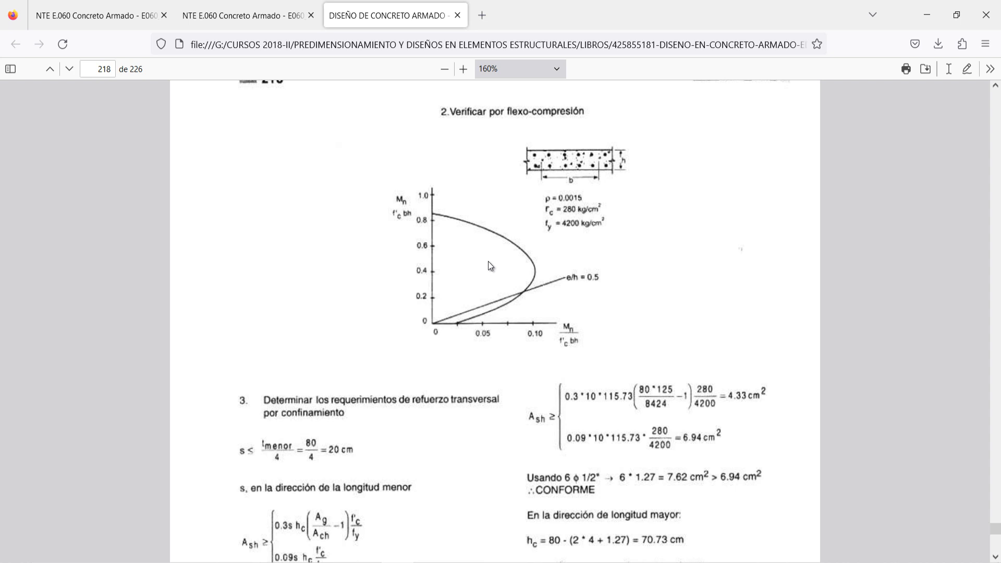
scroll(396, 386, "up", 1)
scroll(396, 395, "up", 2)
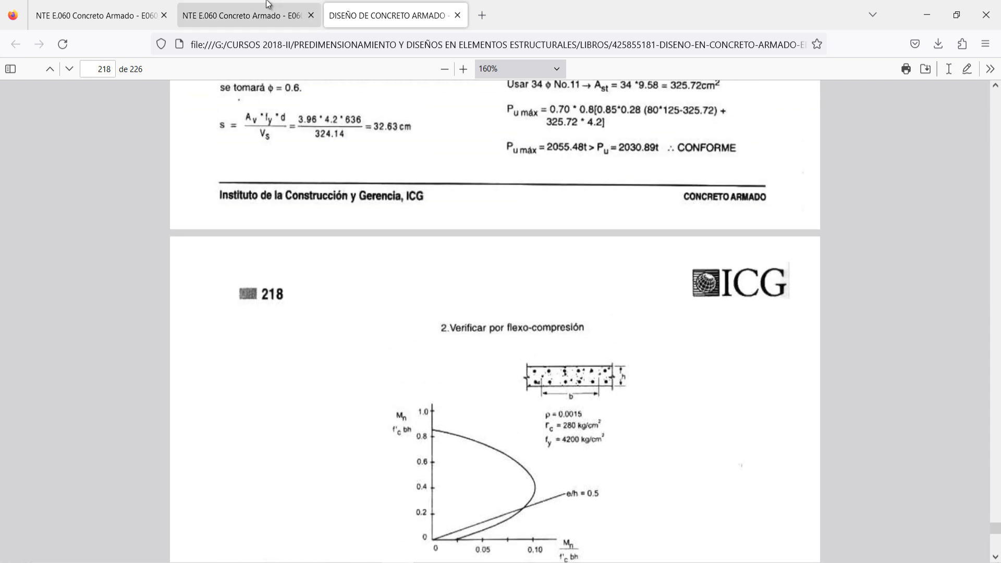
Step: Read section 21.9.4 on distributed vertical and horizontal reinforcement in the E.060 standard and return to the Excel workbook
left_click(261, 16)
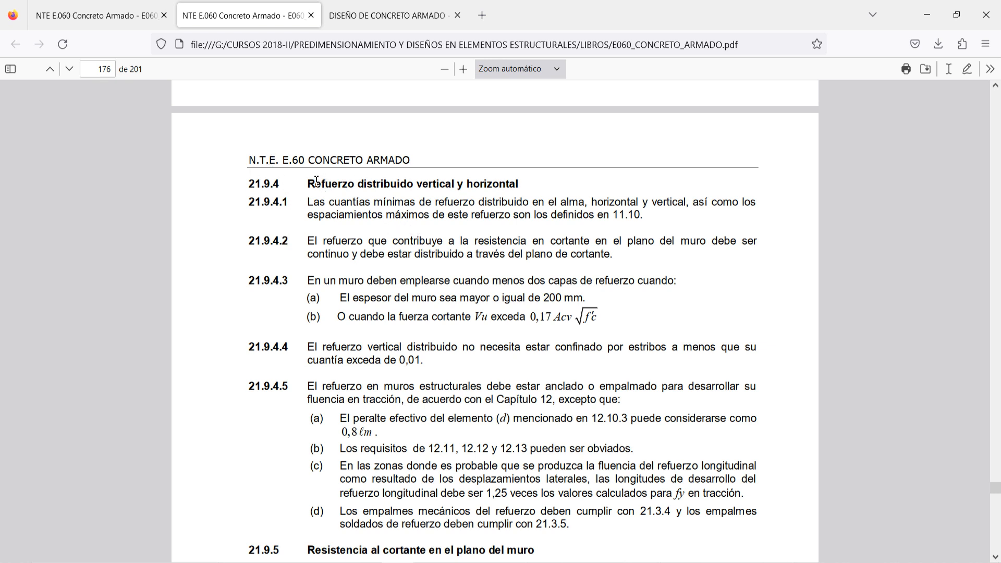
scroll(393, 251, "down", 5)
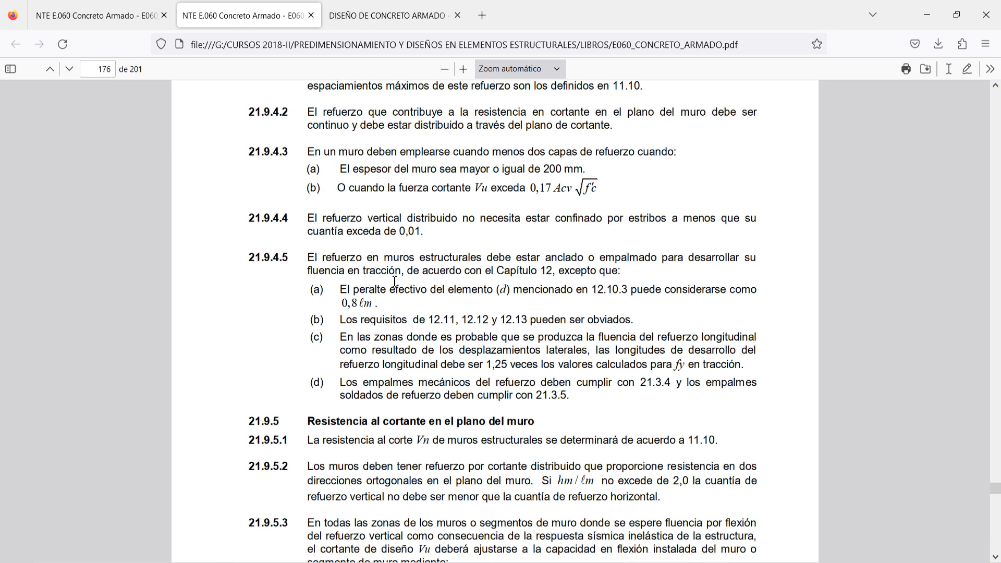
scroll(393, 250, "up", 4)
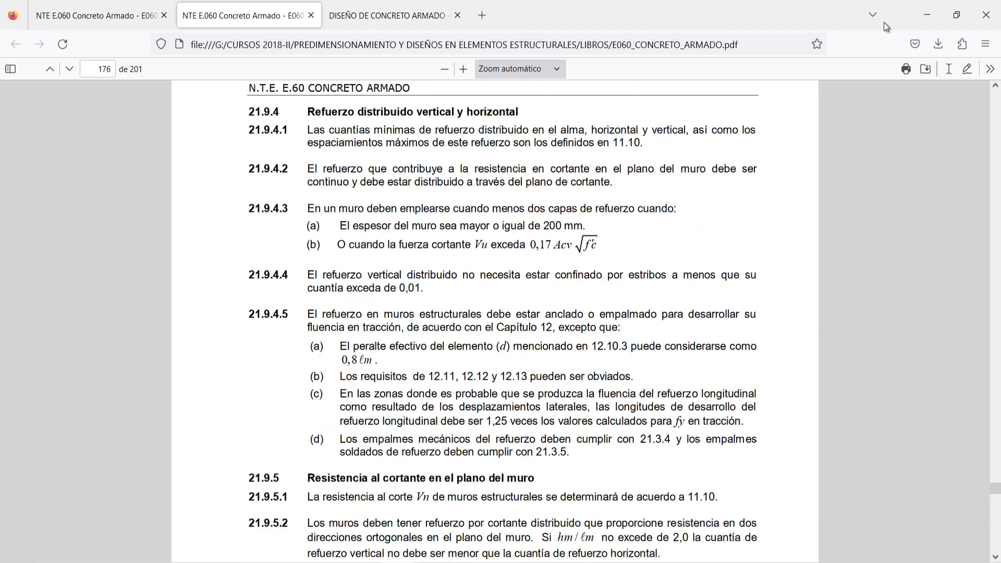
left_click(926, 15)
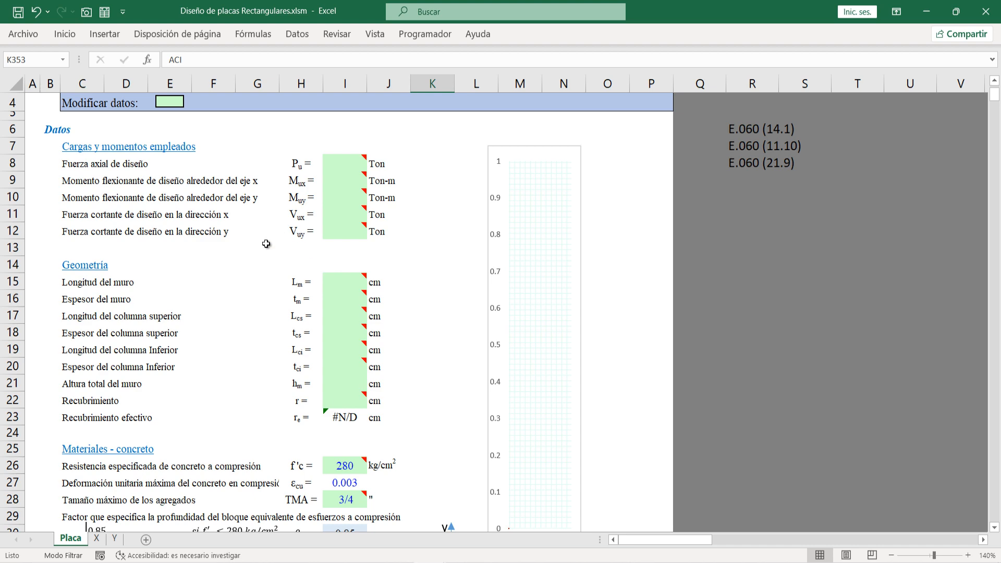
Step: Review the loads, geometry and material inputs, then the requirements, resistance factors and confinement check on the Placa sheet
left_click(229, 252)
scroll(216, 299, "up", 1)
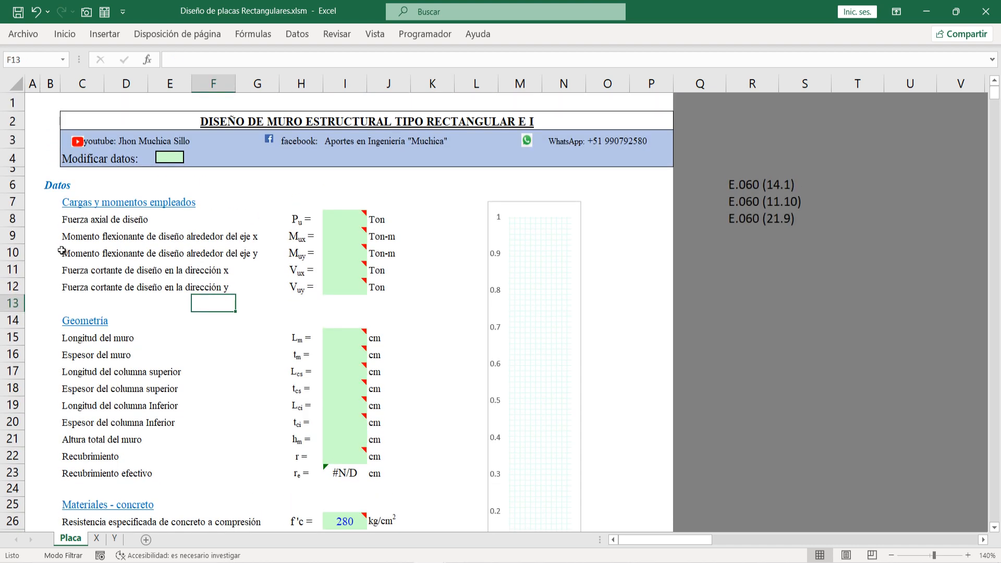
scroll(199, 252, "down", 1)
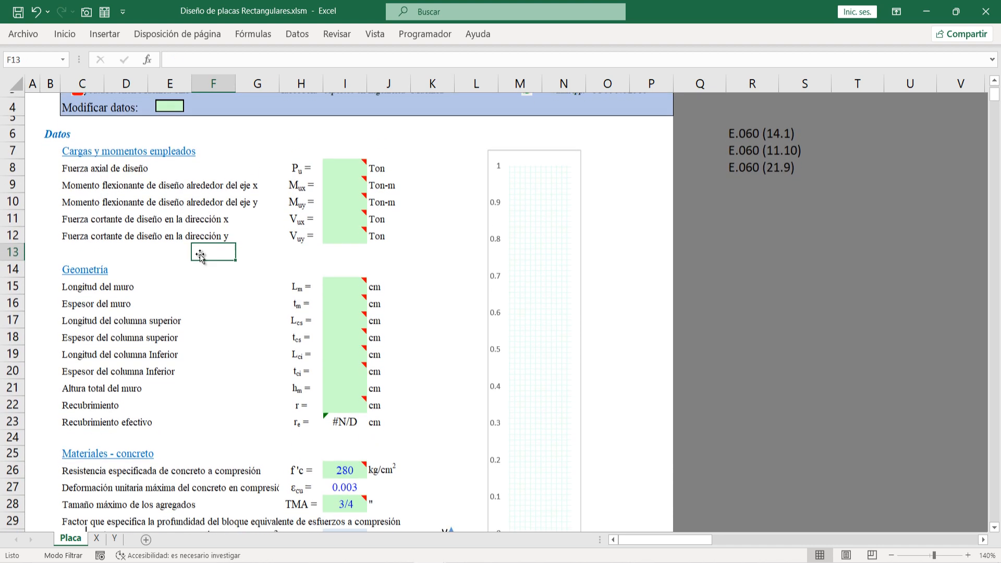
scroll(157, 245, "up", 1)
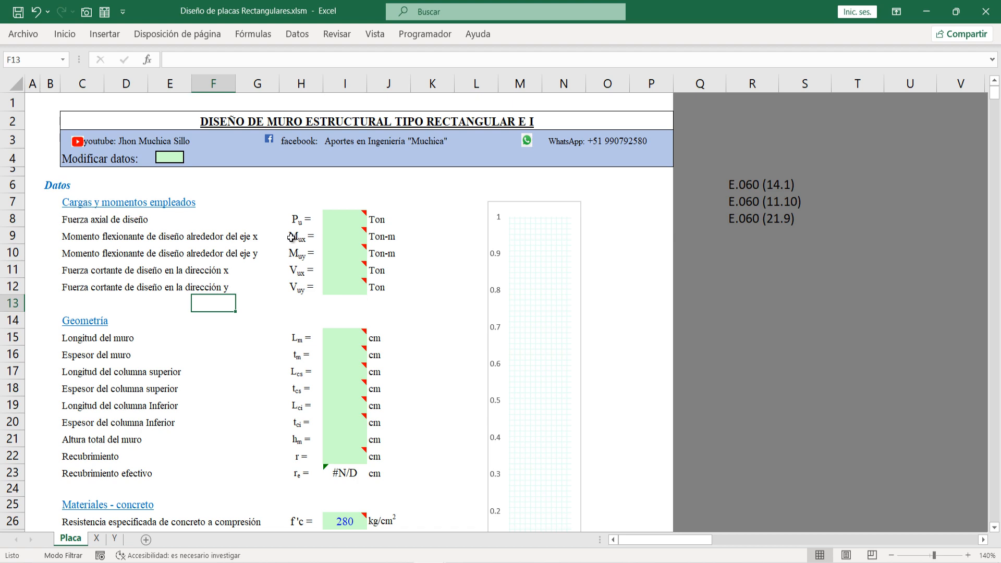
left_click(350, 210)
left_click_drag(350, 209, 345, 307)
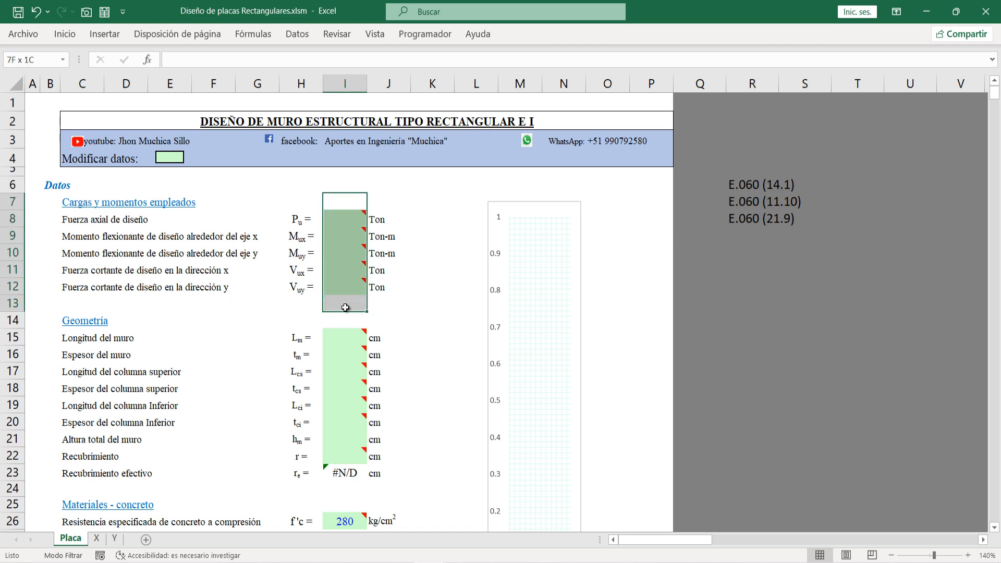
scroll(345, 308, "down", 2)
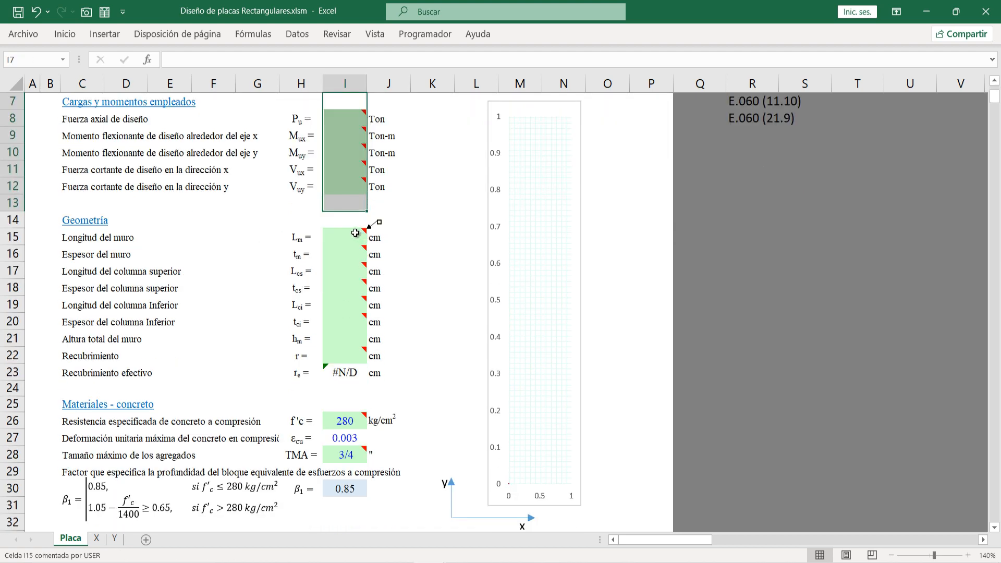
scroll(344, 271, "up", 2)
scroll(343, 246, "down", 9)
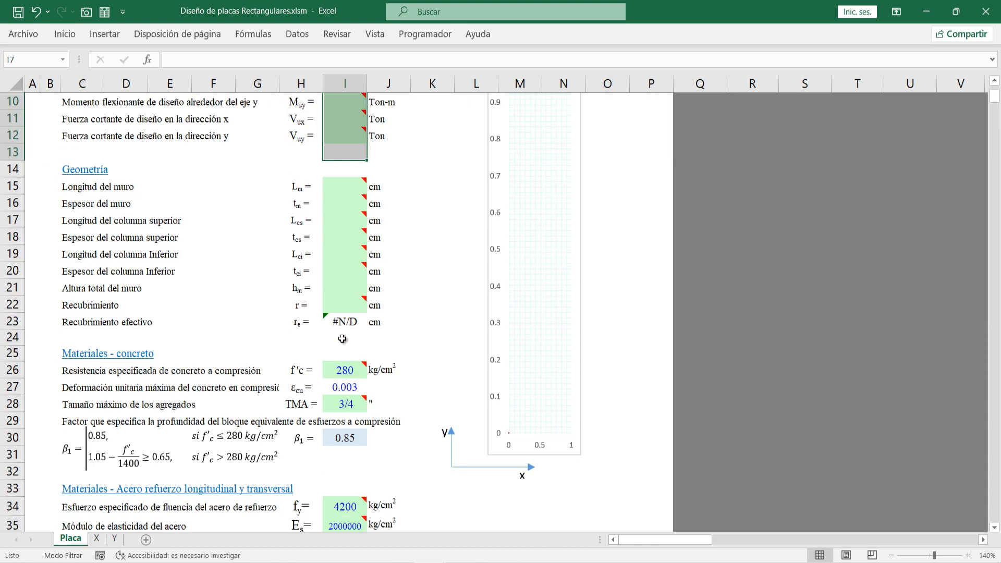
scroll(342, 338, "down", 4)
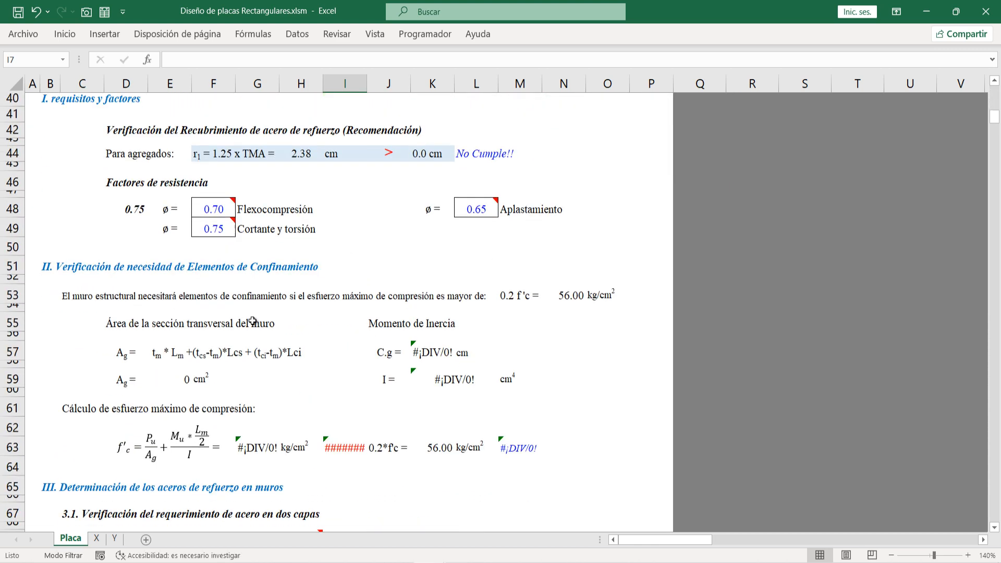
scroll(392, 310, "down", 2)
scroll(274, 246, "up", 15)
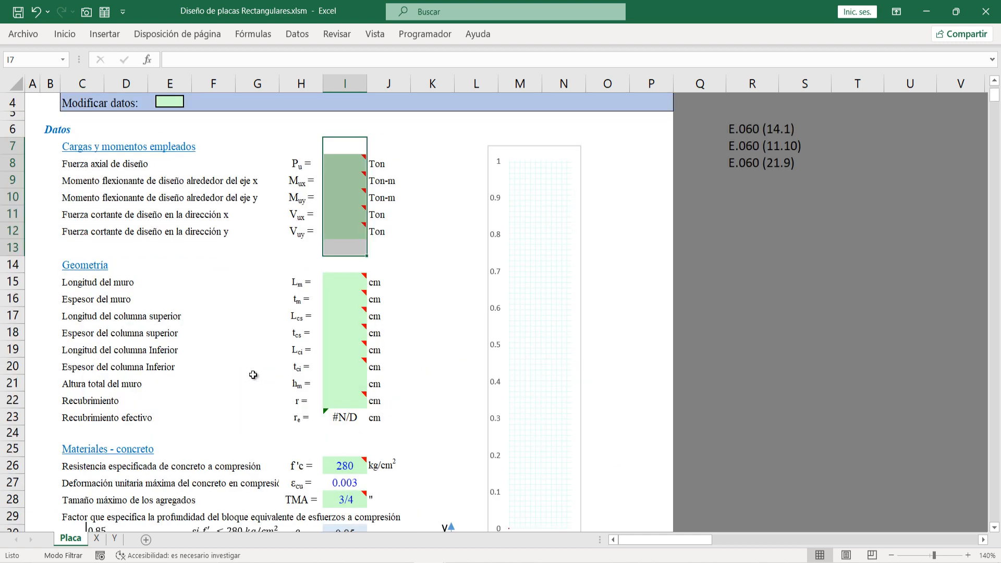
Step: Enter the design axial force Pu as 2065 Ton and the design moments Mux as 6689.2 and Muy as 355 Ton-m
left_click(340, 225)
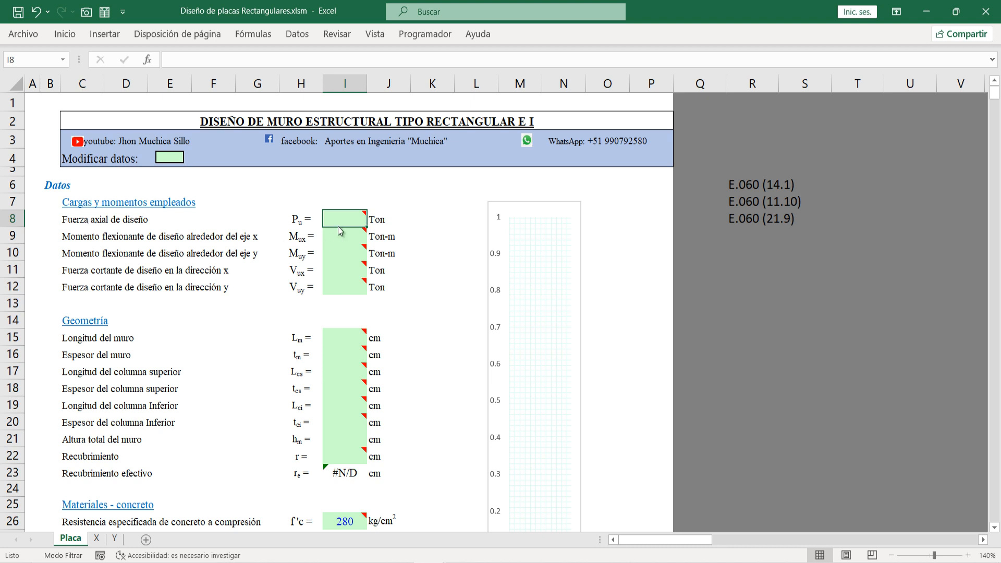
mouse_move(339, 218)
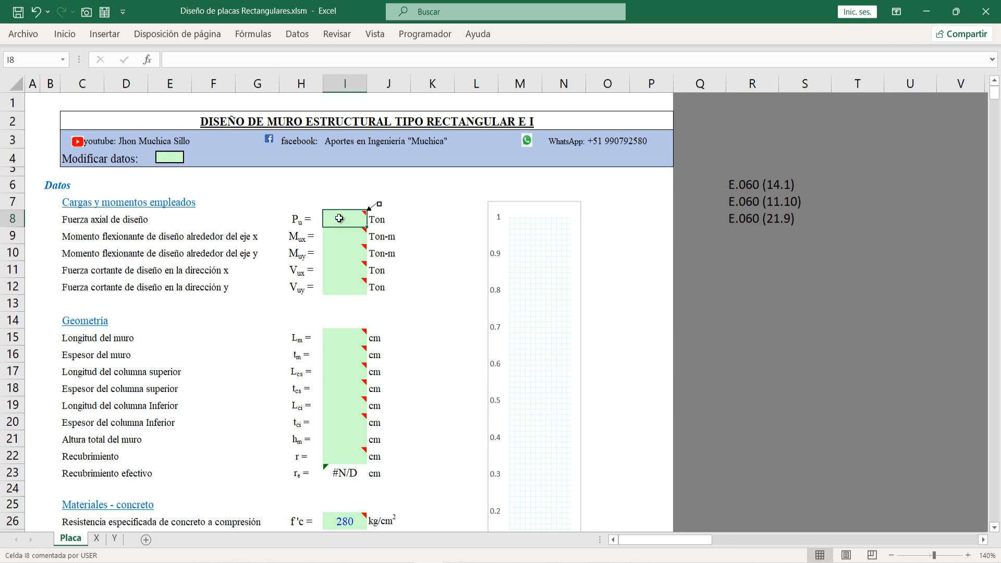
type("2065")
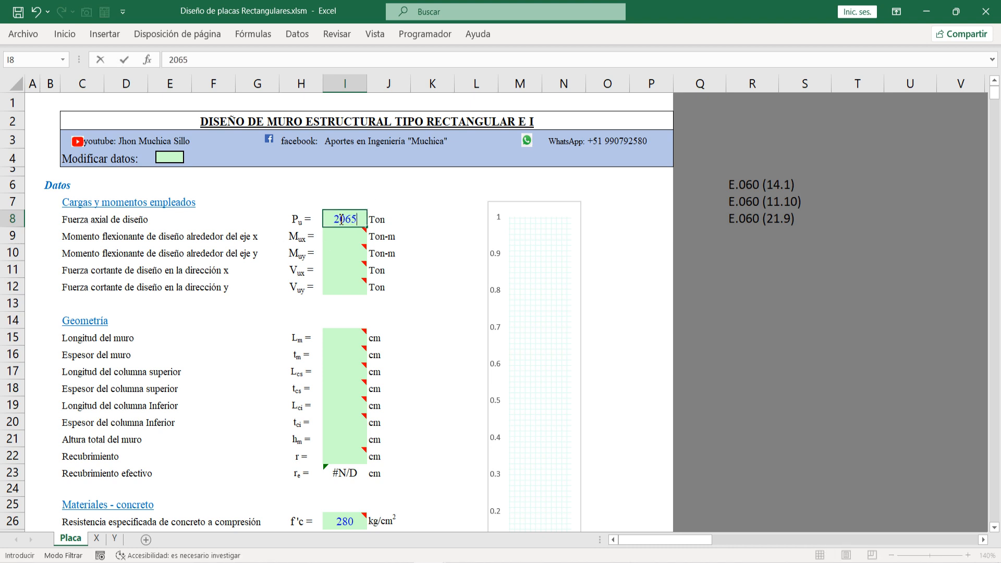
key("Return")
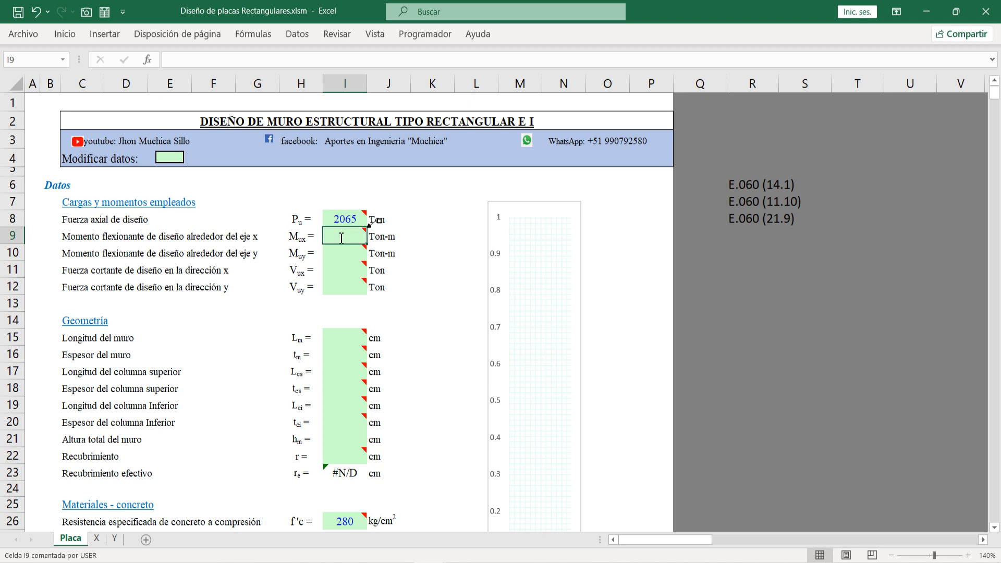
type("66")
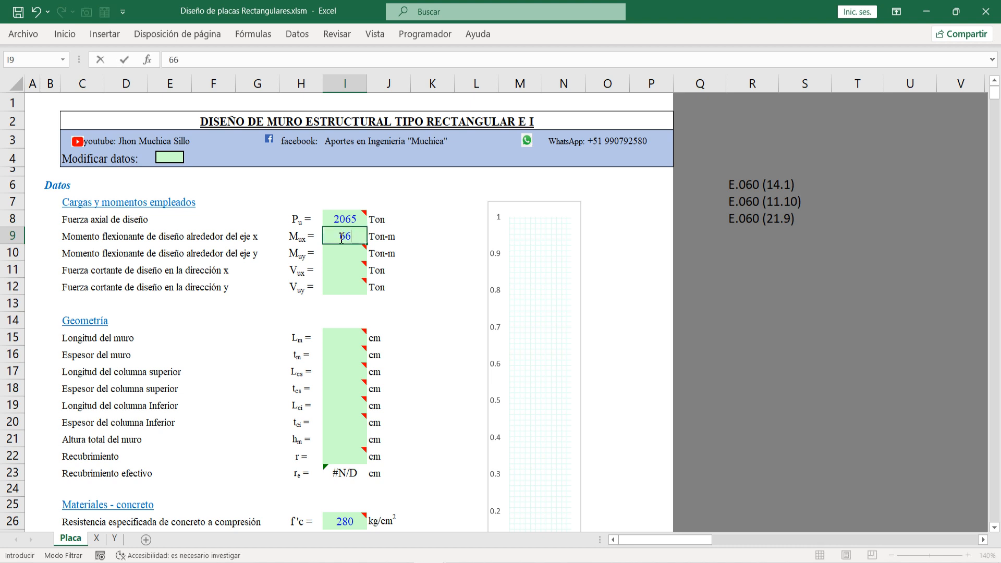
type("89.2")
key("Return")
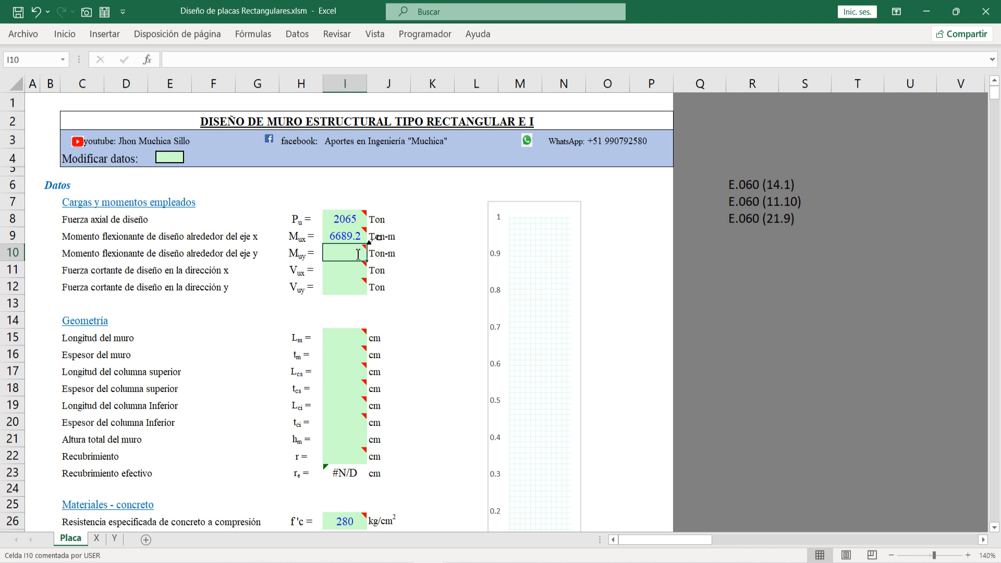
type("355")
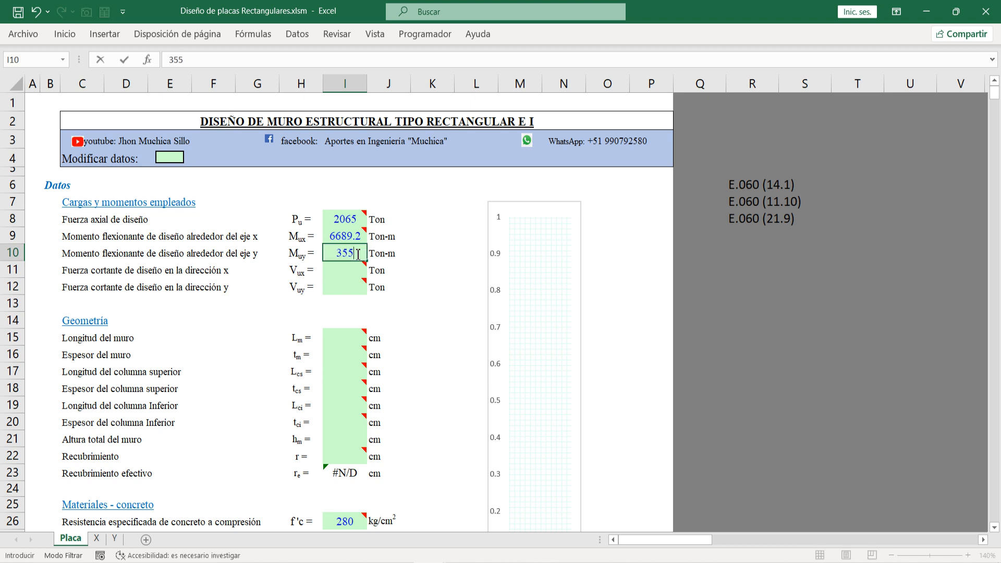
key("Return")
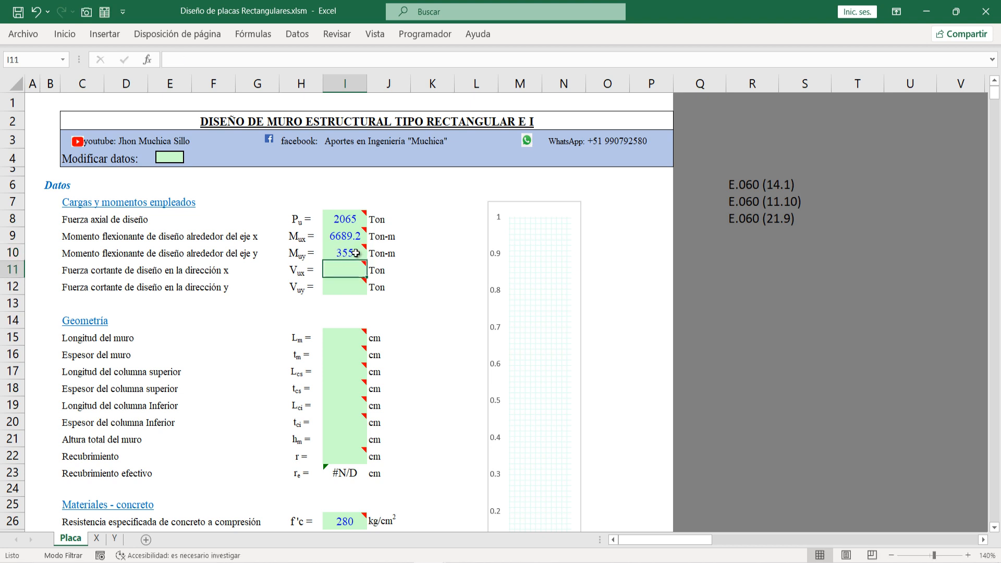
Step: Enter the design shear forces Vux as 406 Ton and Vuy as 215 Ton
left_click(79, 271)
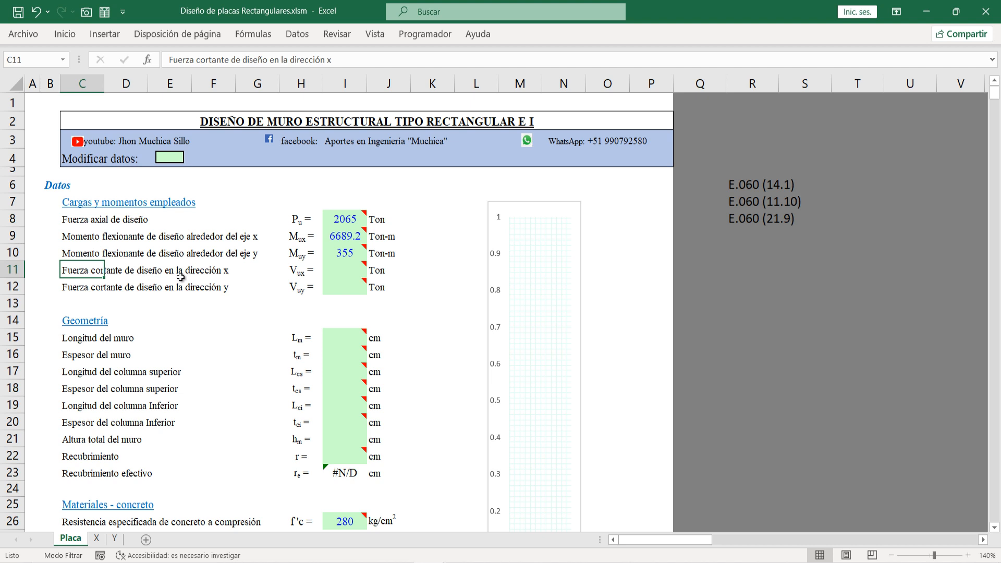
left_click(348, 269)
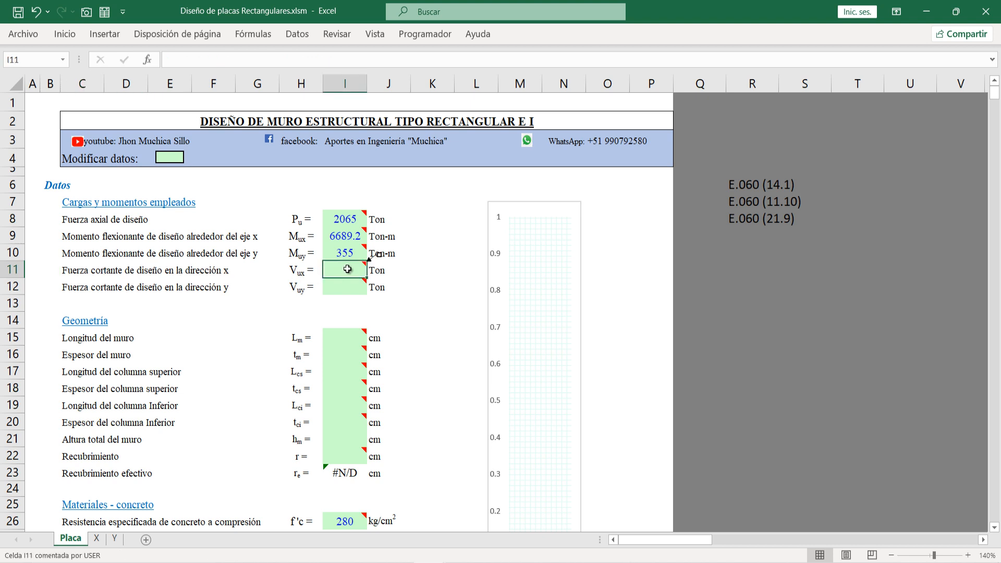
type("4")
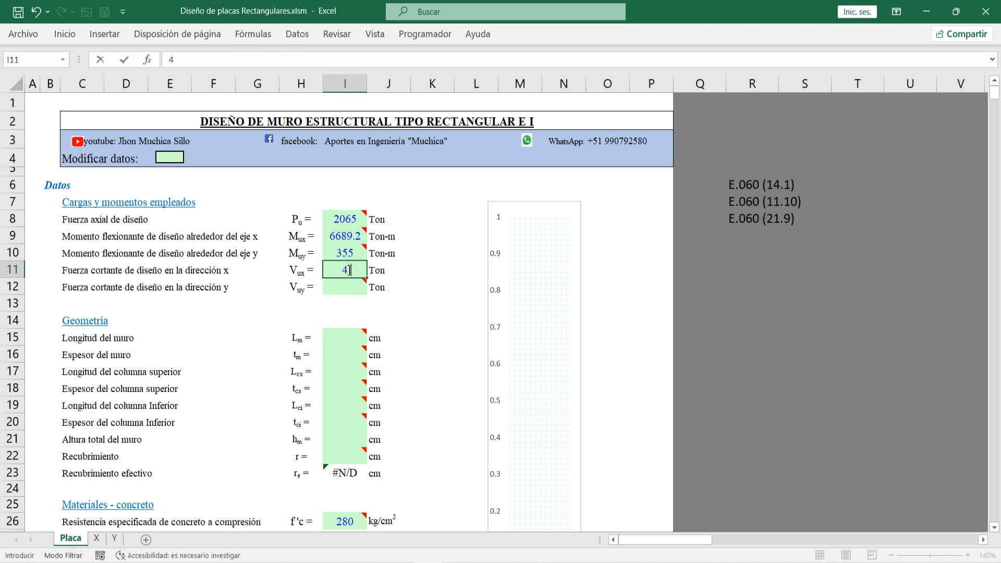
type("06")
key("Return")
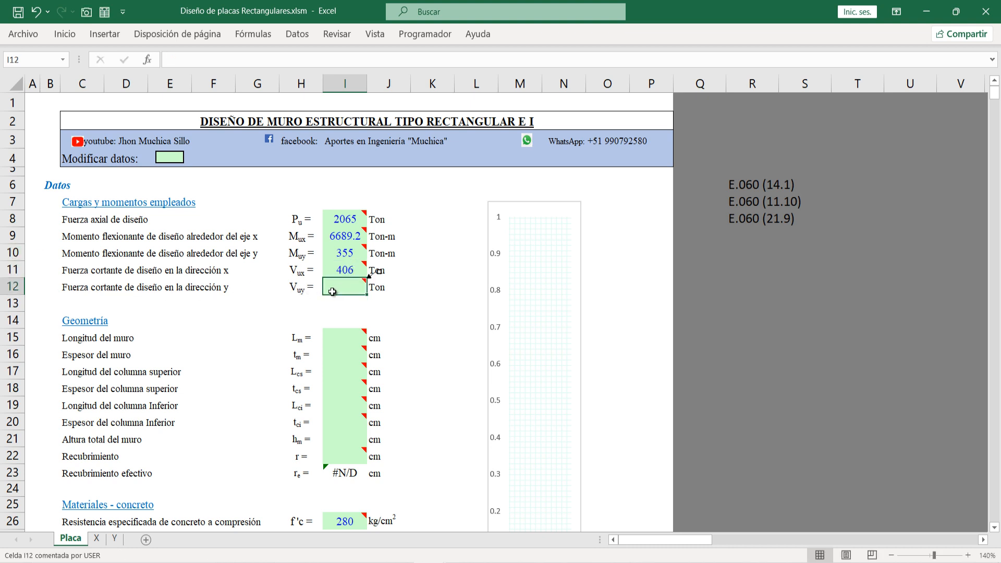
scroll(296, 329, "down", 1)
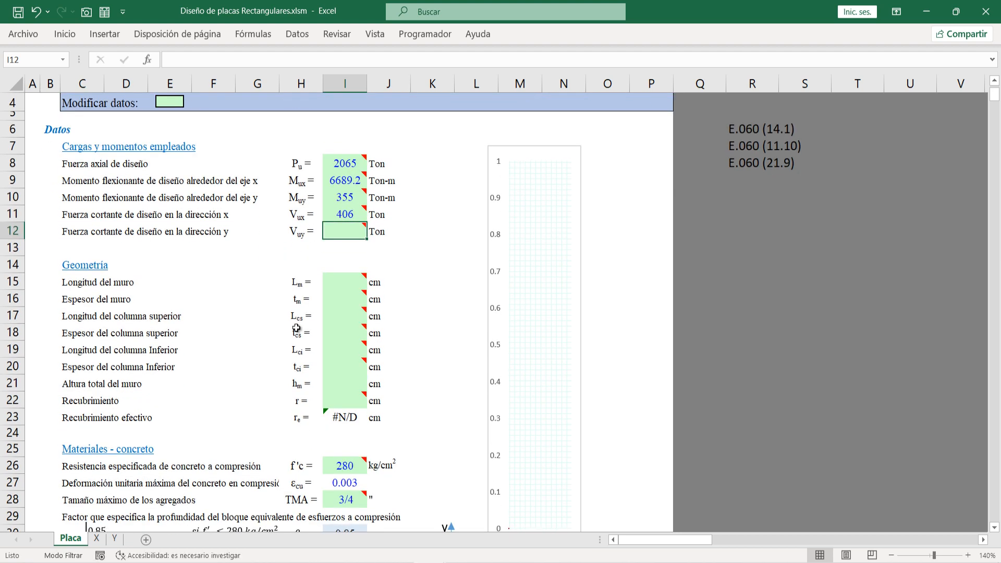
type("215")
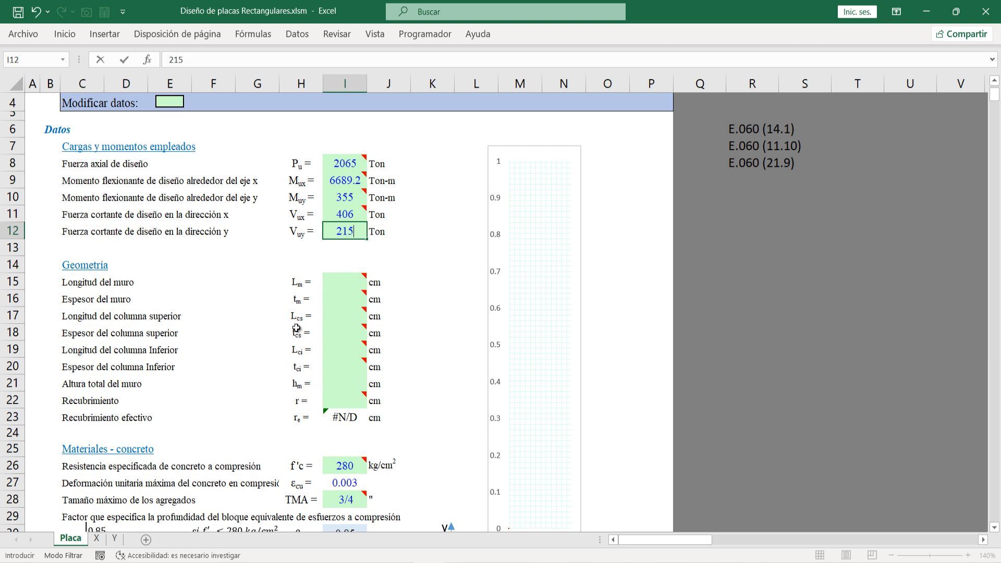
key("Return")
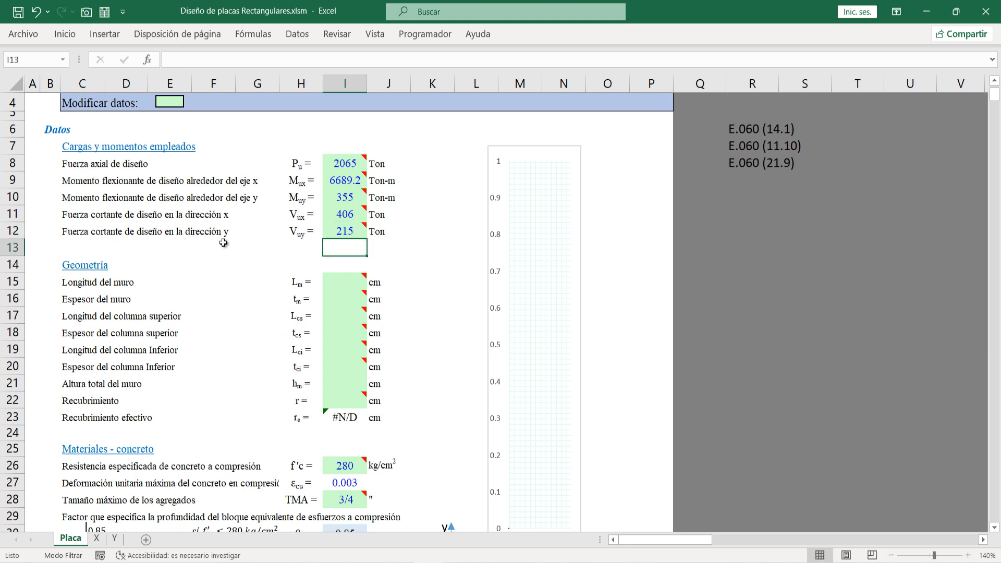
Step: Start a 645x648 screen capture around the wall section chart and draw a tall magenta rectangle on it representing the wall
left_click(78, 265)
scroll(374, 273, "up", 1)
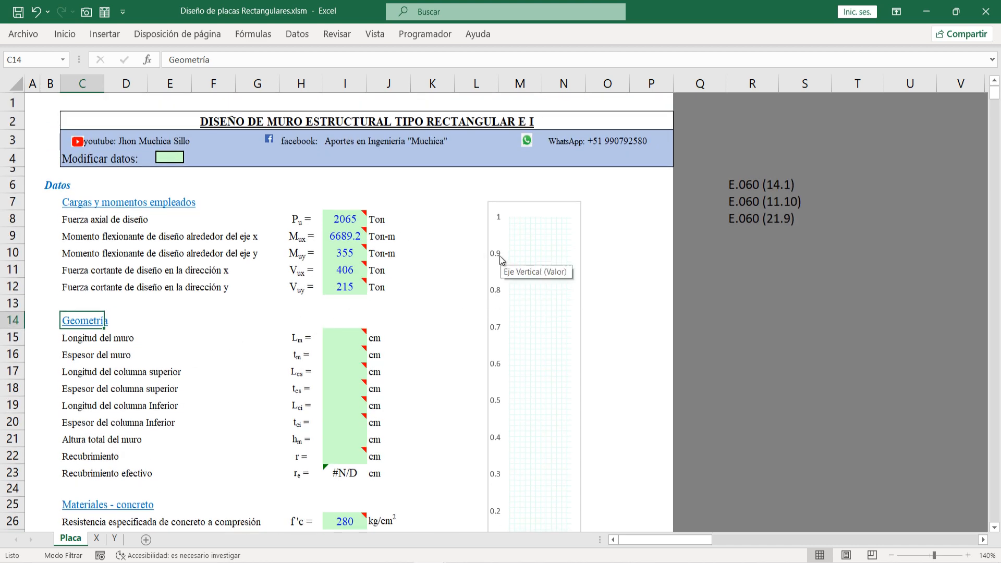
key("Print")
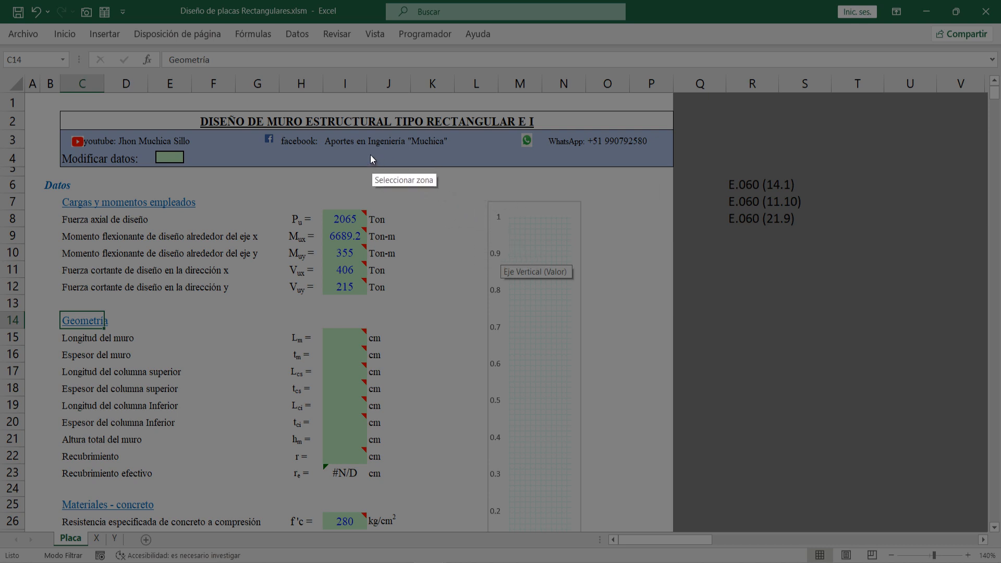
left_click_drag(369, 154, 705, 508)
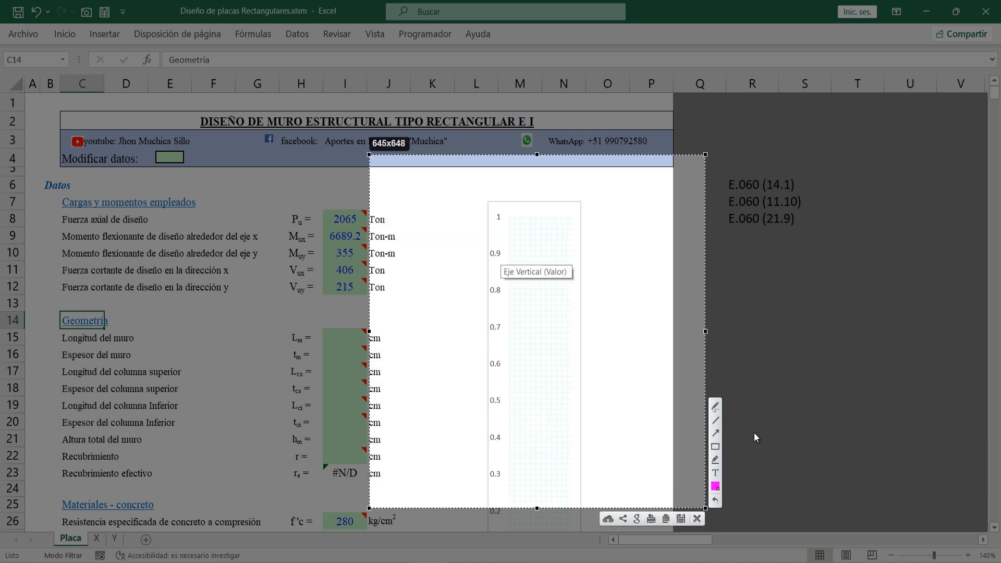
left_click(715, 448)
left_click_drag(498, 217, 536, 337)
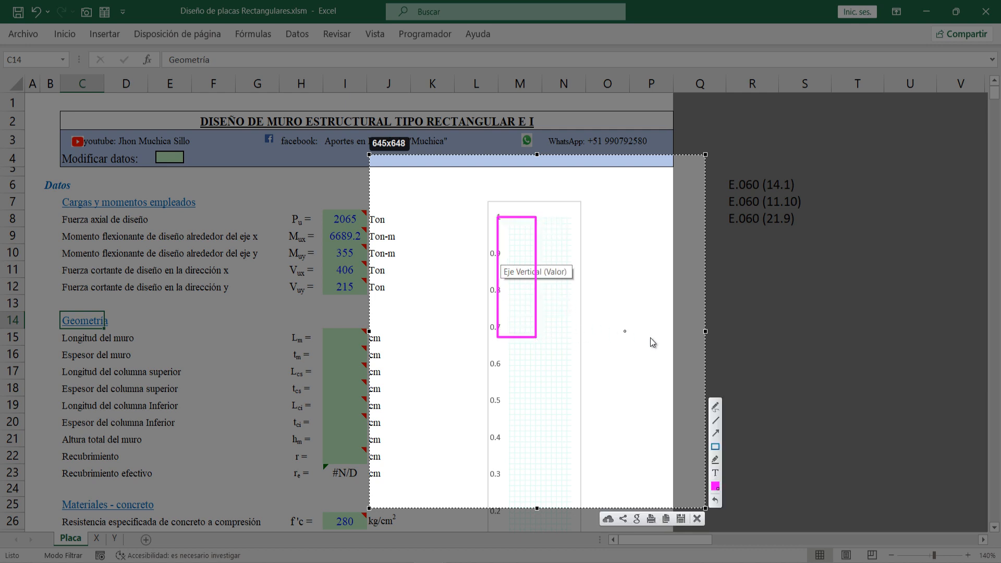
Step: Change the annotation color to red and draw a horizontal arrow pointing toward the wall rectangle, labelled Vx
left_click(715, 486)
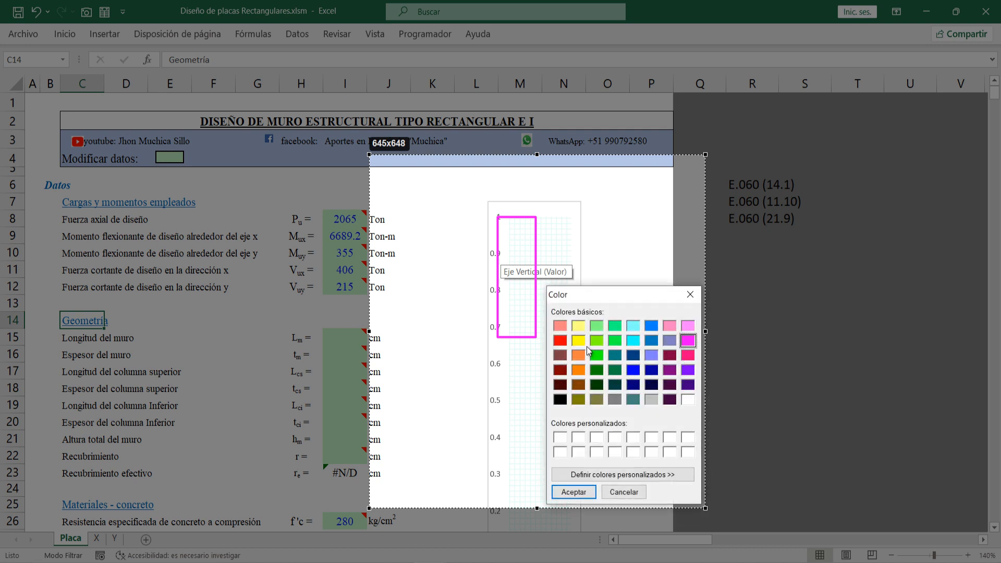
left_click(561, 341)
left_click(571, 492)
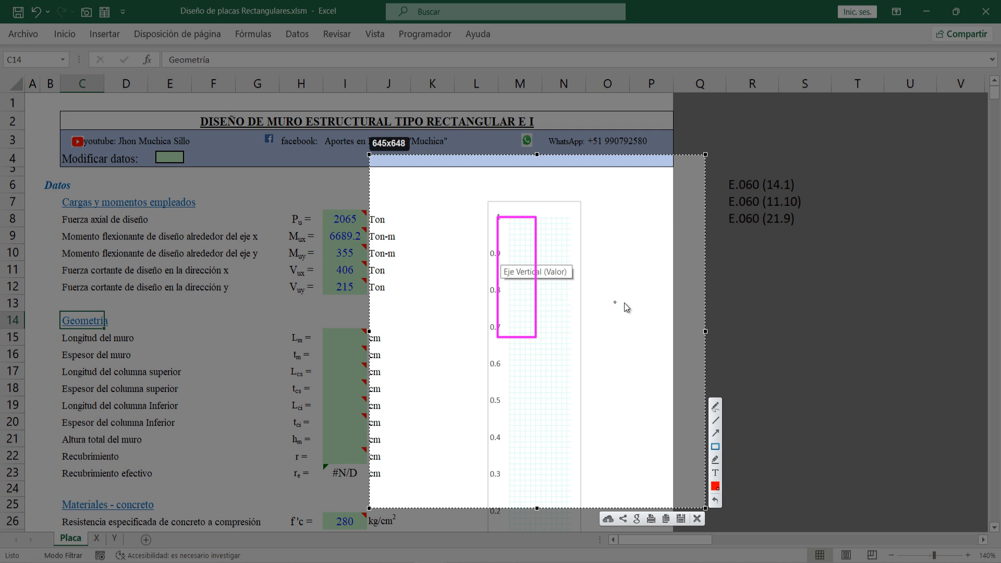
left_click_drag(652, 300, 603, 299)
mouse_move(646, 280)
left_mouse_down()
mouse_move(649, 292)
mouse_move(656, 279)
mouse_move(657, 293)
mouse_move(667, 291)
left_mouse_up()
left_click(661, 285)
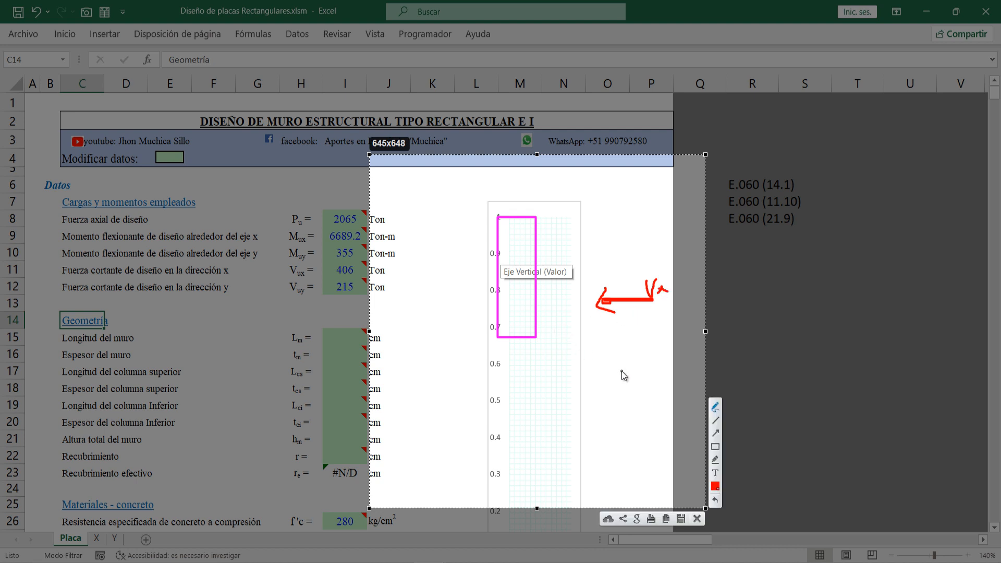
Step: Sketch a red vertical arrow pointing up at the base of the wall rectangle and label it Vy
left_click_drag(516, 350, 512, 406)
mouse_move(505, 360)
left_mouse_down()
mouse_move(513, 352)
mouse_move(520, 360)
left_mouse_up()
left_click_drag(518, 400, 542, 410)
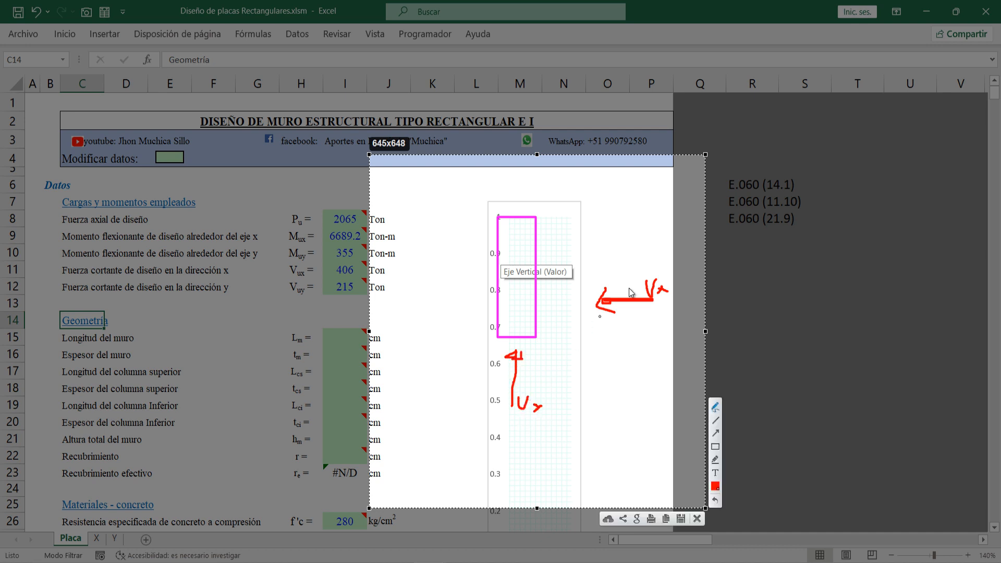
Step: Change the annotation color to blue and sketch a curved moment arrow beside the wall rectangle, labelled Mx
left_click(715, 488)
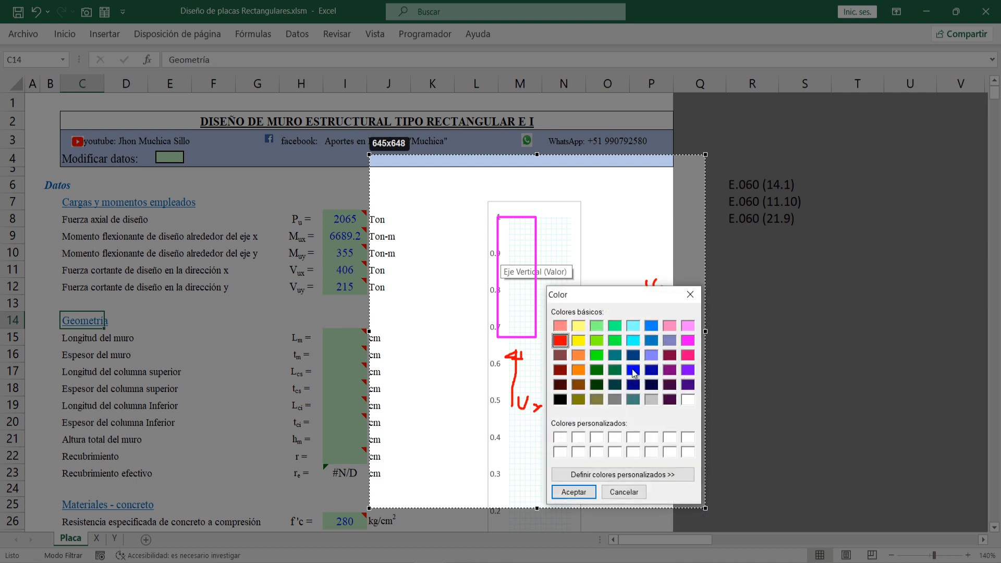
left_click(634, 370)
left_click(573, 492)
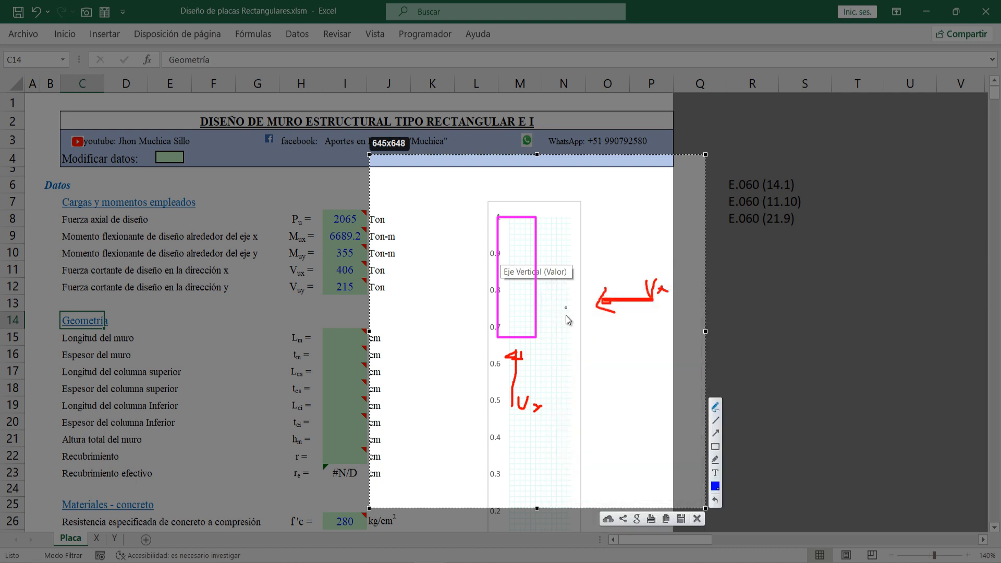
left_click(564, 325)
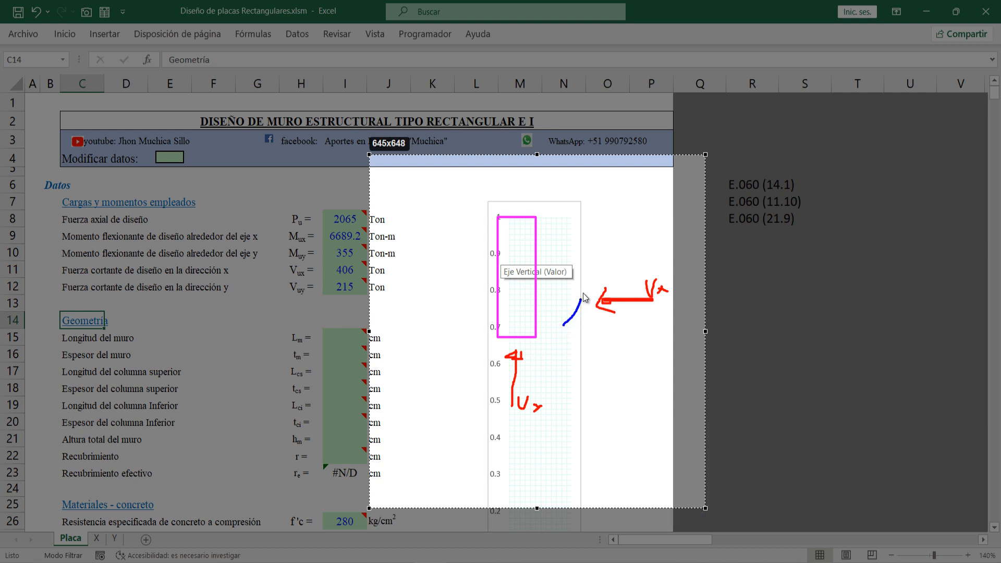
mouse_move(582, 263)
left_mouse_down()
mouse_move(555, 250)
mouse_move(545, 265)
mouse_move(552, 243)
mouse_move(547, 258)
mouse_move(588, 279)
mouse_move(595, 260)
mouse_move(609, 279)
mouse_move(624, 278)
mouse_move(615, 285)
left_mouse_up()
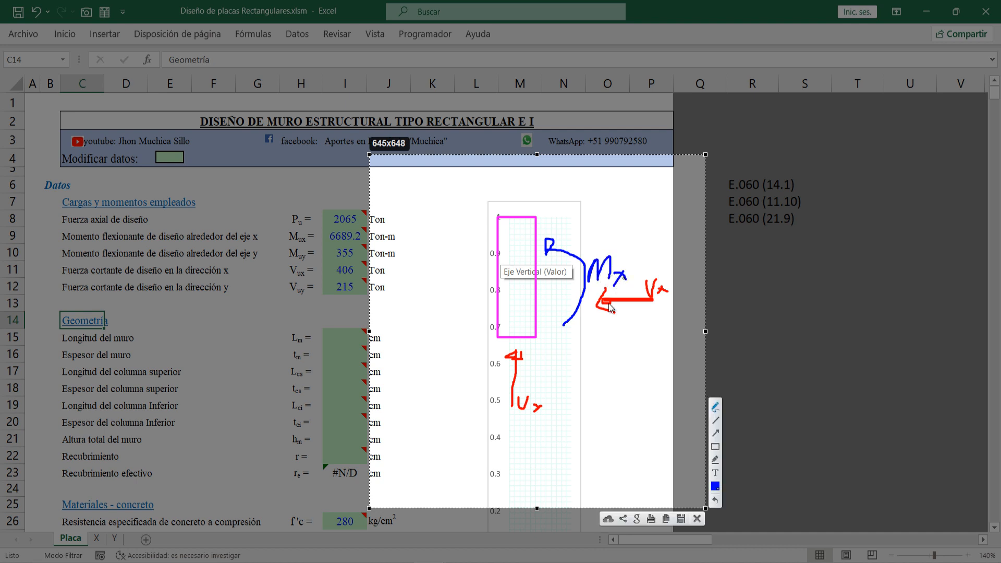
Step: Sketch a blue curved moment arrow around the base of the wall rectangle and label it for the y axis
mouse_move(495, 359)
left_mouse_down()
mouse_move(526, 380)
mouse_move(542, 364)
mouse_move(524, 355)
mouse_move(498, 389)
mouse_move(496, 379)
mouse_move(504, 386)
left_mouse_up()
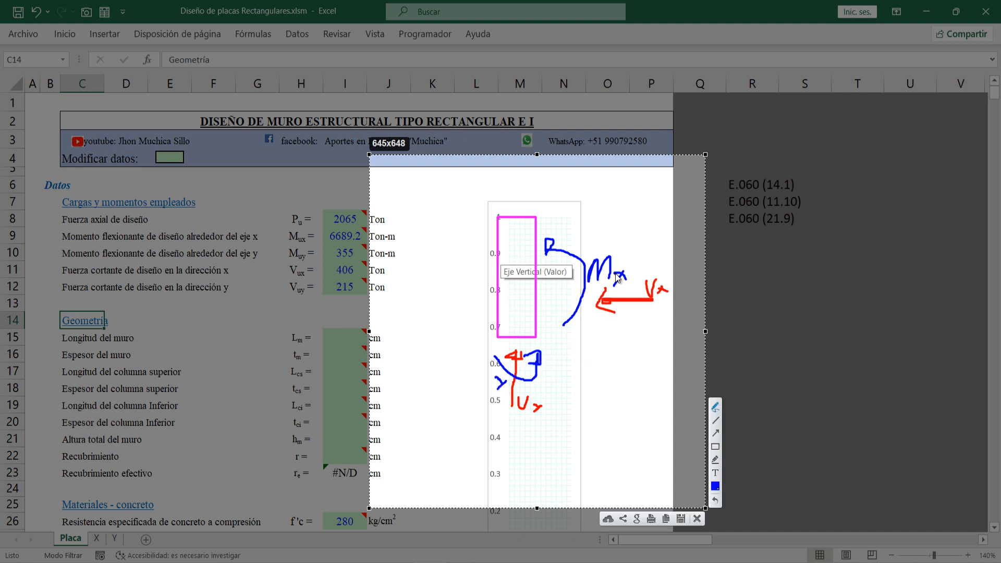
Step: Change the annotation color to green, circle the wall's upper and lower ends labelled C and T, and exit the capture
left_click(715, 486)
left_click(597, 356)
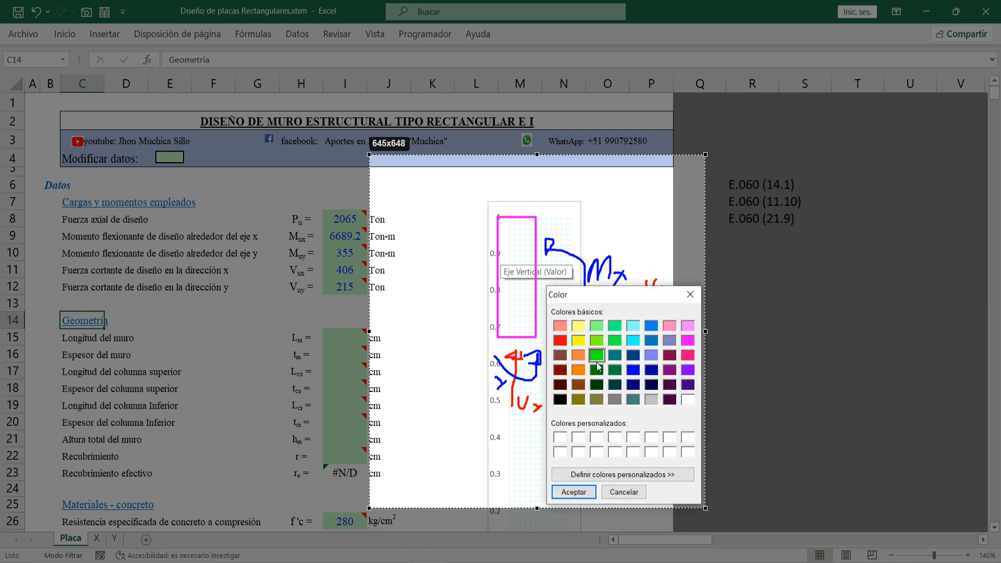
left_click(588, 489)
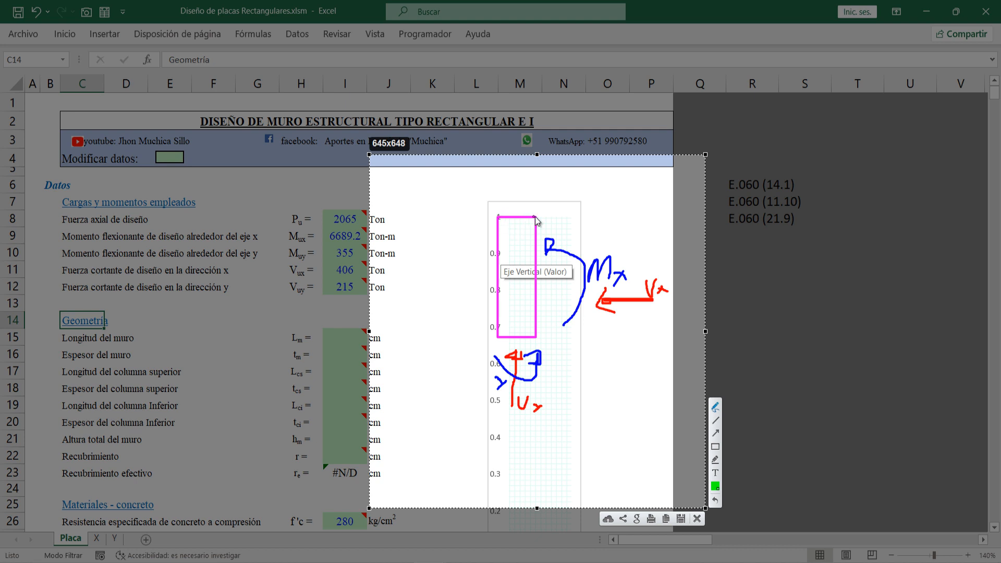
mouse_move(535, 216)
left_mouse_down()
mouse_move(486, 221)
mouse_move(524, 231)
mouse_move(534, 215)
left_mouse_up()
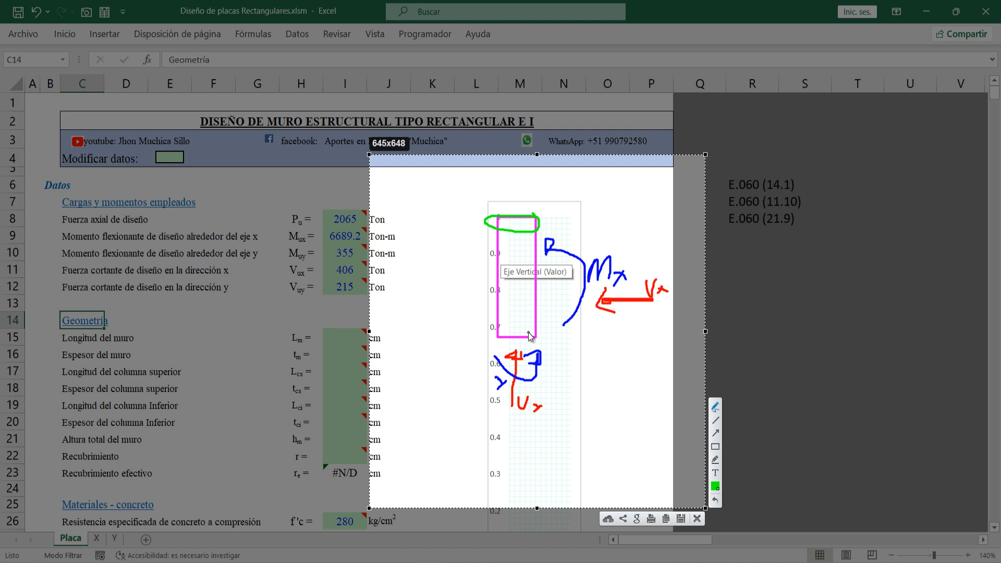
left_click_drag(559, 213, 560, 223)
mouse_move(477, 323)
left_mouse_down()
mouse_move(542, 329)
mouse_move(513, 344)
mouse_move(477, 326)
left_mouse_up()
mouse_move(572, 339)
left_mouse_down()
mouse_move(562, 340)
mouse_move(563, 353)
left_mouse_up()
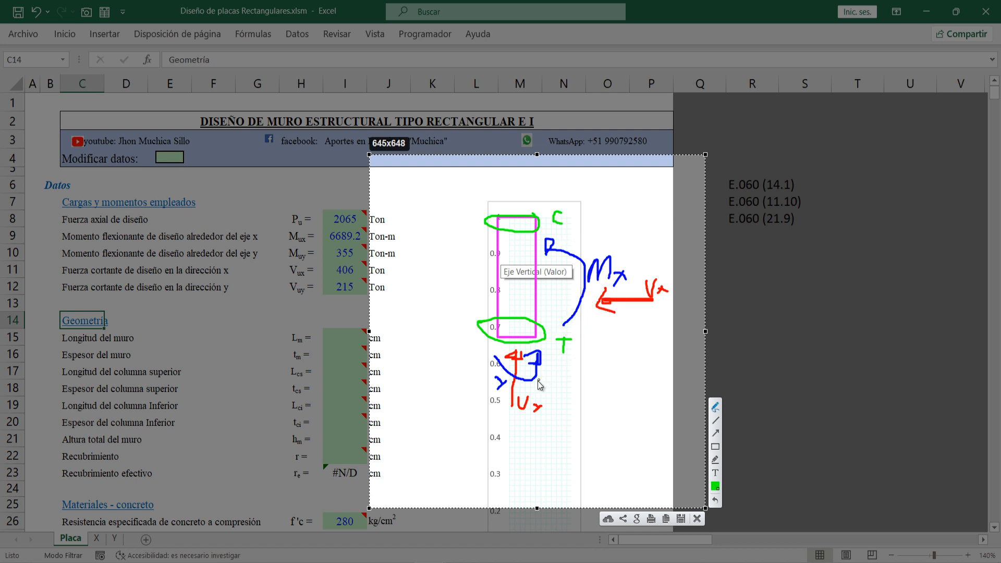
mouse_move(475, 387)
left_mouse_down()
mouse_move(484, 376)
mouse_move(501, 380)
mouse_move(498, 393)
left_mouse_up()
key("Escape")
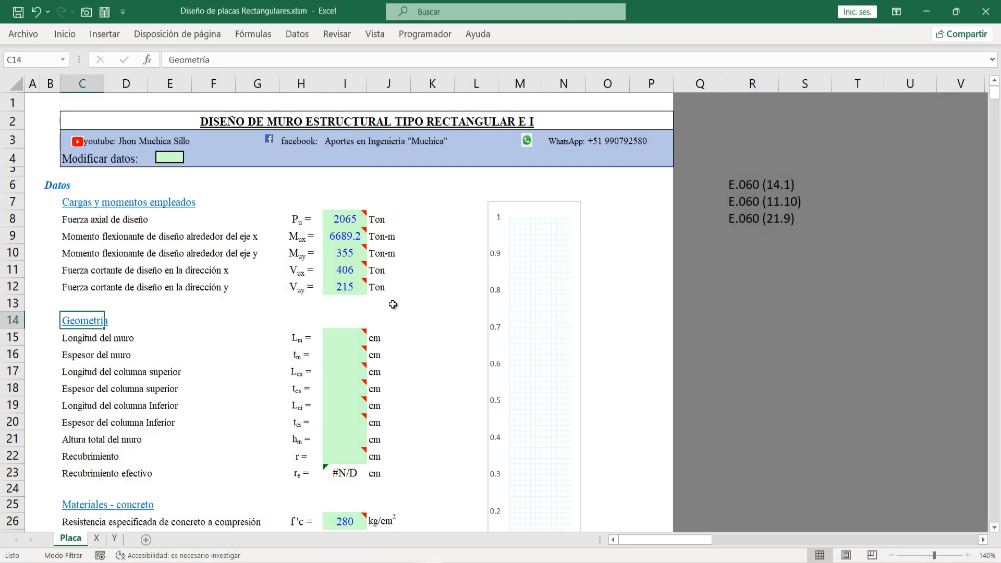
Step: Set the wall length Lm to 795 cm and the wall thickness tm to 50 cm in the Geometría data
left_click(398, 302)
scroll(332, 279, "down", 1)
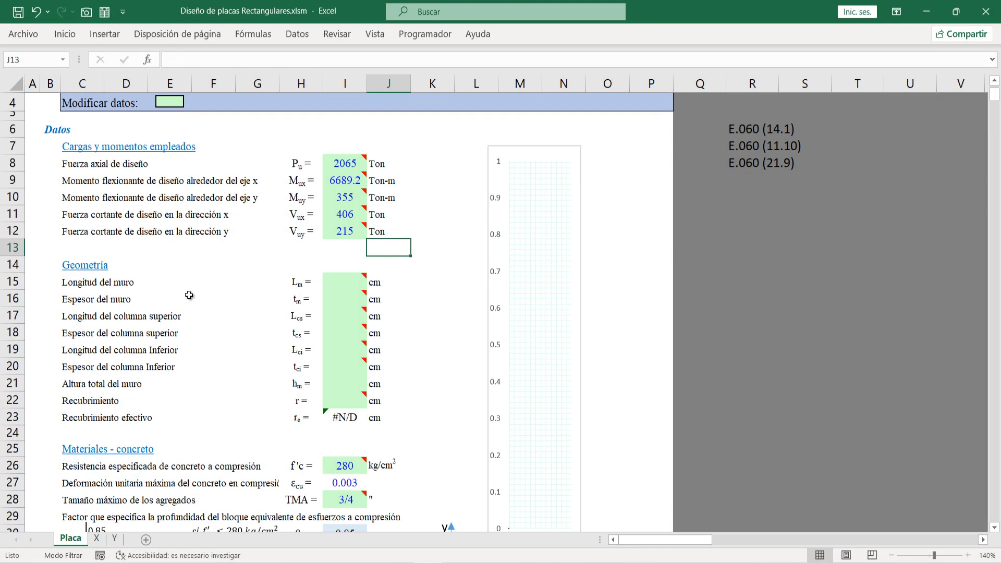
left_click(344, 286)
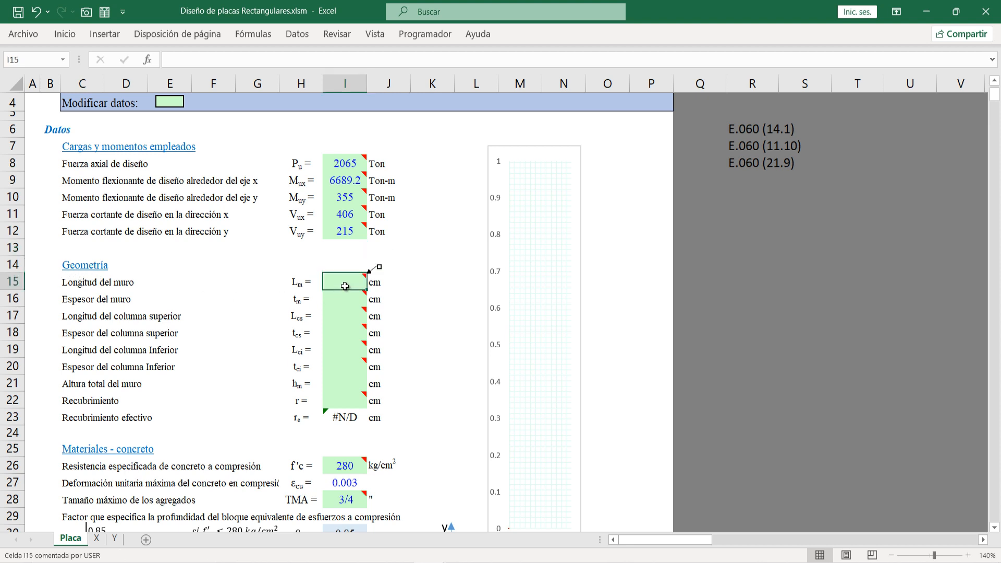
type("705")
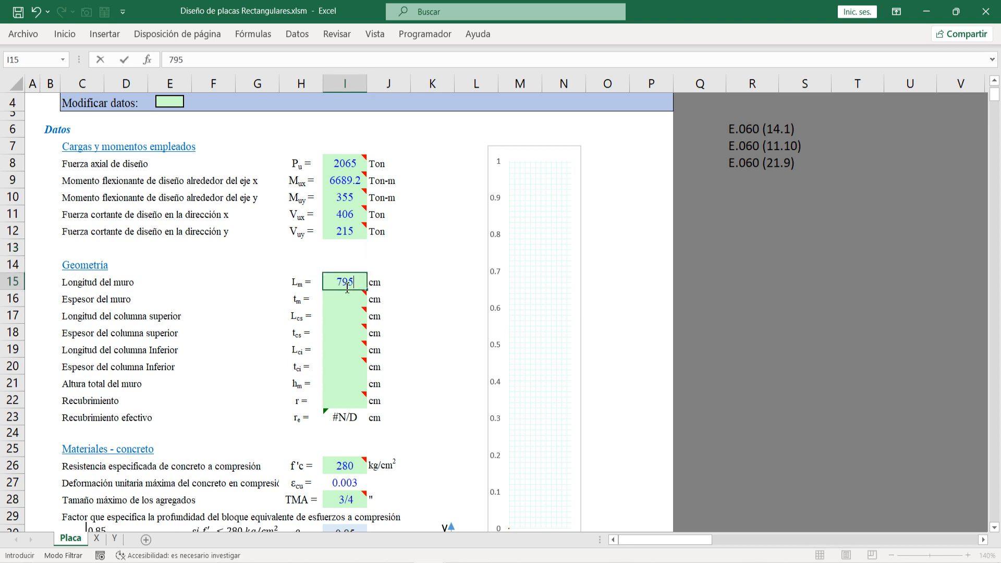
key("Return")
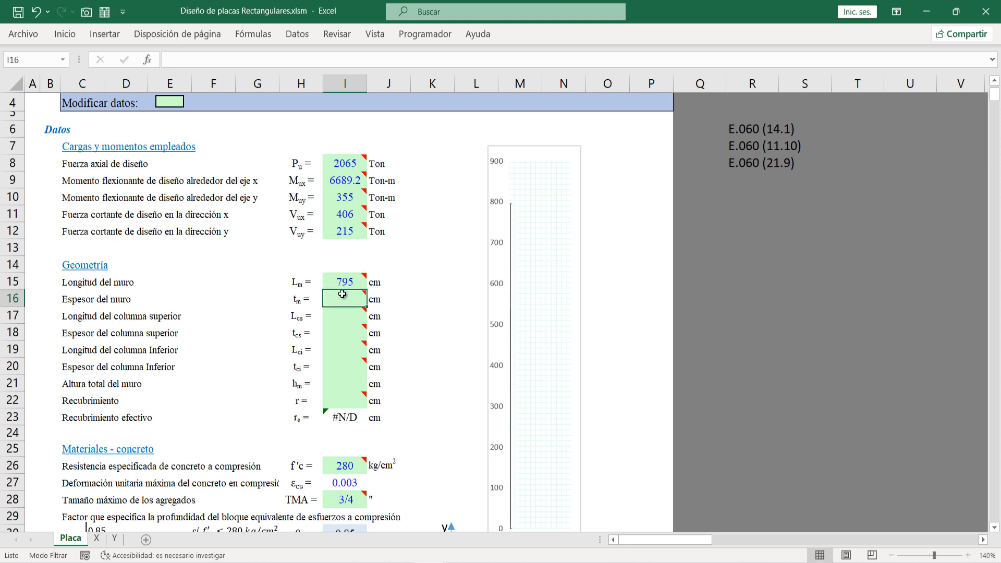
left_click(329, 307)
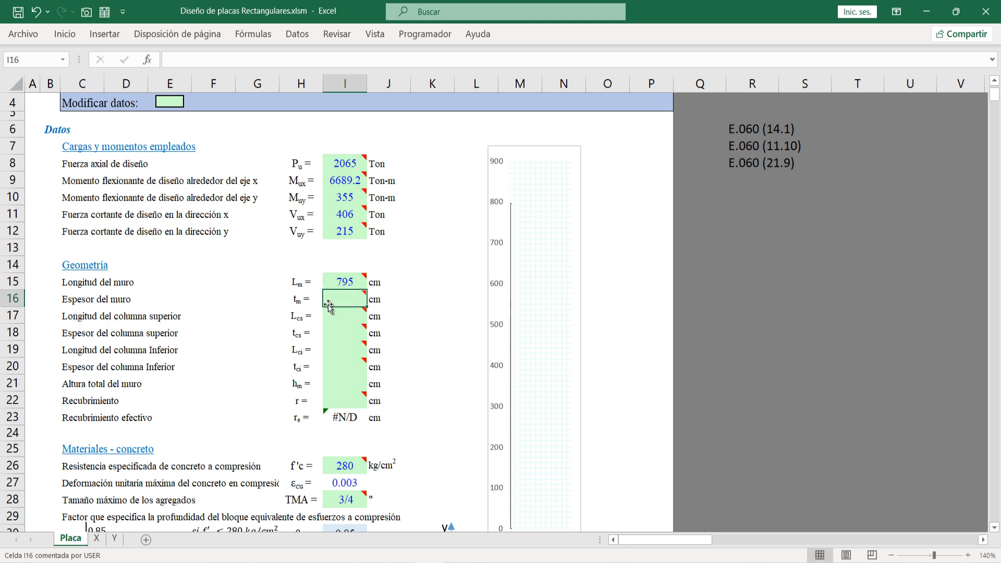
type("50")
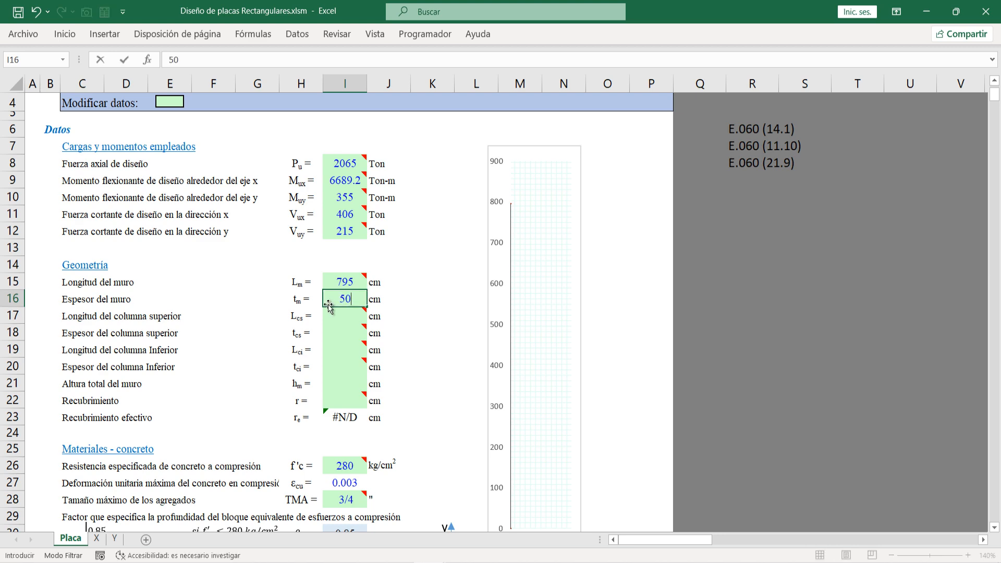
key("Return")
scroll(544, 365, "down", 2)
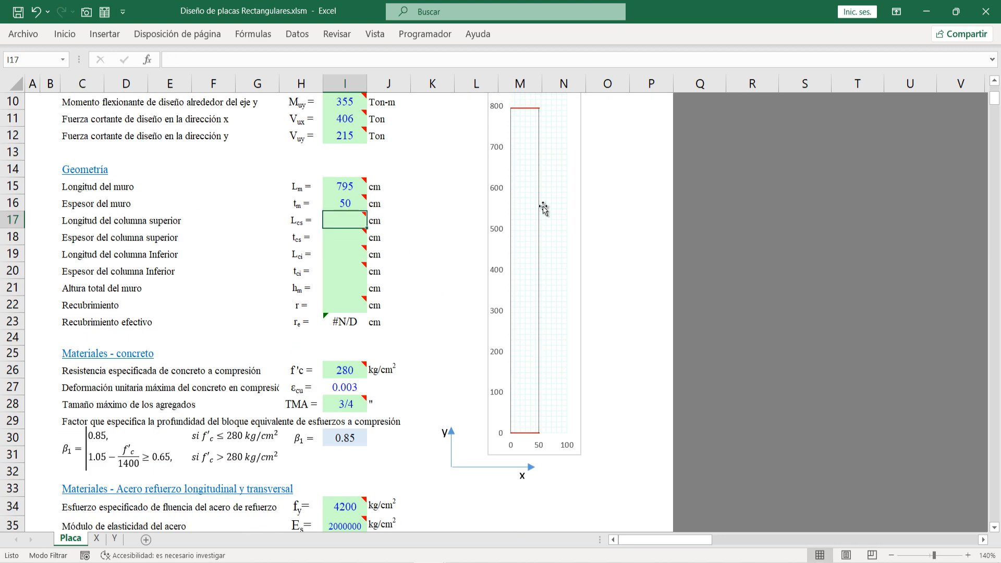
scroll(504, 336, "up", 1)
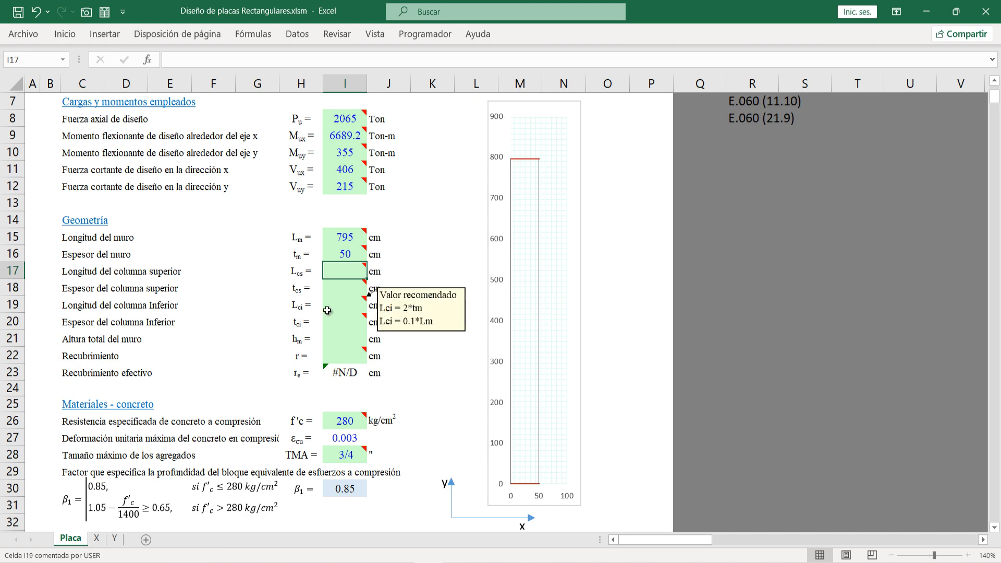
Step: Leave the upper and lower column dimensions blank and set the total wall height hm to 4500 cm
scroll(73, 248, "down", 1)
left_click_drag(68, 222, 328, 232)
left_click_drag(82, 258, 365, 267)
left_click_drag(110, 292, 345, 286)
left_click(350, 285)
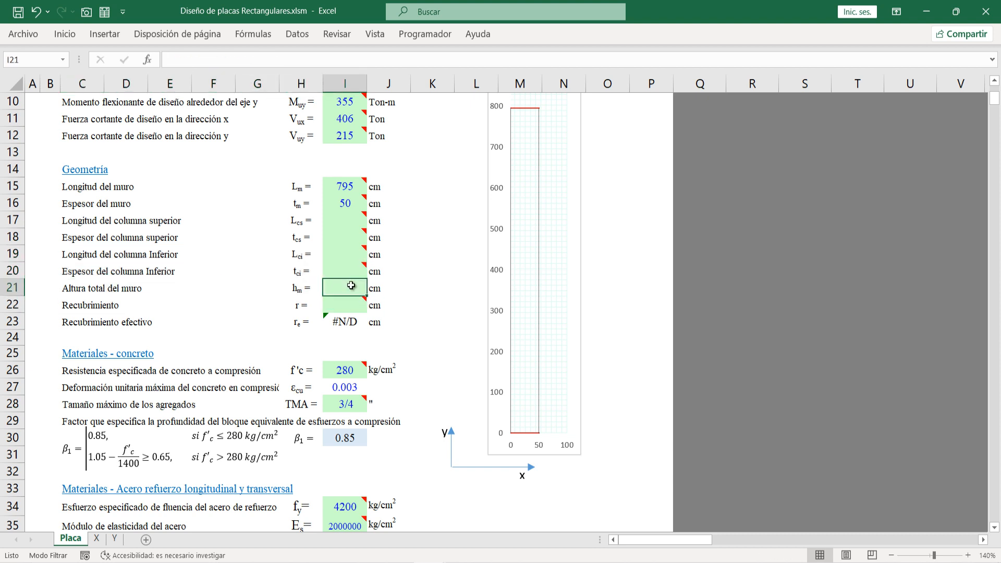
type("4500")
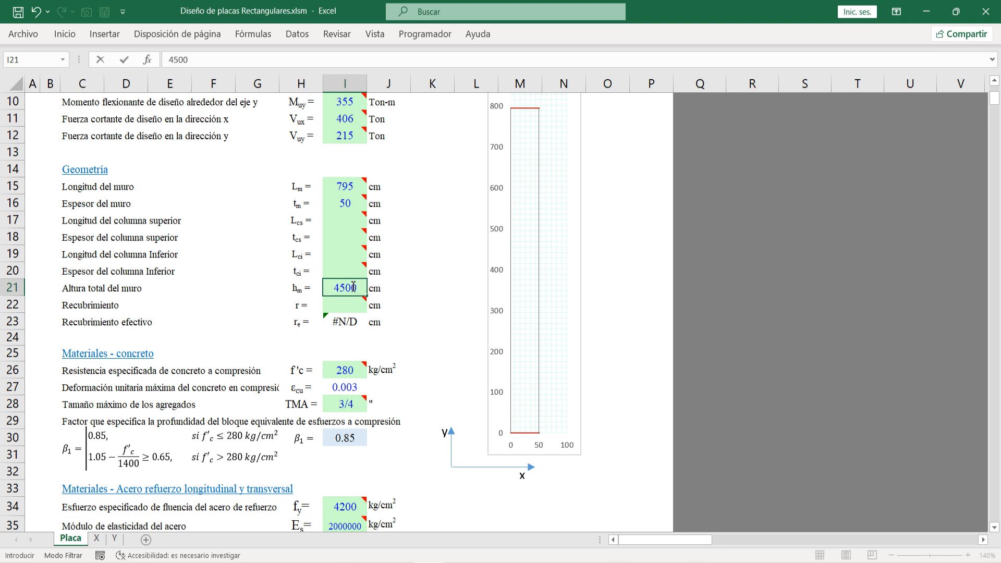
key("Return")
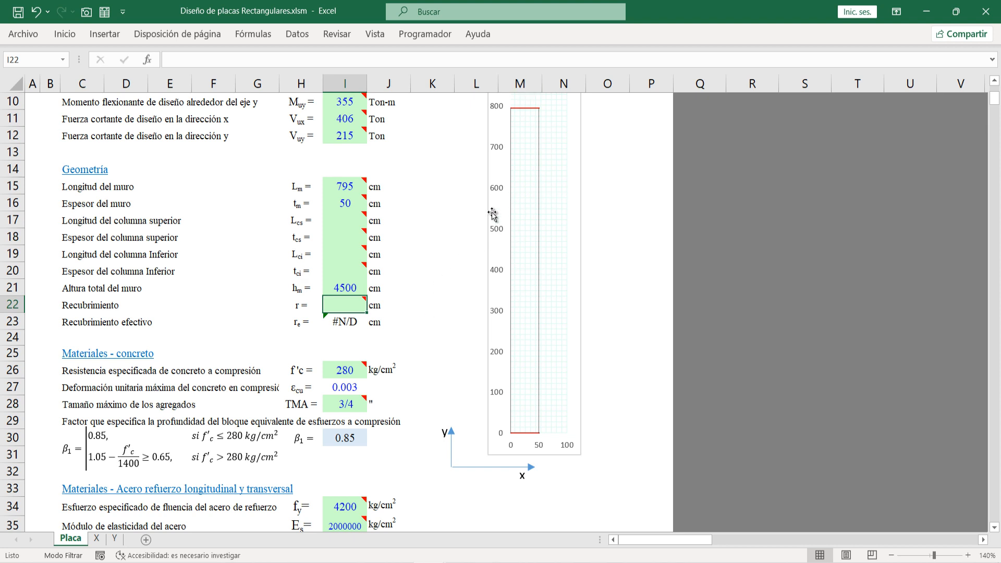
Step: Set the concrete cover (Recubrimiento) r to 4 cm
left_click(346, 271)
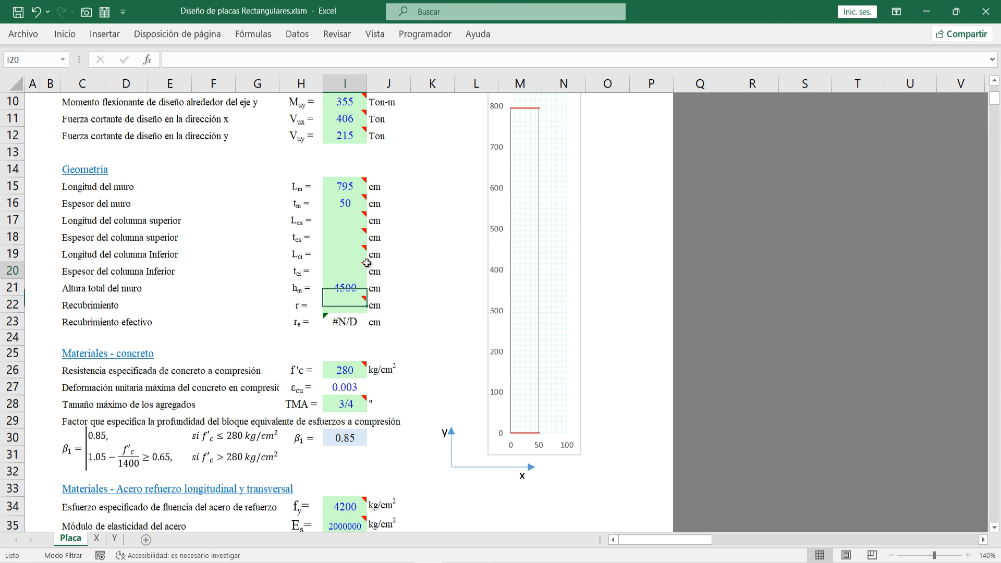
left_click(352, 307)
type("4")
key("Return")
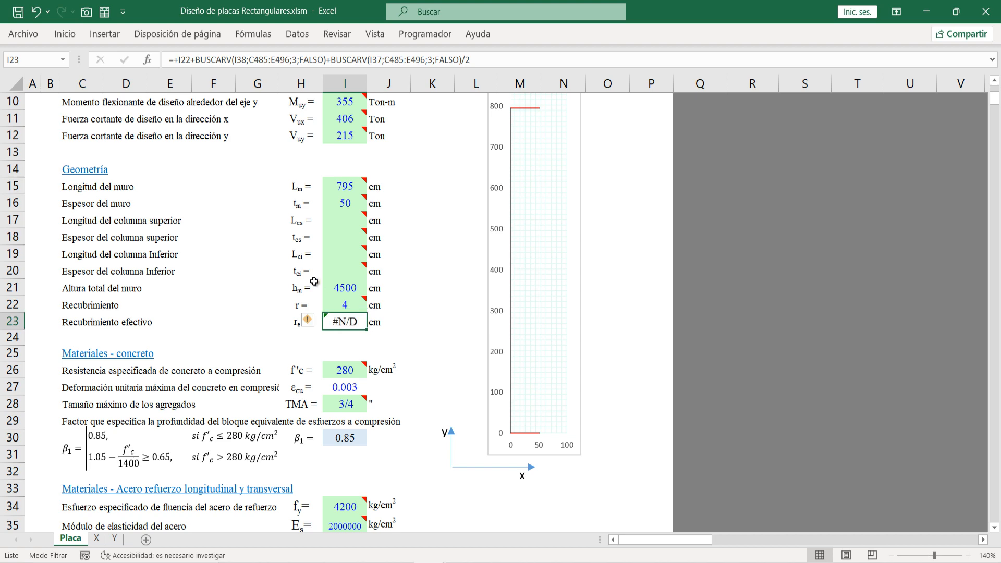
Step: Examine the empty bar diameter inputs and the concrete data: strength, maximum strain, maximum aggregate size and the β1 factor formula
scroll(64, 265, "down", 1)
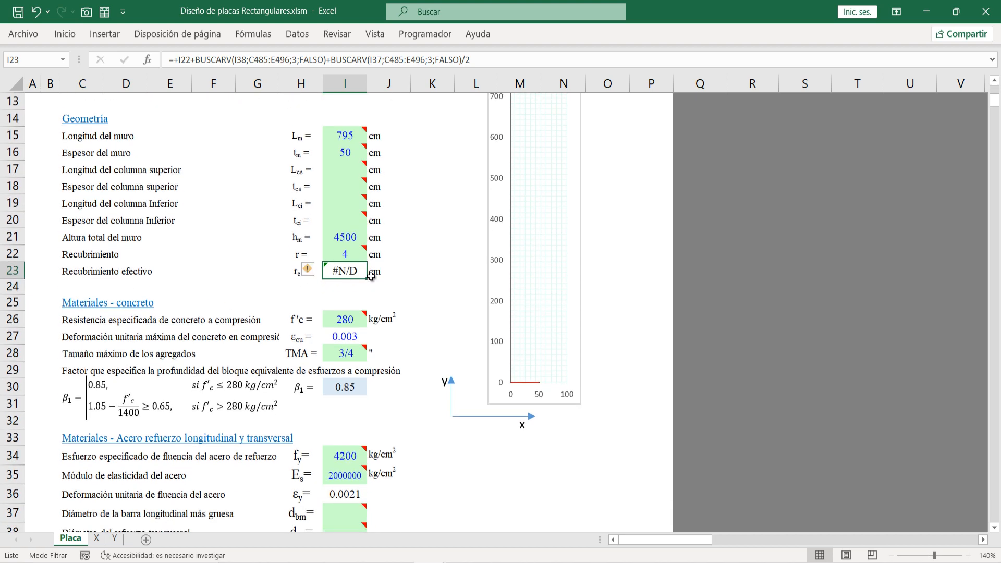
scroll(335, 286, "down", 1)
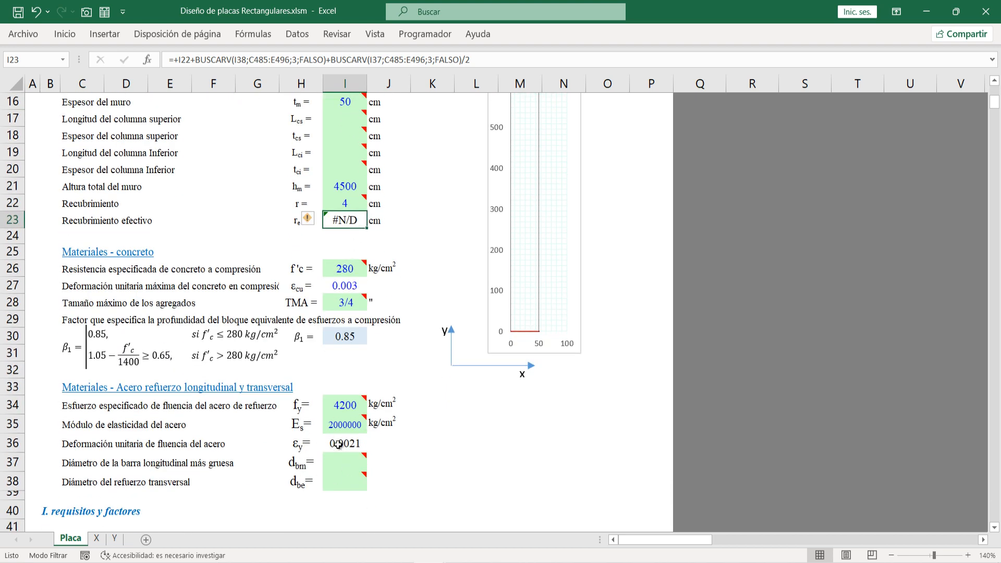
left_click_drag(332, 470, 335, 488)
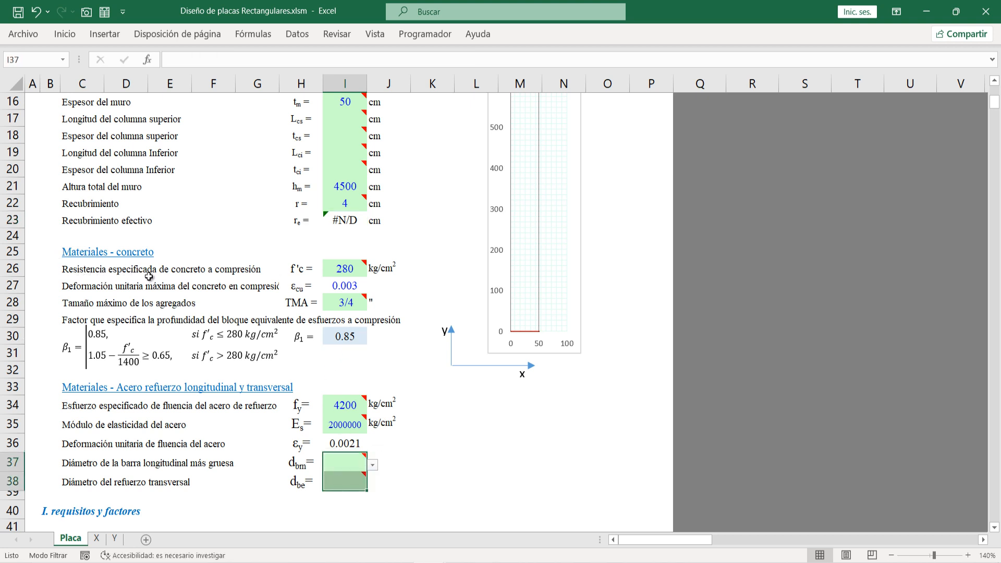
left_click(349, 269)
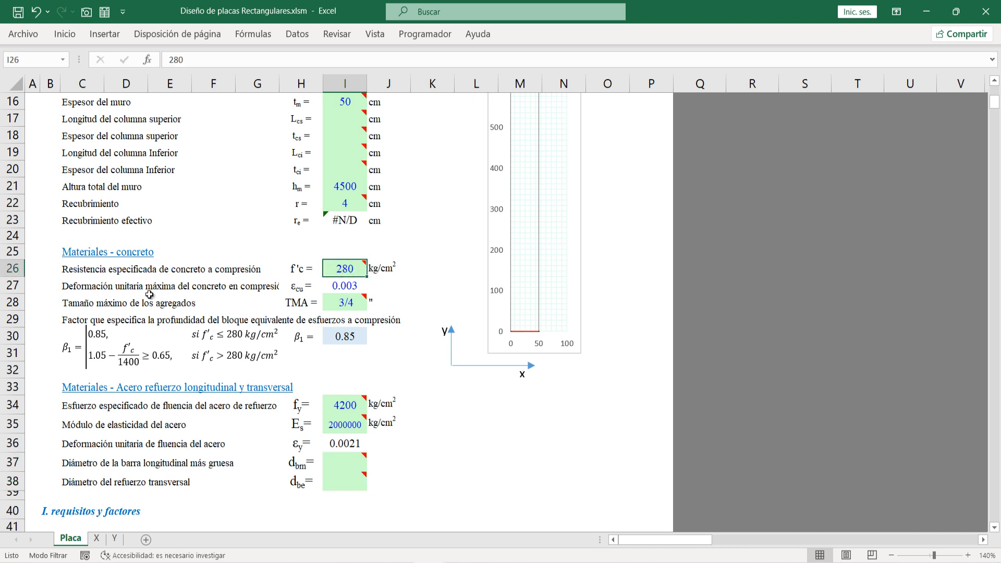
left_click(91, 287)
left_click(325, 286)
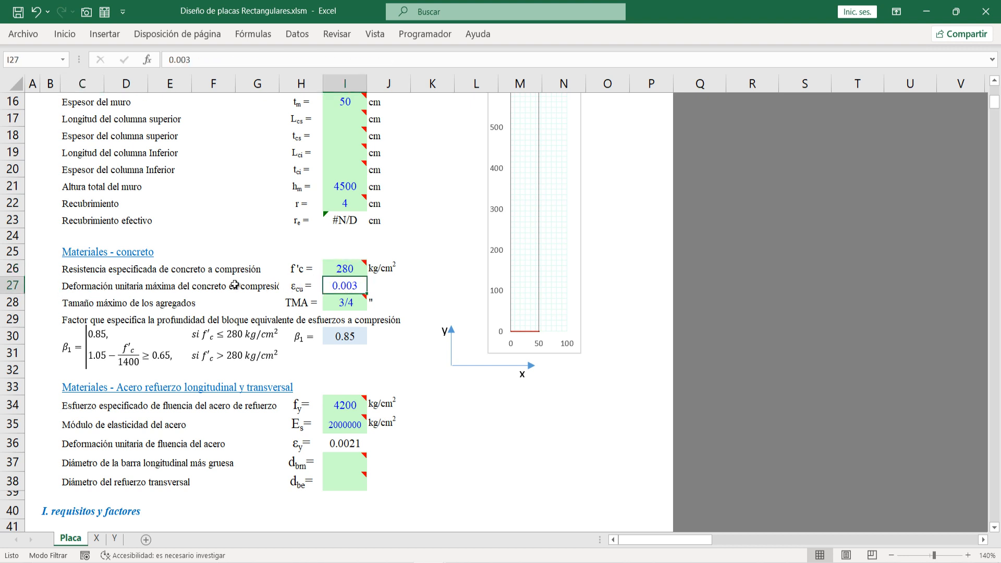
left_click(67, 303)
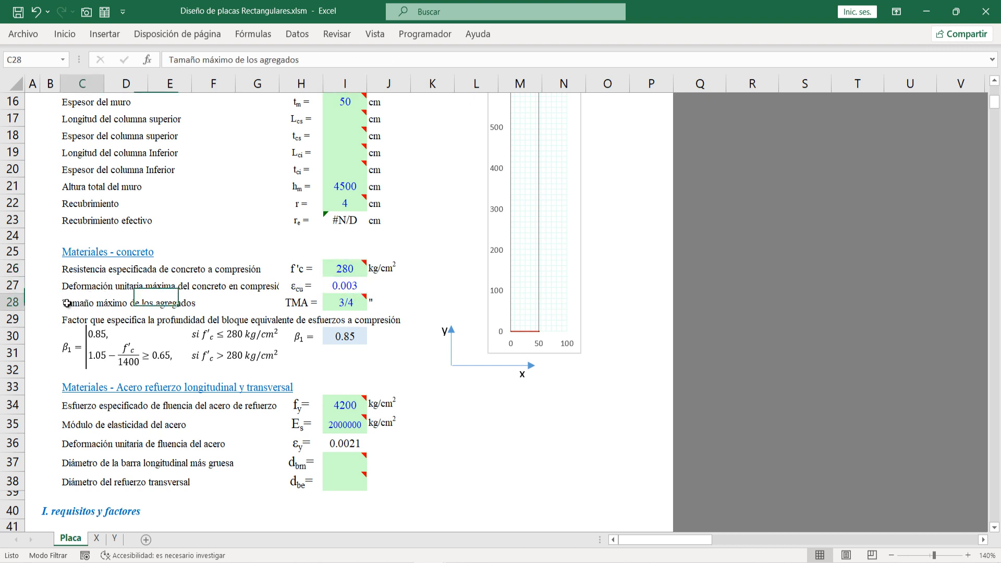
left_click(347, 305)
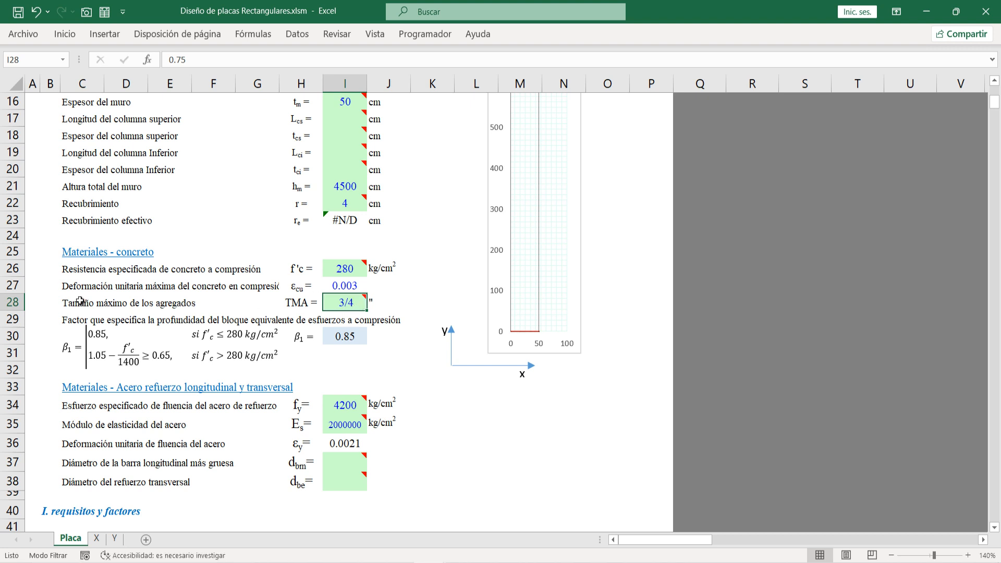
left_click(123, 327)
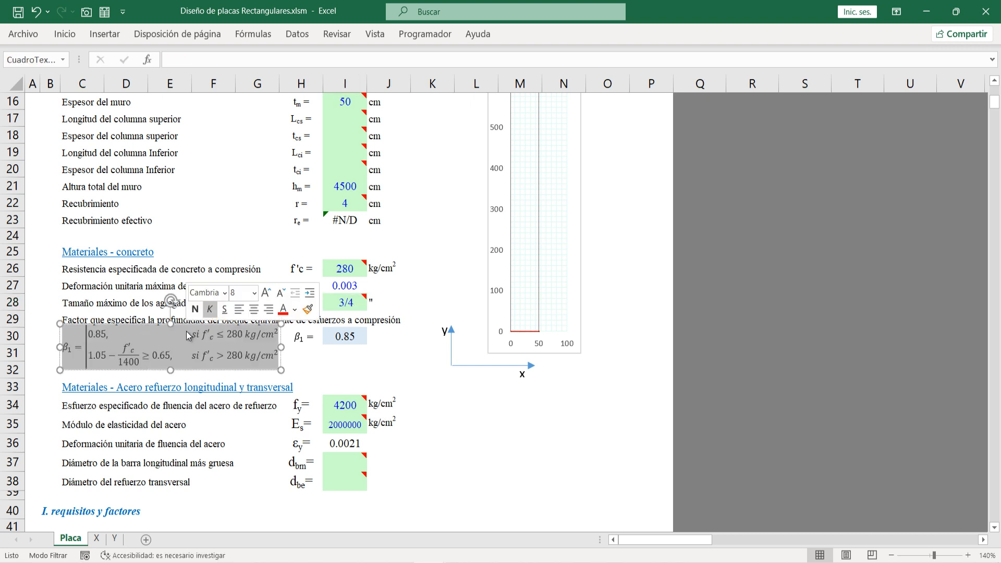
left_click(344, 339)
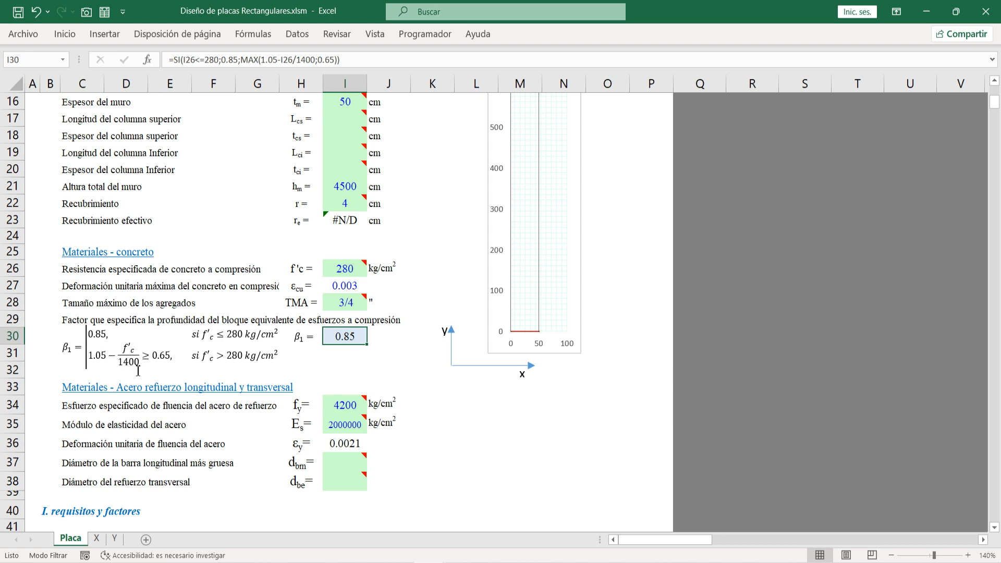
Step: Review the reinforcing steel data: yield stress fy, elastic modulus Es and yield strain
scroll(138, 371, "down", 2)
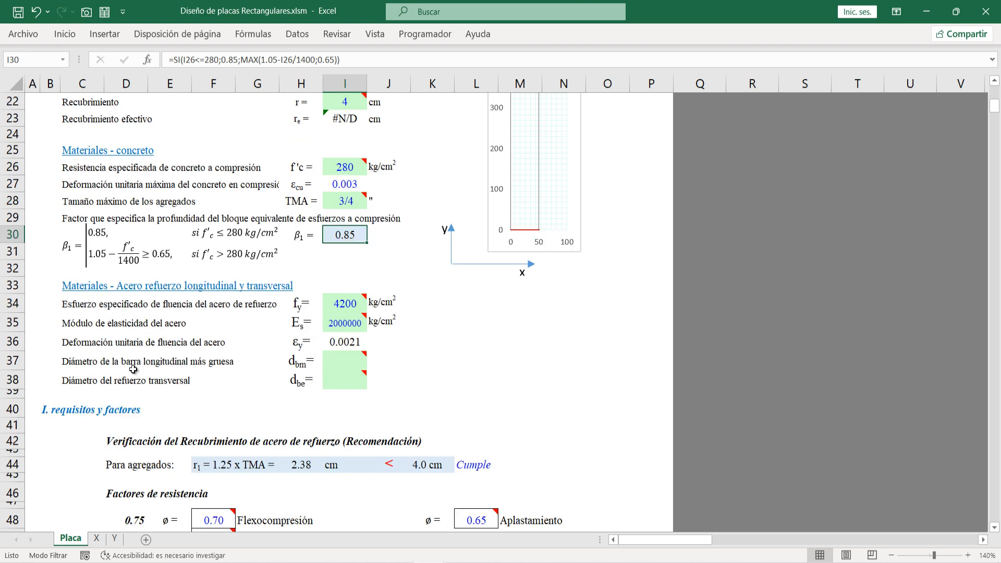
left_click(77, 293)
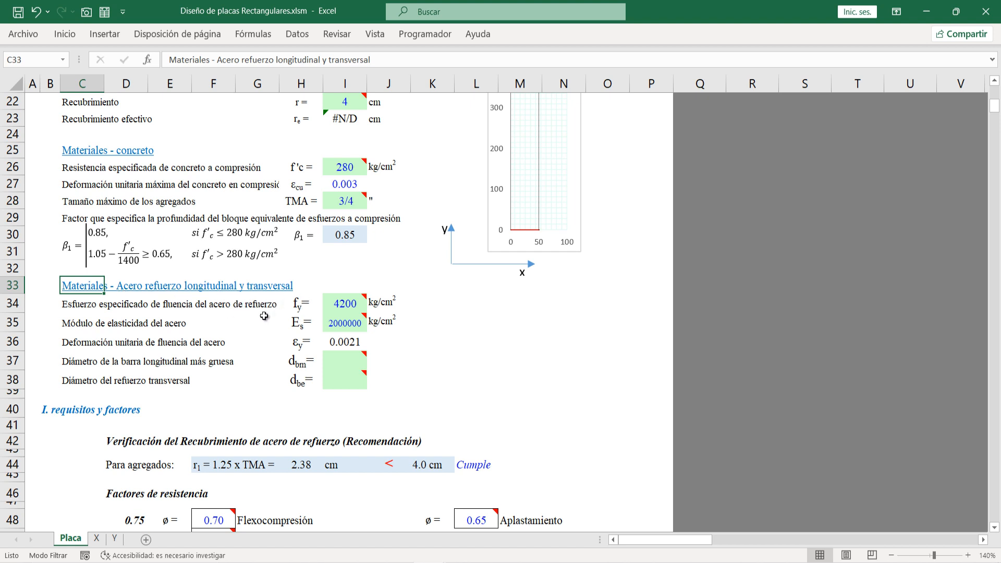
left_click(357, 306)
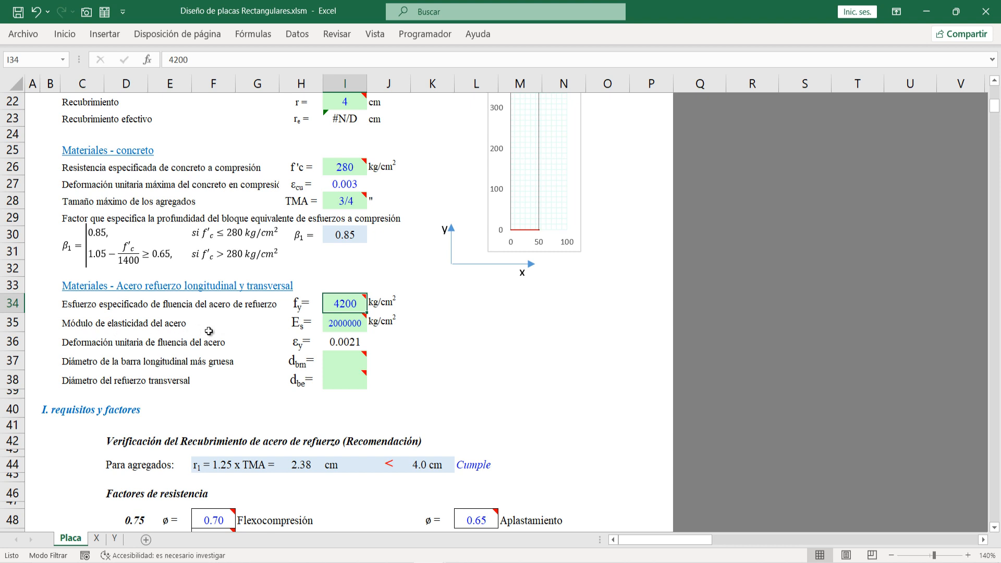
left_click(349, 329)
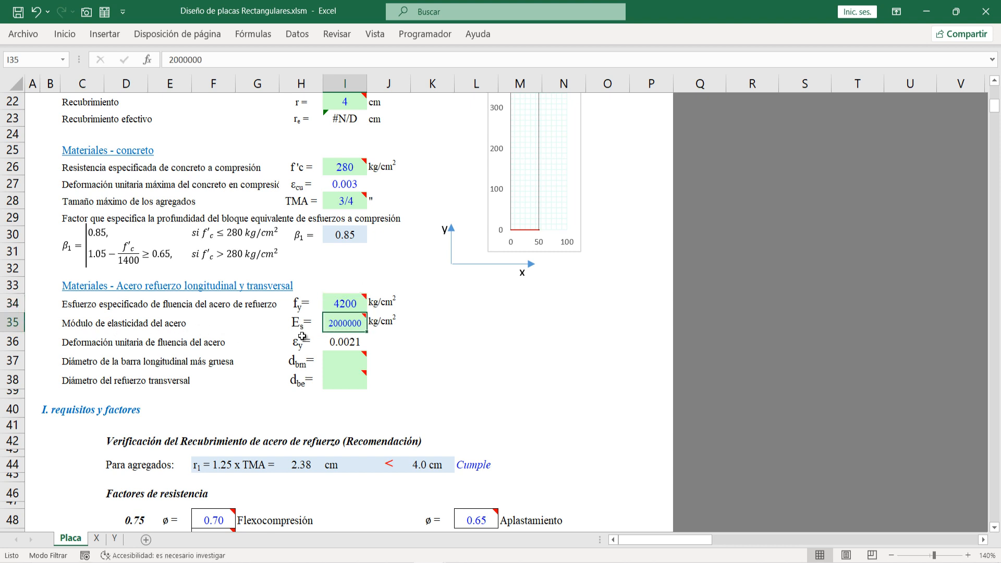
left_click_drag(69, 343, 339, 342)
left_click(339, 342)
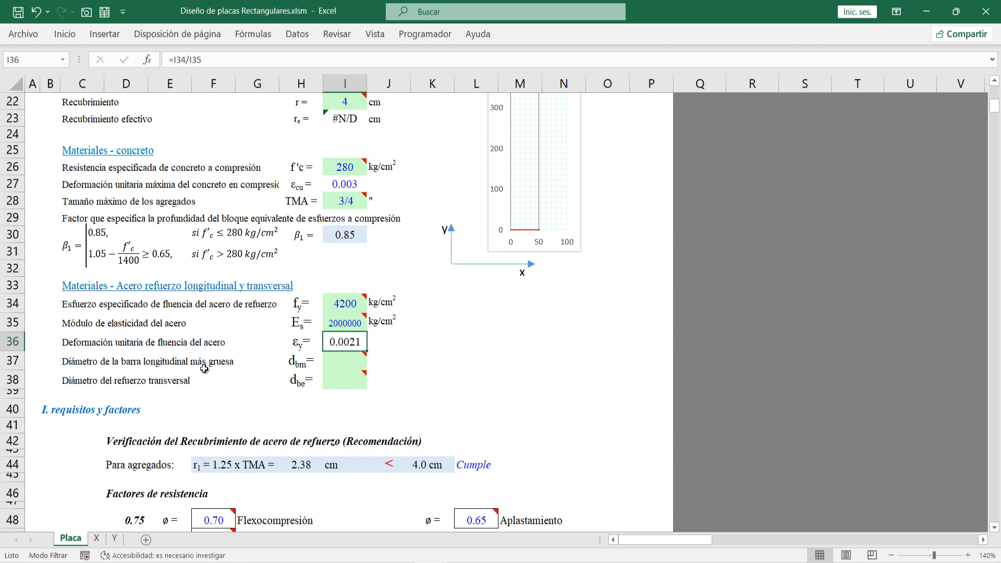
Step: Set the diameter of the thickest longitudinal bar dbm to Ø 1 3/8"
left_click(346, 363)
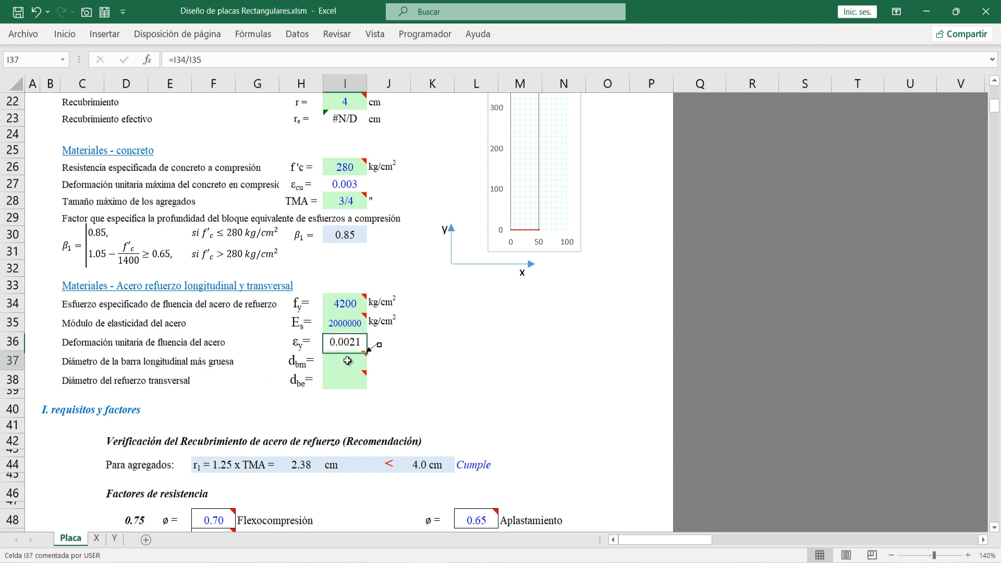
scroll(375, 406, "up", 1)
left_click(372, 415)
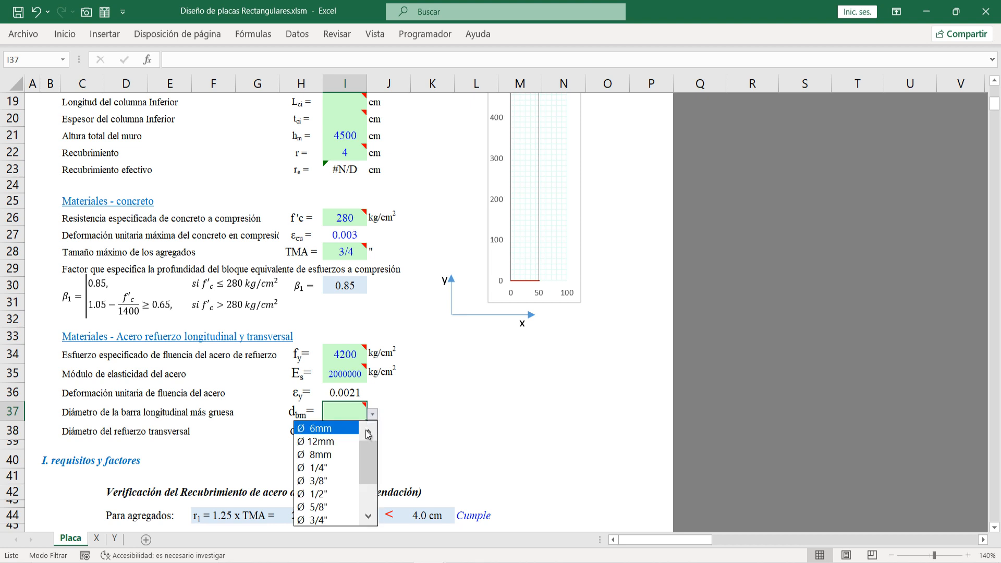
scroll(358, 468, "down", 2)
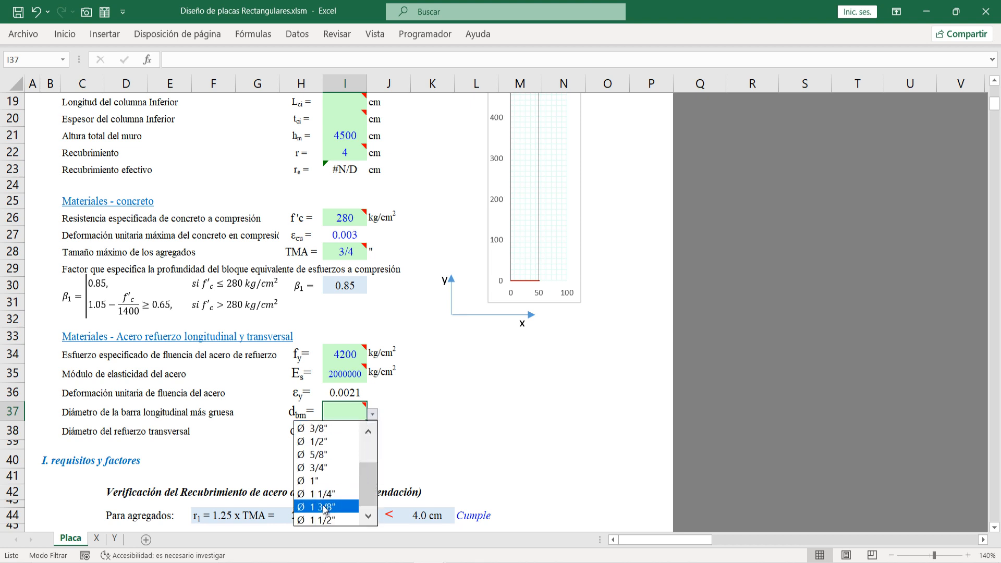
left_click(325, 506)
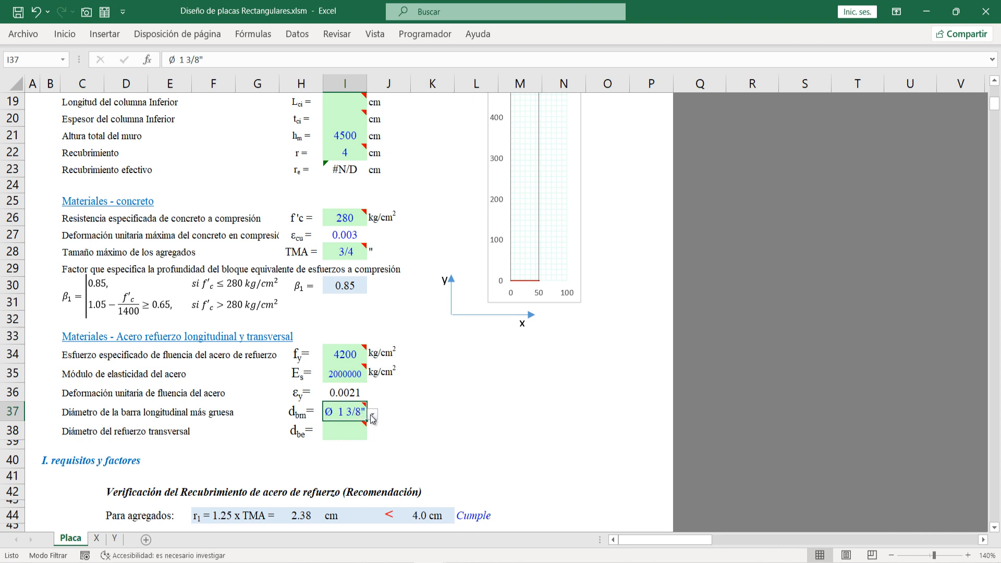
Step: Set the transverse reinforcement diameter dbe to Ø 1/2"
left_click(328, 423)
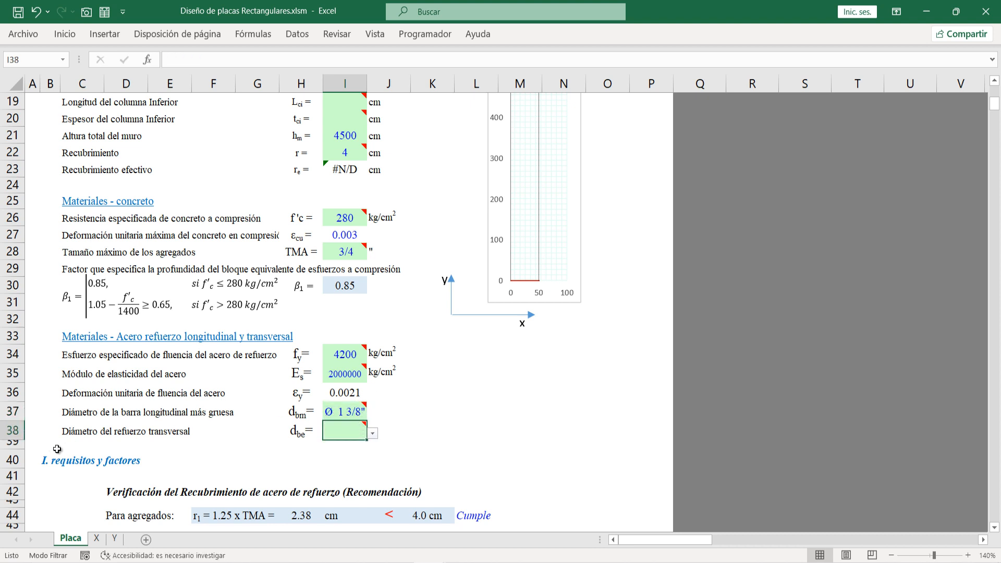
left_click(372, 433)
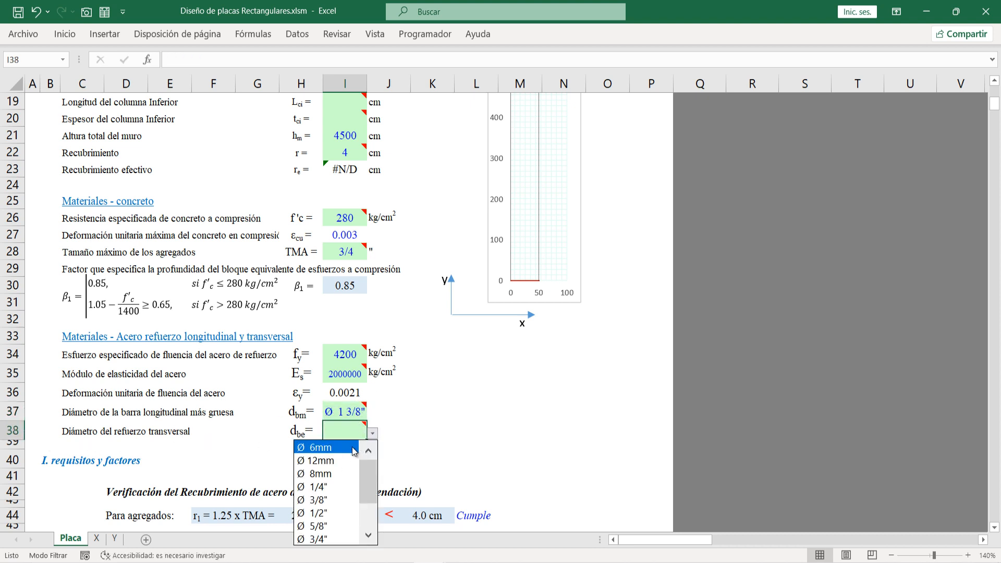
left_click(321, 513)
left_click(411, 412)
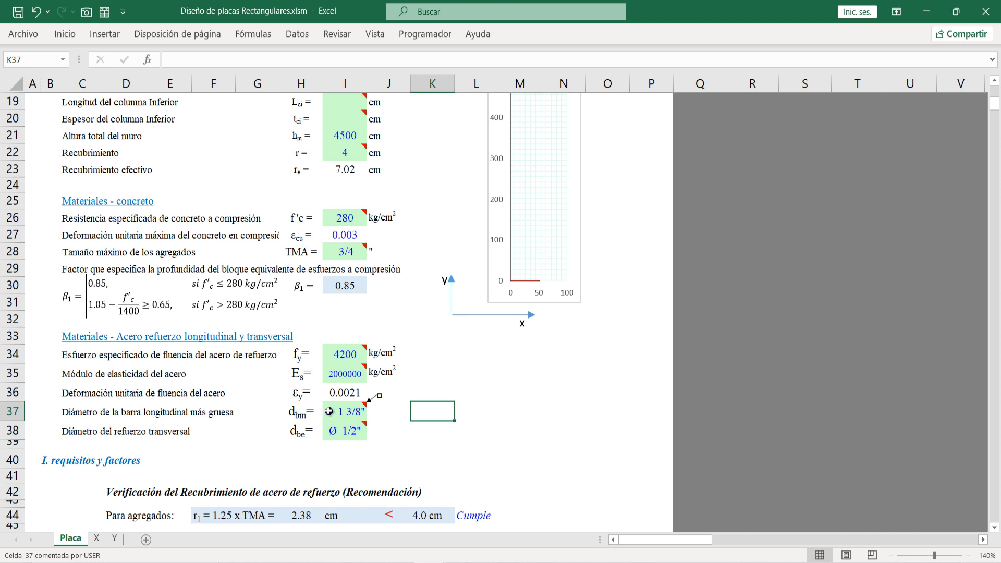
left_click(350, 431)
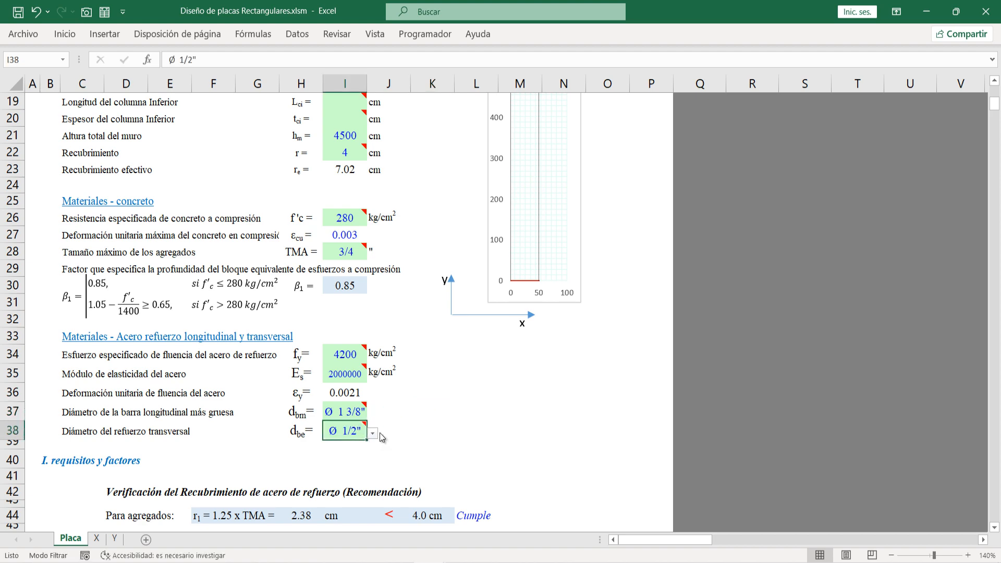
left_click(369, 433)
key("Escape")
Step: Review the recommended cover check, comparing 1.25 times the maximum aggregate size with the entered concrete cover
scroll(364, 415, "up", 2)
scroll(361, 410, "down", 6)
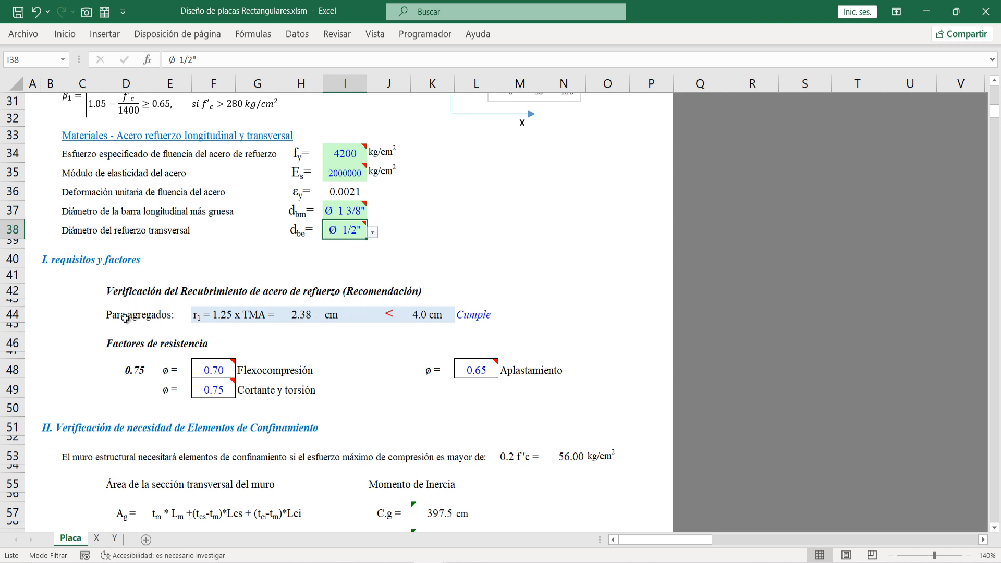
left_click(229, 313)
scroll(133, 327, "down", 1)
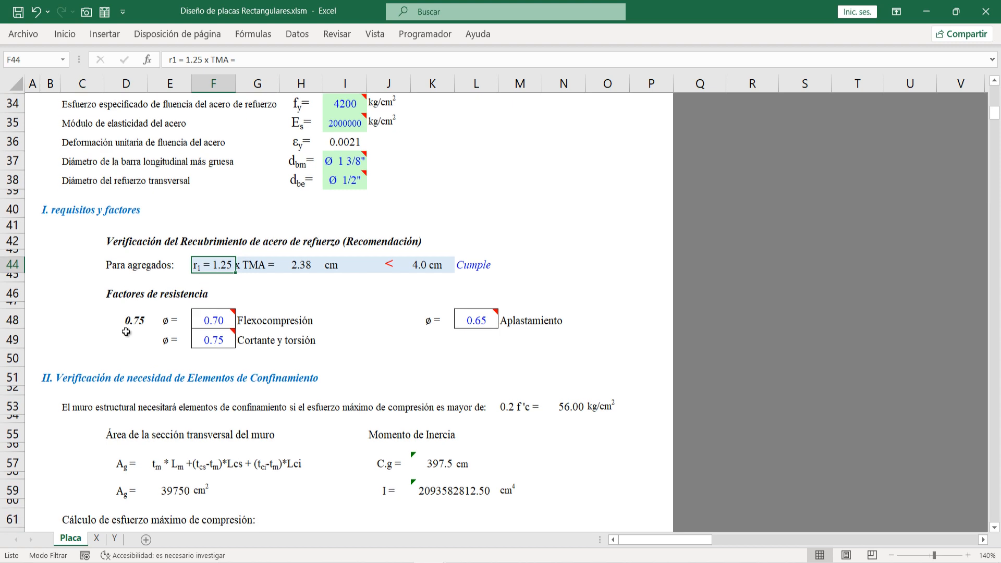
left_click(406, 265)
scroll(235, 301, "up", 1)
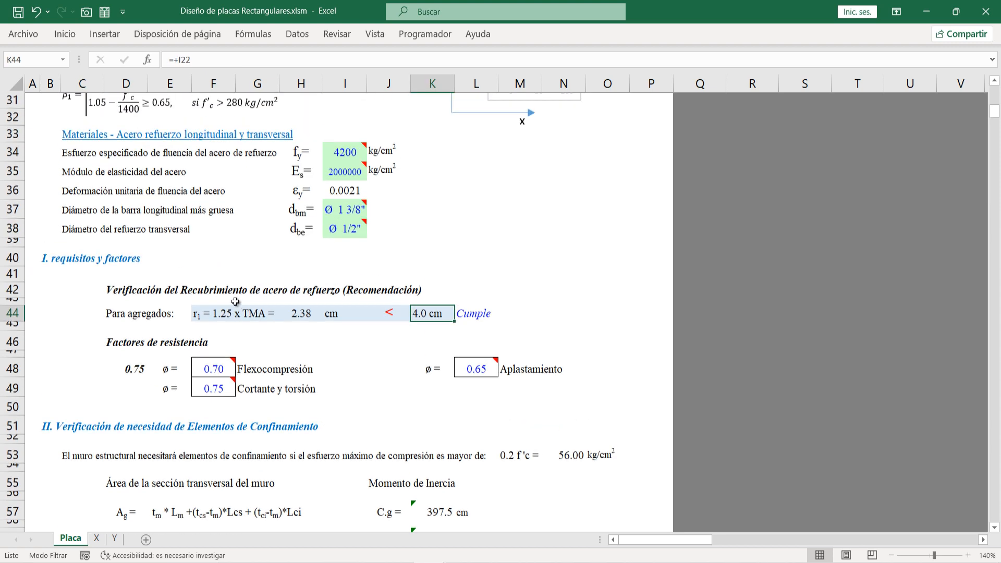
scroll(345, 208, "up", 2)
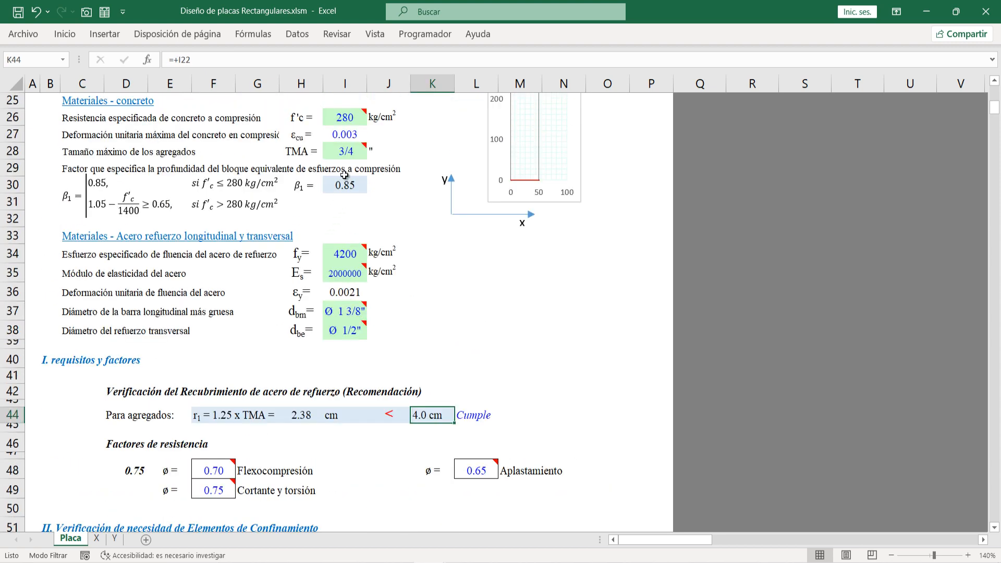
left_click(220, 409)
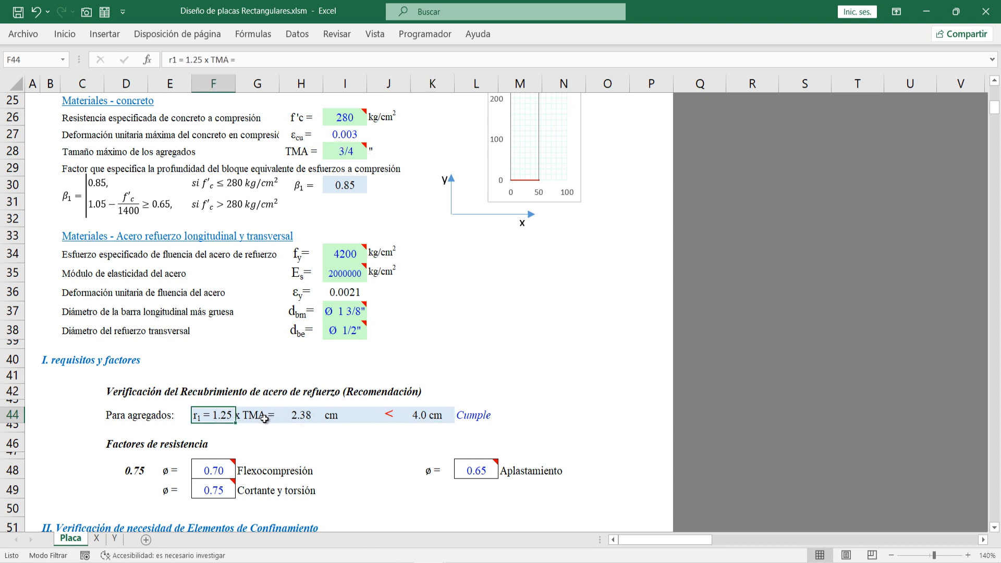
left_click(296, 424)
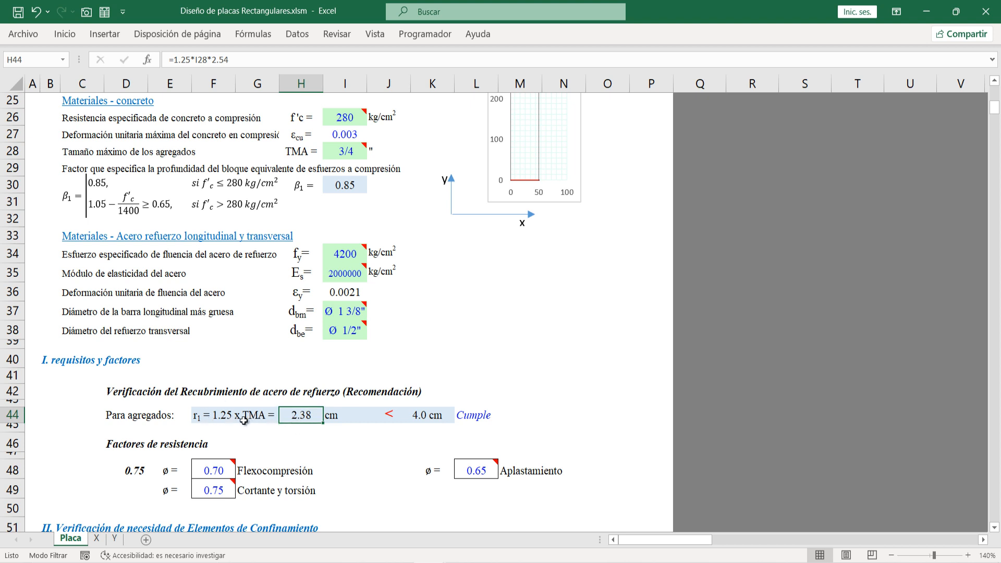
scroll(335, 281, "up", 1)
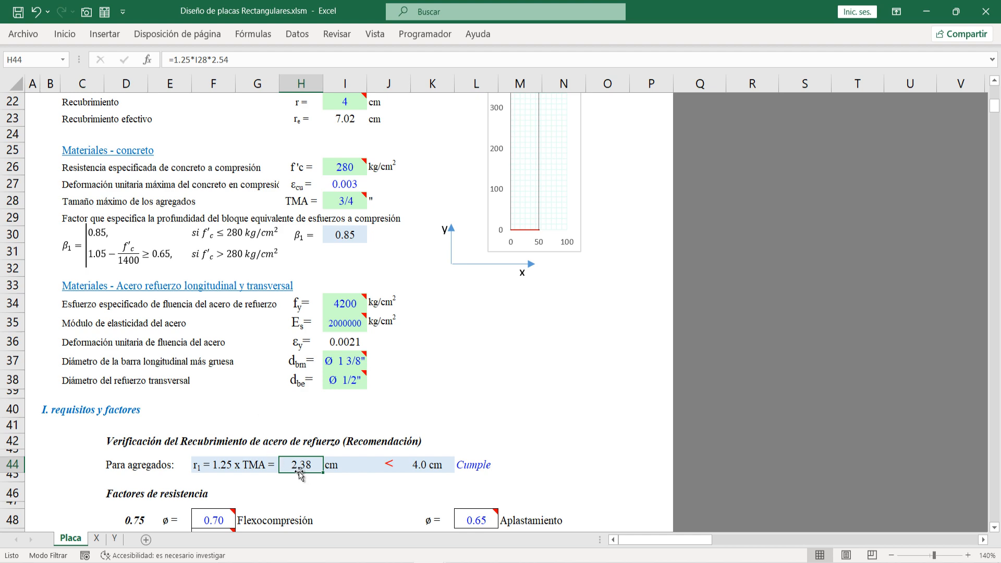
scroll(368, 468, "down", 1)
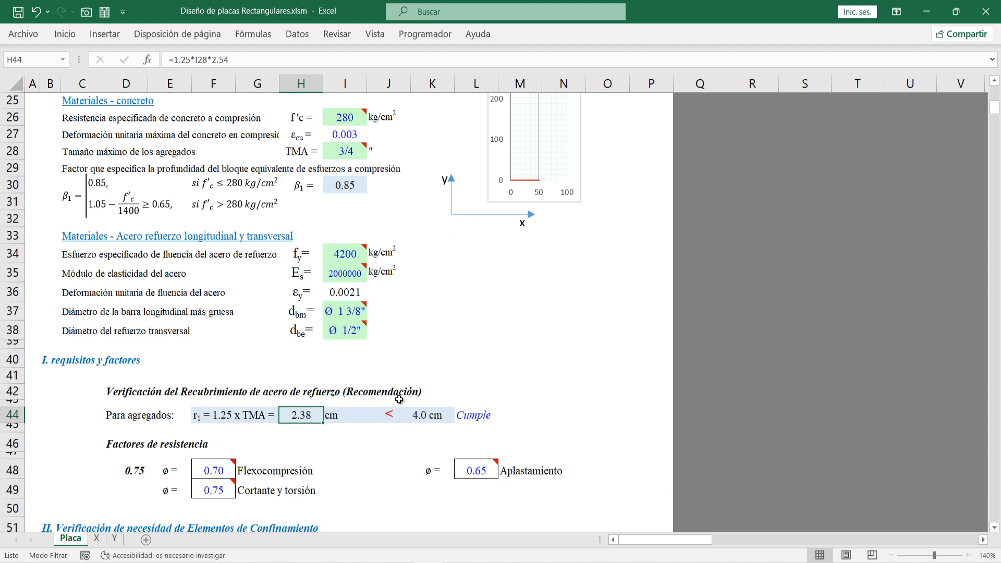
Step: Review the strength reduction factors ø for flexocompression, shear and torsion, and bearing
scroll(446, 418, "down", 2)
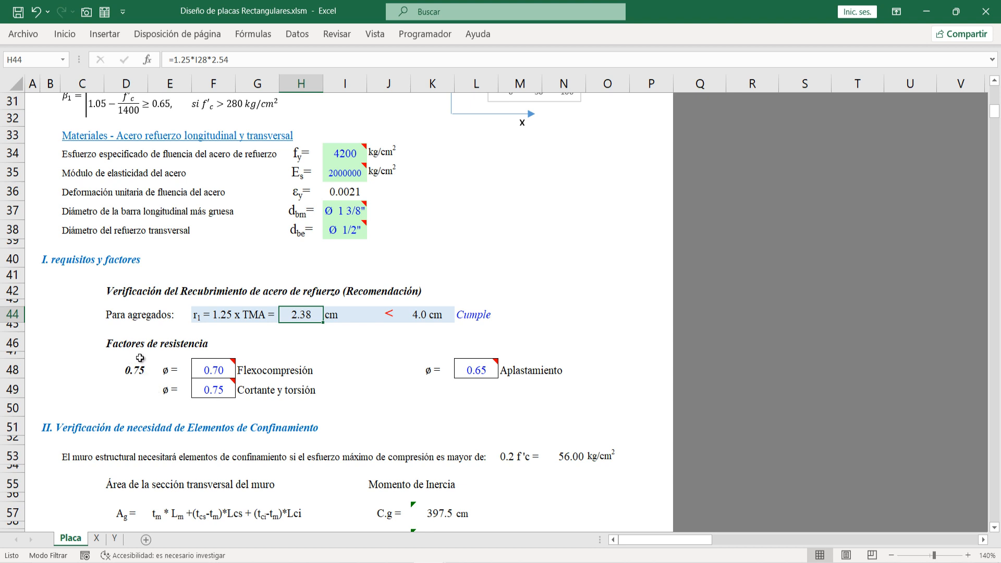
left_click(225, 364)
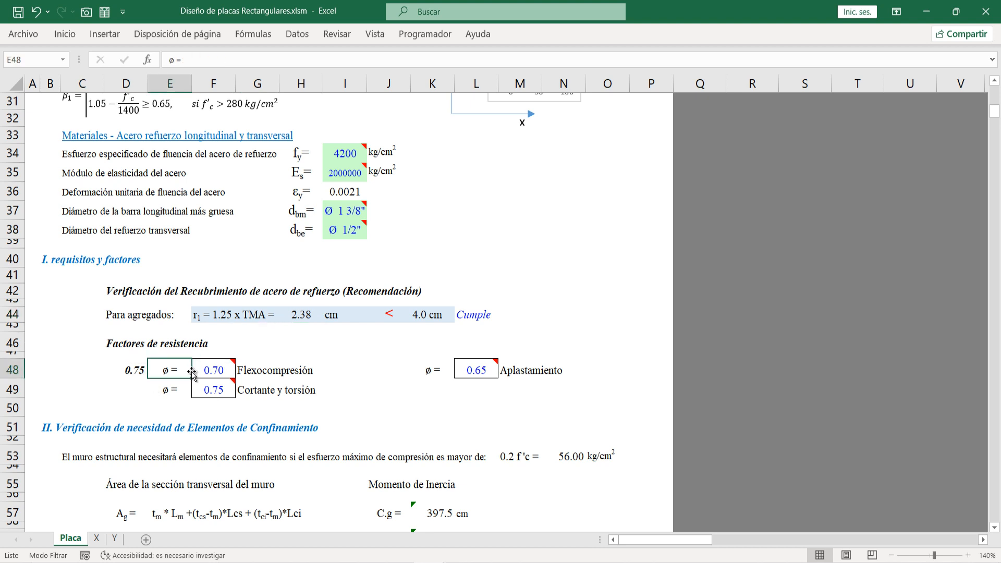
left_click(221, 389)
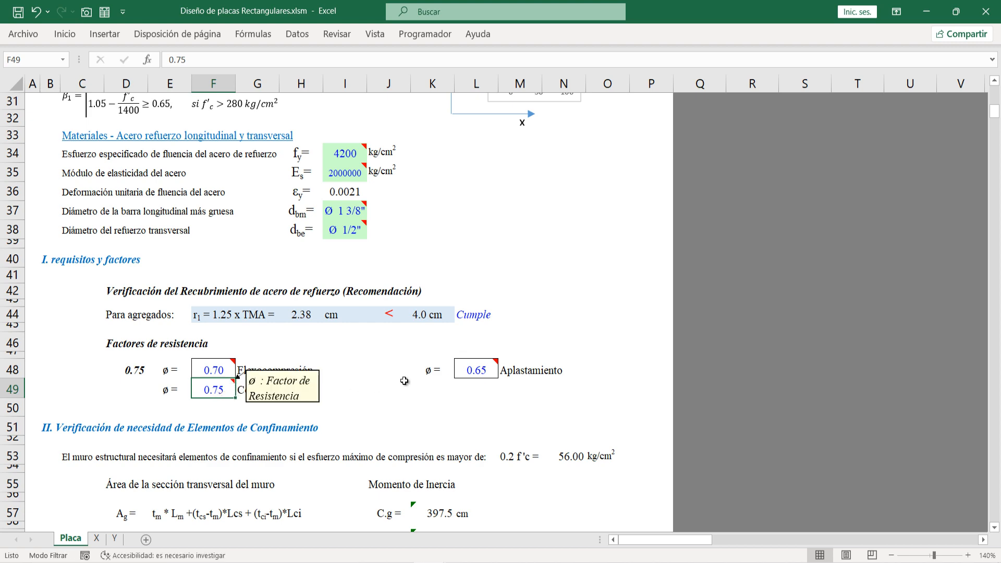
left_click(465, 368)
Step: Examine section II on the need for confinement elements and relate its calculations to the input data
scroll(234, 331, "down", 3)
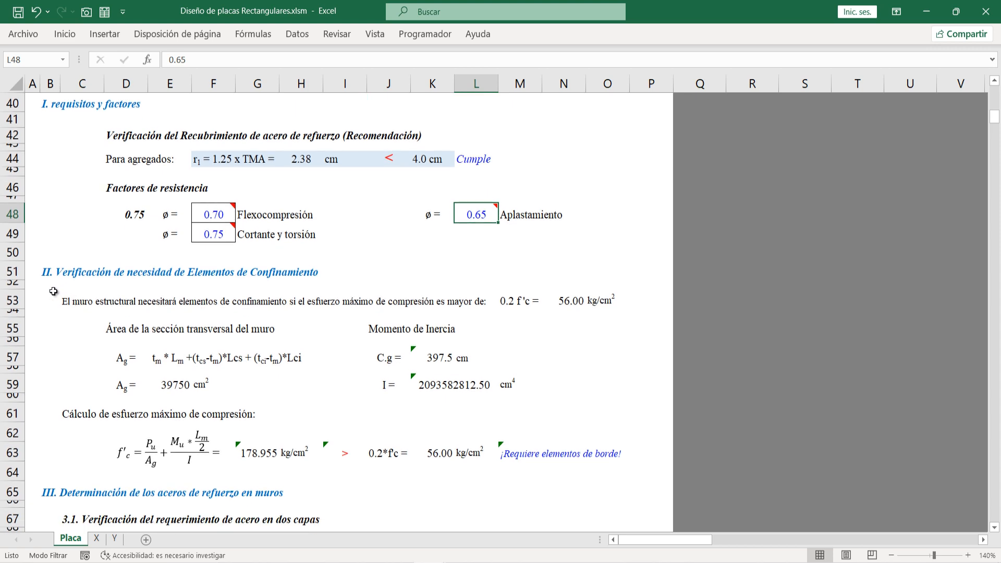
scroll(270, 323, "down", 2)
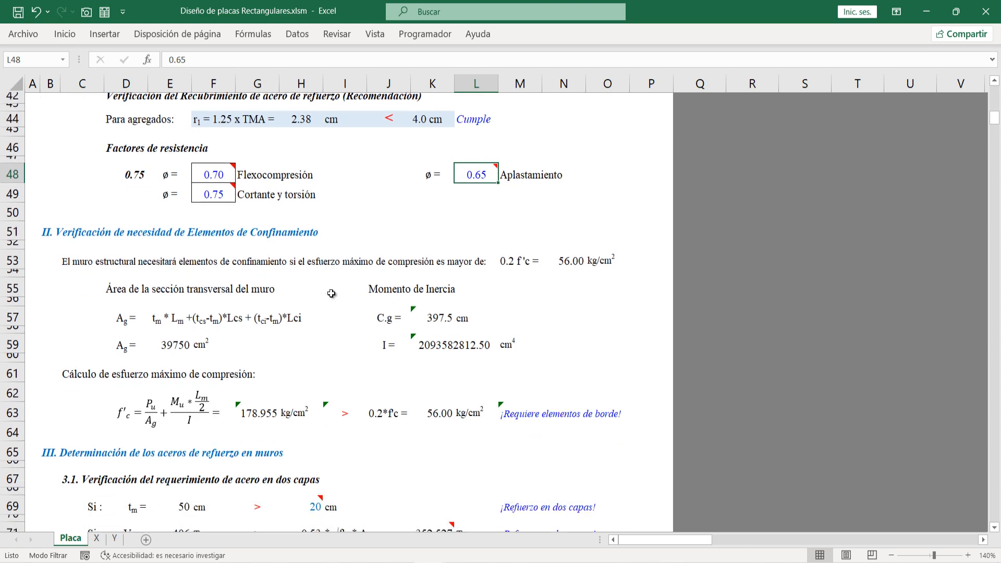
scroll(271, 344, "up", 2)
left_click_drag(62, 299, 628, 482)
scroll(516, 452, "up", 8)
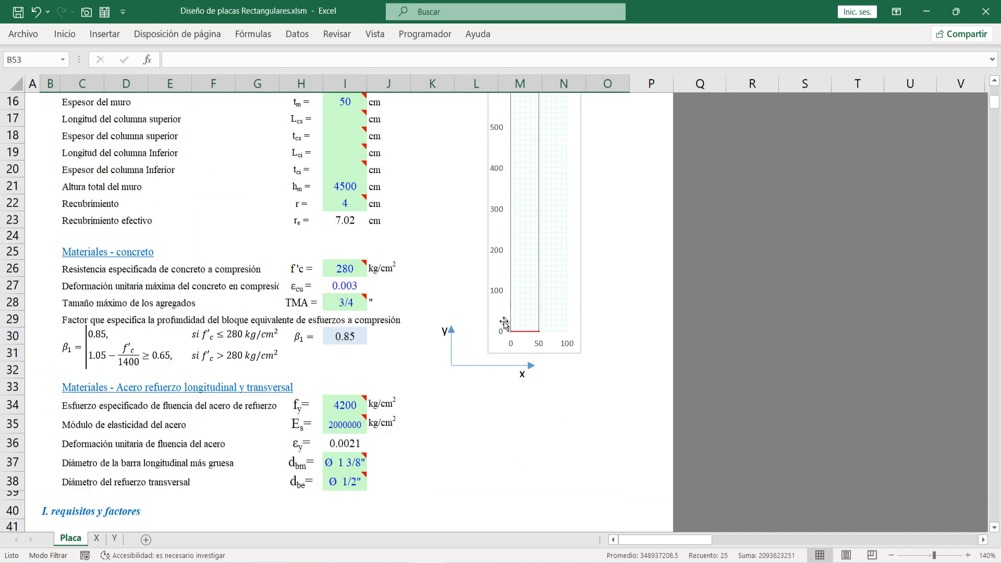
scroll(501, 260, "up", 3)
scroll(416, 282, "down", 8)
scroll(371, 316, "down", 3)
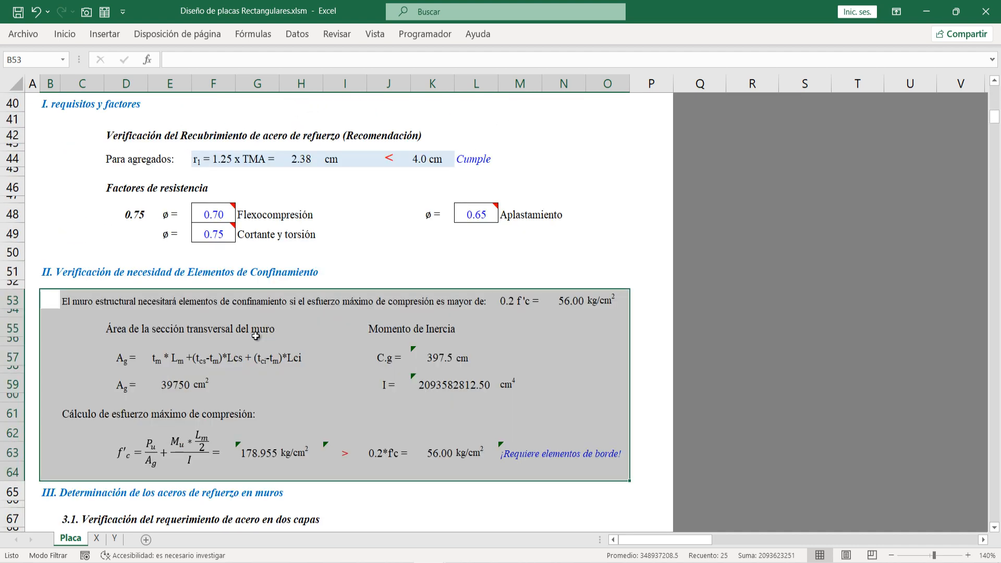
left_click(257, 341)
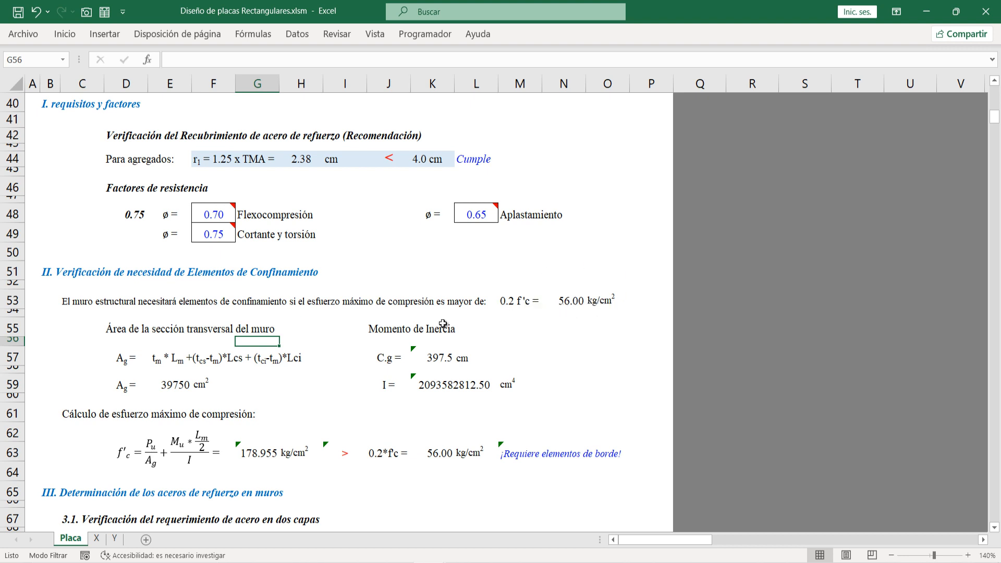
Step: Examine the wall's gross cross-sectional area Ag formula against the section drawing and inspect its calculated cell
left_click(115, 331)
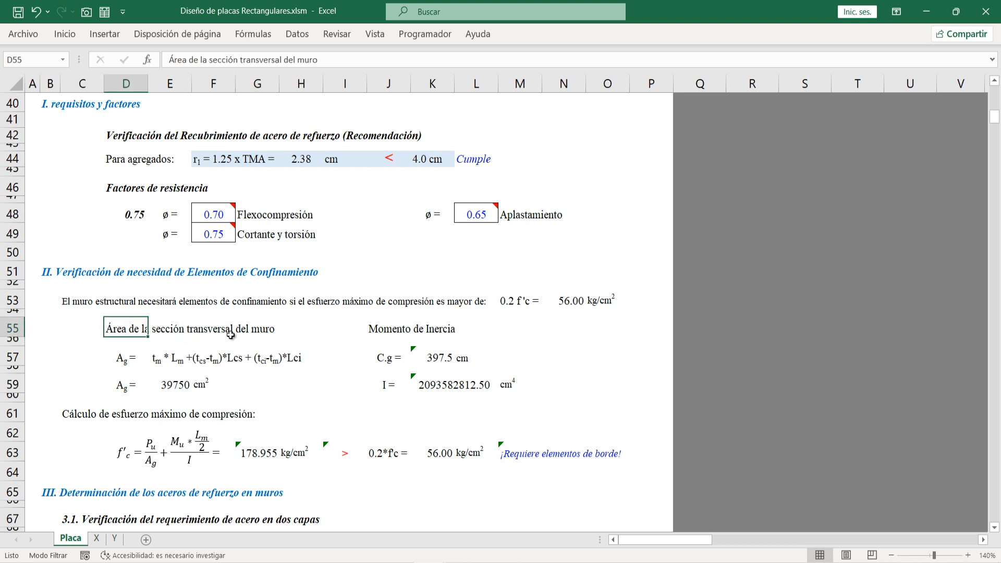
scroll(178, 343, "down", 1)
left_click_drag(161, 307, 312, 308)
scroll(187, 388, "up", 9)
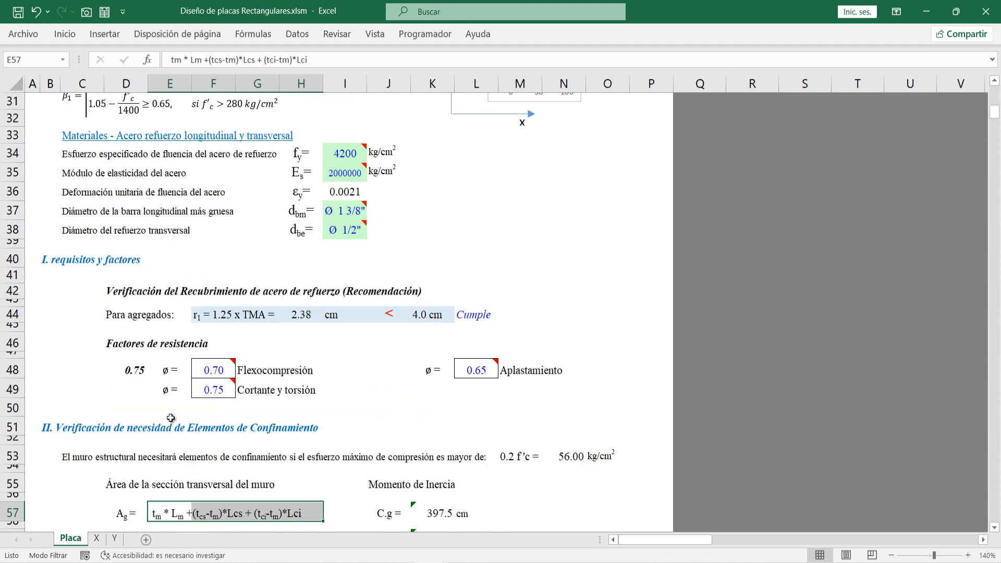
scroll(466, 204, "up", 3)
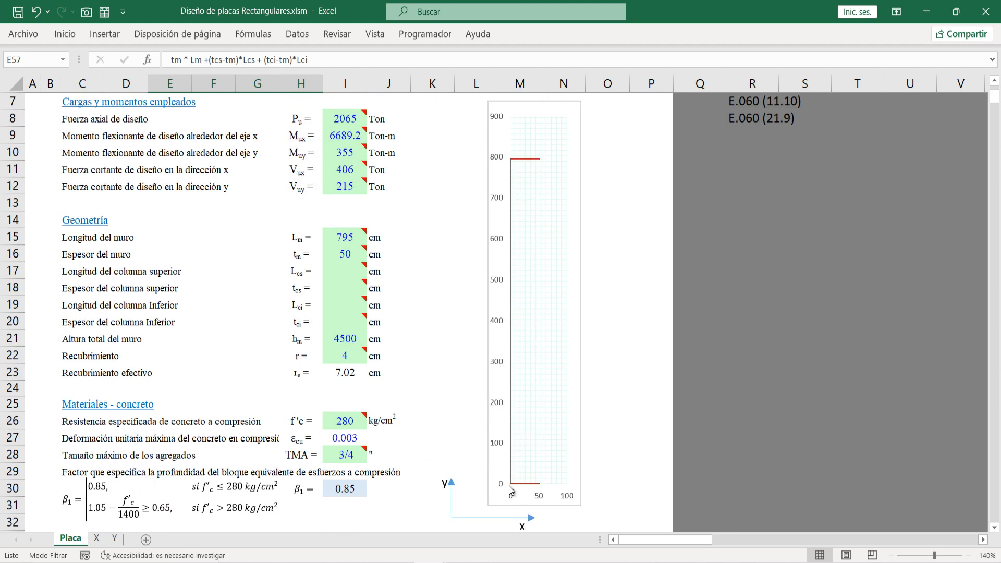
scroll(281, 407, "down", 11)
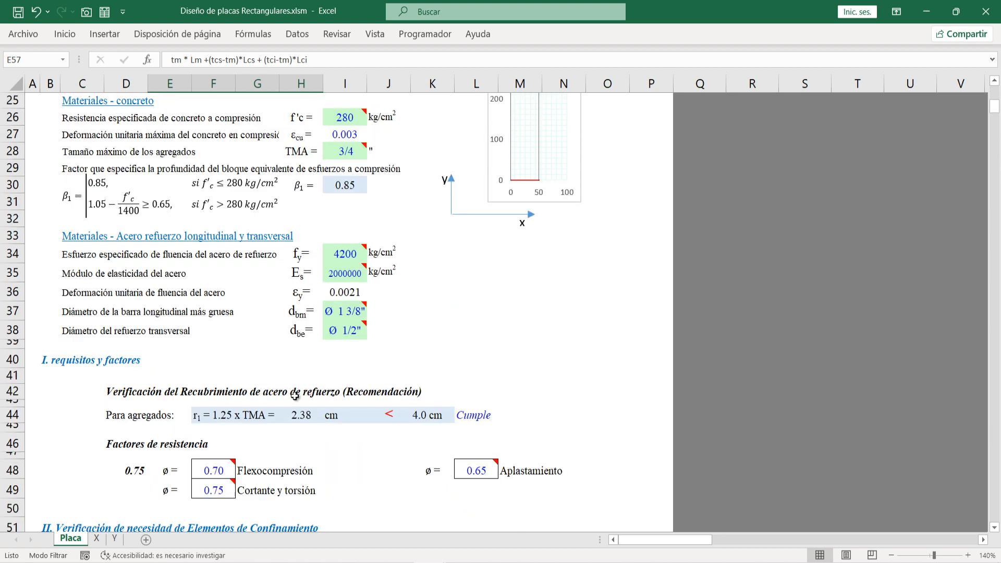
left_click(170, 385)
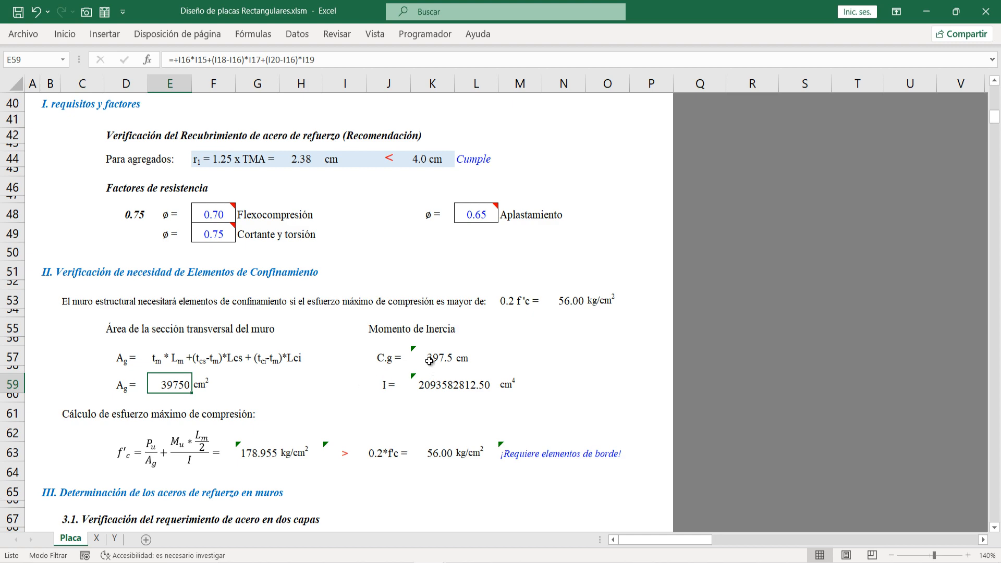
Step: Review the wall's centroid against the section drawing and inspect the moment of inertia formula
scroll(428, 331, "up", 11)
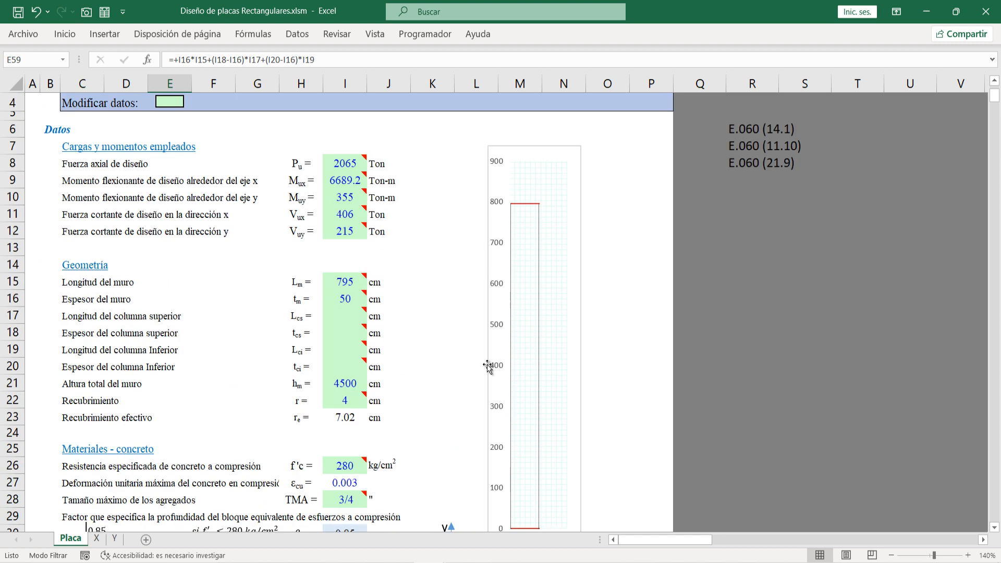
scroll(538, 229, "down", 1)
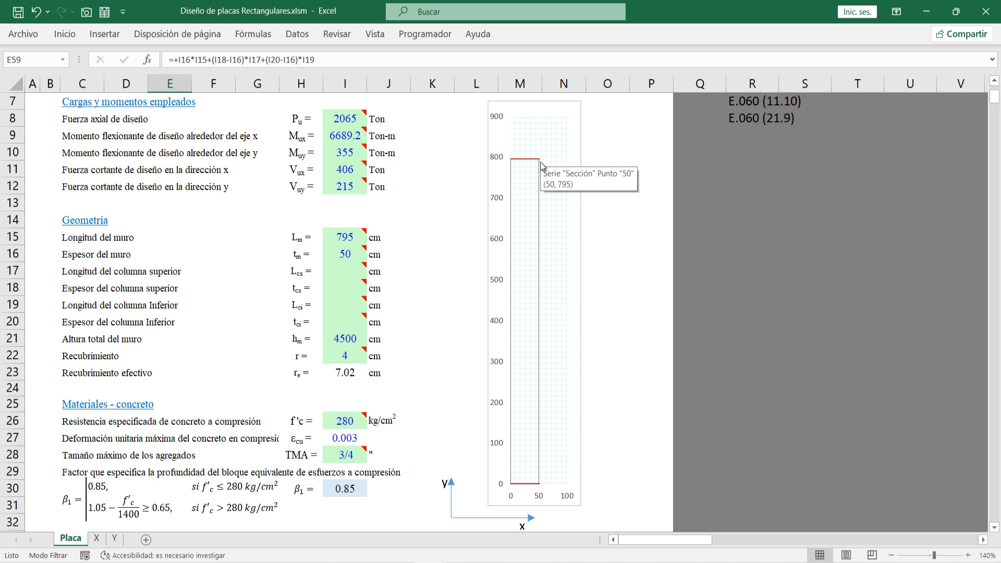
scroll(325, 300, "down", 13)
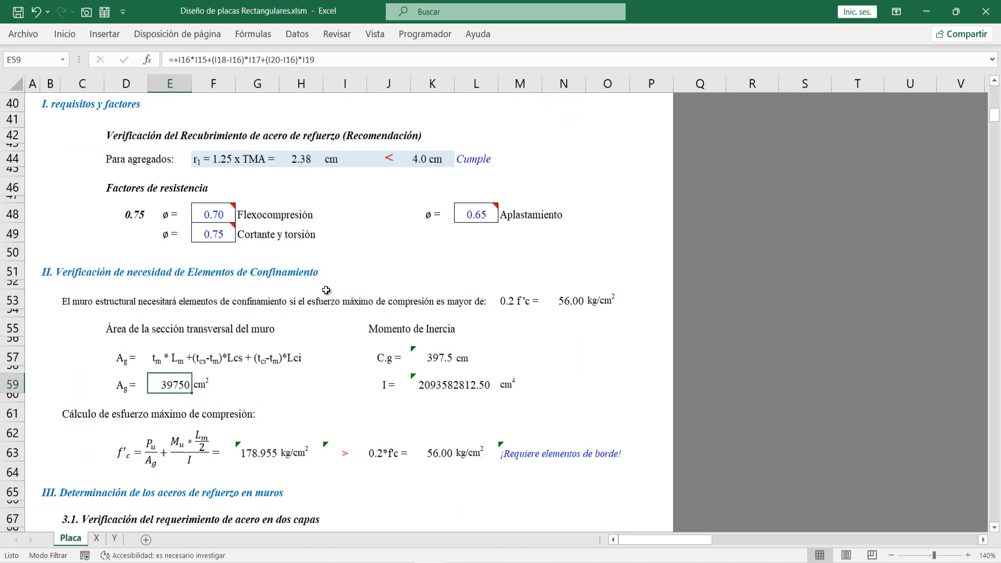
scroll(325, 300, "down", 1)
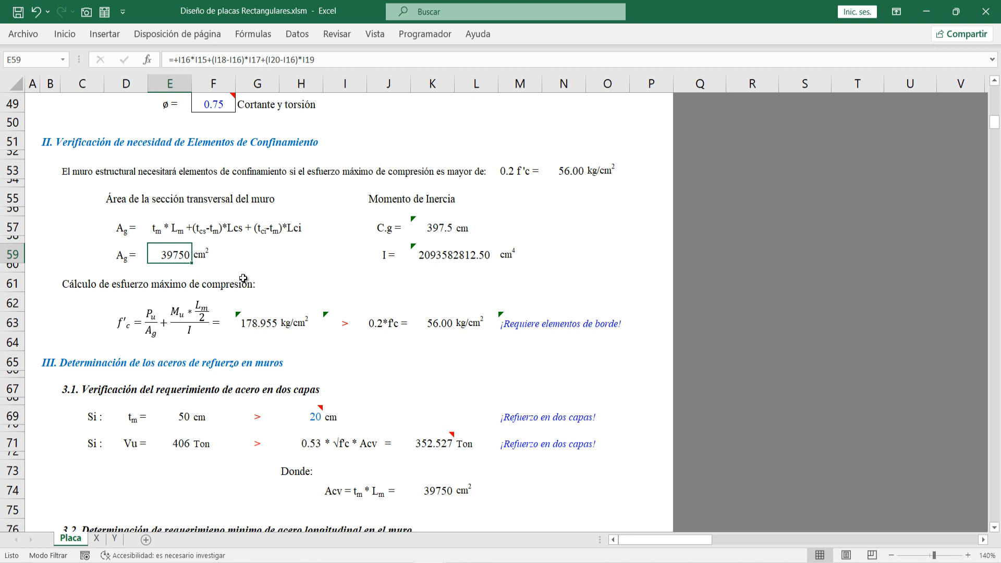
left_click(434, 258)
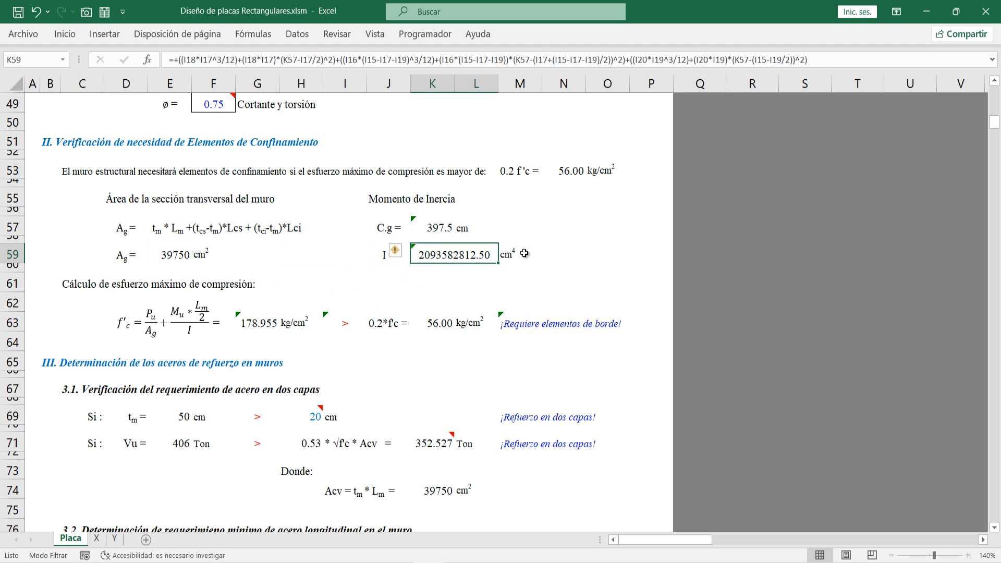
left_click(302, 300)
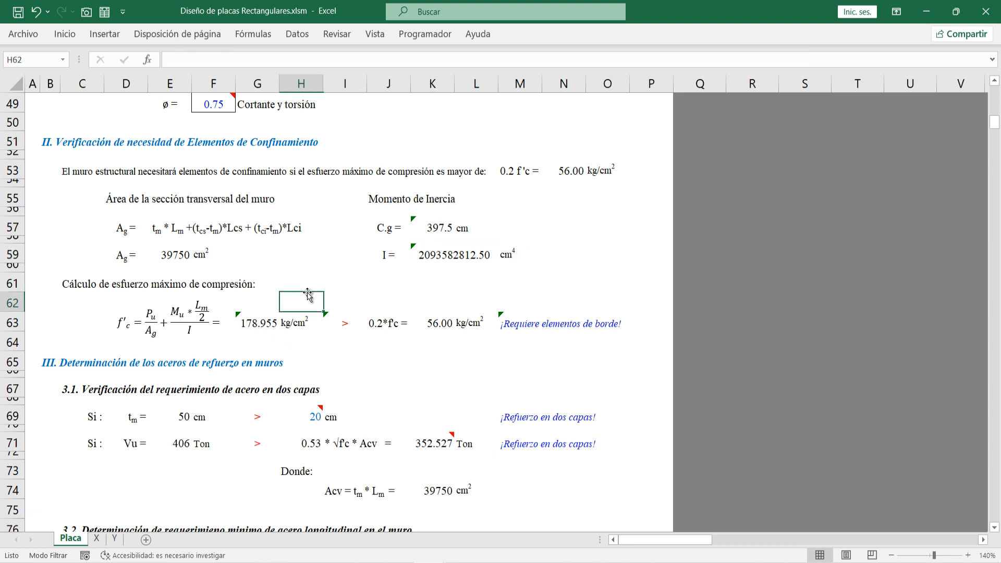
Step: Switch to the reinforced concrete design book in the browser and compare its worked maximum compressive stress example with the sheet's f'c formula
left_click(156, 323)
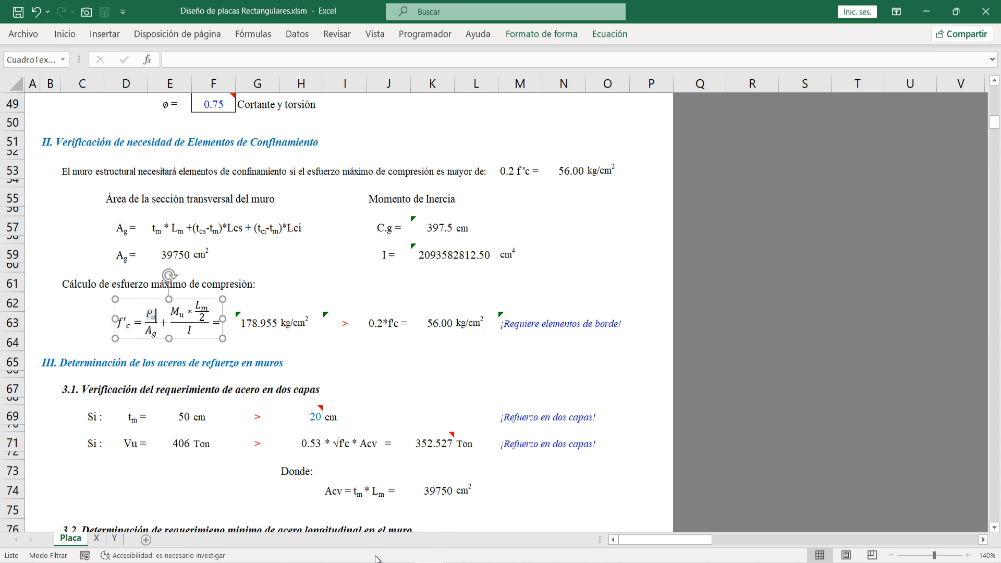
left_click(397, 562)
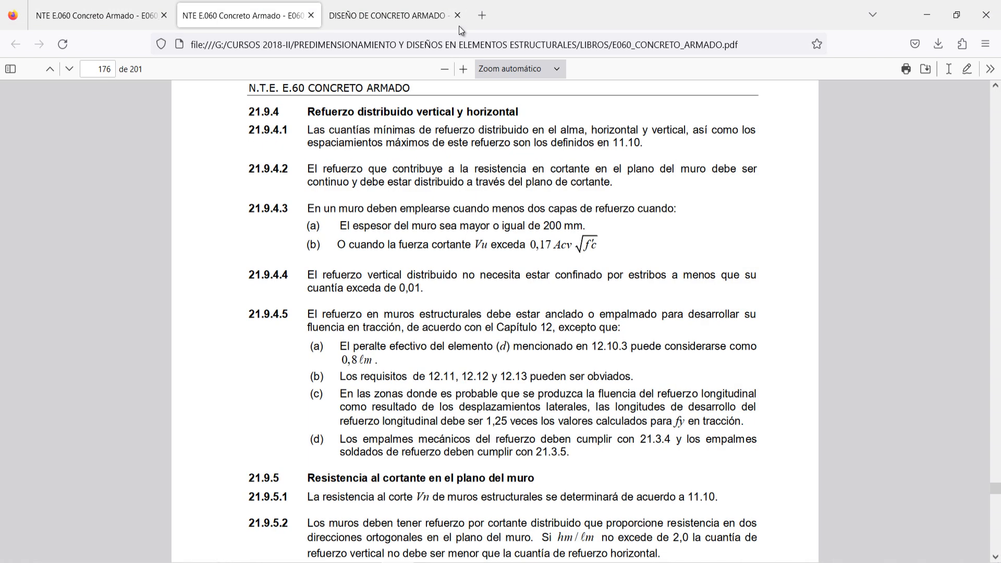
left_click(367, 18)
scroll(612, 346, "down", 8)
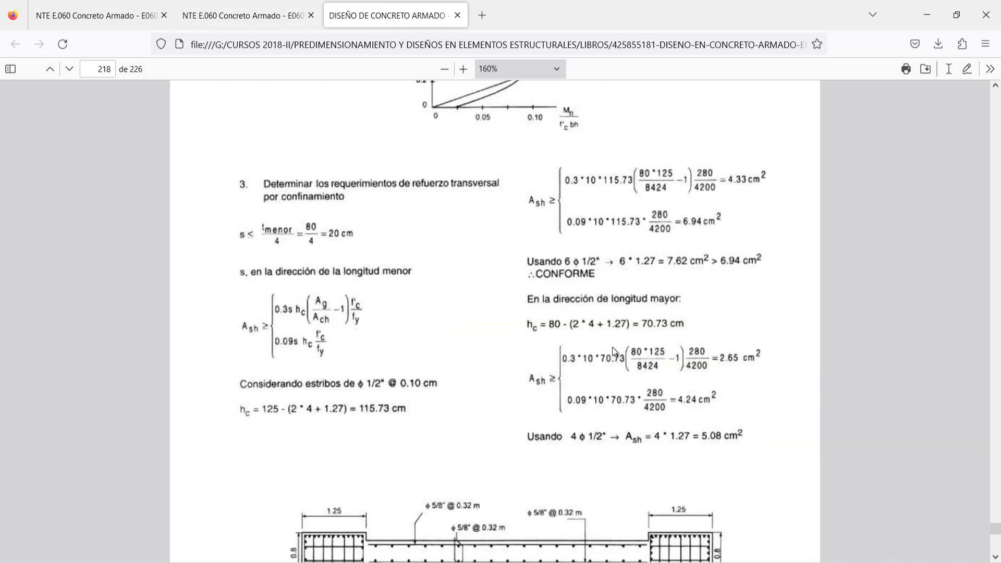
scroll(612, 346, "up", 15)
scroll(620, 346, "up", 6)
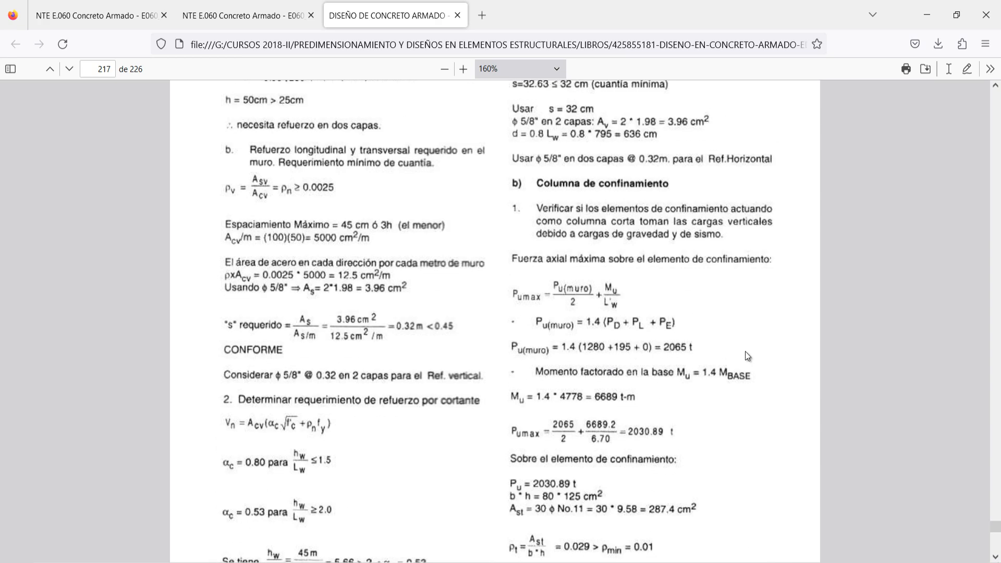
scroll(744, 358, "down", 5)
scroll(730, 372, "up", 5)
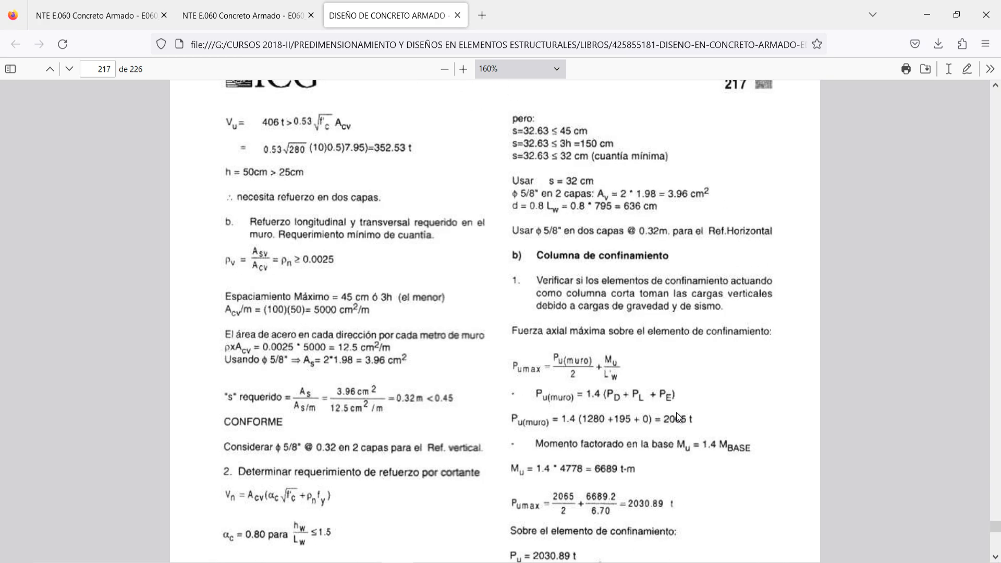
scroll(586, 417, "up", 5)
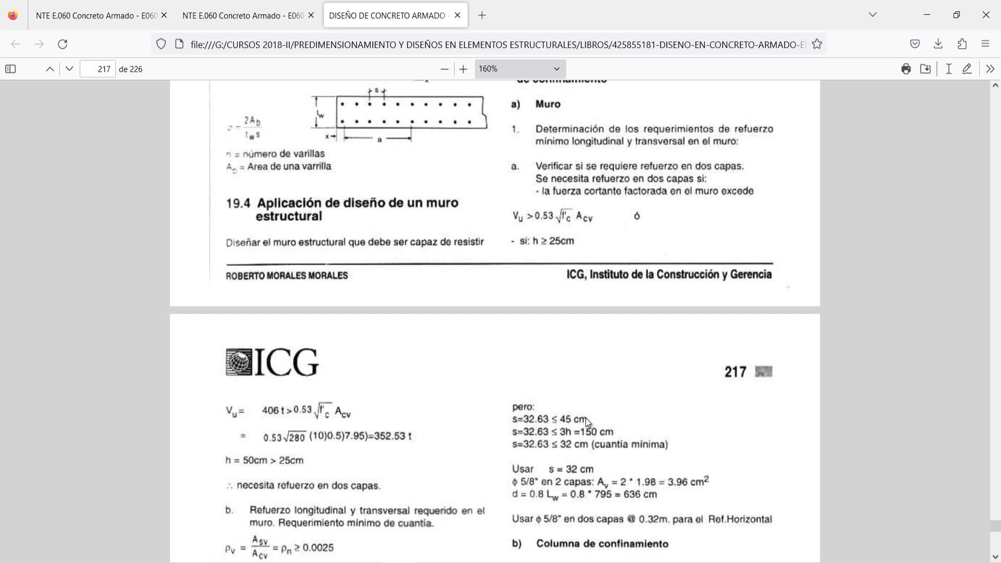
scroll(586, 417, "up", 5)
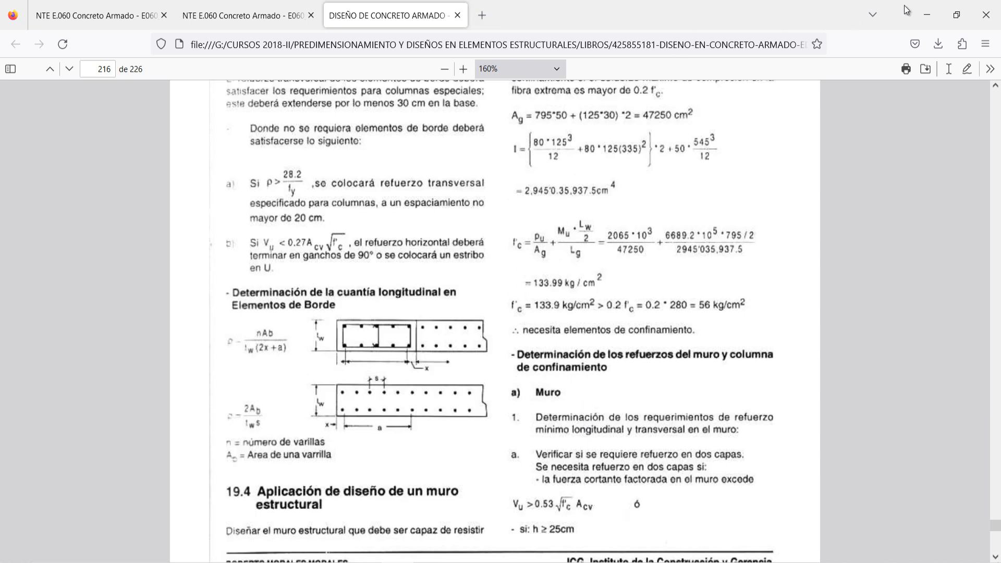
left_click(927, 15)
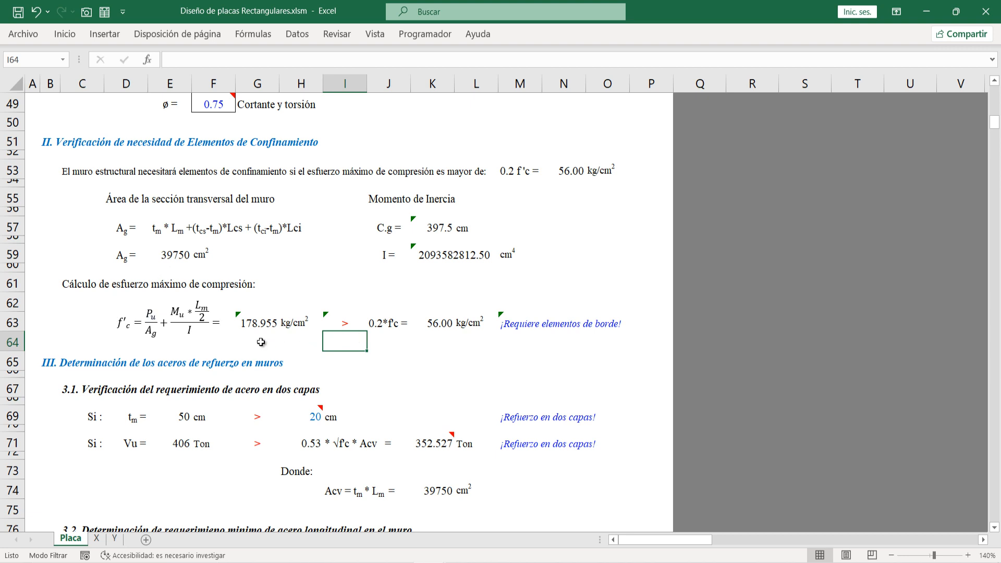
Step: Inspect the formula that decides whether the wall requires boundary elements from the maximum compressive stress comparison
scroll(348, 324, "up", 1)
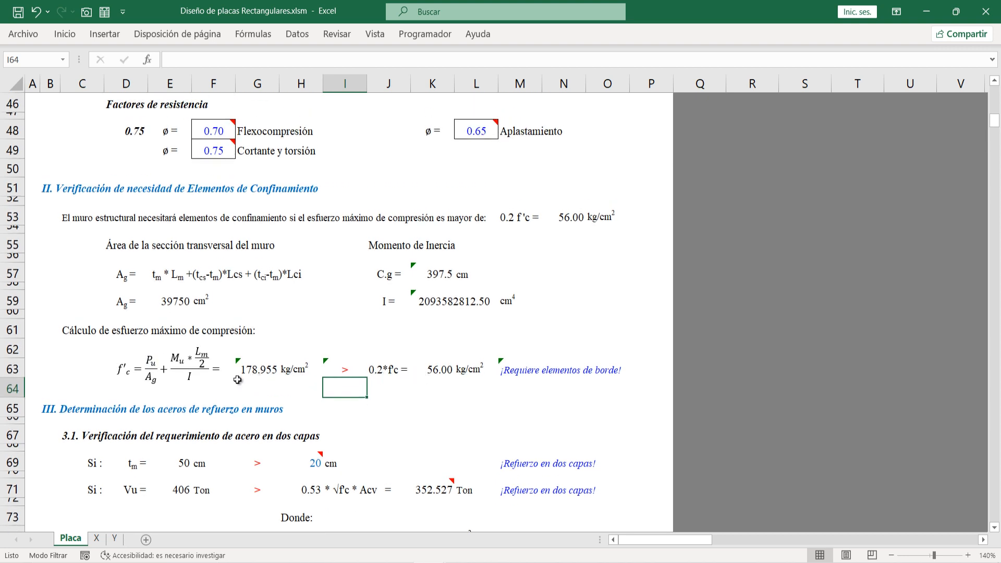
left_click(531, 370)
scroll(490, 413, "up", 2)
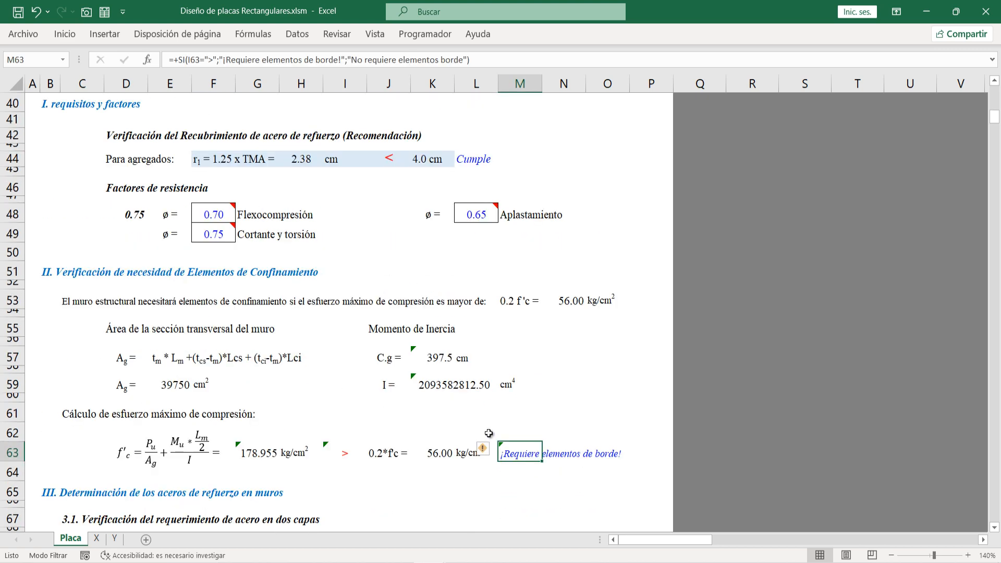
Step: Set the upper column's length Lcs to 125 cm and its thickness tcs to 80 cm in the geometry data
scroll(489, 433, "up", 12)
scroll(476, 335, "down", 2)
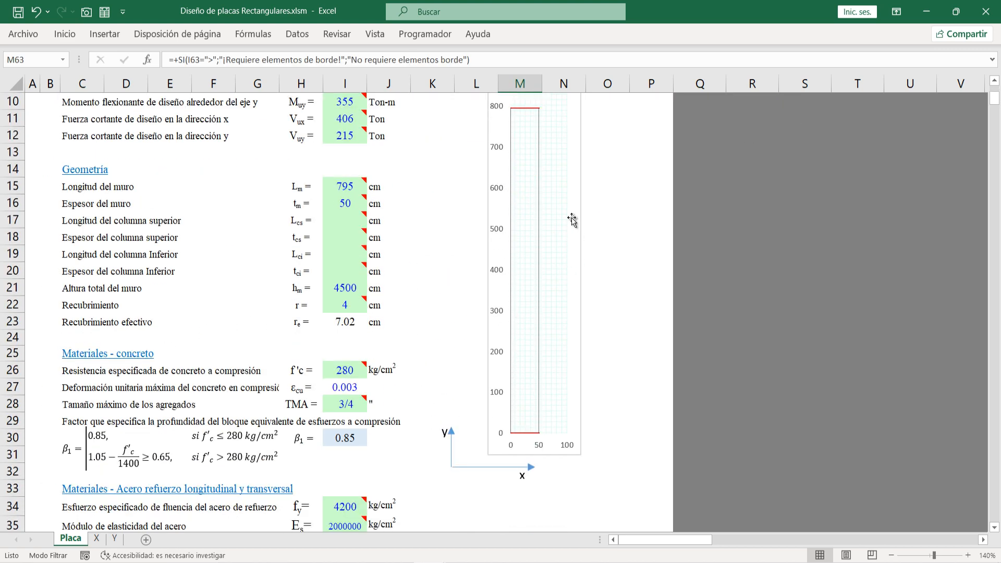
left_click(343, 220)
scroll(333, 250, "up", 1)
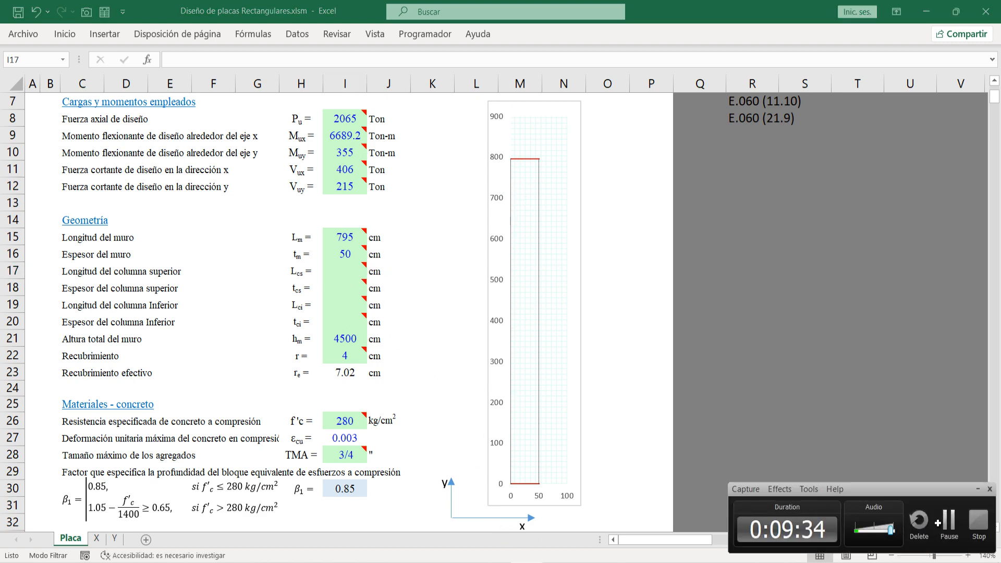
scroll(159, 228, "down", 1)
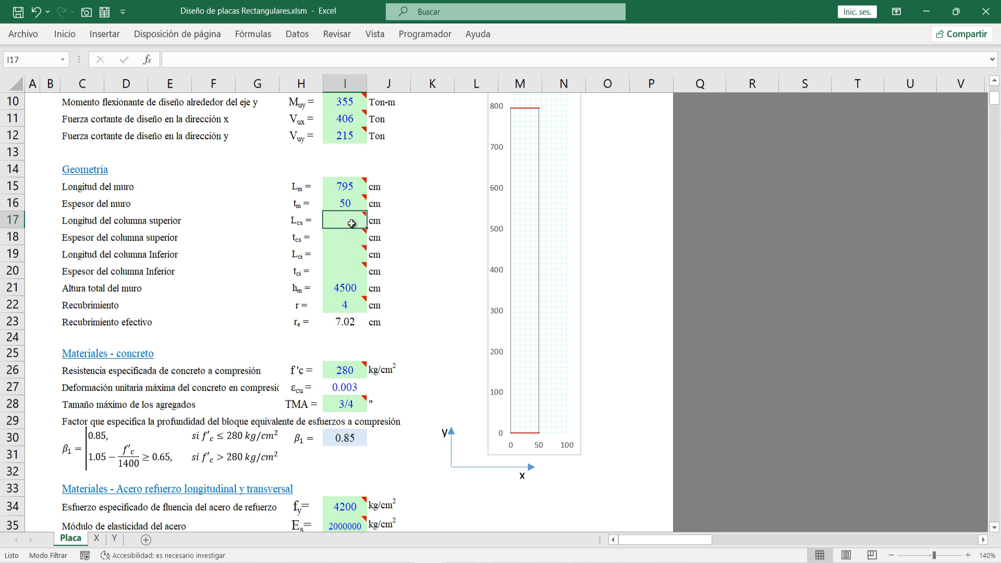
mouse_move(348, 223)
type("125")
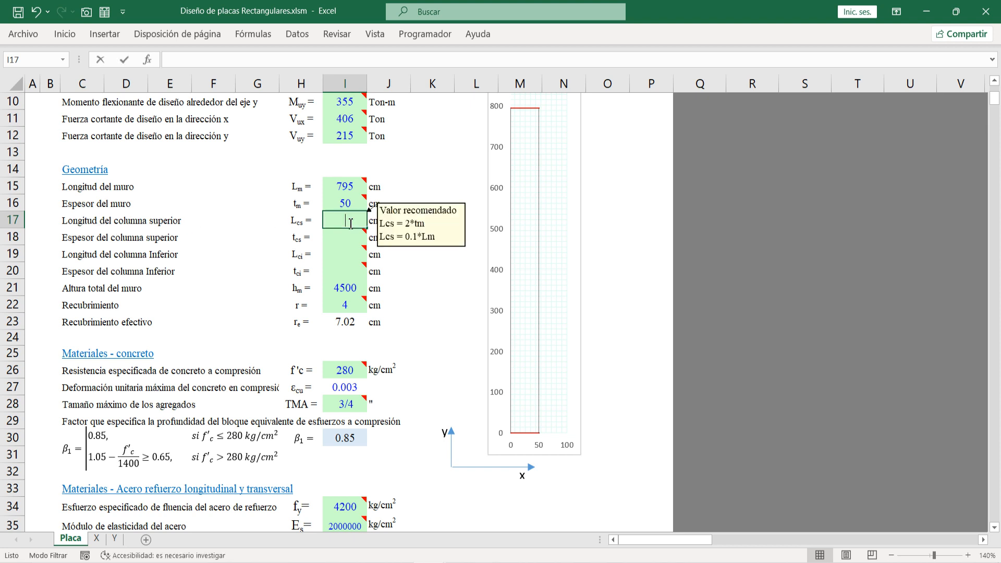
key("Return")
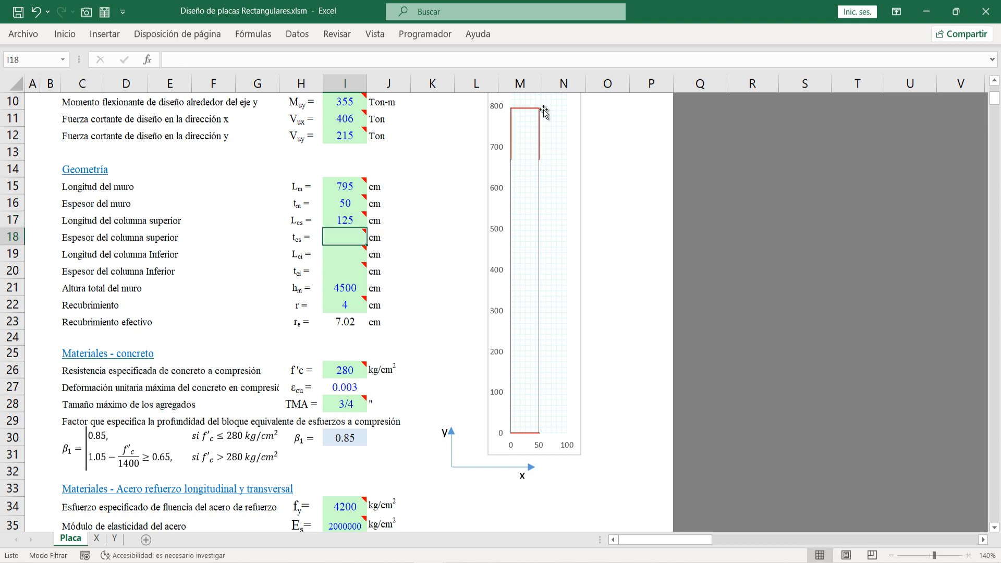
scroll(542, 138, "up", 1)
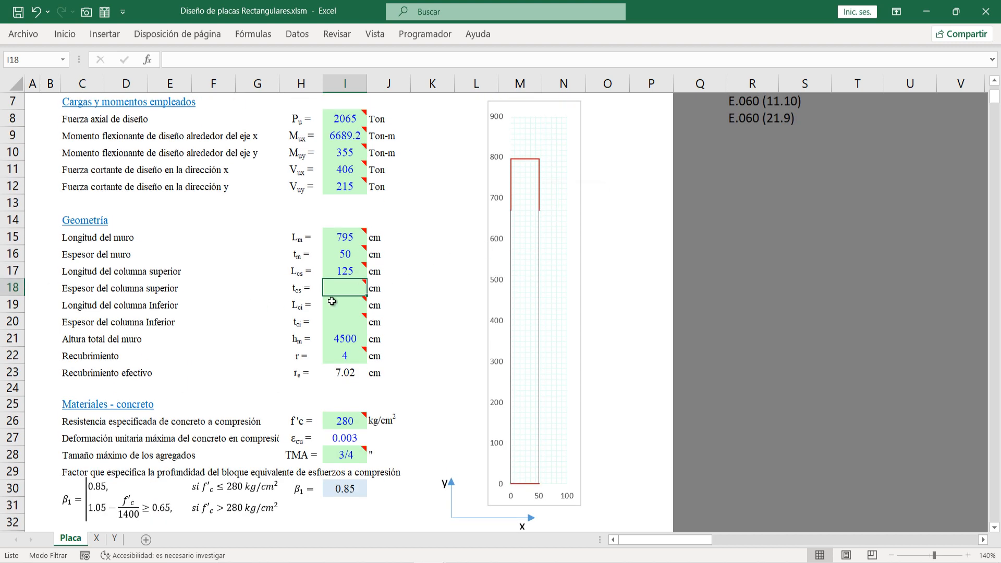
type("80")
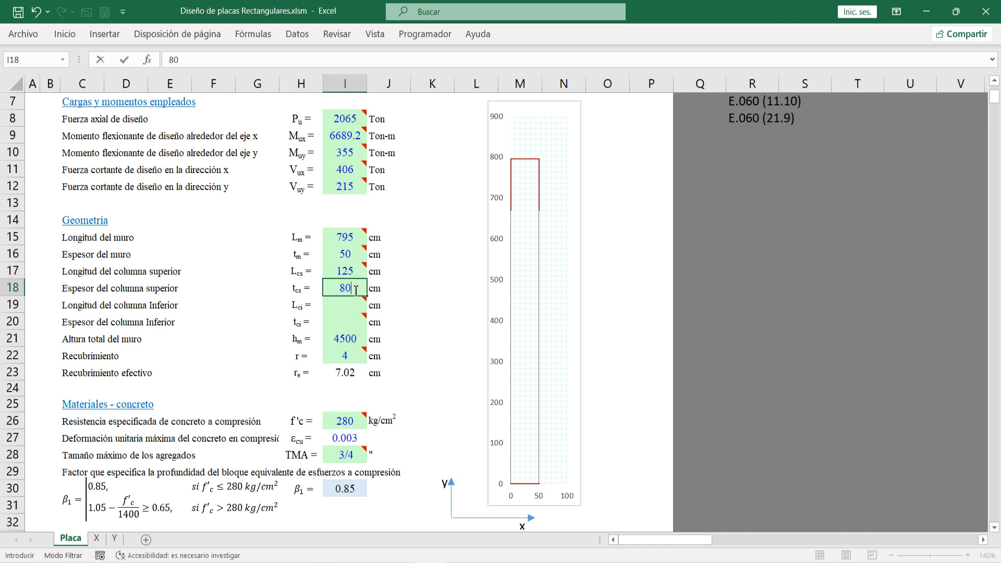
key("Return")
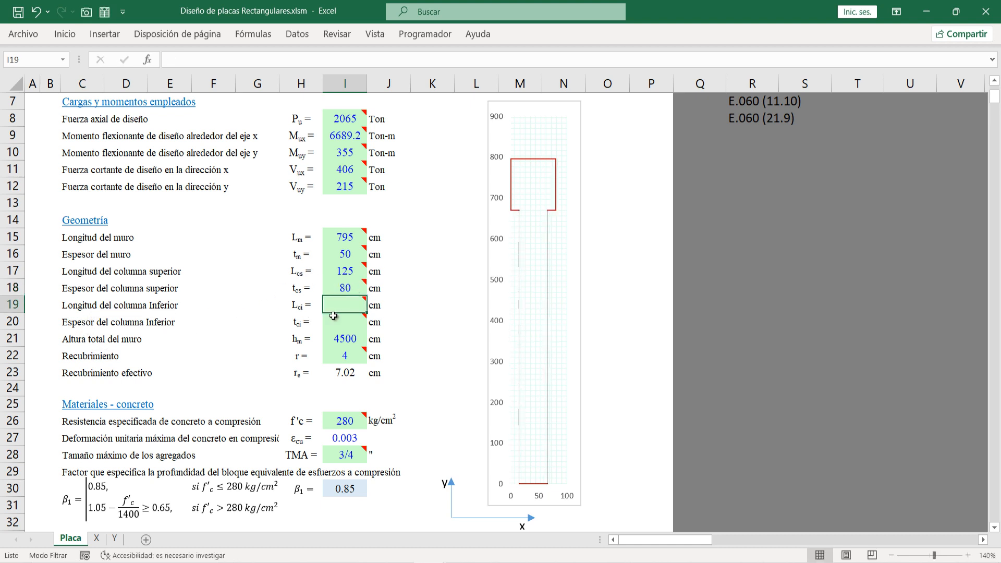
Step: Set the lower column's length Lci to 125 cm and its thickness tci to 80 cm
type("125")
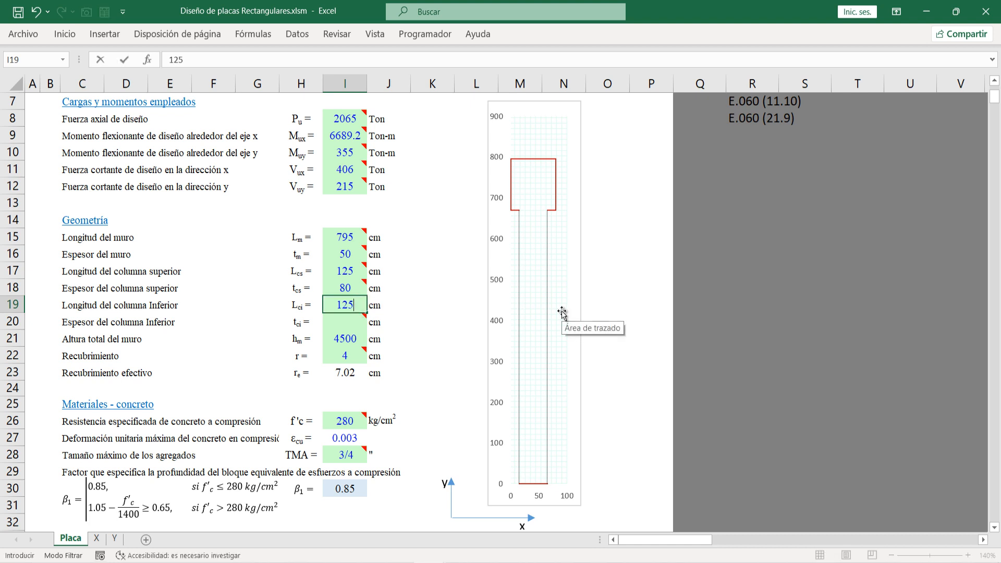
key("Return")
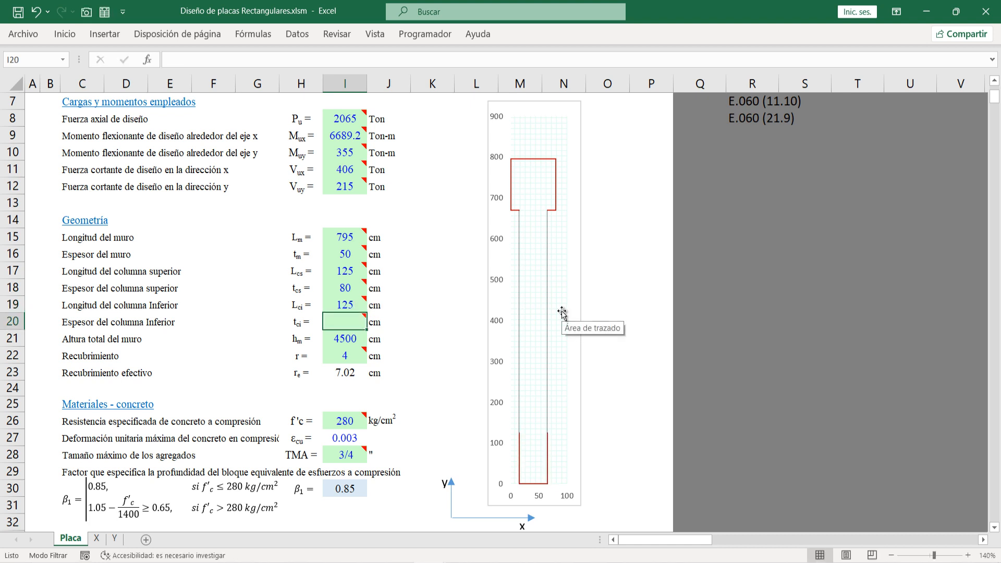
type("80")
key("Return")
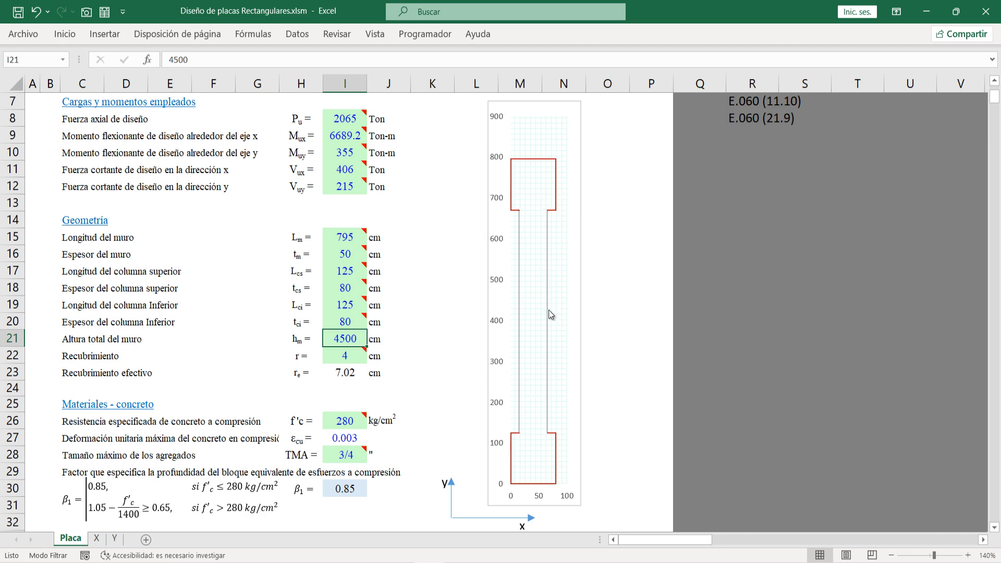
Step: Recheck the area, inertia, maximum compressive stress and boundary element verdict in section II against the wall geometry with both columns
scroll(440, 284, "down", 2)
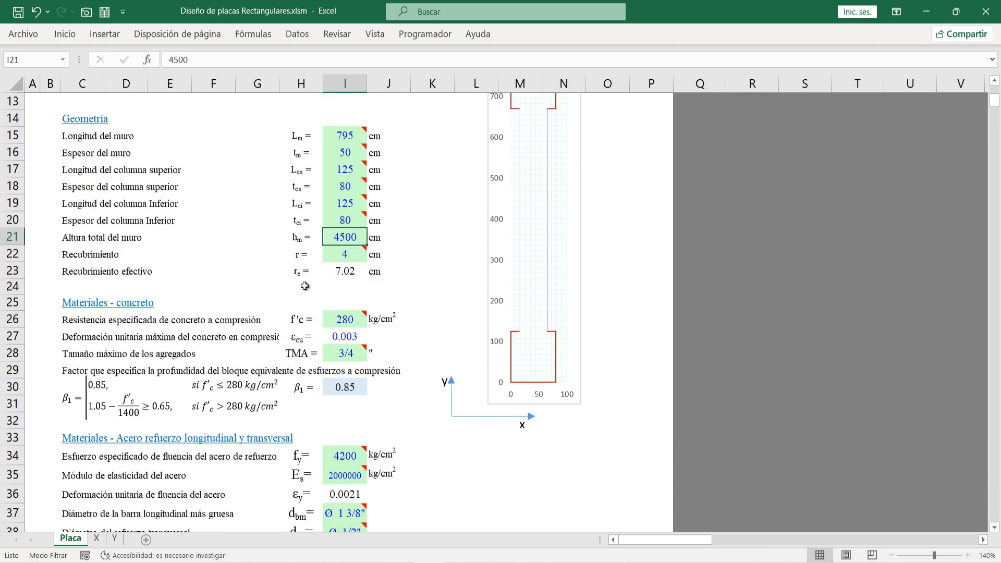
scroll(336, 257, "down", 8)
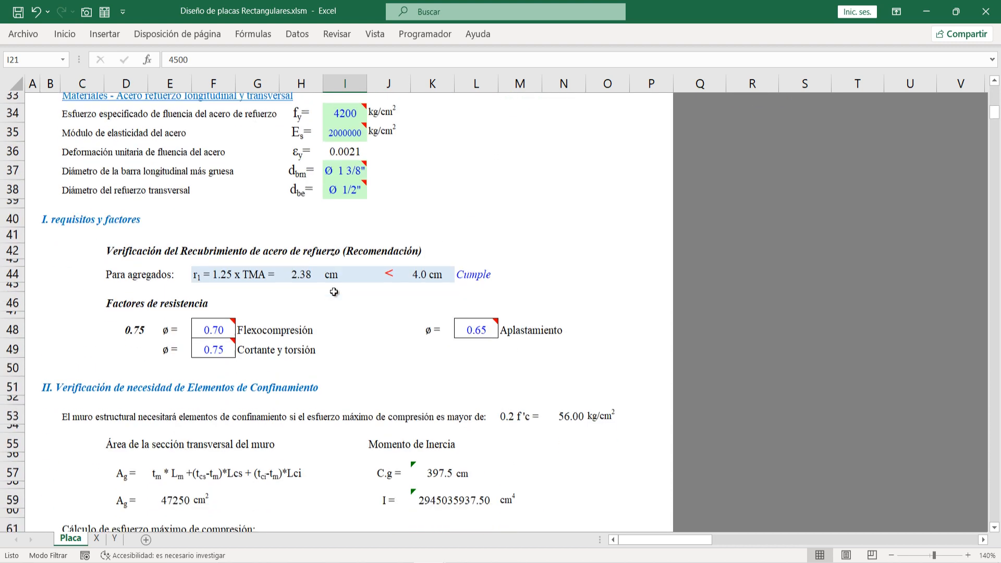
scroll(357, 369, "down", 2)
left_click(519, 275)
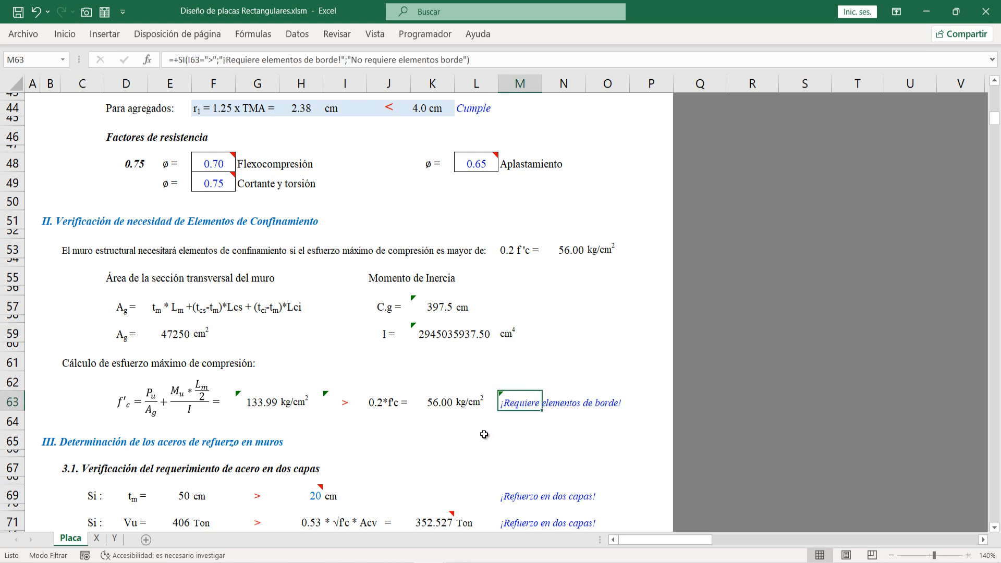
scroll(426, 287, "up", 5)
scroll(425, 287, "up", 6)
scroll(529, 272, "down", 13)
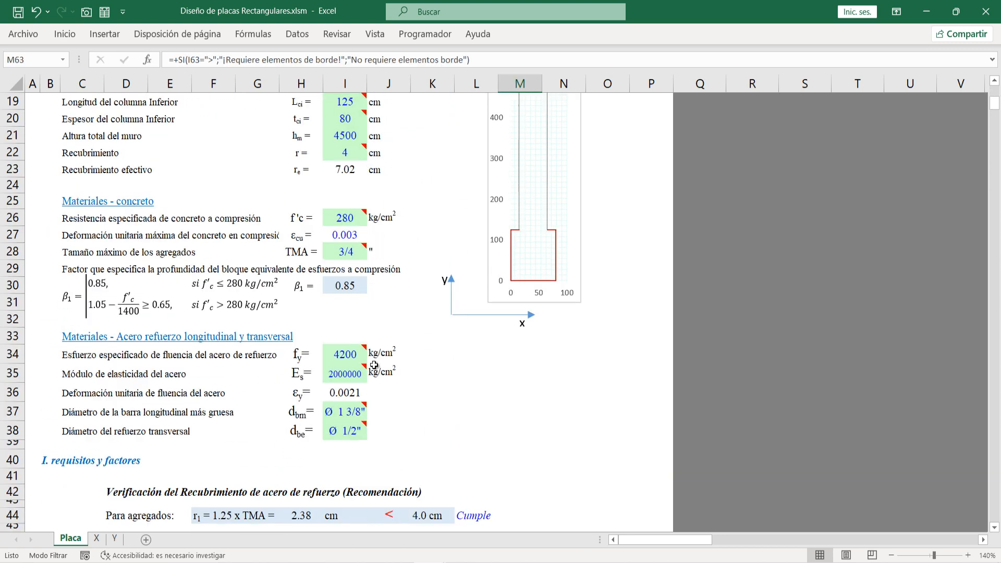
scroll(215, 449, "down", 1)
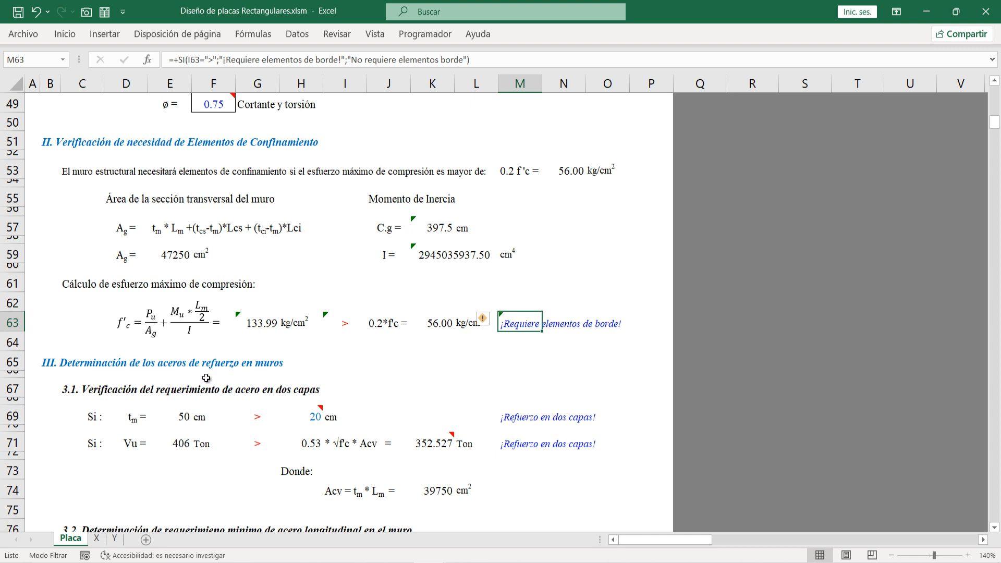
Step: Examine the wall thickness criterion for two-layer reinforcement in section 3.1, inspecting the tm cell and its minimum limit
scroll(141, 443, "down", 2)
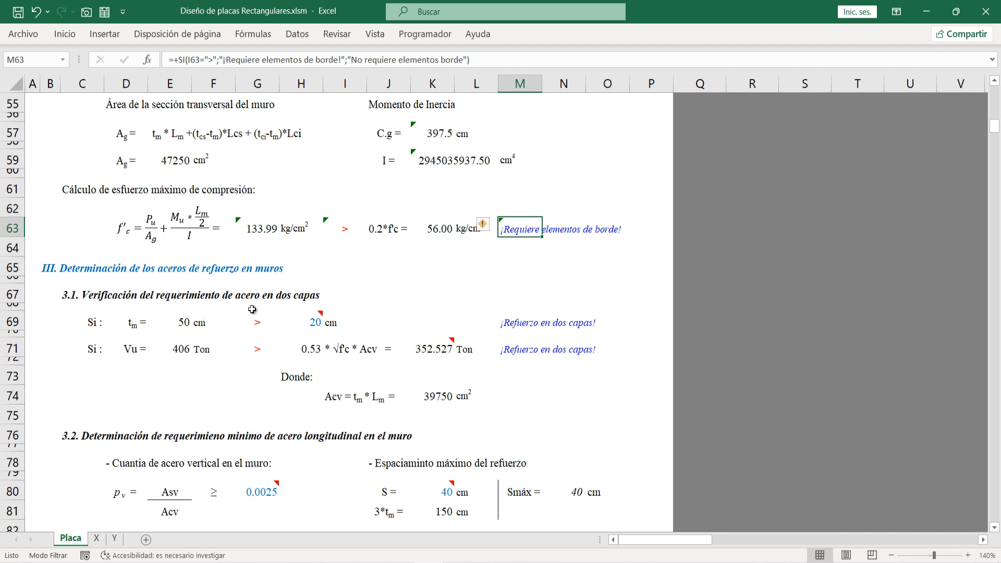
left_click(112, 317)
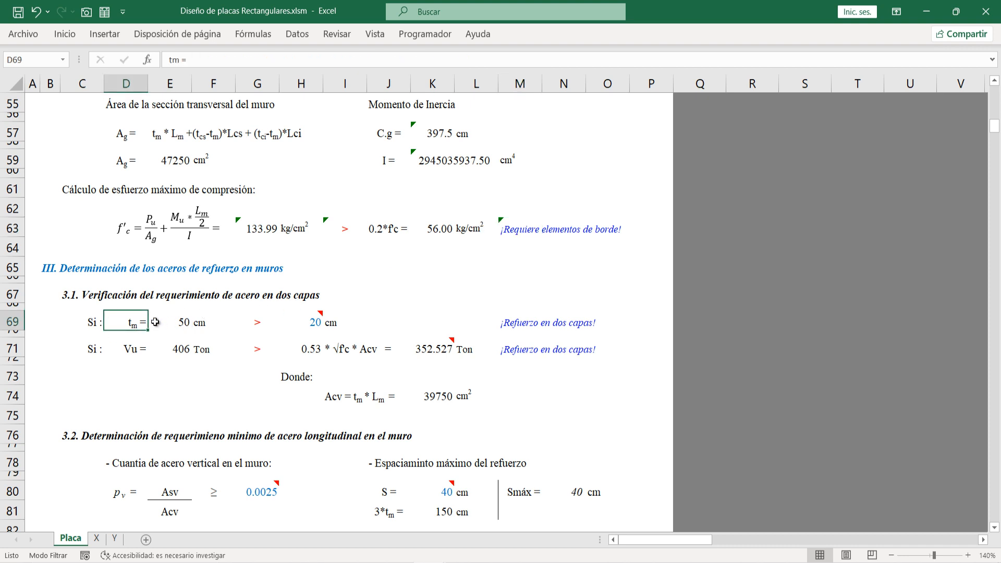
scroll(156, 355, "up", 2)
left_click(183, 416)
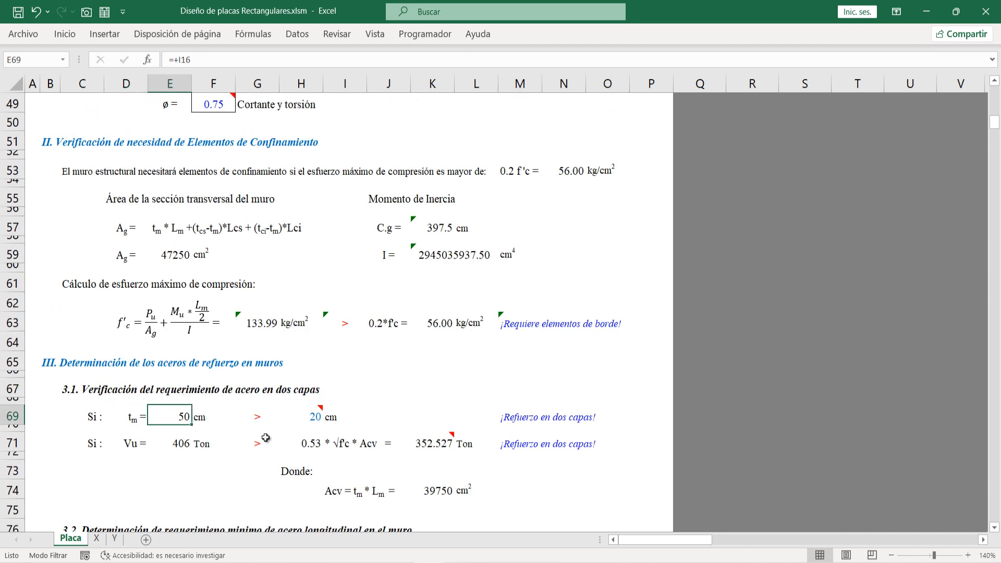
left_click(316, 415)
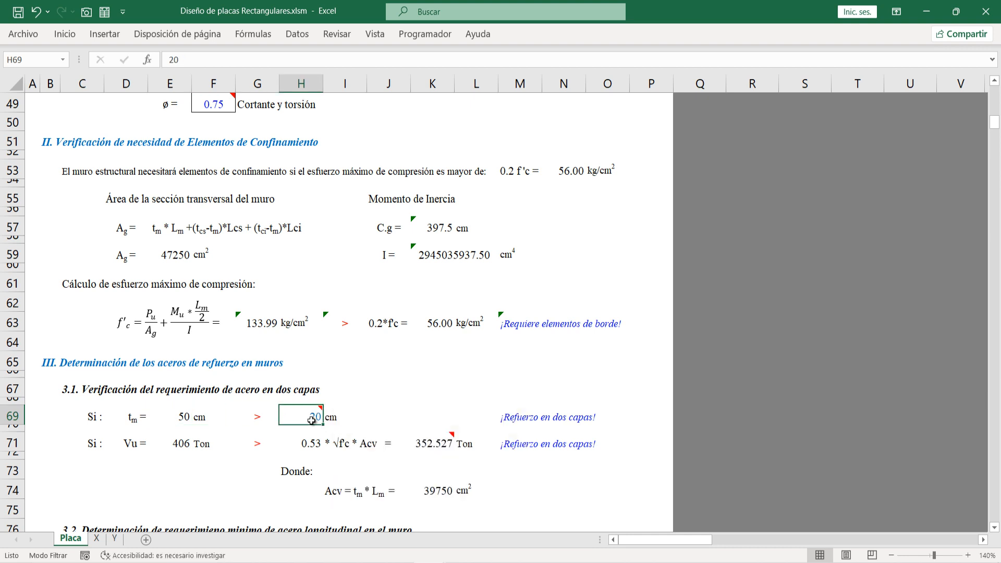
mouse_move(309, 418)
scroll(510, 420, "up", 1)
scroll(514, 423, "down", 1)
scroll(370, 429, "down", 2)
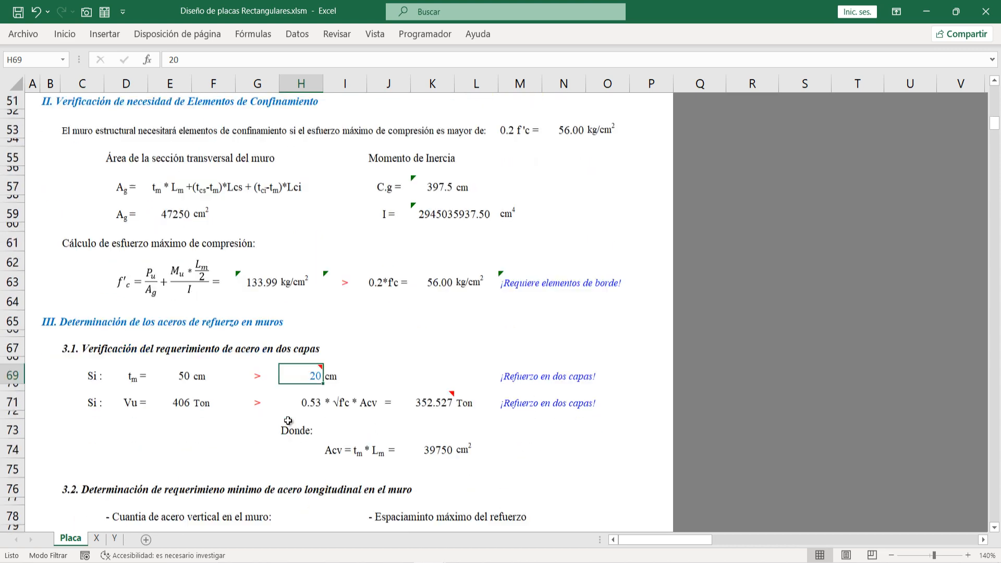
Step: Examine the shear force criterion for two-layer reinforcement, inspecting the formula behind 0.53·√f'c·Acv
left_click(91, 349)
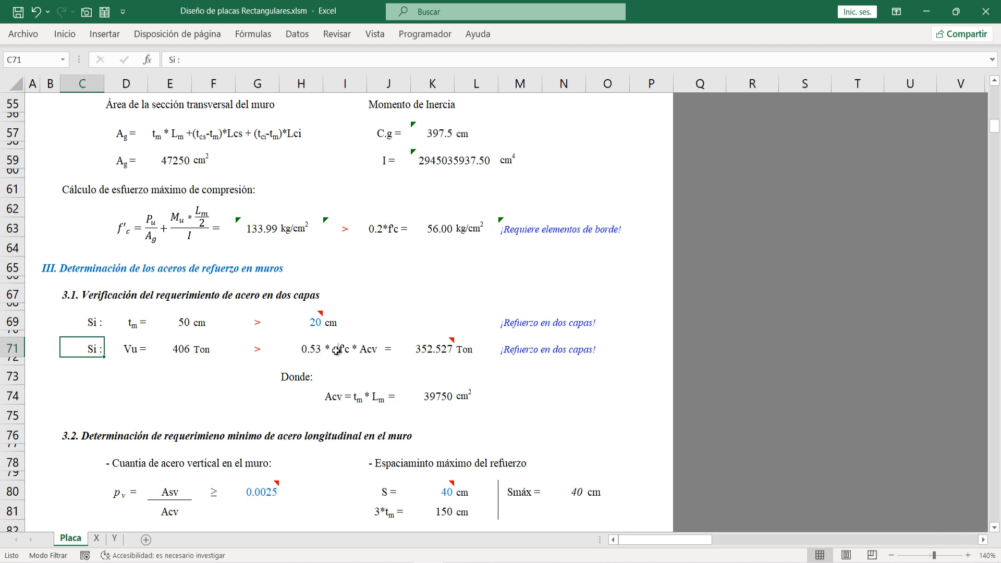
scroll(371, 360, "up", 2)
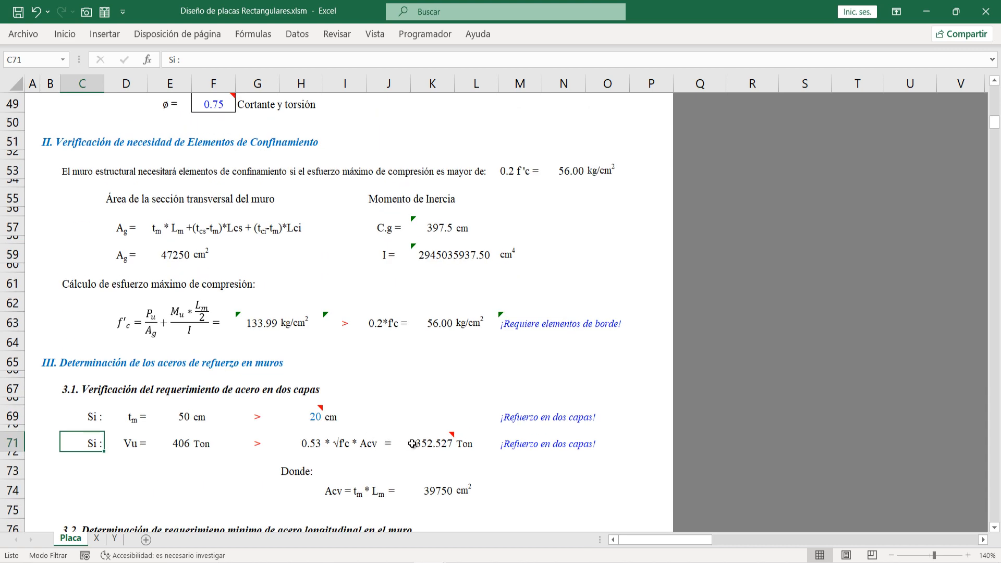
left_click(413, 444)
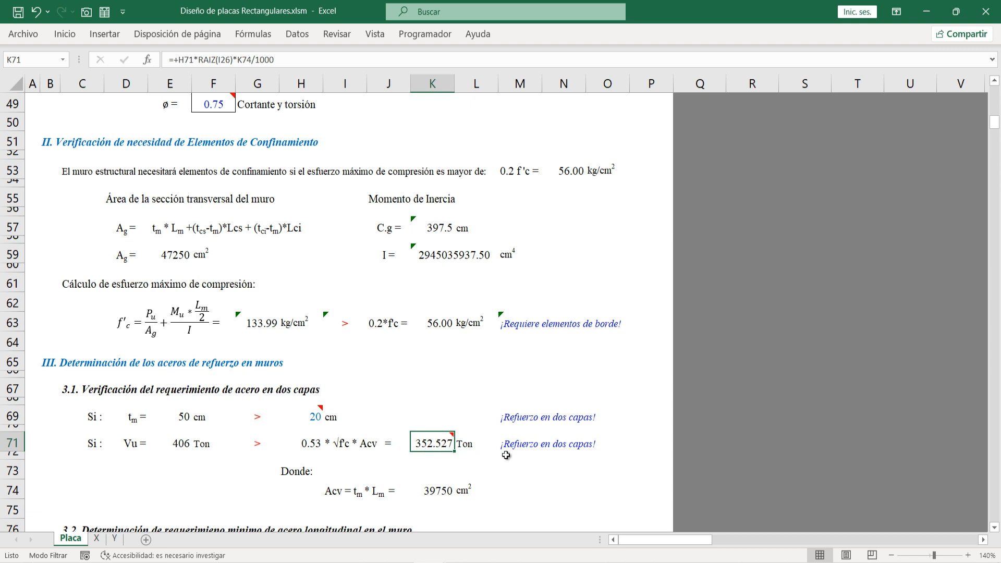
scroll(521, 433, "down", 2)
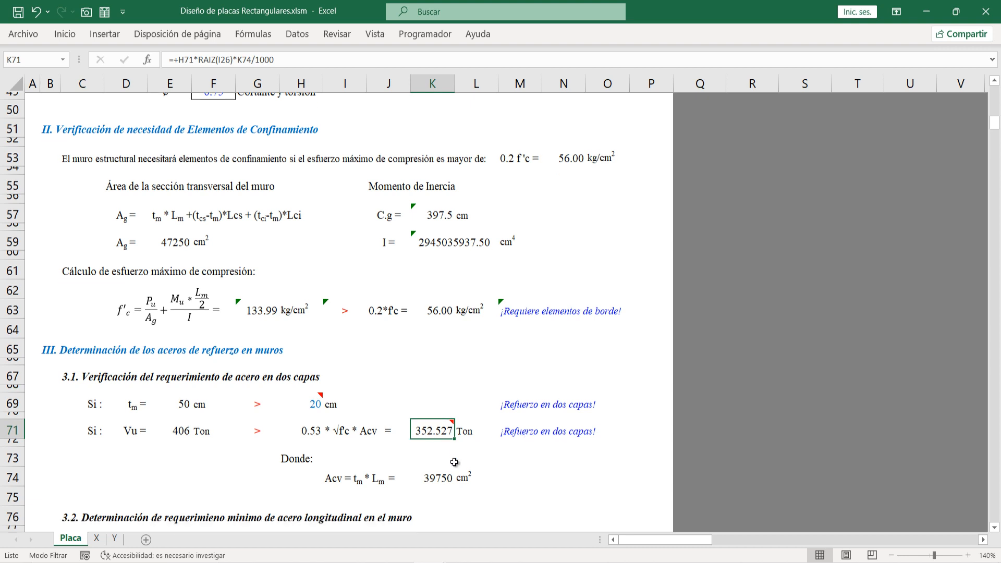
Step: Inspect the Acv formula in section 3.1 and the two-layer reinforcement verdicts for thickness and shear
left_click(303, 398)
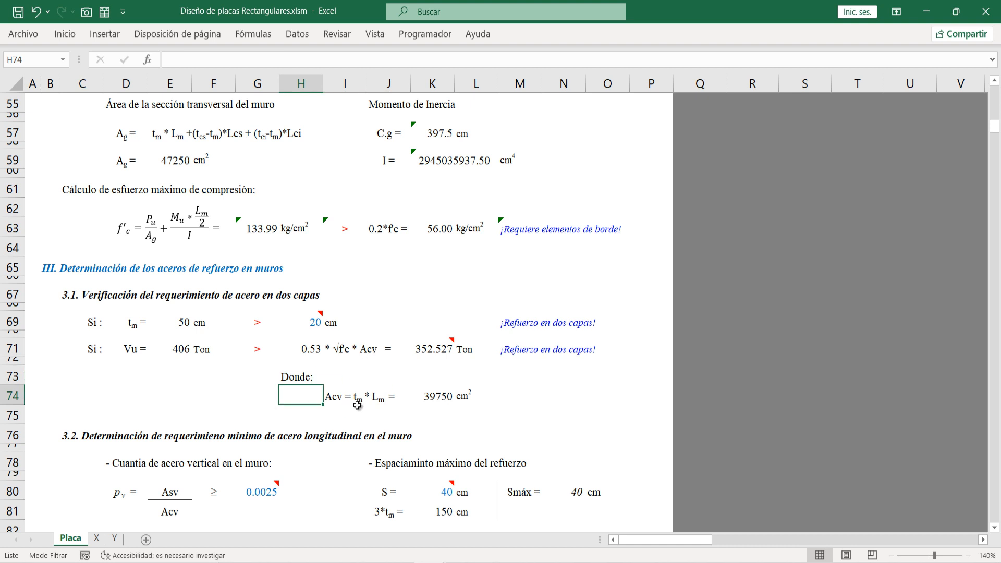
left_click(447, 400)
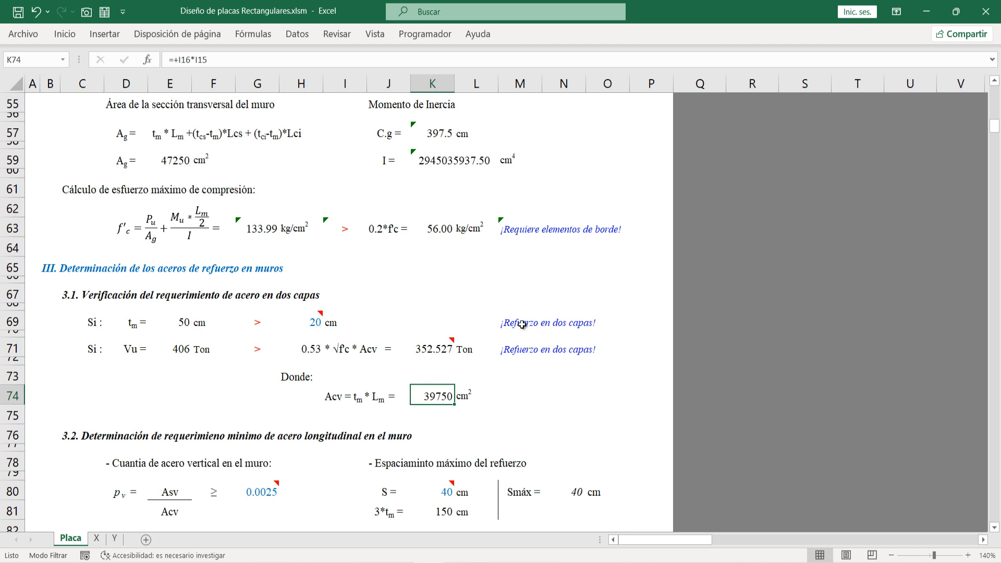
left_click_drag(522, 325, 521, 350)
scroll(313, 334, "down", 2)
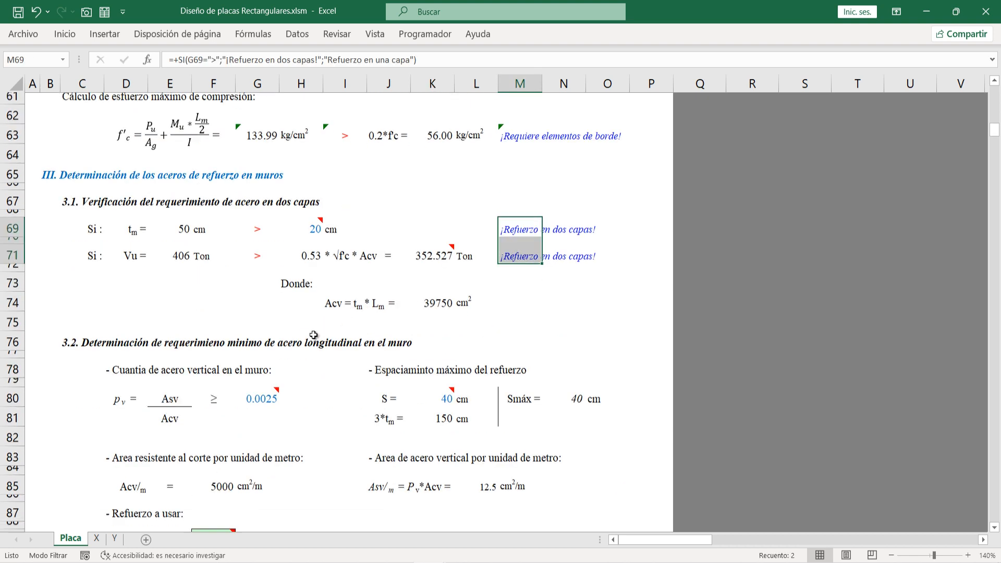
scroll(313, 335, "down", 2)
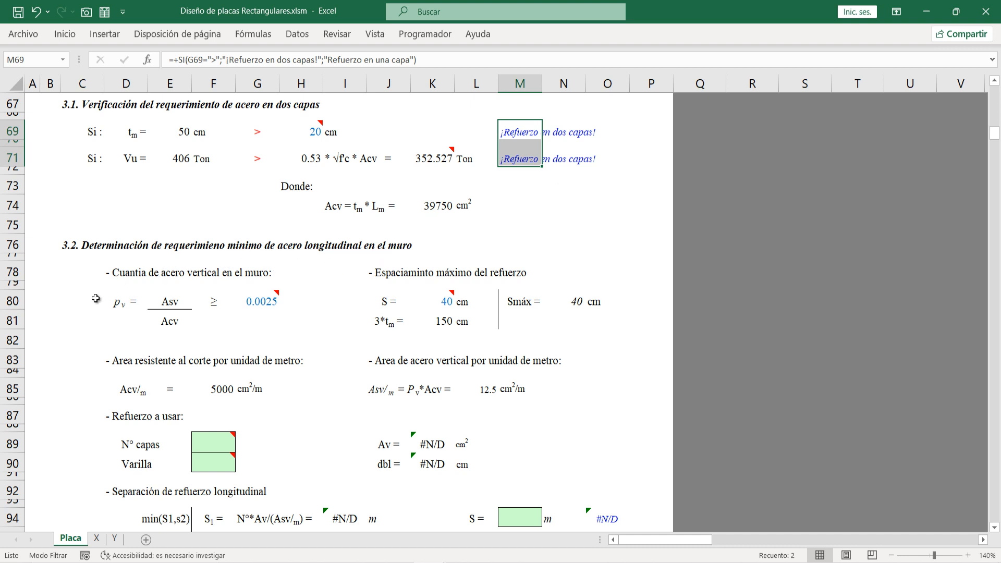
Step: Examine the minimum vertical steel ratio and the maximum spacing limit S in section 3.2, including the spacing cell's E.060 note
left_click(150, 277)
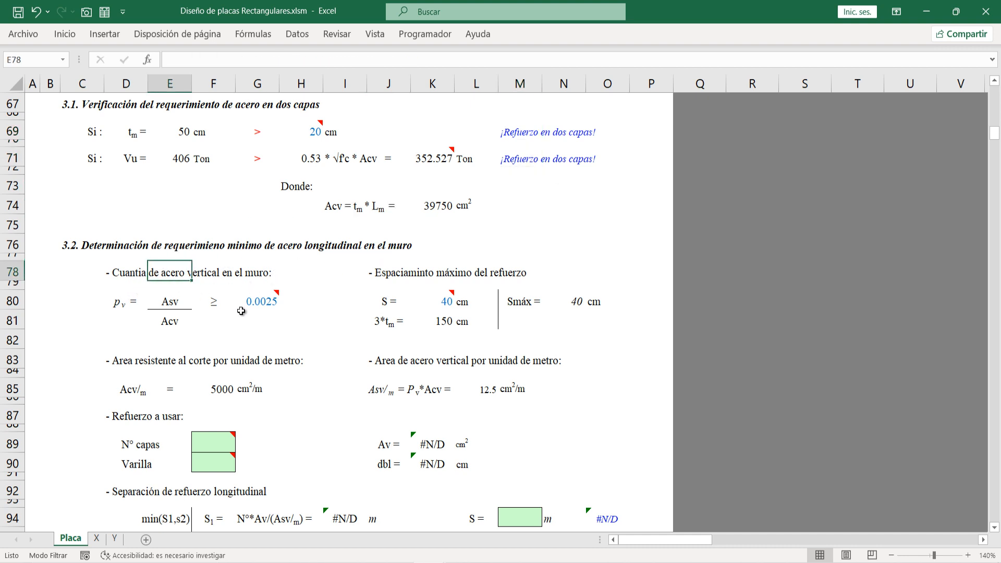
mouse_move(263, 305)
left_click(371, 314)
left_click(267, 303)
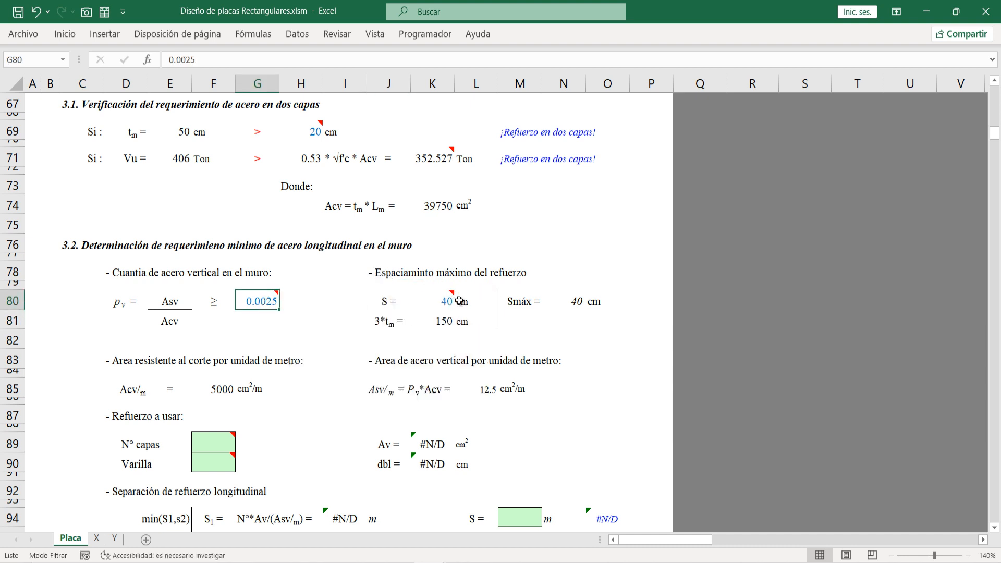
left_click(442, 303)
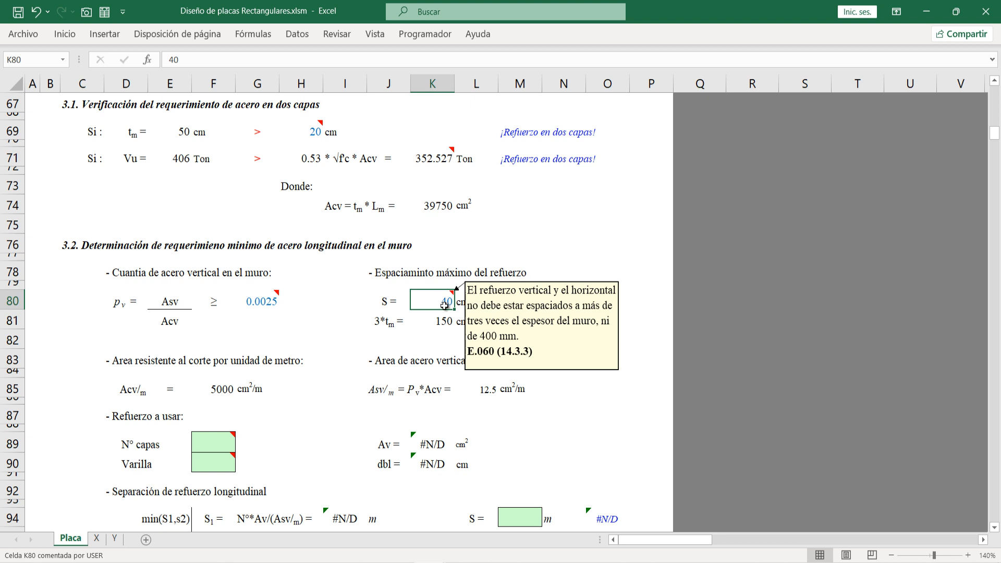
Step: Switch to the E.060 Concreto Armado PDF in Firefox and go to the wall provisions of Chapter 14
key("alt+Tab")
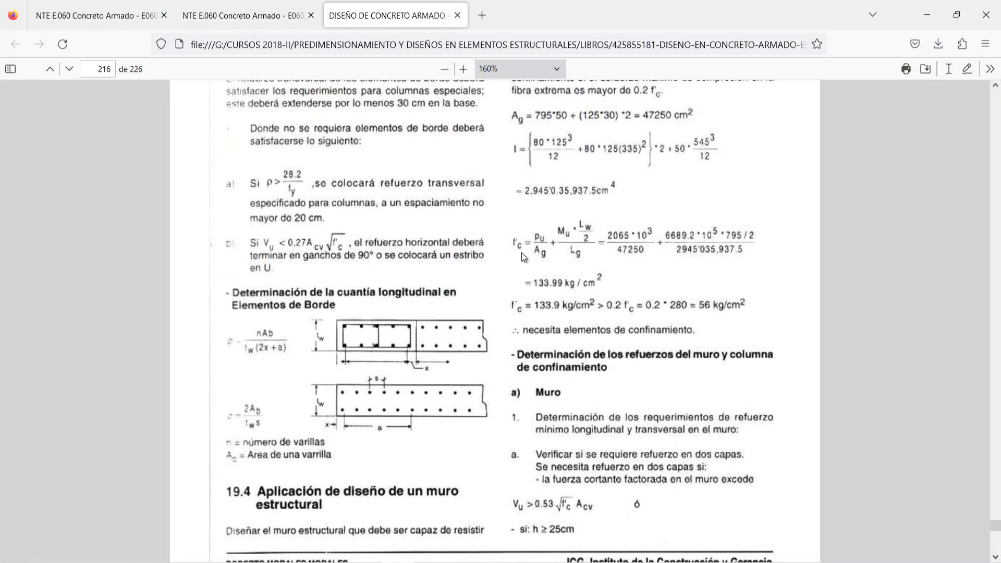
left_click(261, 20)
left_click(101, 15)
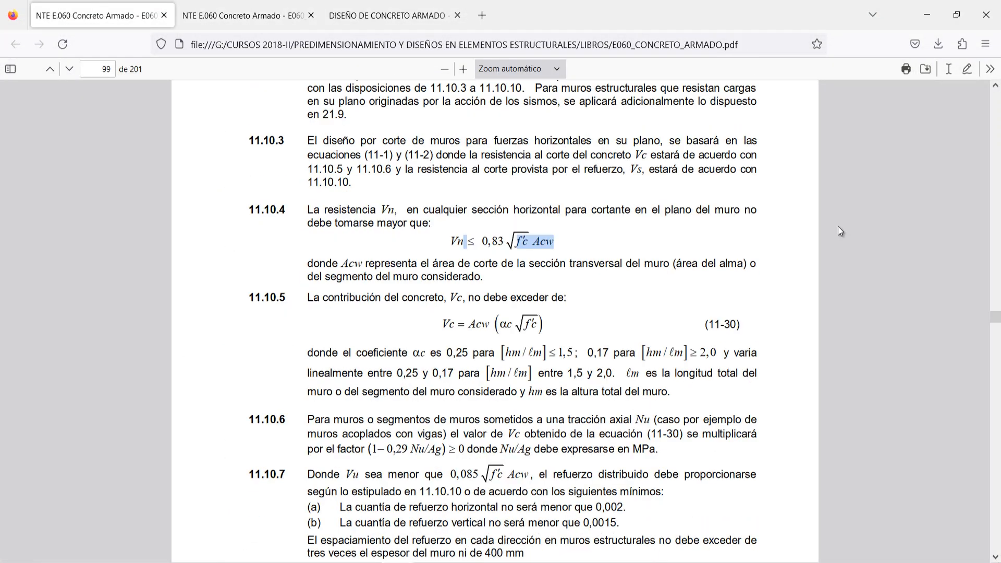
scroll(491, 328, "down", 1)
scroll(491, 327, "down", 10)
left_click_drag(996, 318, 974, 359)
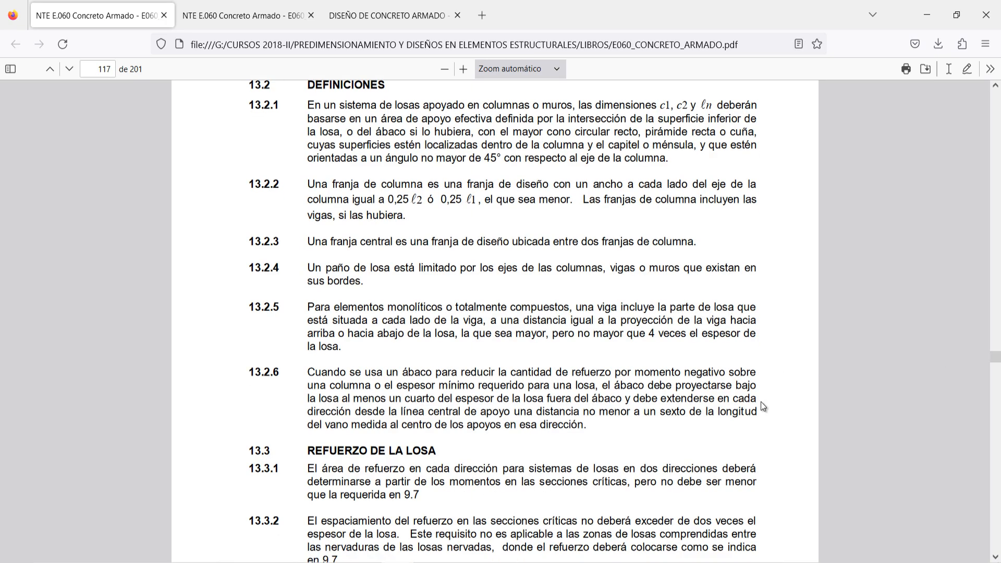
scroll(764, 402, "down", 20)
scroll(772, 402, "down", 15)
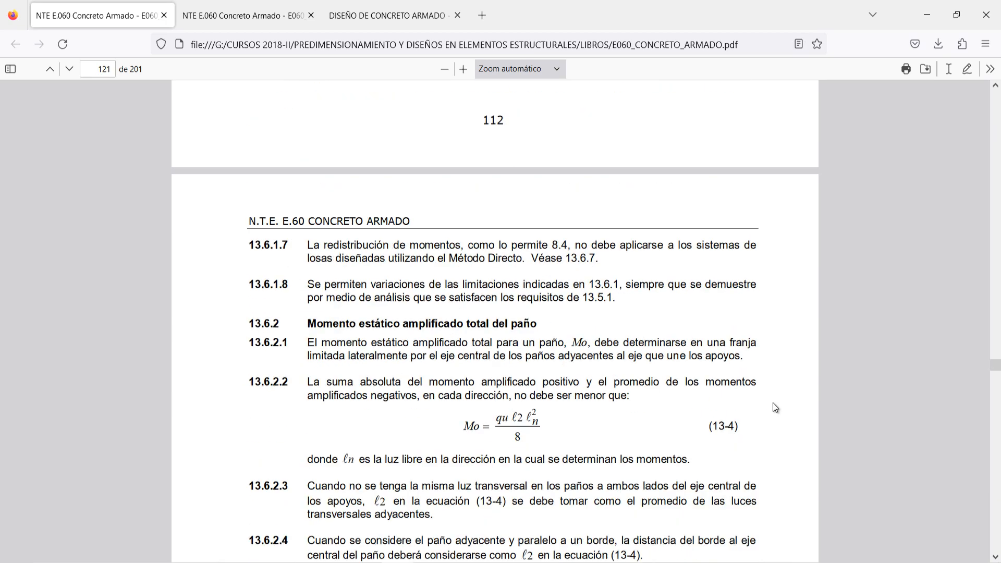
left_click_drag(996, 375, 996, 392)
scroll(866, 390, "up", 5)
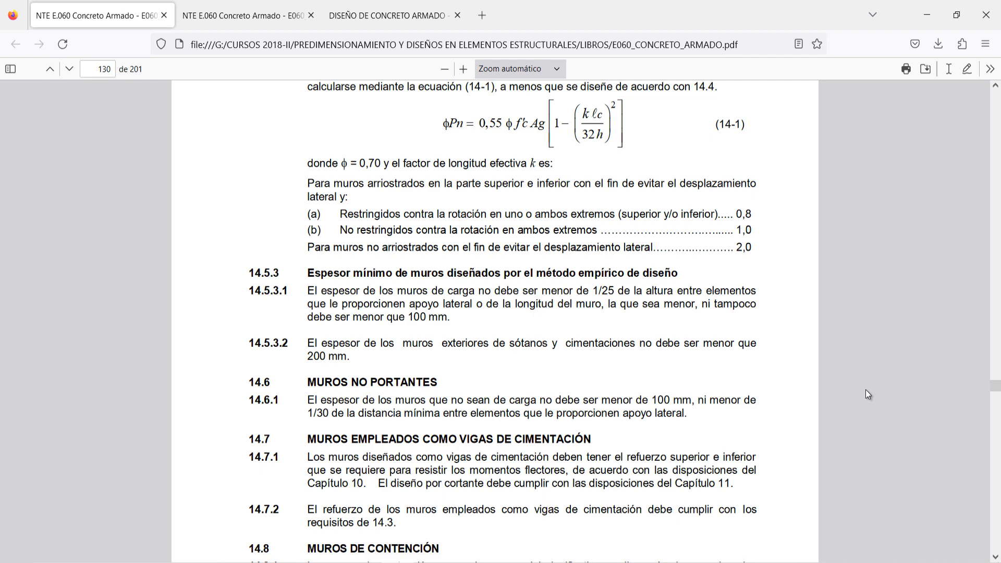
Step: Find article 14.3.3 on the maximum spacing of vertical and horizontal reinforcement, read it, and return to the Excel workbook
scroll(846, 399, "up", 8)
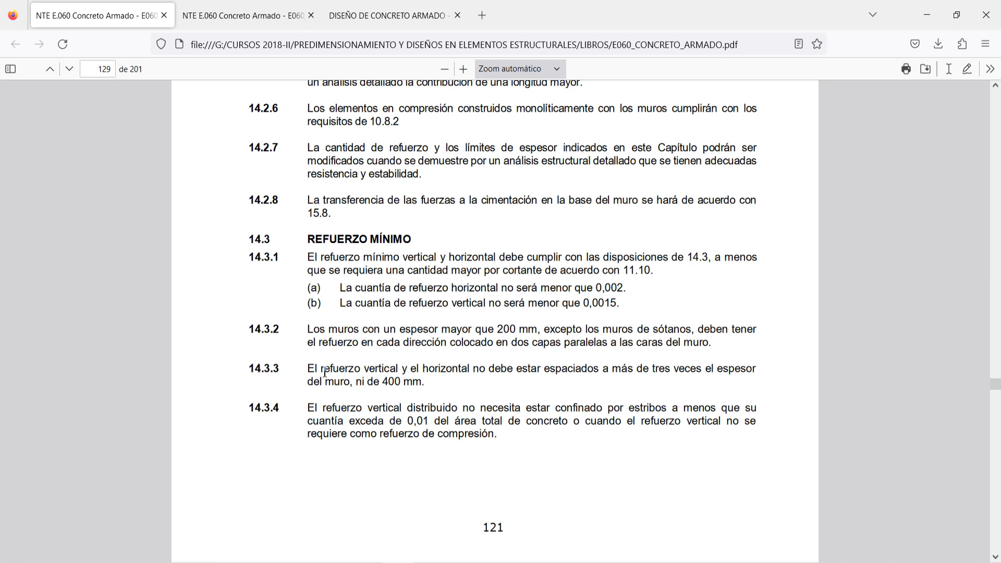
left_click_drag(324, 372, 747, 376)
left_click_drag(617, 400, 412, 382)
left_click(930, 21)
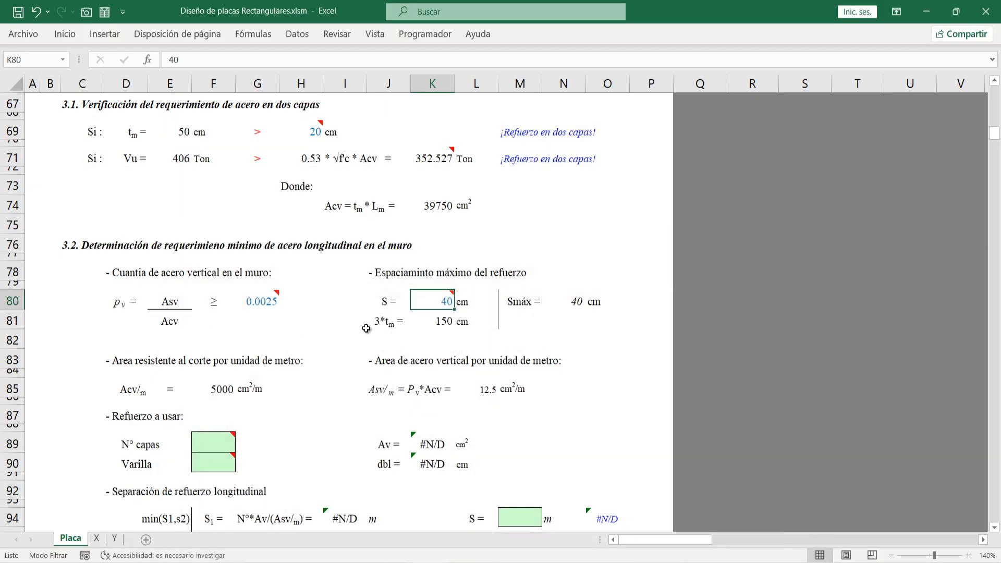
Step: Inspect the Smáx formula, the shear-resisting area per metre Acv/m and the vertical steel area per metre Asv/m in section 3.2
left_click(578, 302)
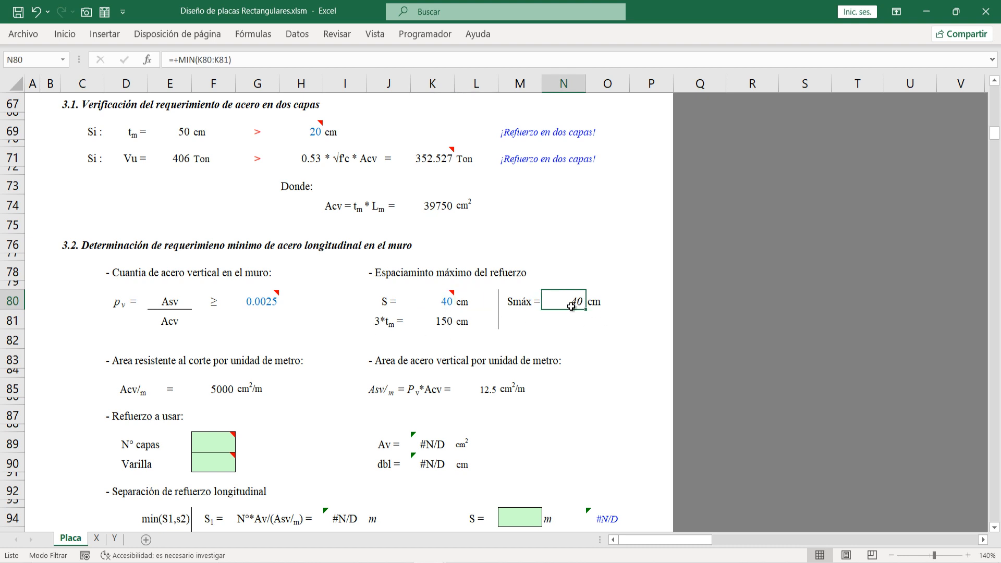
scroll(357, 370, "down", 1)
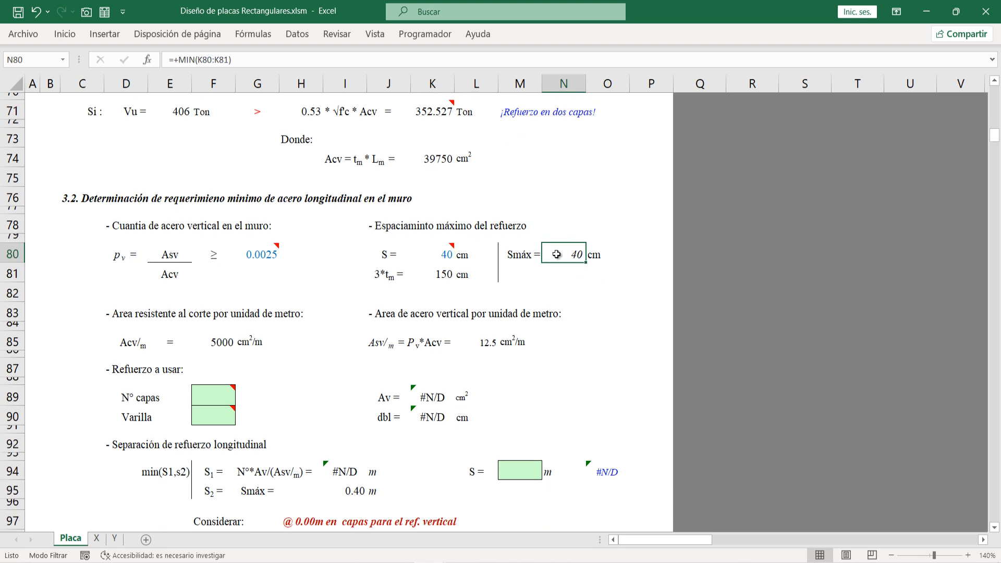
left_click(277, 365)
scroll(276, 365, "down", 1)
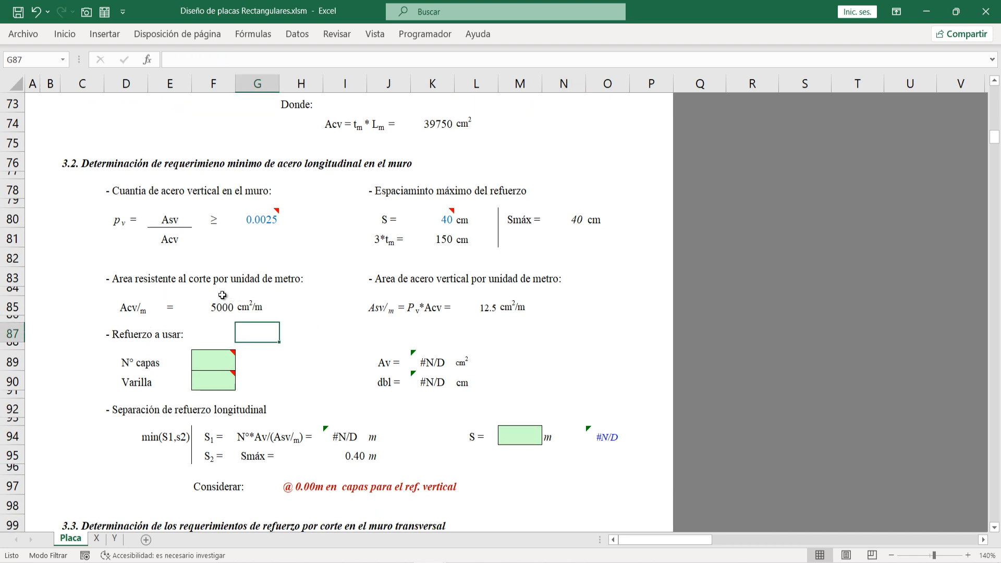
left_click(170, 308)
left_click(268, 301)
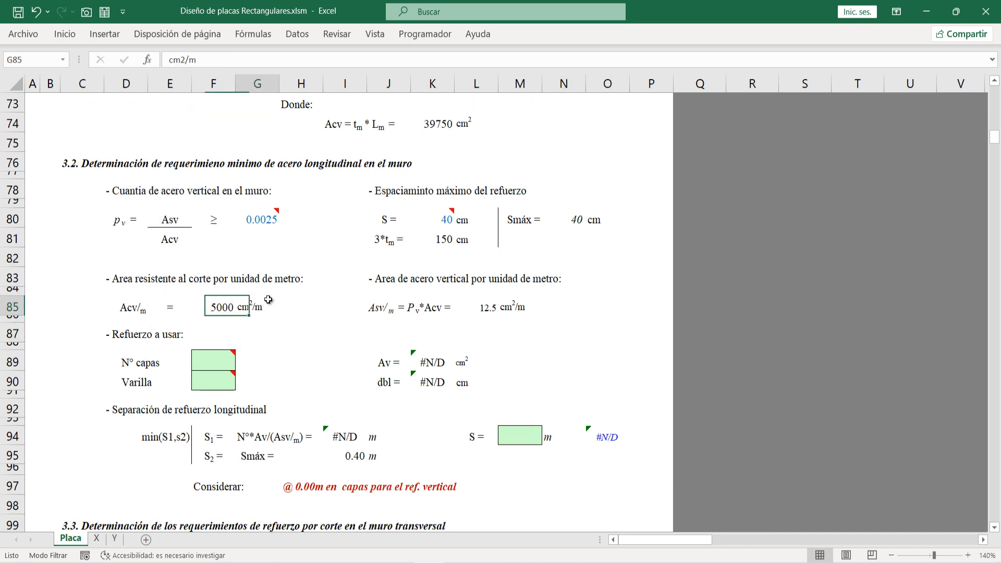
left_click(457, 309)
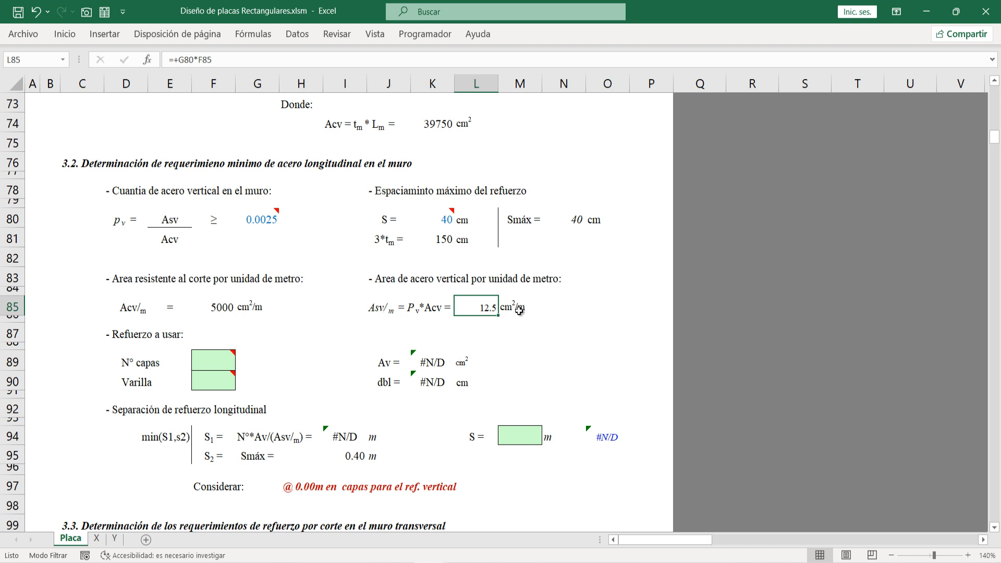
Step: Recheck the two-layer verdicts in section 3.1 and set the number of longitudinal reinforcement layers (N° capas) to 2
left_click(213, 360)
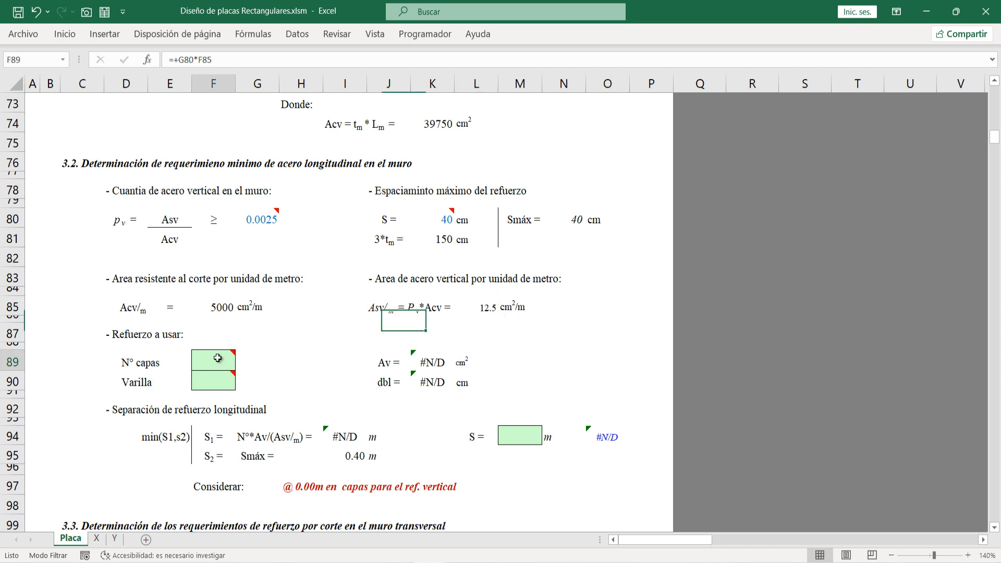
scroll(302, 403, "up", 4)
scroll(302, 403, "up", 2)
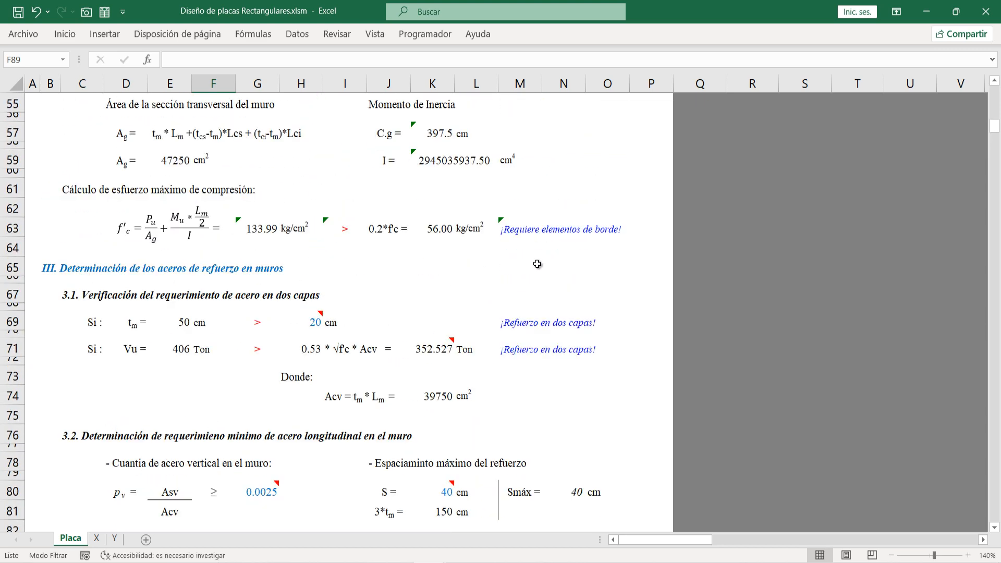
scroll(365, 396, "down", 5)
double_click(231, 399)
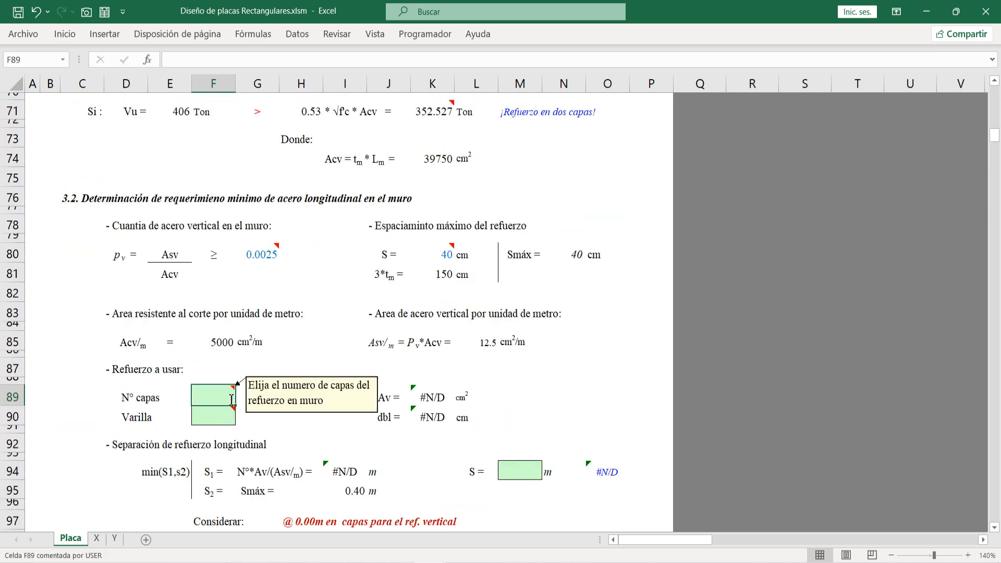
type("32")
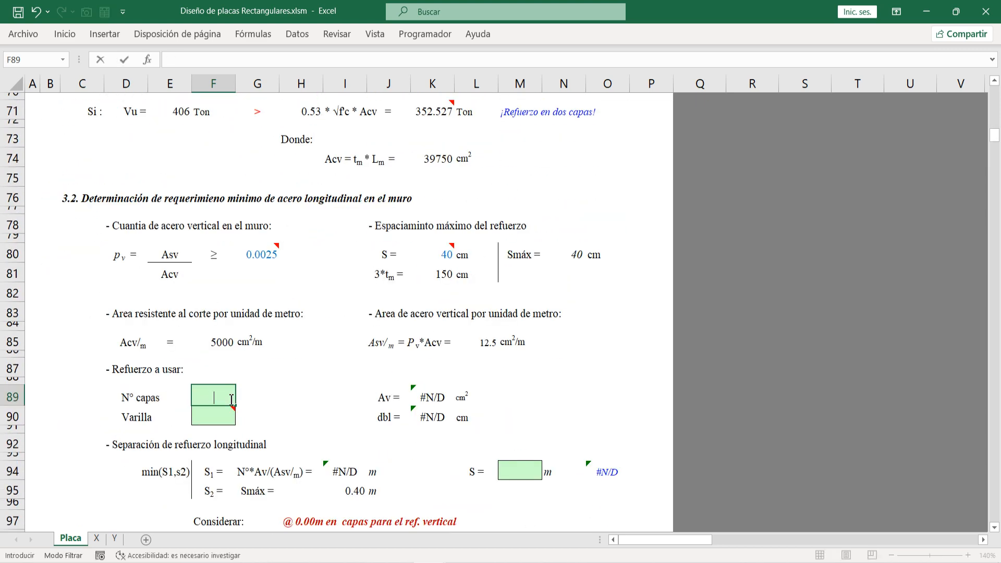
key("Return")
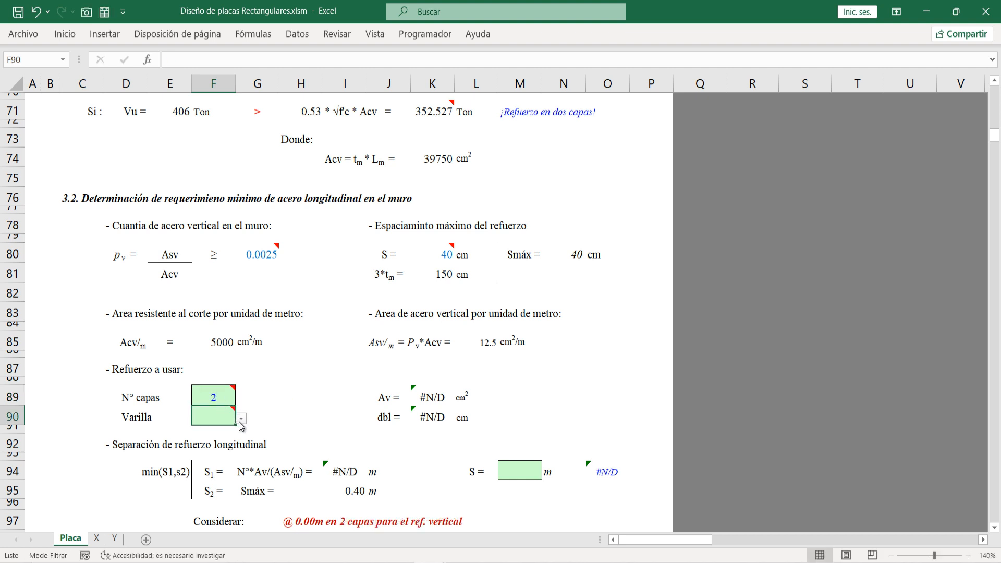
Step: Choose Ø 1/2" as the longitudinal bar and inspect the spacing formulas for S1 and S2
left_click(240, 419)
left_click(196, 498)
scroll(216, 424, "down", 3)
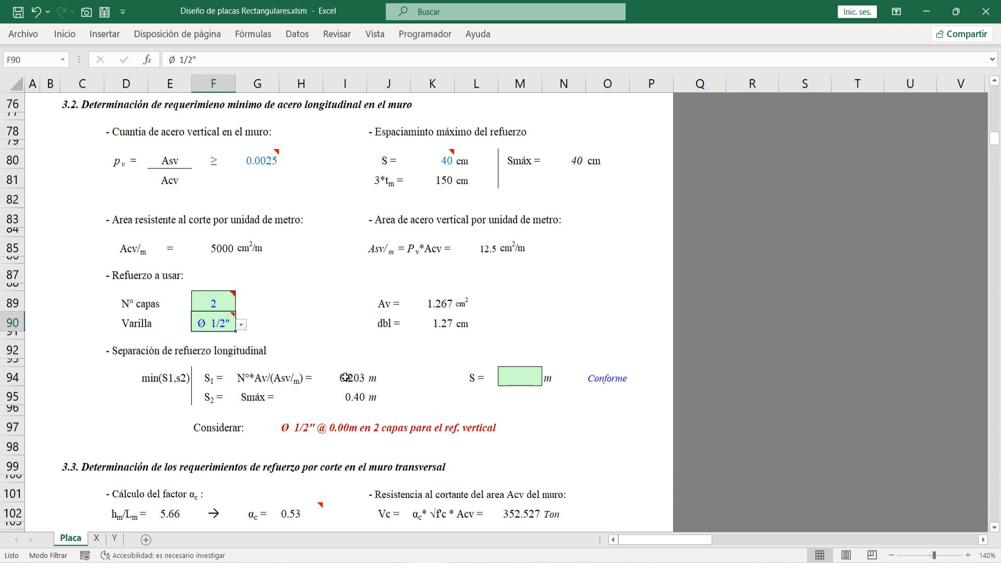
left_click(527, 375)
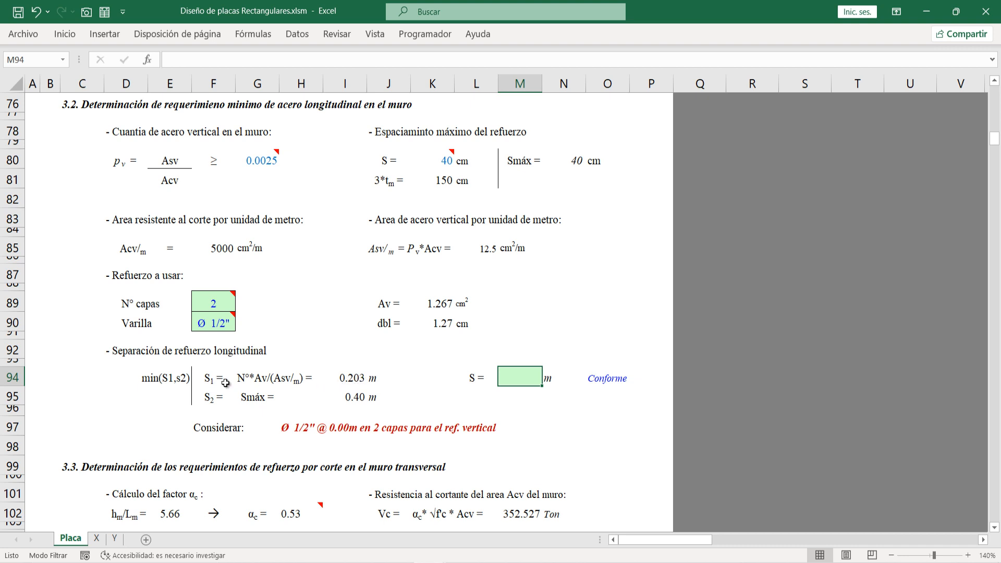
left_click(354, 378)
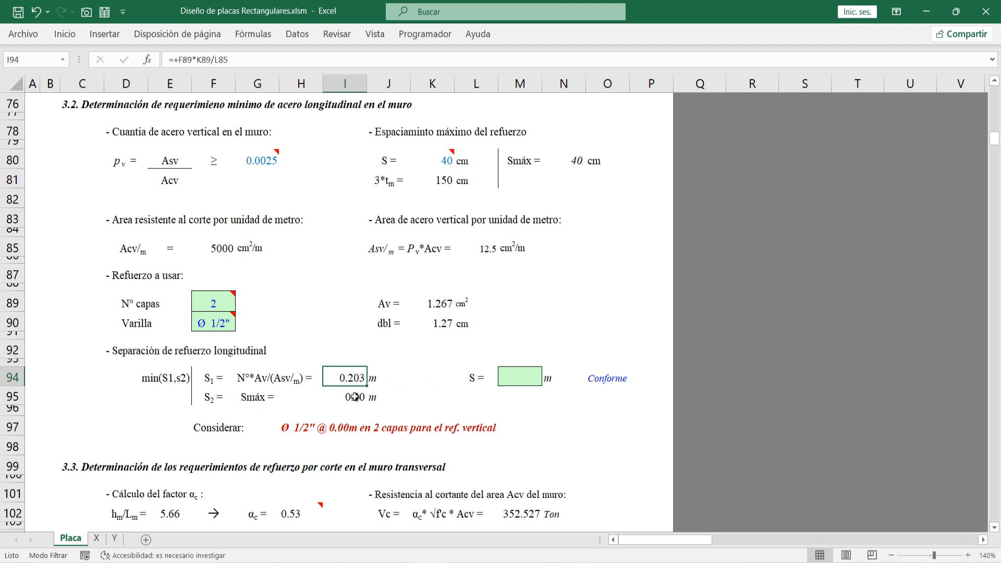
left_click(354, 397)
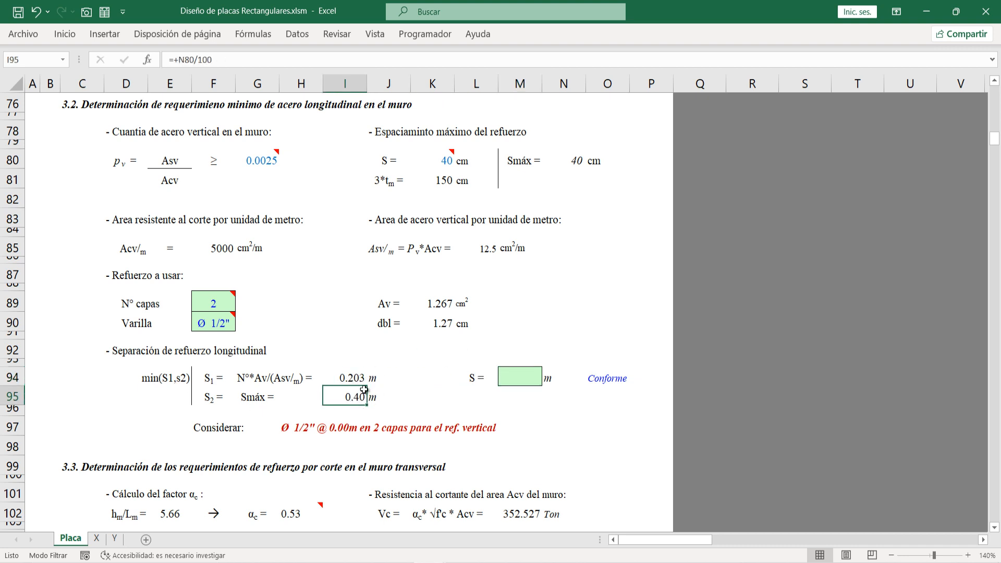
Step: Set the longitudinal reinforcement spacing S to 0.20 m
left_click(521, 379)
type("0")
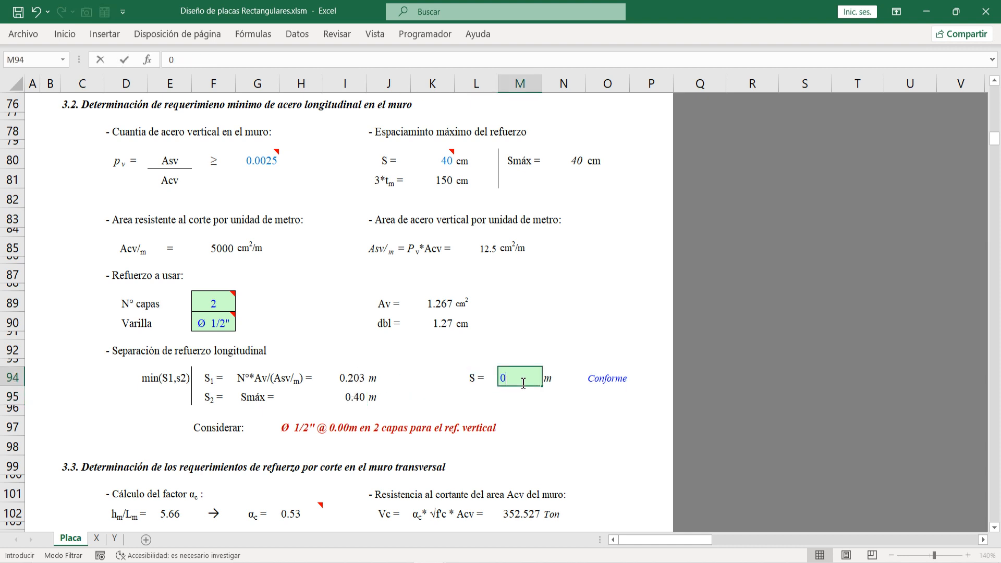
type(".20")
key("Return")
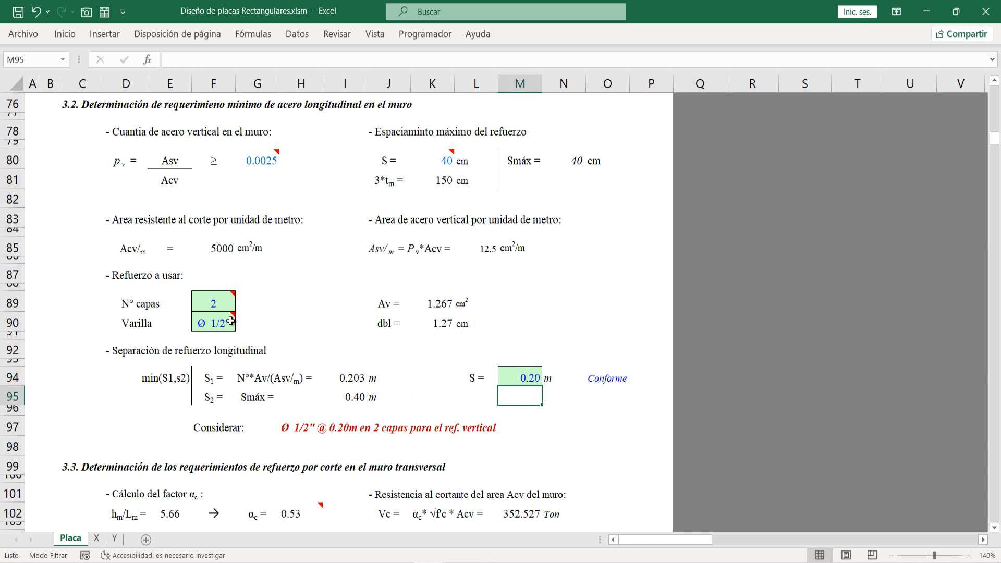
Step: Change the longitudinal bar (Varilla) to Ø 5/8" and check the recalculated spacing S1
left_click(230, 321)
left_click(241, 324)
left_click(195, 365)
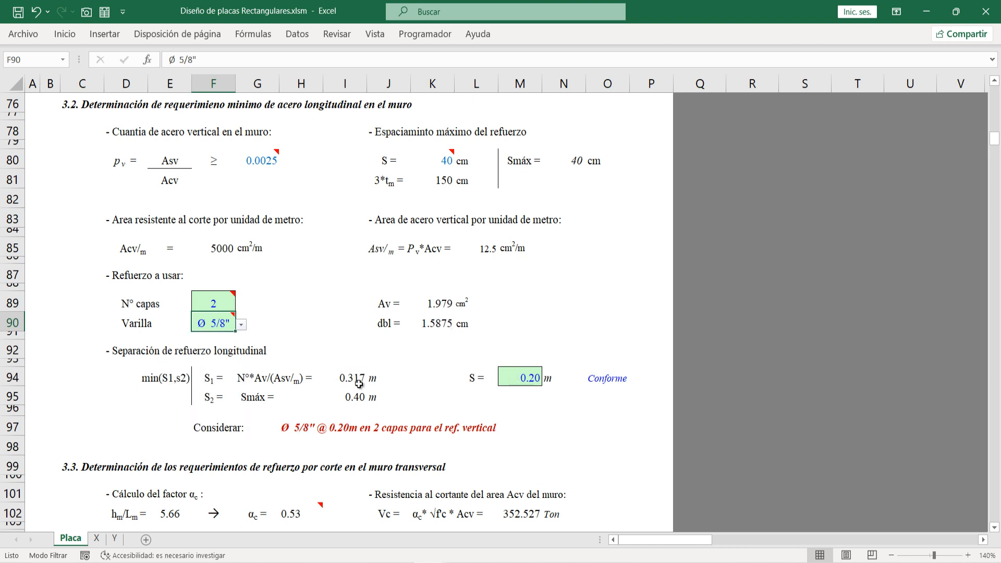
left_click(358, 380)
Step: Set the longitudinal reinforcement spacing S to 0.30 m and review the resulting vertical reinforcement proposal in section 3.2
left_click(518, 379)
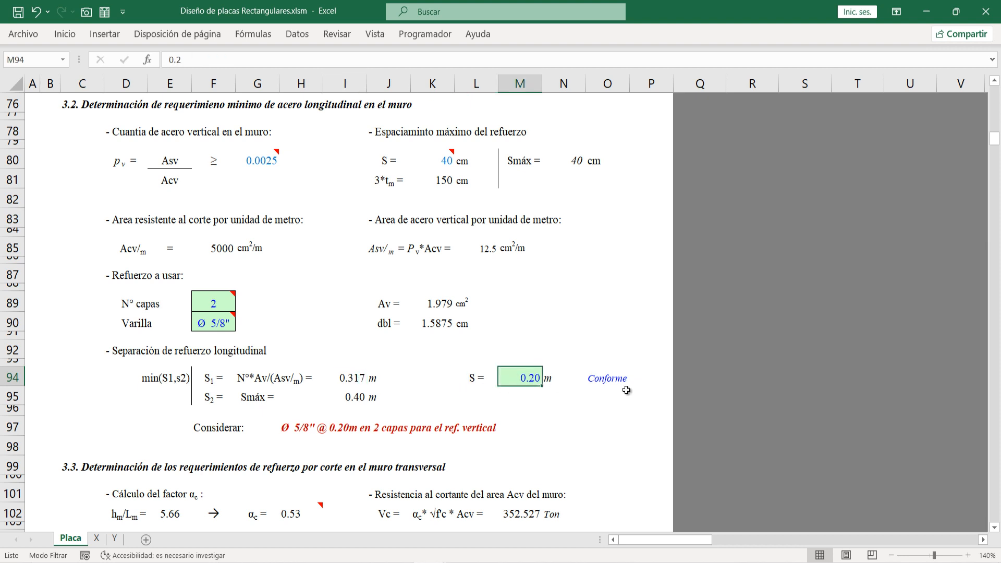
key("F2")
key("BackSpace")
type("3")
key("Return")
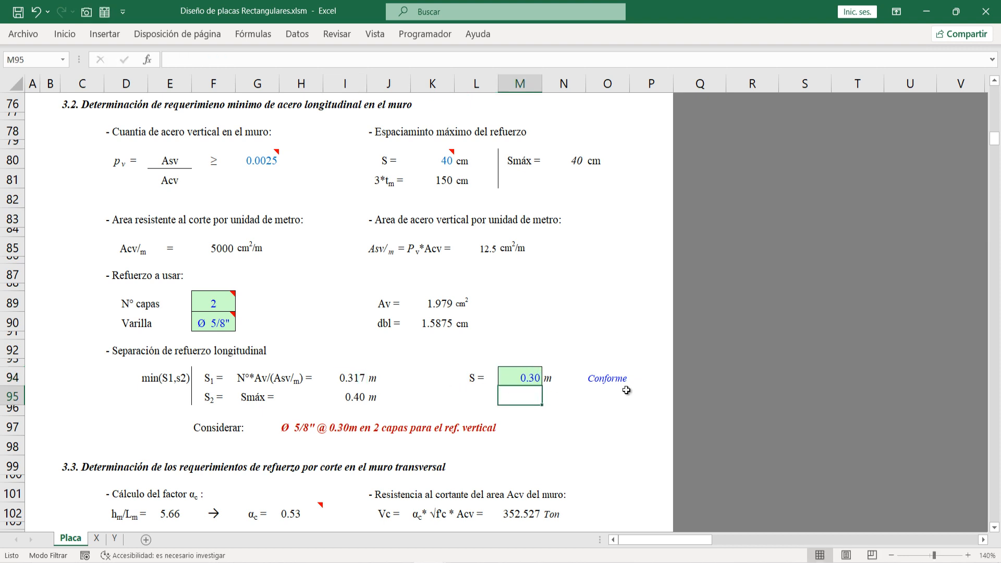
scroll(420, 374, "up", 2)
scroll(386, 367, "down", 2)
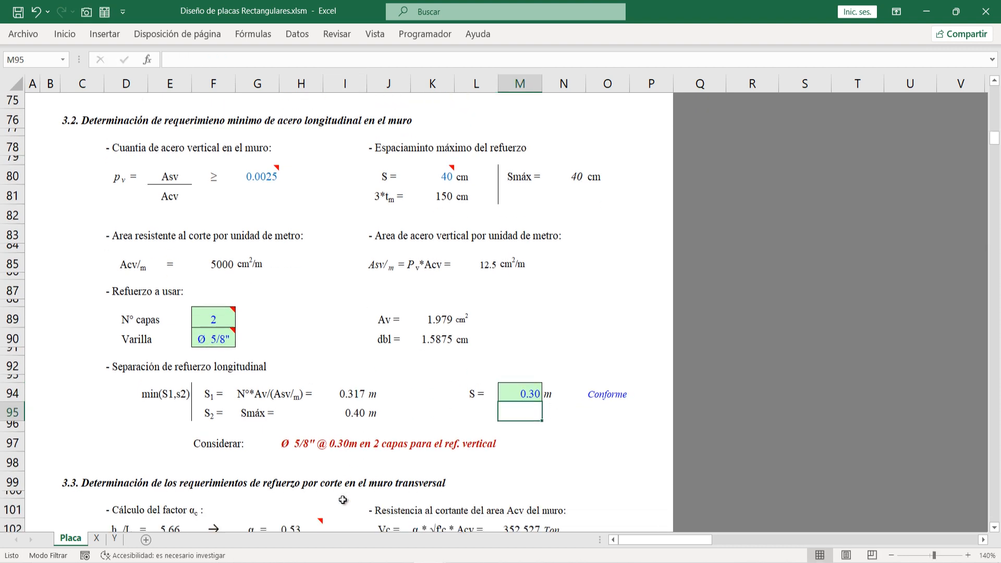
scroll(501, 406, "down", 2)
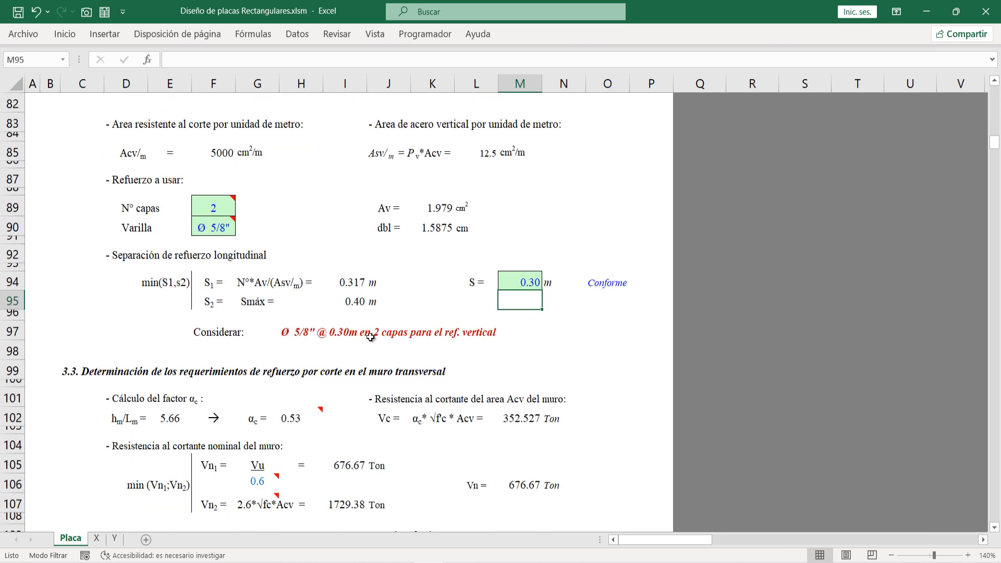
Step: Review the αc factor and the concrete shear resistance Vc in section 3.3, including the E.060 note on αc
scroll(503, 329, "down", 1)
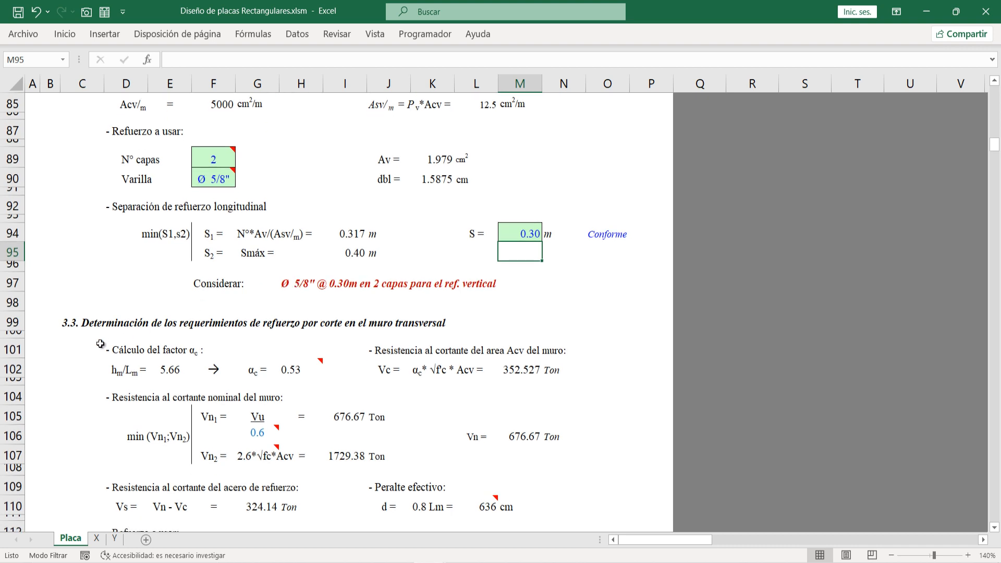
scroll(72, 313, "down", 1)
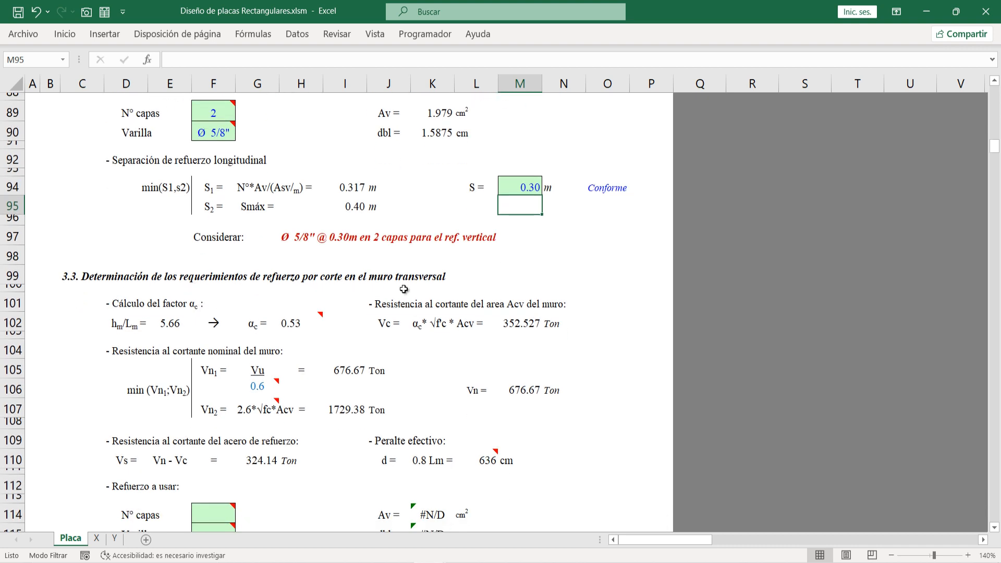
scroll(258, 295, "down", 1)
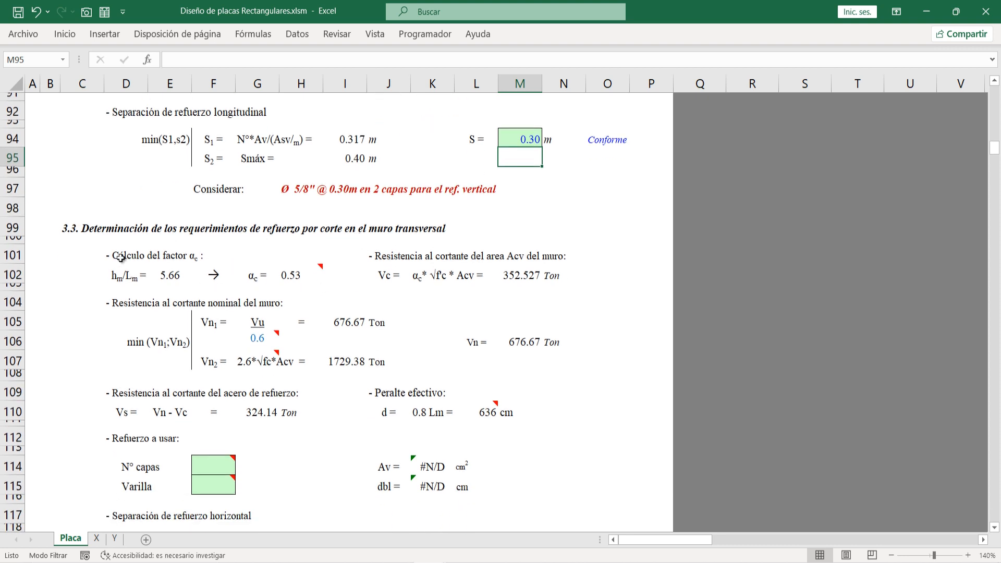
scroll(121, 257, "down", 1)
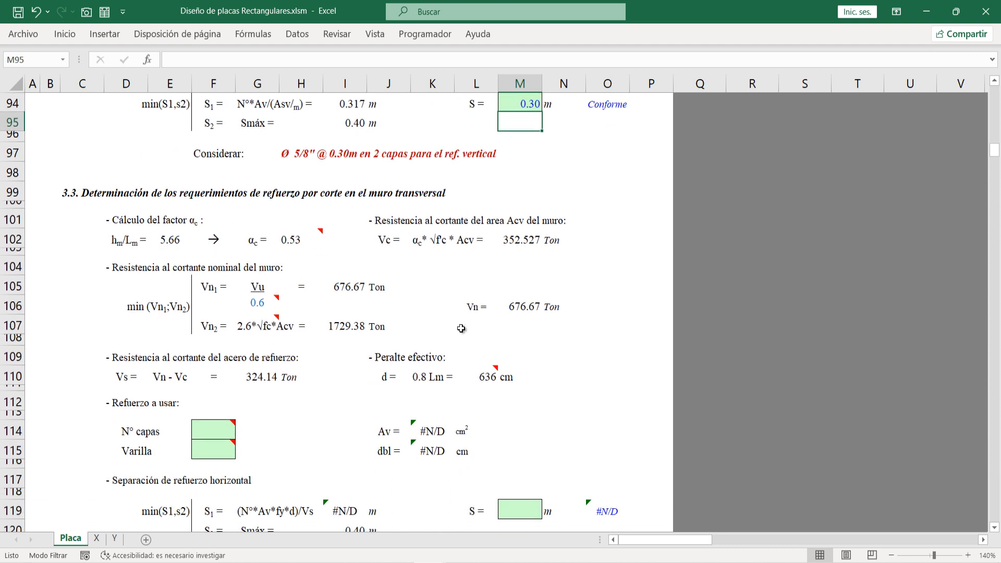
key("F9")
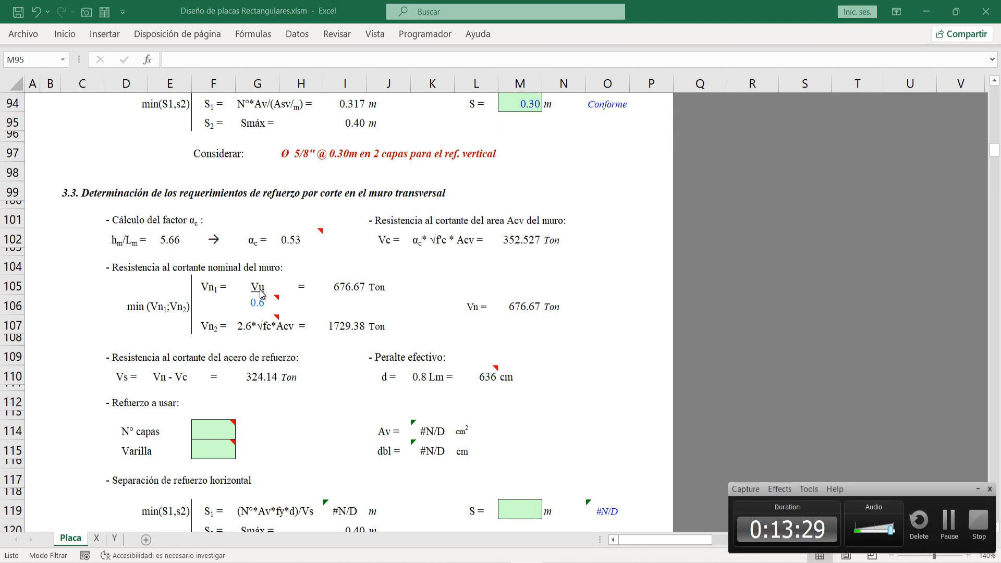
left_click(979, 487)
left_click(334, 300)
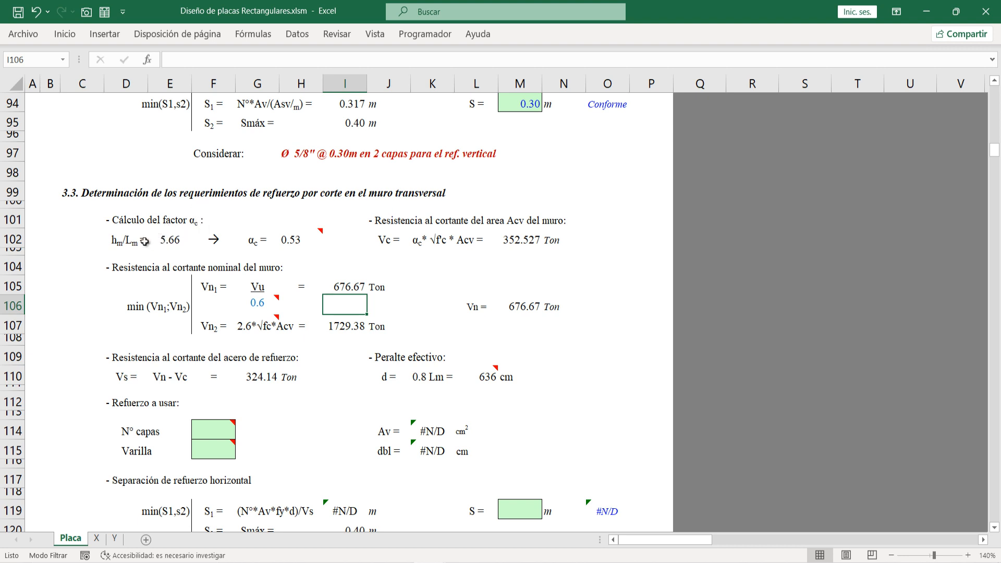
left_click(110, 243)
left_click(173, 241)
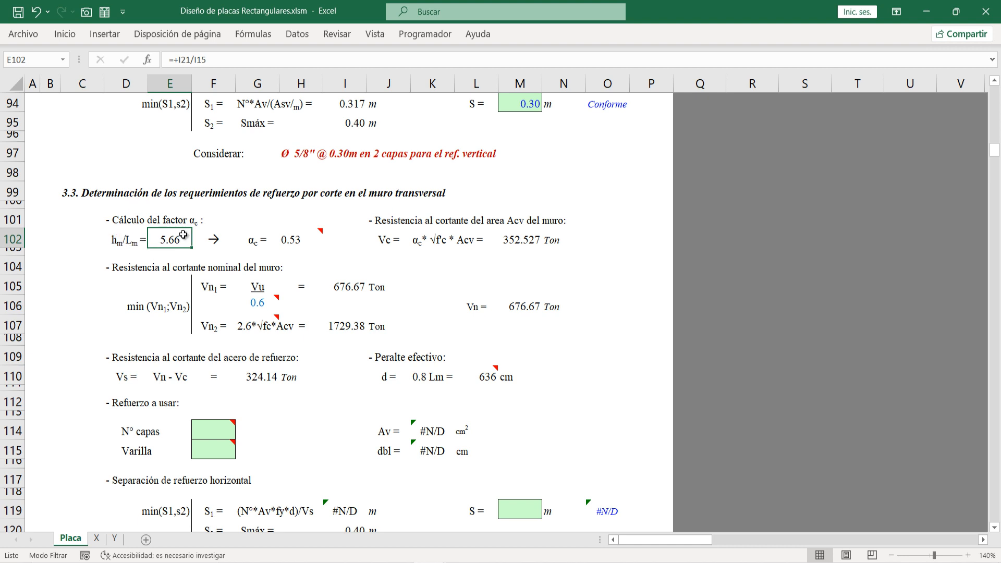
left_click(295, 242)
left_click(478, 240)
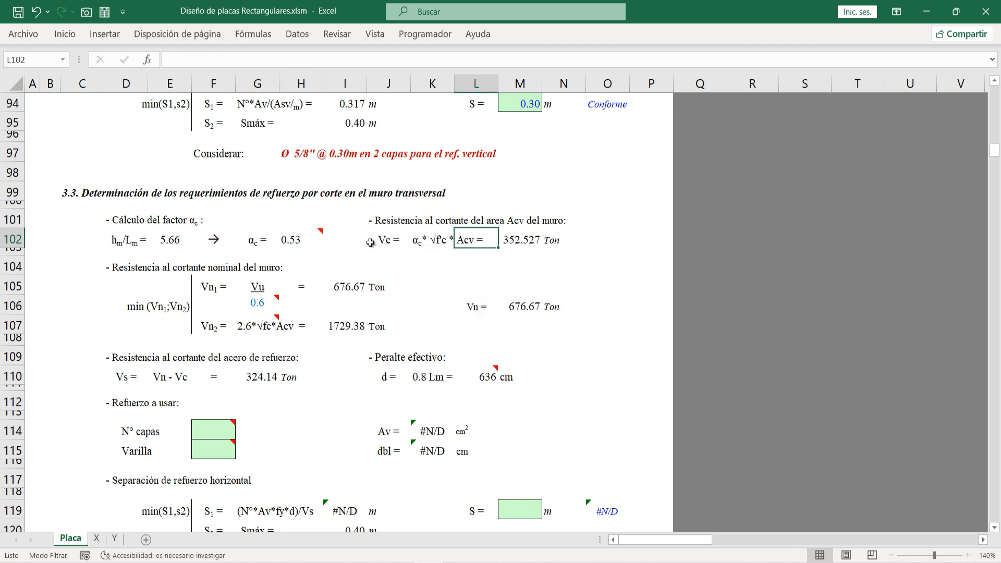
mouse_move(293, 240)
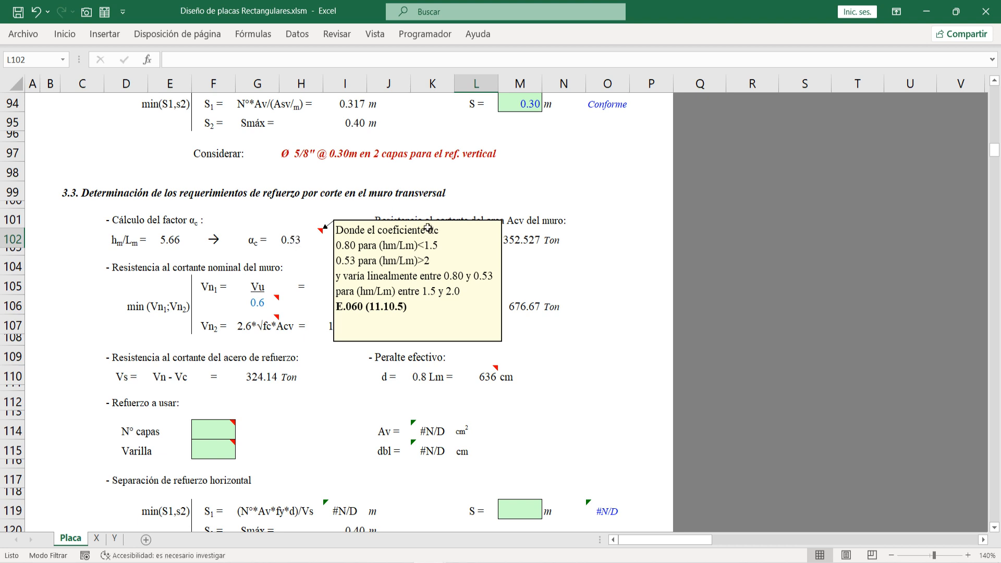
Step: Check the wall's nominal shear strength Vn, the steel shear resistance Vs and the effective depth d with its E.060 note
left_click(169, 306)
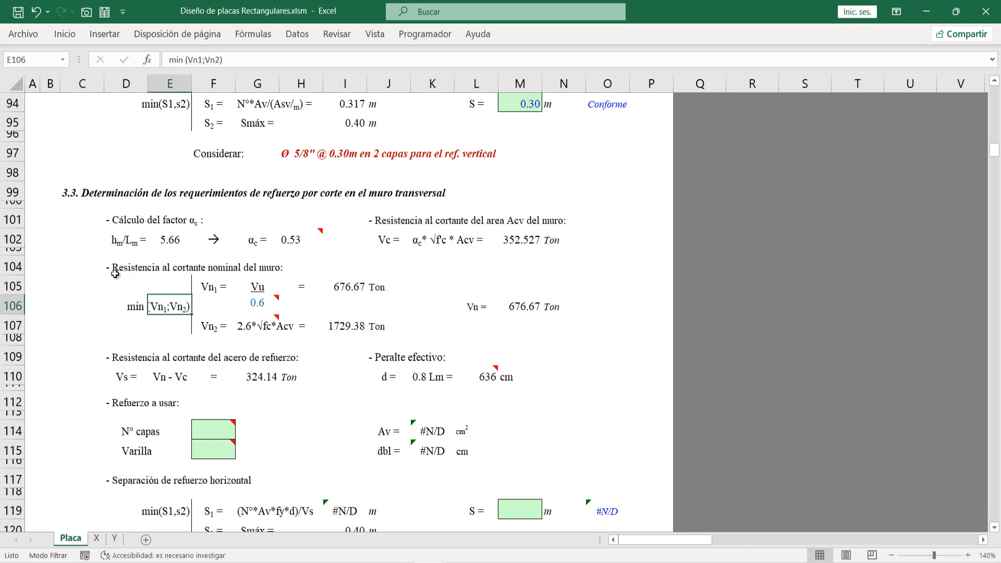
left_click(128, 320)
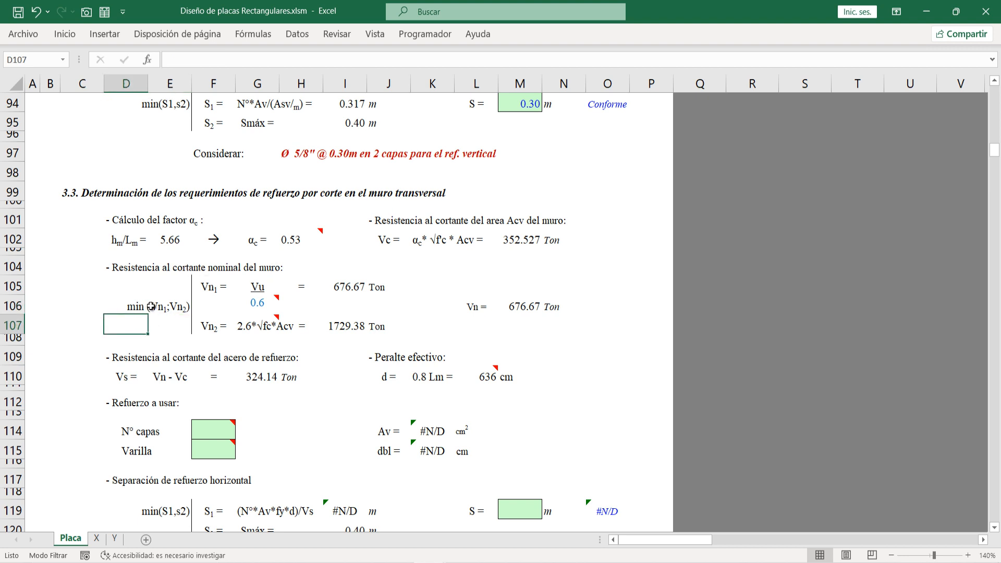
left_click(168, 310)
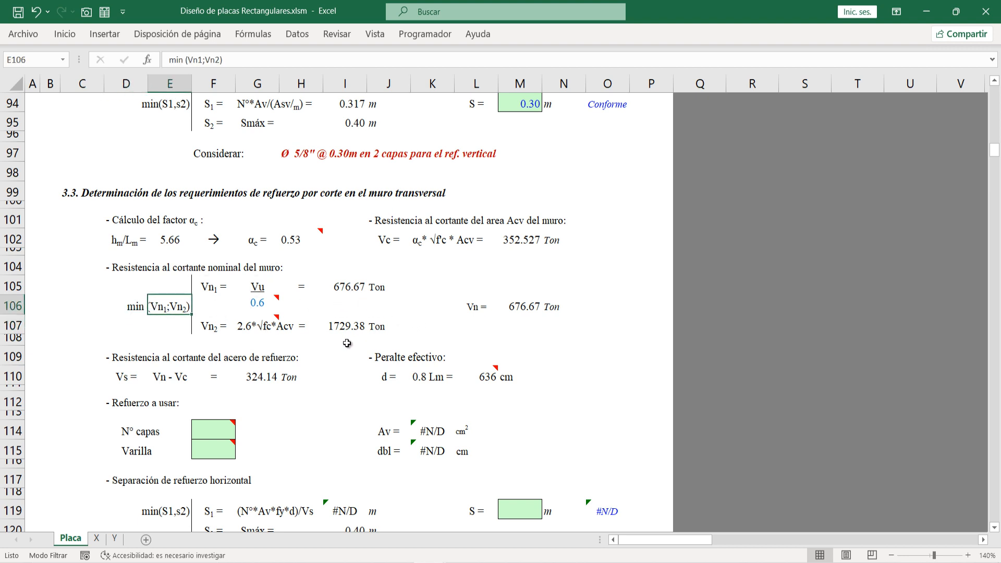
left_click(349, 290)
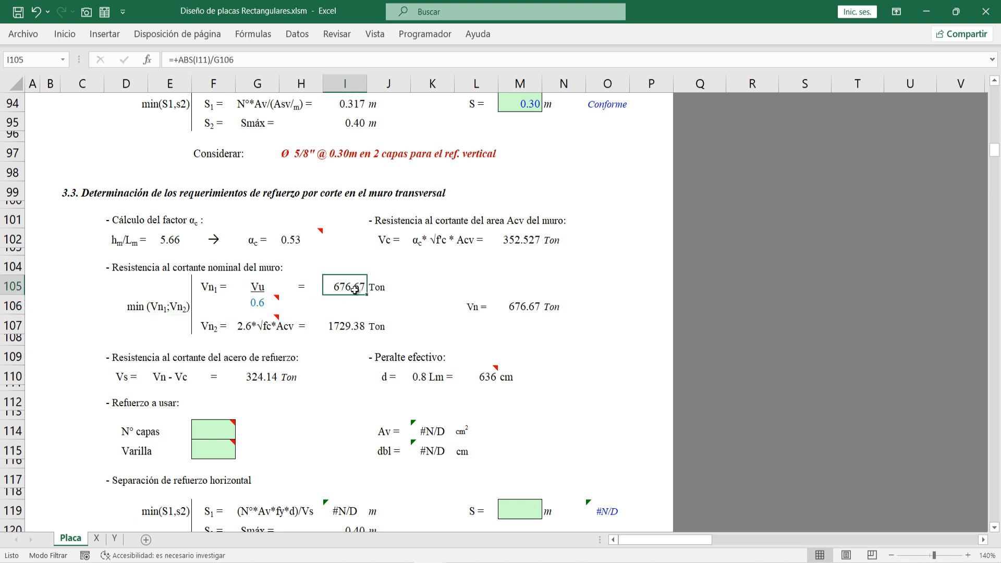
left_click(527, 314)
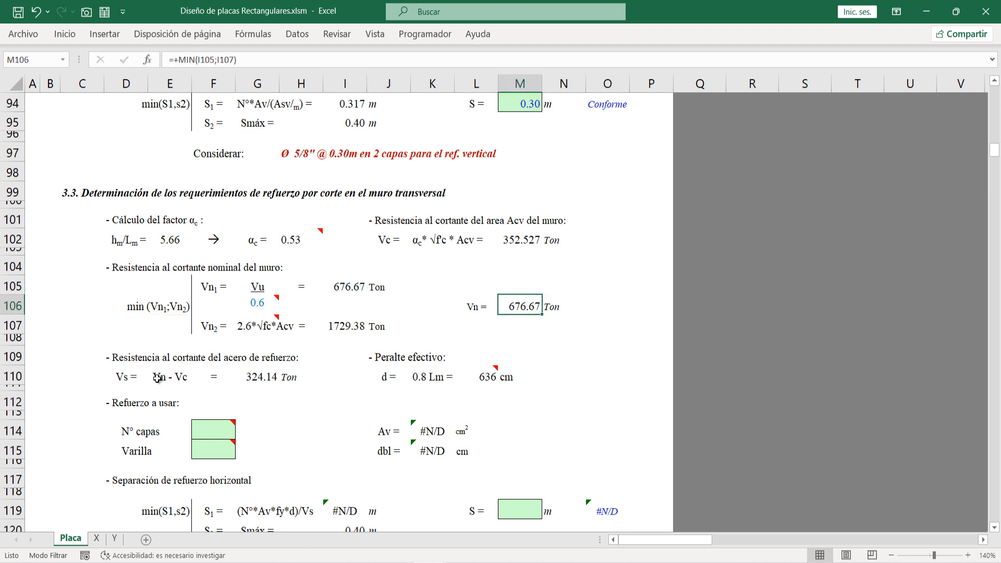
scroll(125, 355, "down", 1)
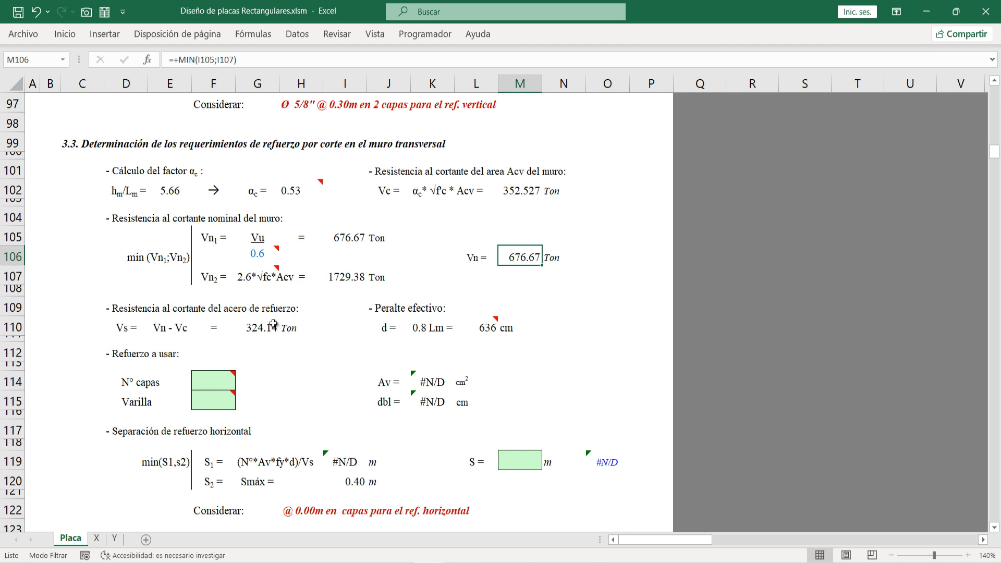
left_click(131, 332)
left_click(334, 333)
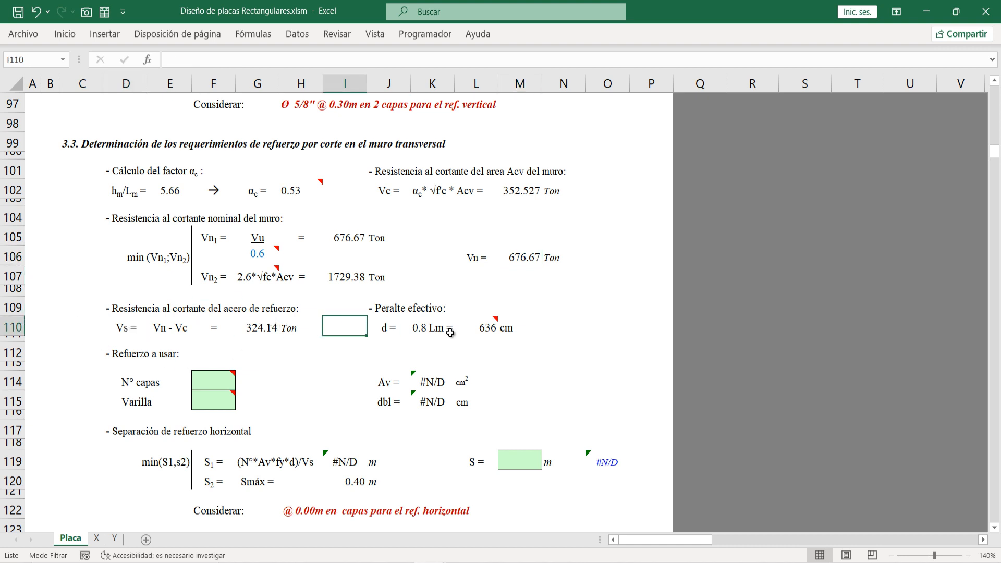
left_click(433, 329)
left_click(469, 334)
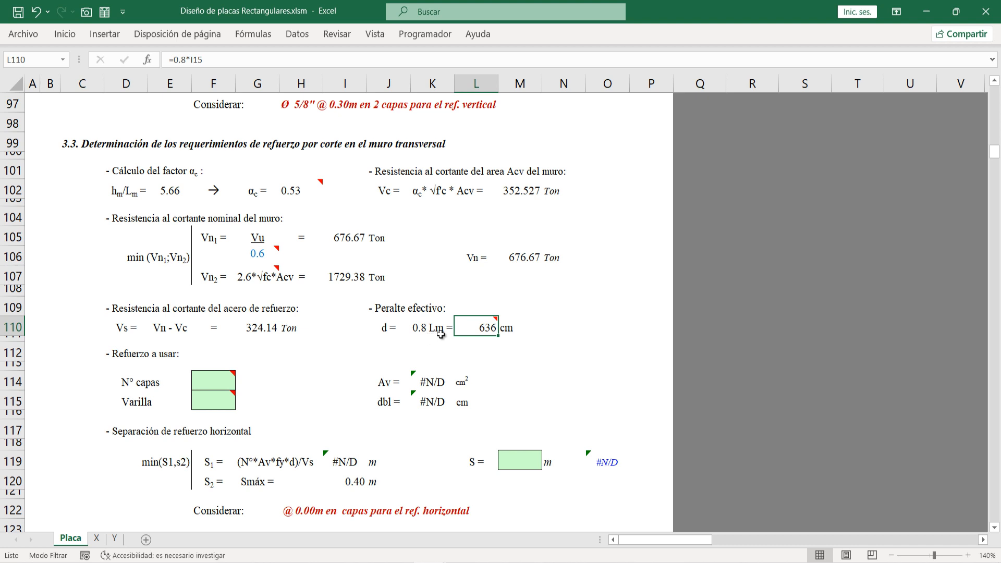
mouse_move(467, 329)
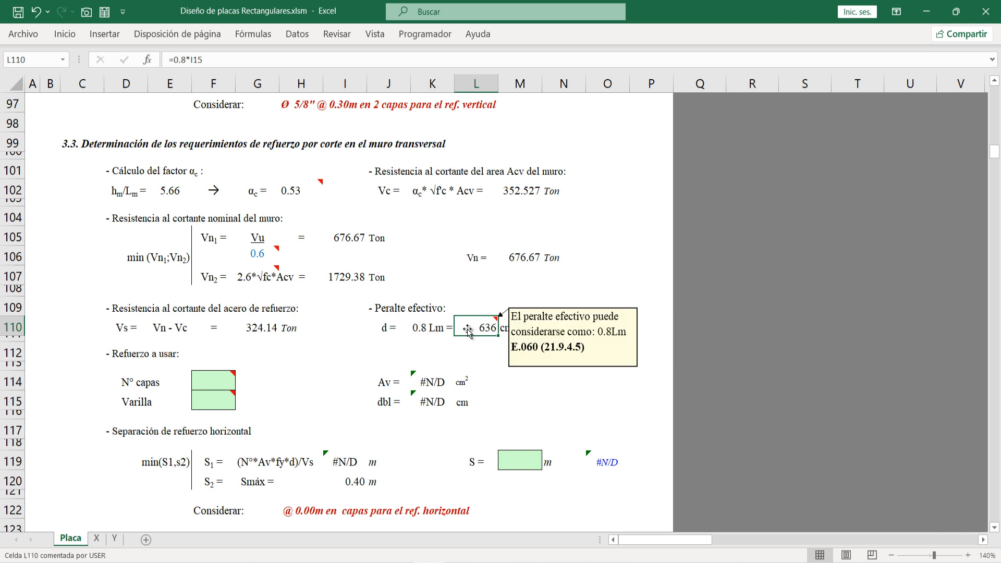
Step: Set the section 3.3 shear reinforcement to 2 layers (N° capas) with Ø 1/2" bars (Varilla)
scroll(112, 326, "down", 1)
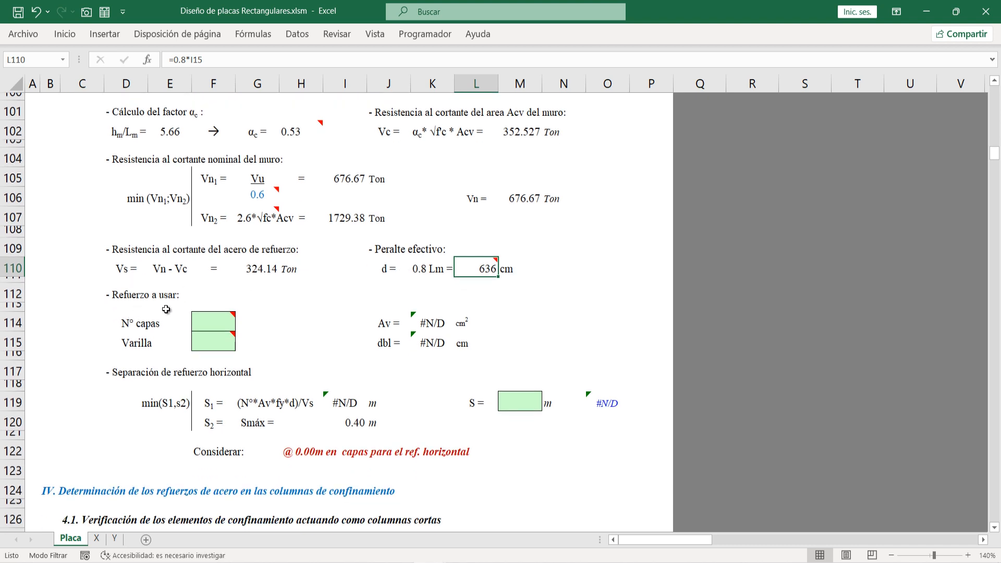
left_click(208, 327)
type("2")
key("Return")
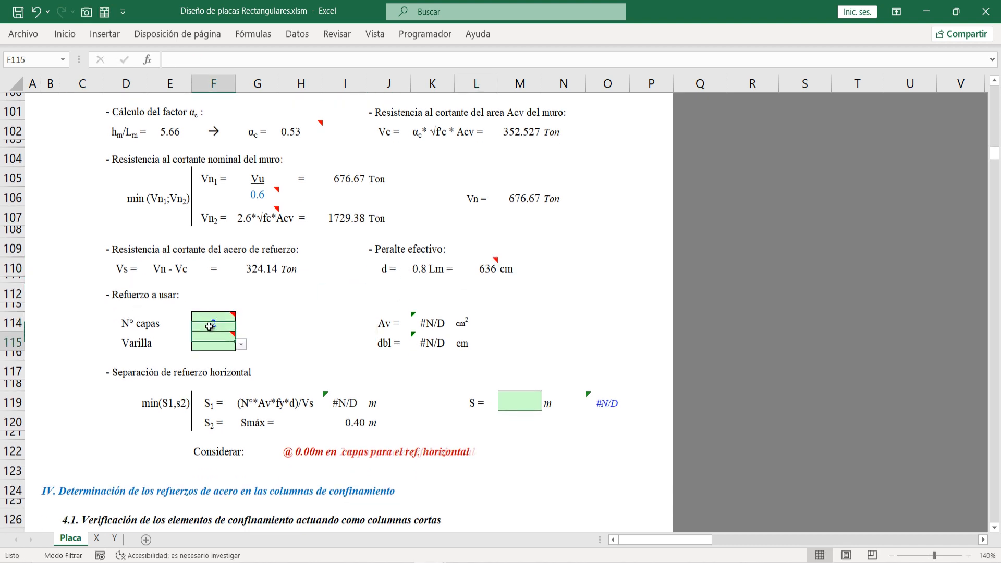
left_click(240, 345)
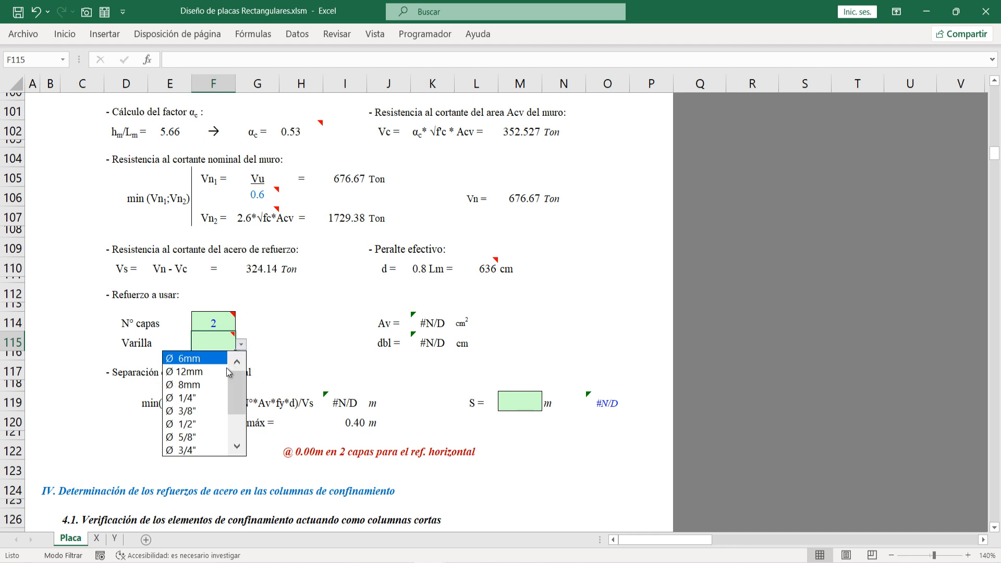
left_click(203, 423)
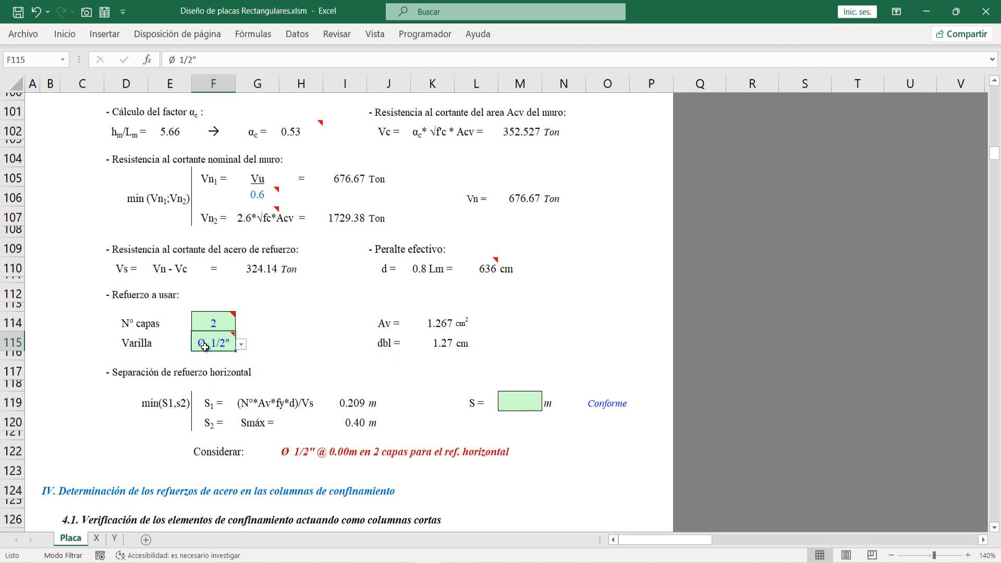
Step: Inspect the horizontal spacing formulas for S1 and S2, and change the section 3.3 bar to Ø 5/8"
left_click(356, 407)
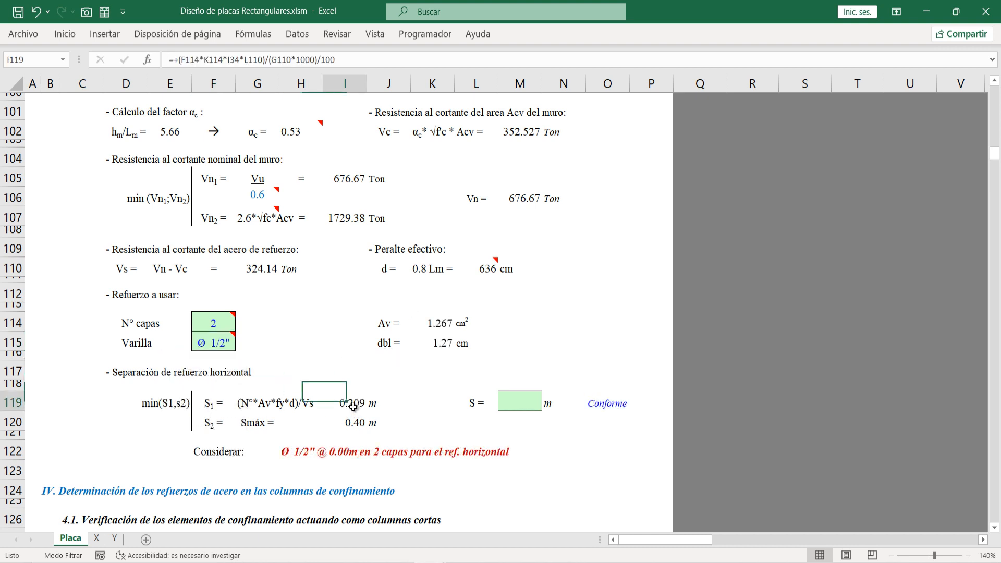
left_click(355, 421)
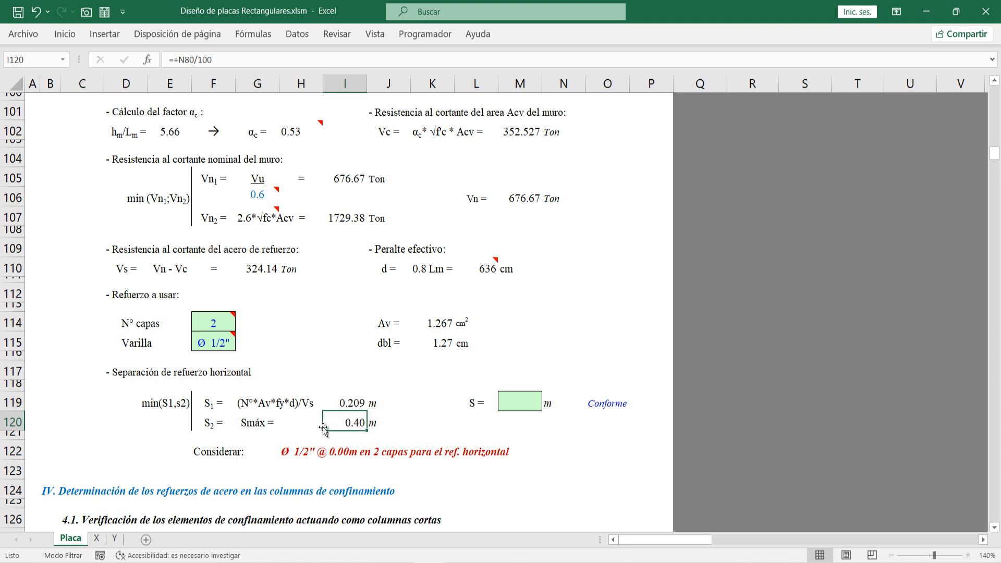
left_click(353, 404)
left_click(357, 421)
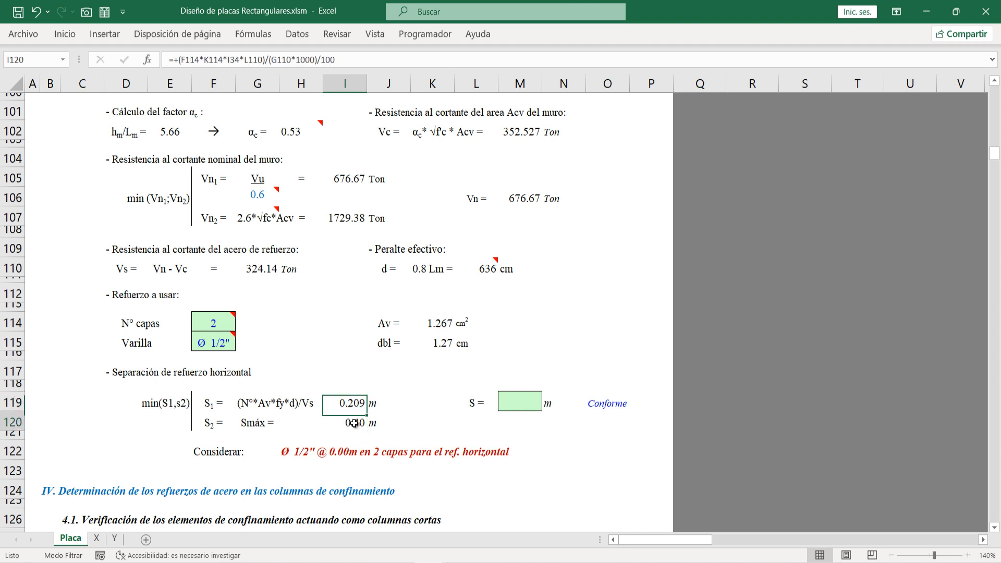
left_click(354, 402)
left_click(225, 348)
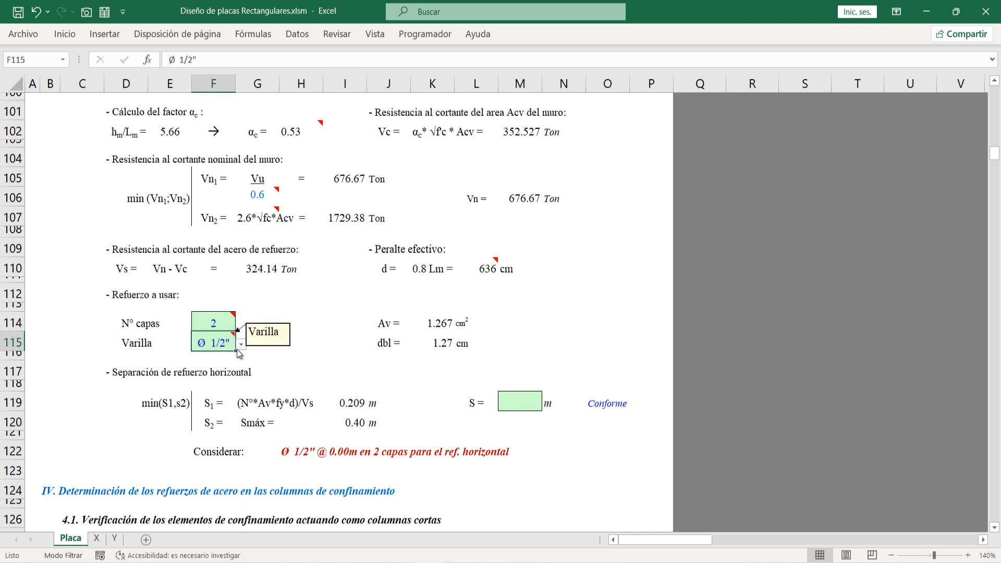
left_click(241, 345)
left_click(194, 385)
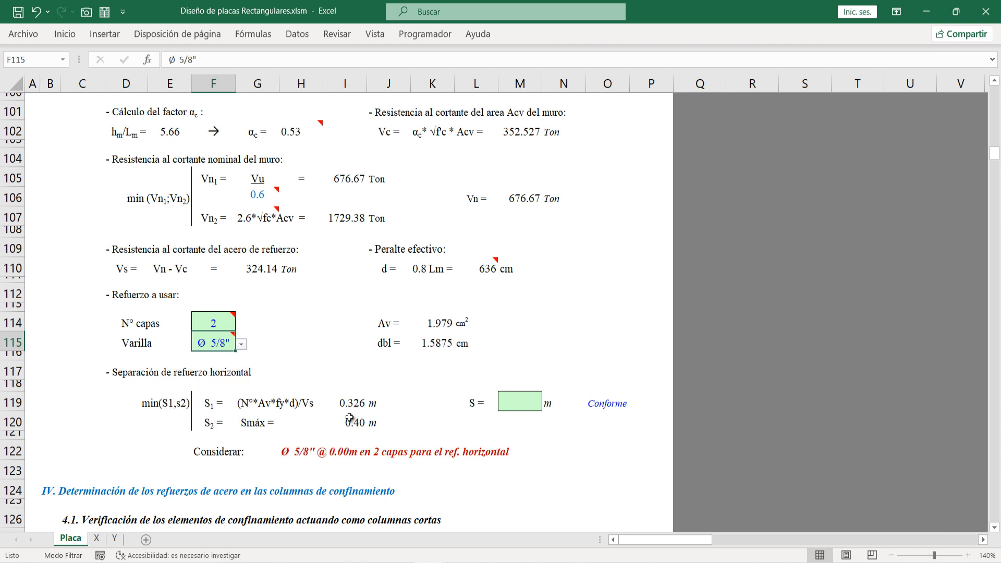
Step: Set the horizontal reinforcement spacing S to 0.32 m and review the resulting horizontal reinforcement proposal
left_click(533, 407)
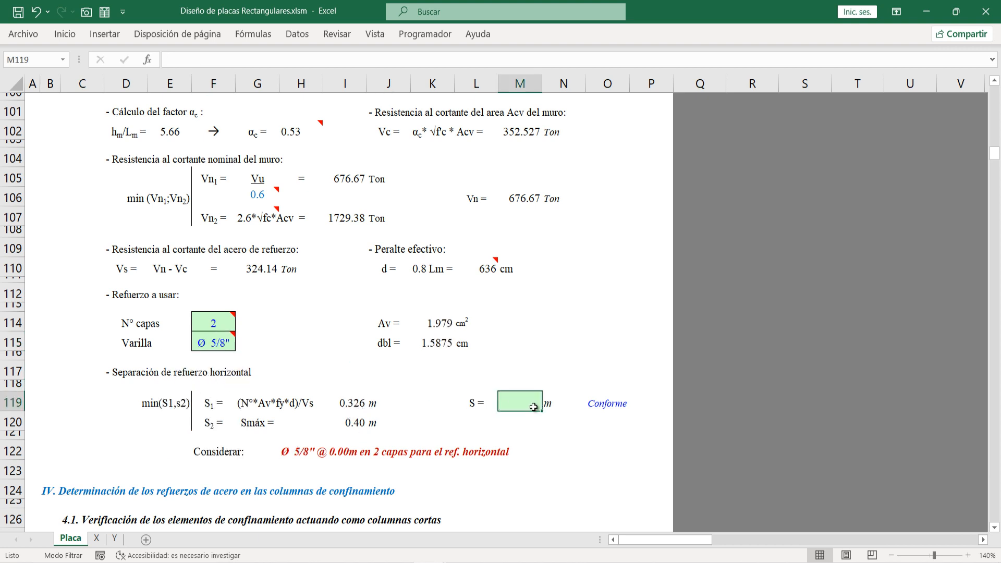
type("0.32")
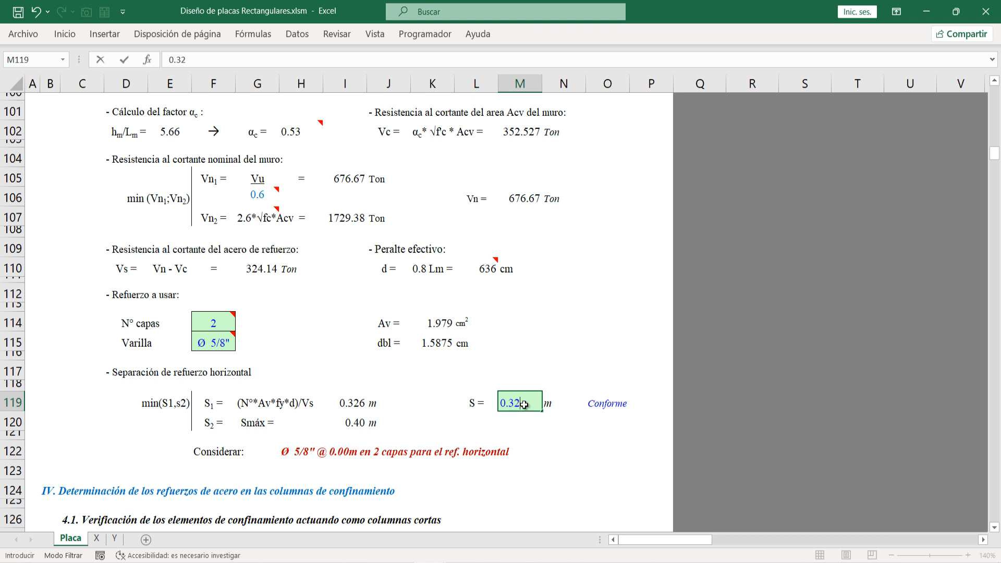
key("Return")
scroll(568, 376, "down", 2)
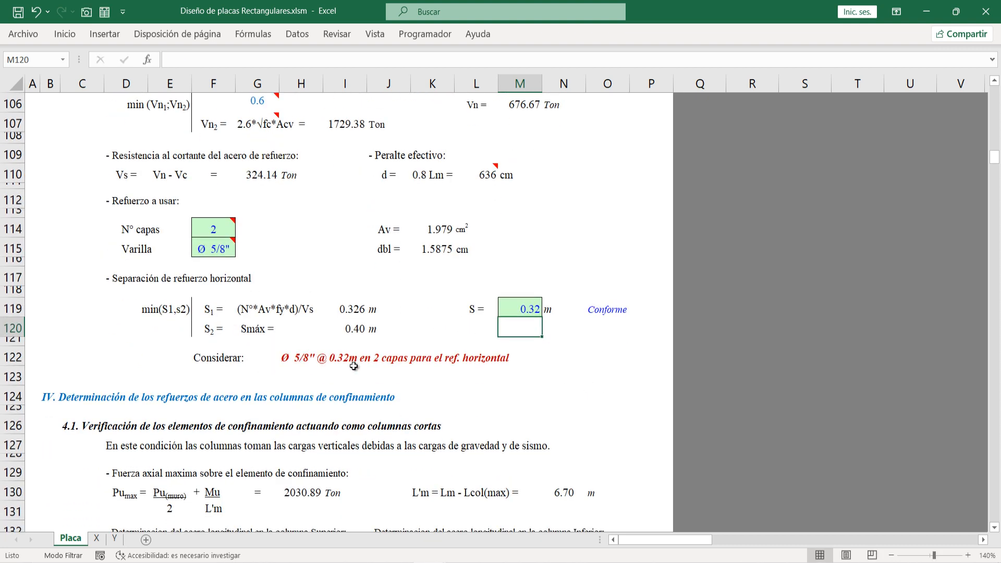
Step: Look over section IV on the confinement columns, from the short-column check 4.1 to the flexocompression check 4.2
scroll(199, 337, "down", 2)
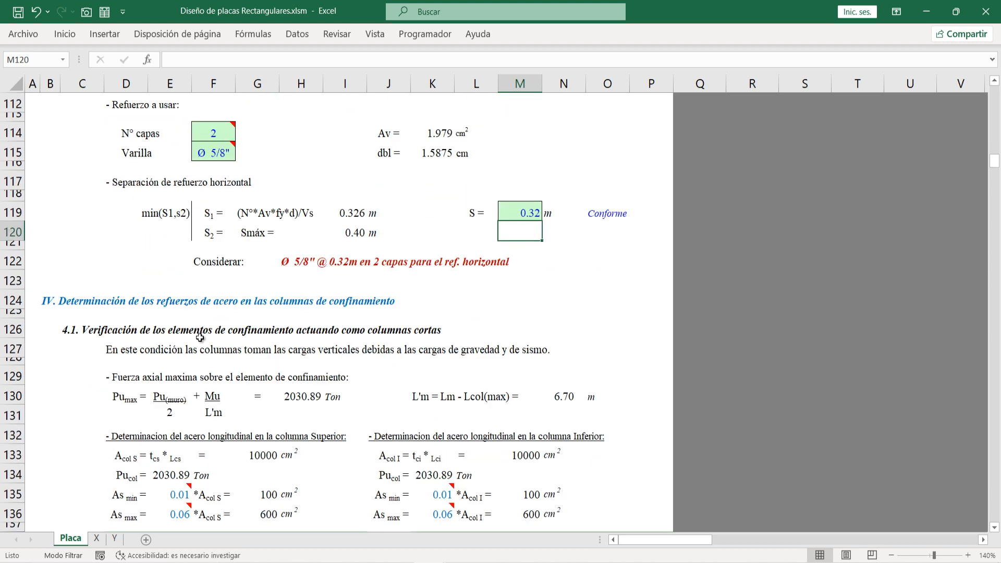
scroll(200, 338, "down", 2)
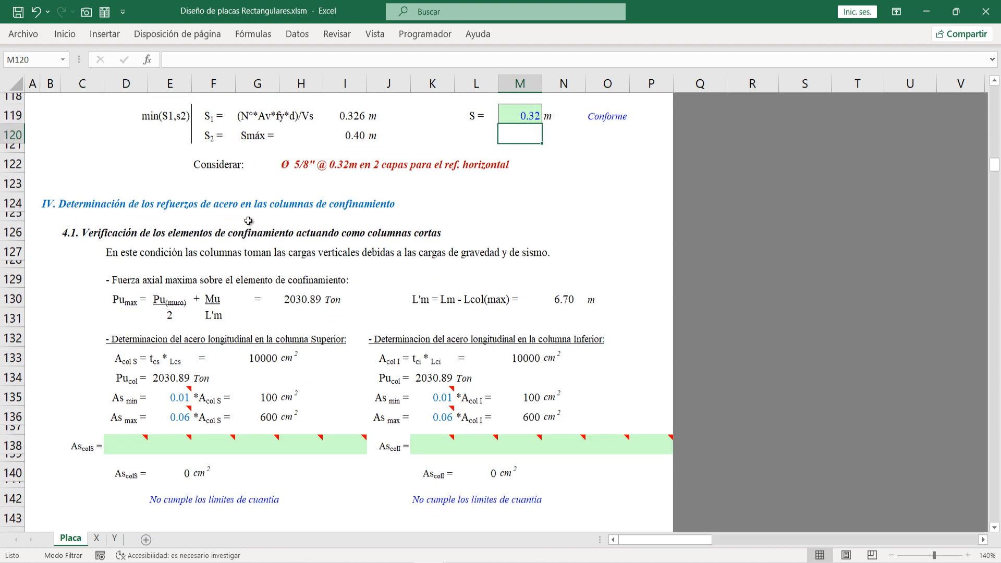
scroll(318, 303, "down", 1)
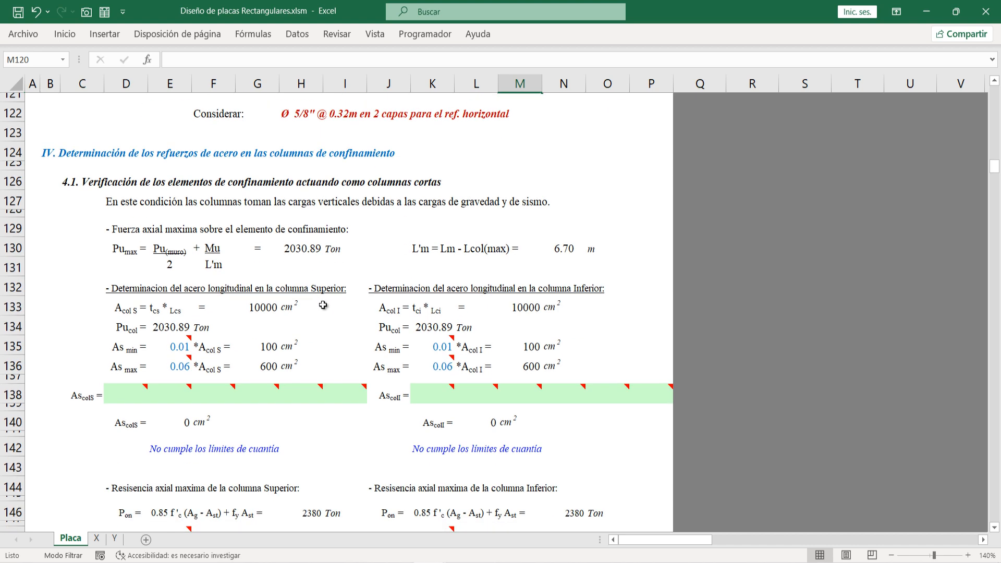
scroll(328, 307, "up", 4)
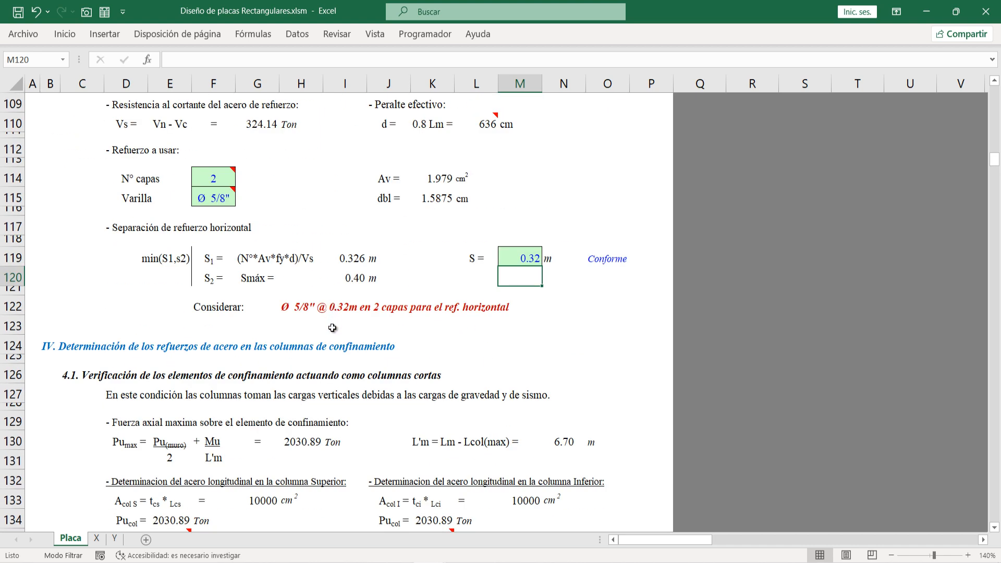
scroll(328, 344, "down", 12)
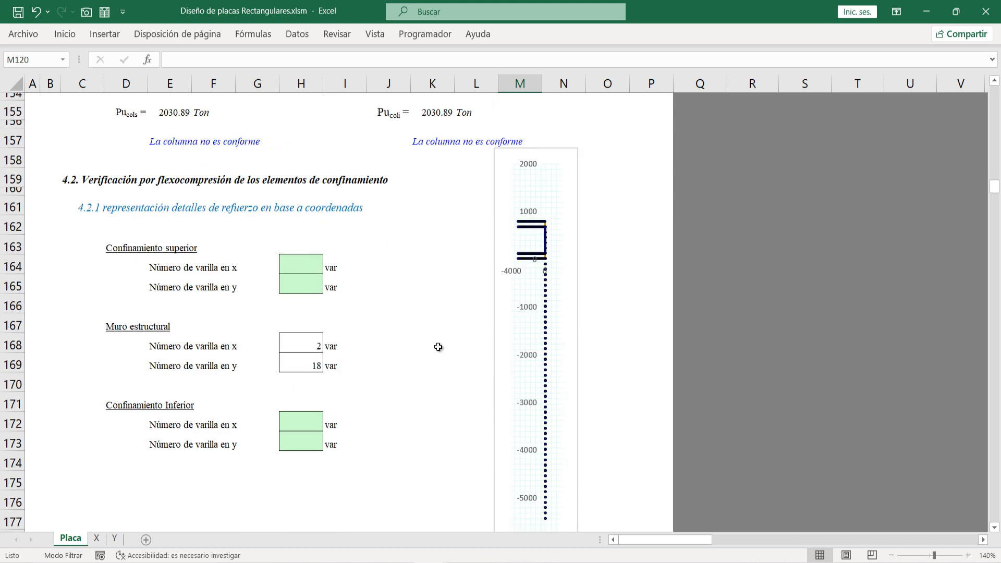
Step: Look back at the wall geometry, and examine how the maximum axial force Pu max and L'm are calculated in section 4.1
scroll(488, 353, "up", 20)
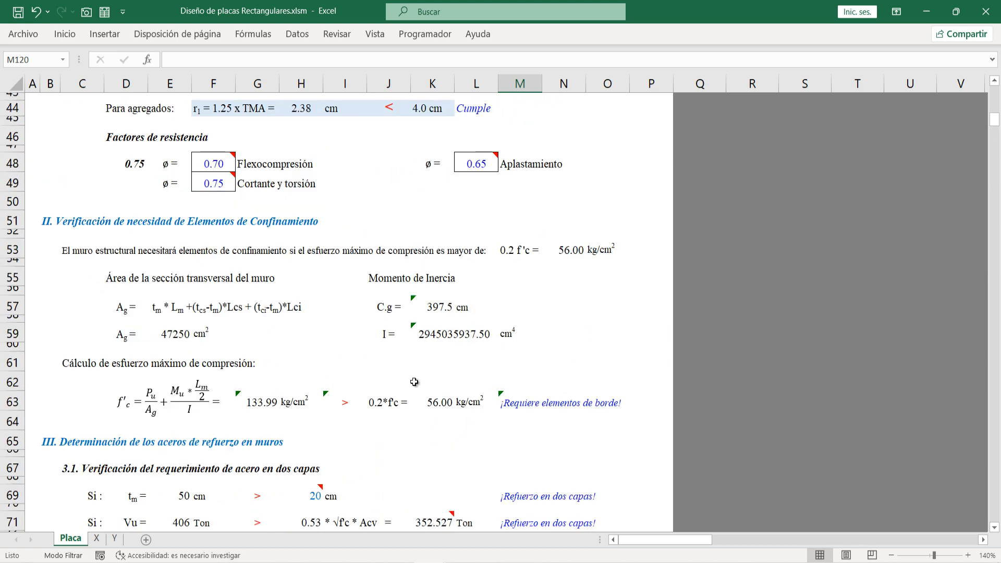
scroll(508, 341, "down", 3)
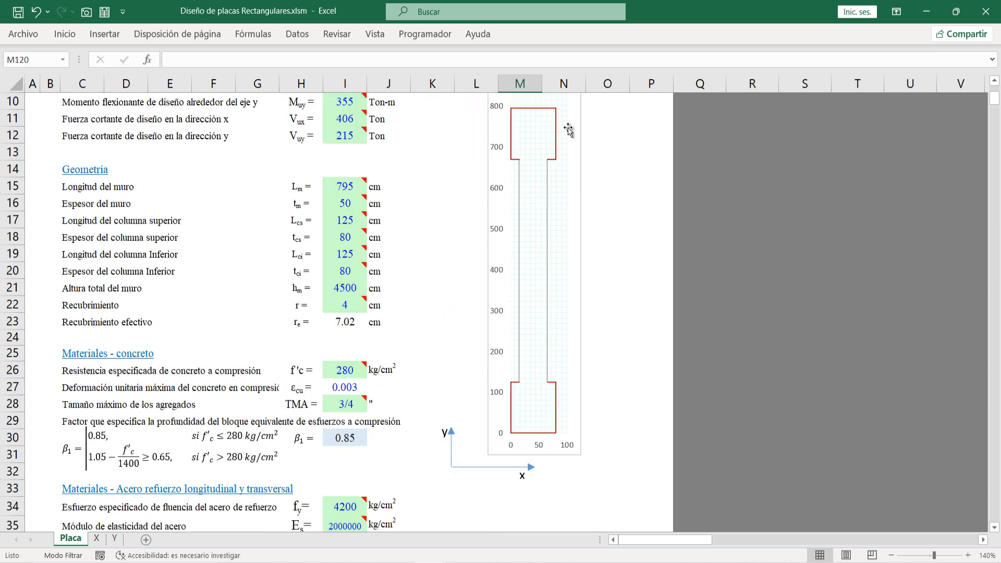
scroll(195, 350, "down", 20)
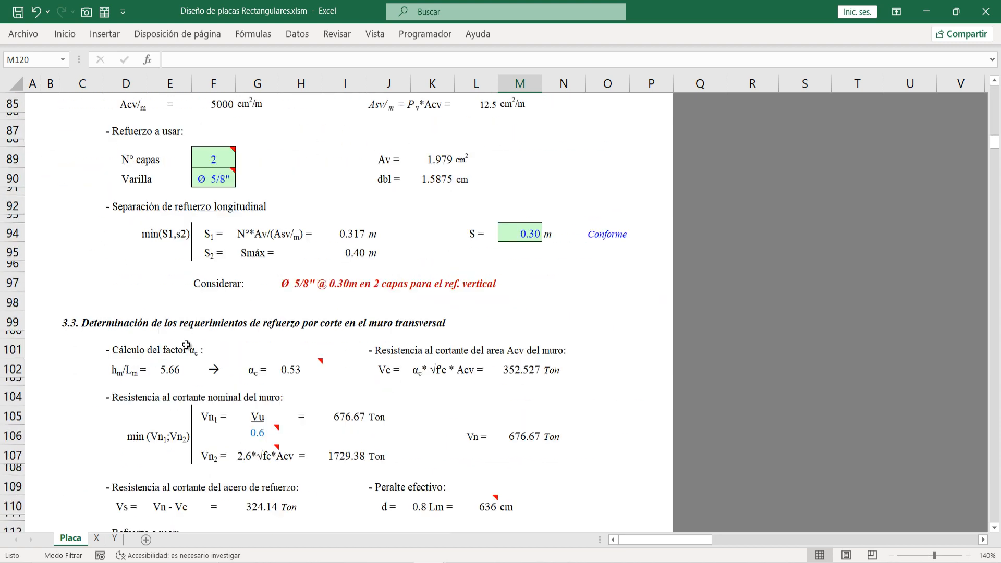
scroll(195, 350, "down", 12)
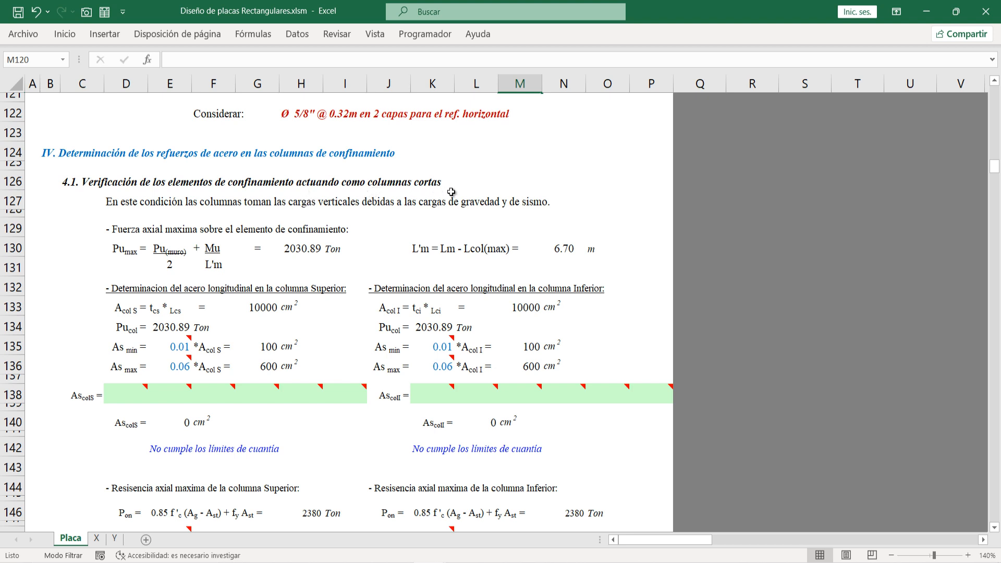
left_click(120, 200)
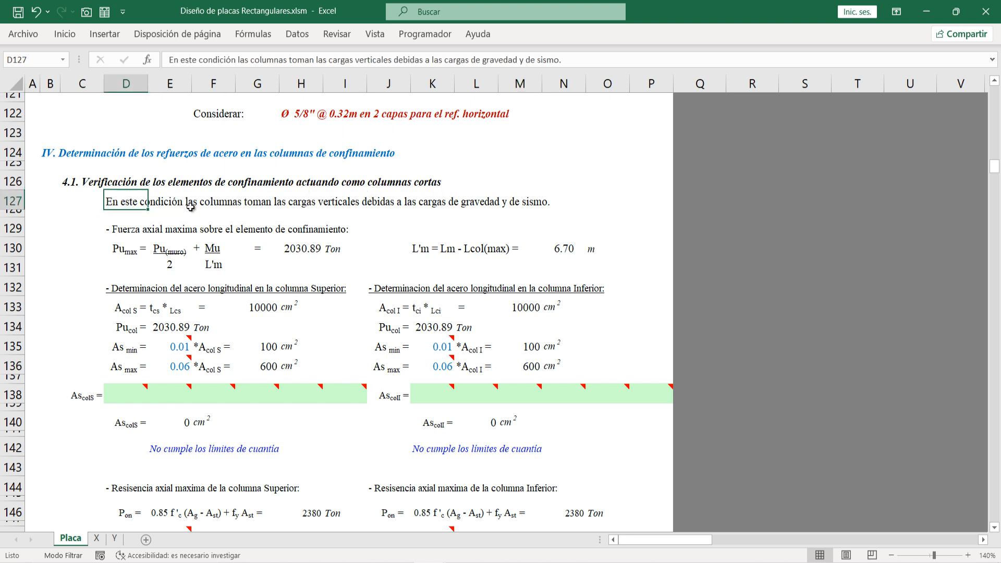
left_click(122, 236)
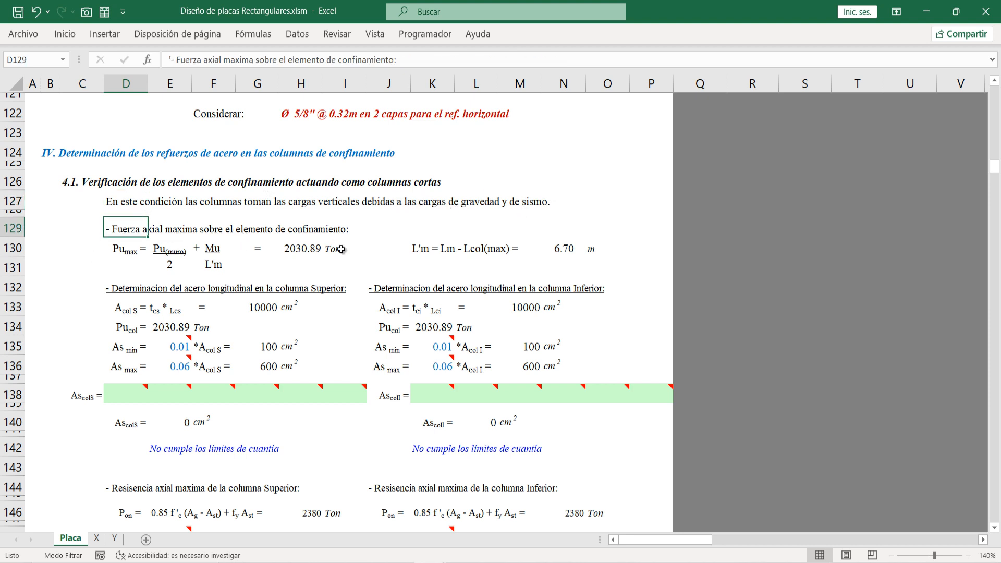
left_click(145, 254)
left_click(246, 261)
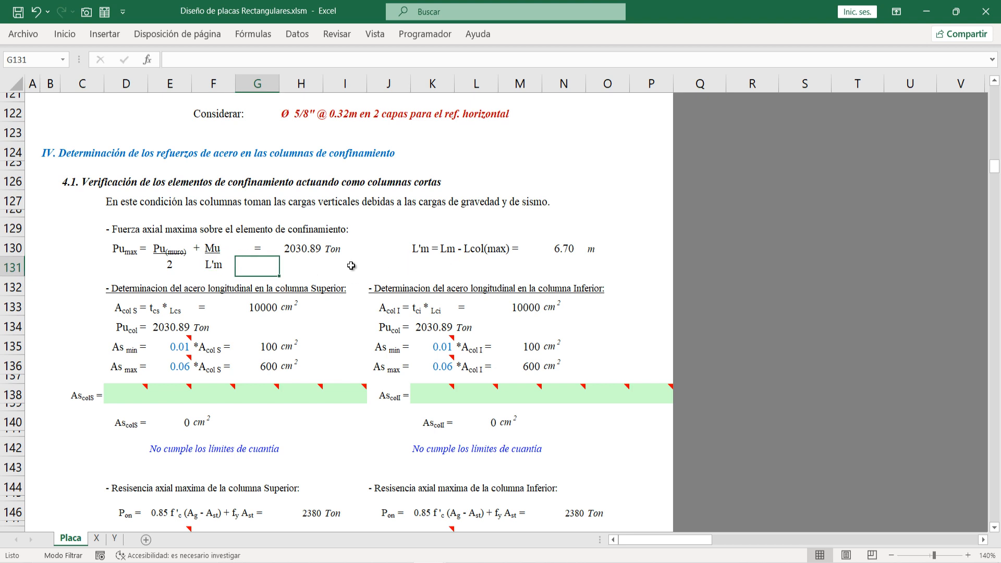
left_click(476, 249)
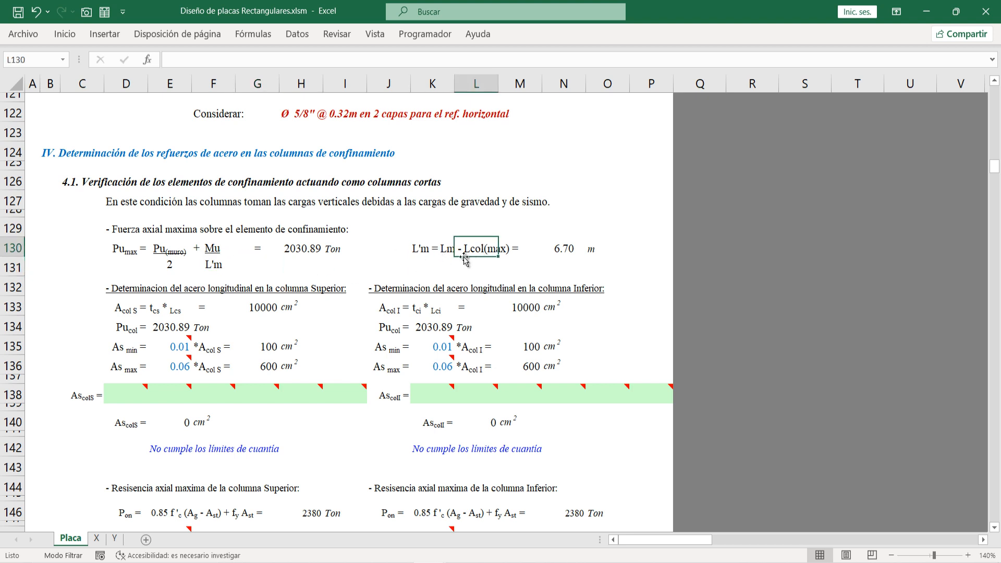
left_click(556, 249)
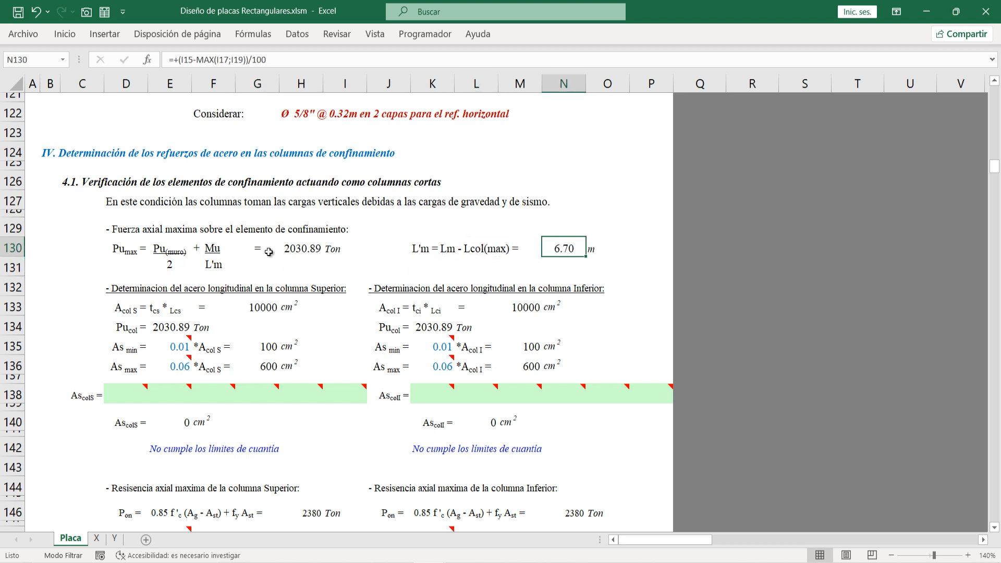
left_click(300, 249)
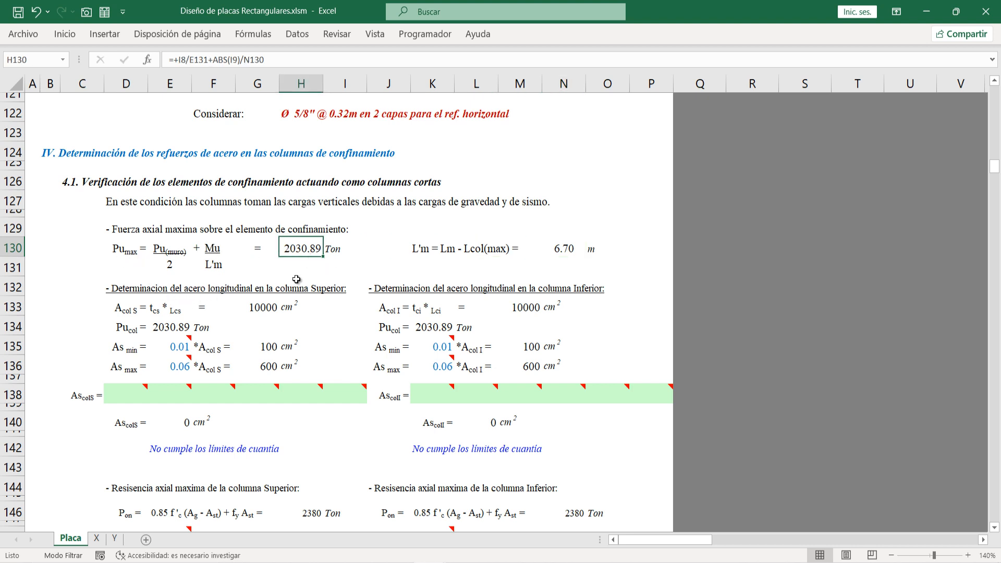
Step: Examine the upper confinement column's area, axial load Pu col and minimum steel ratio under the longitudinal steel determination
scroll(296, 279, "down", 1)
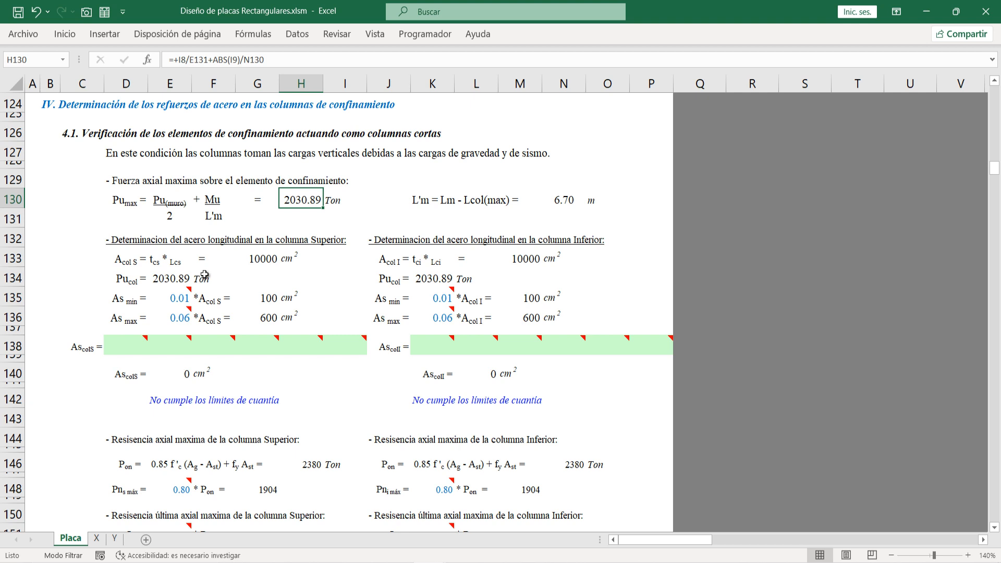
left_click(130, 261)
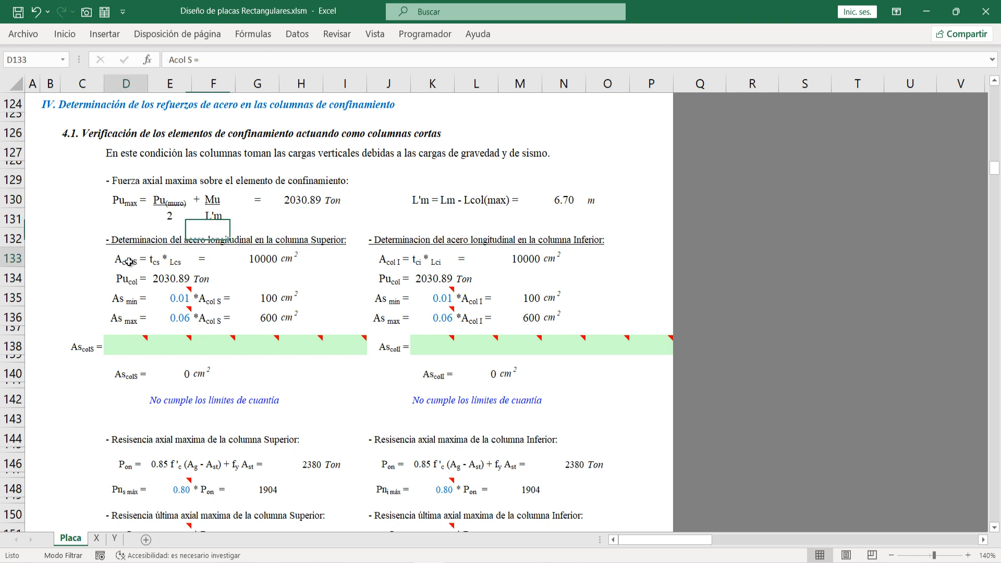
left_click(252, 263)
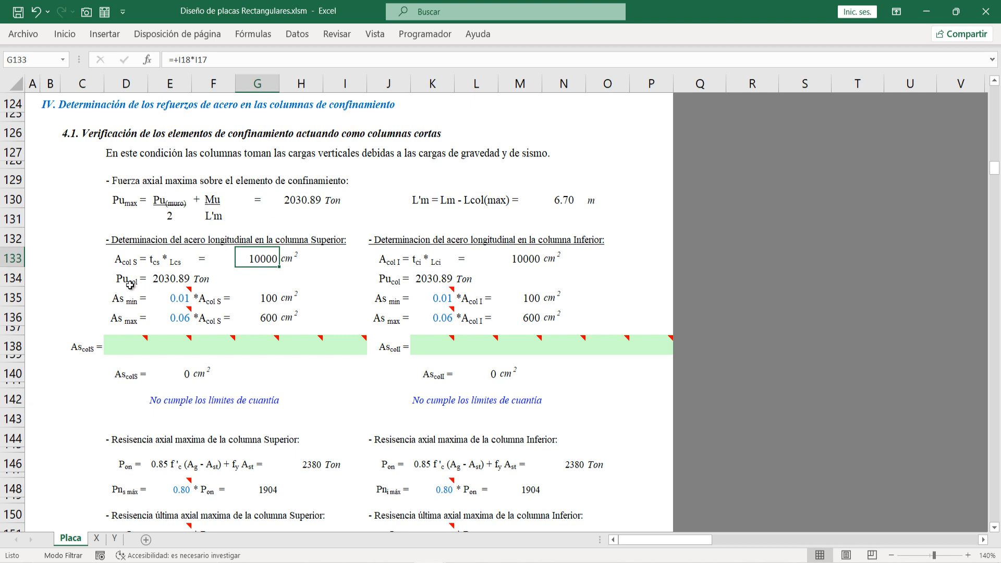
left_click(157, 281)
left_click(128, 298)
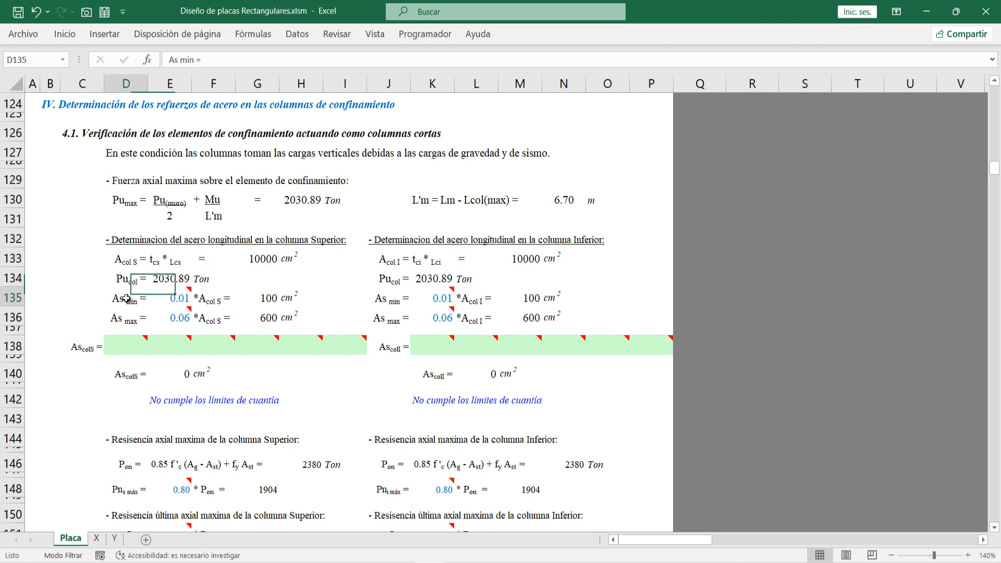
left_click(174, 304)
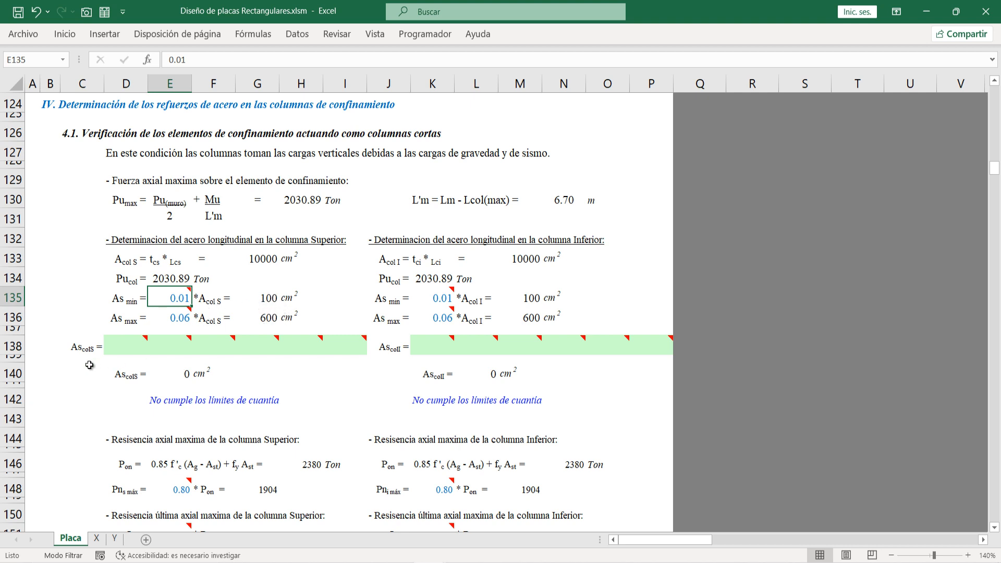
Step: Try 20 bars of Ø 1" as the upper column's longitudinal steel (As colS)
left_click(130, 345)
mouse_move(160, 355)
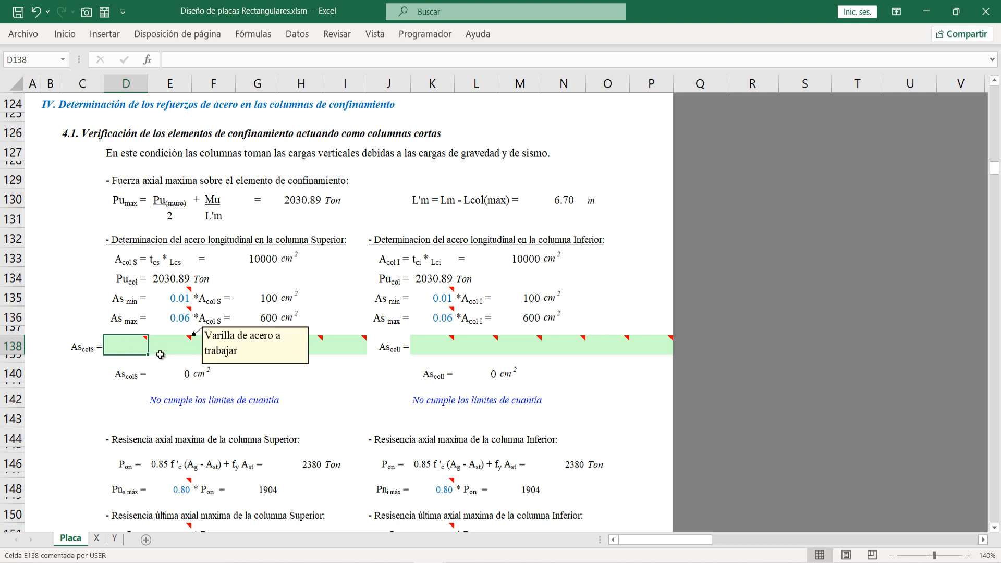
type("30")
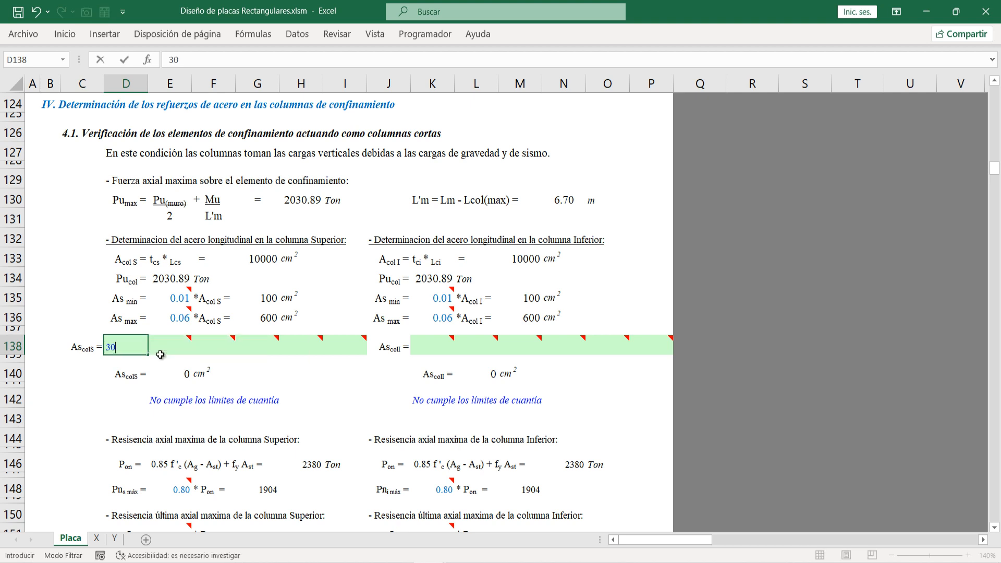
type("20")
key("Return")
left_click(175, 351)
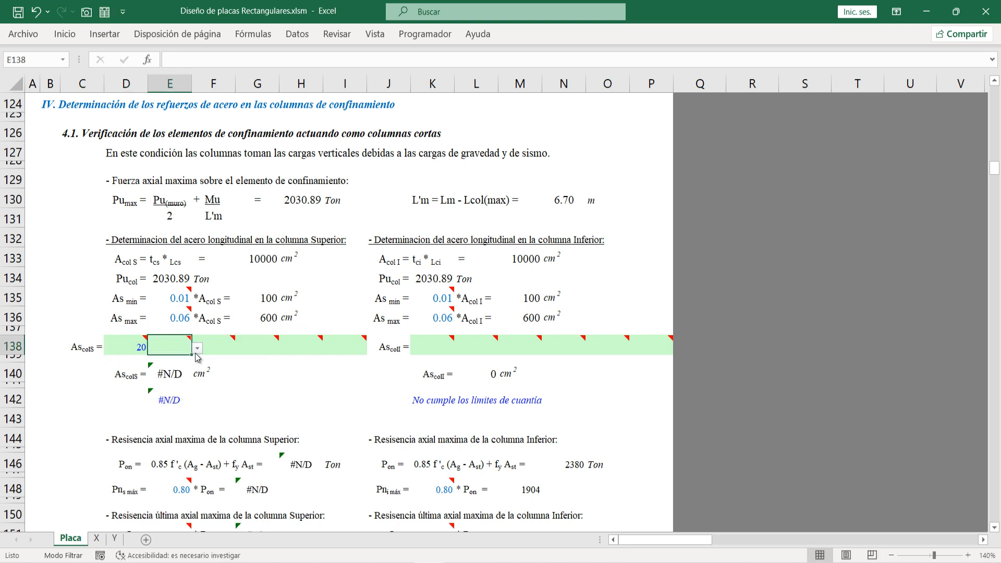
left_click(197, 348)
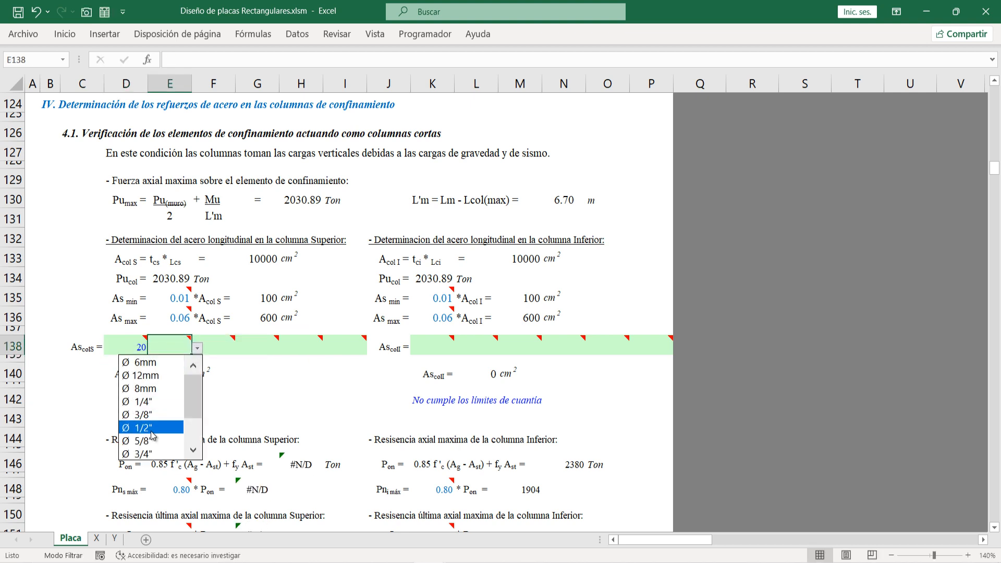
scroll(151, 437, "down", 1)
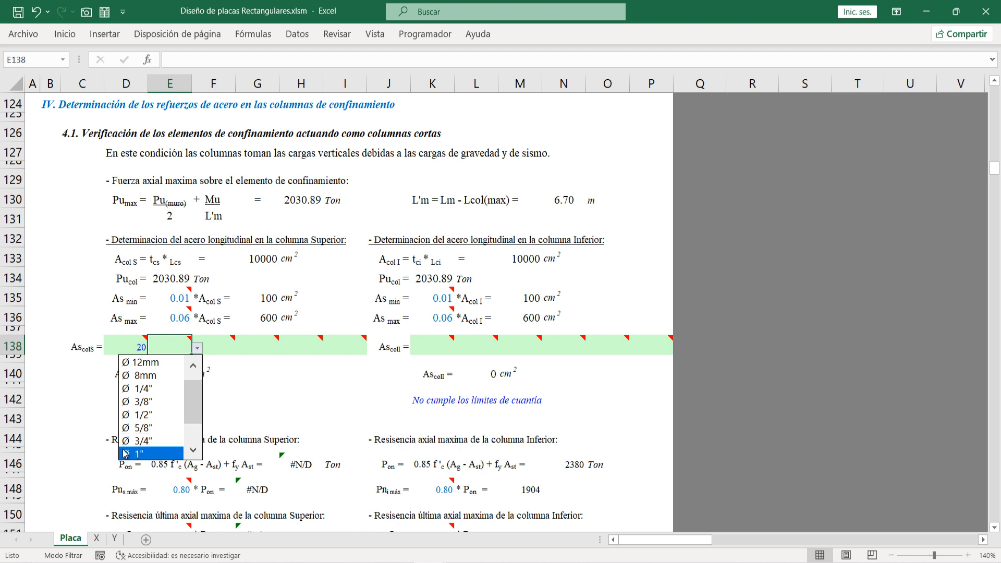
left_click(125, 454)
left_click(202, 416)
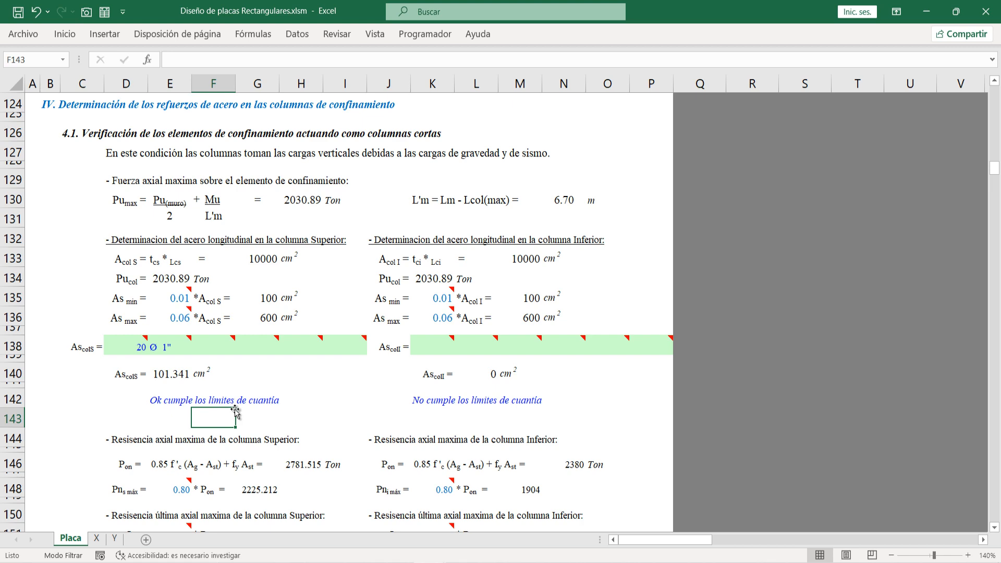
Step: Check the upper column's axial resistance verification and set its As colS bar count to 34
scroll(233, 404, "down", 3)
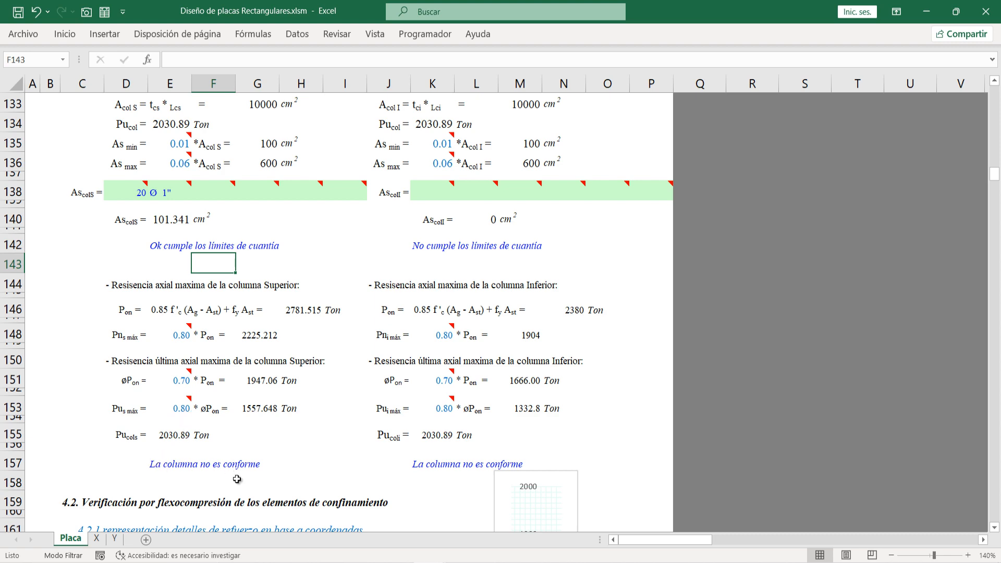
scroll(207, 510, "up", 2)
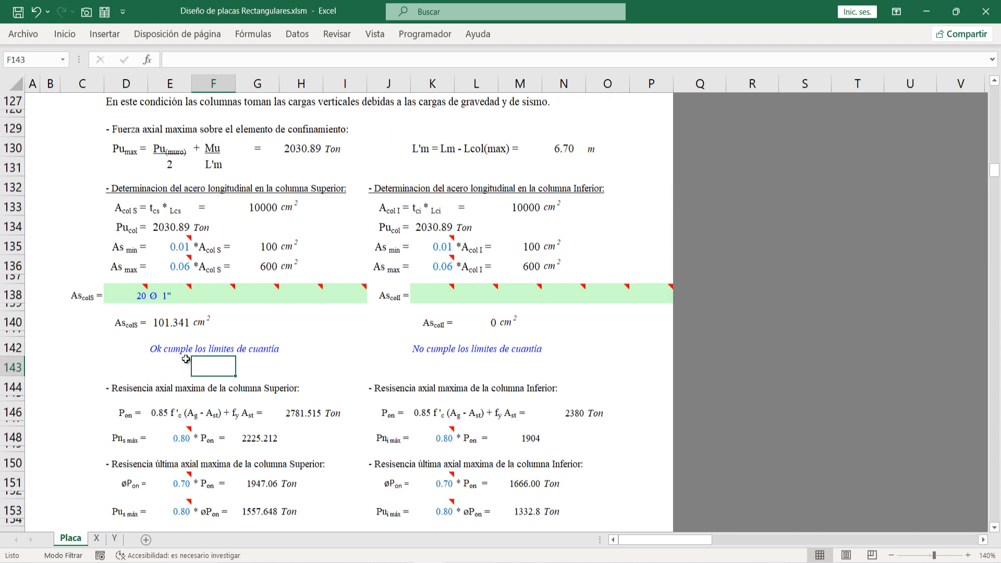
left_click(140, 296)
scroll(152, 400, "down", 2)
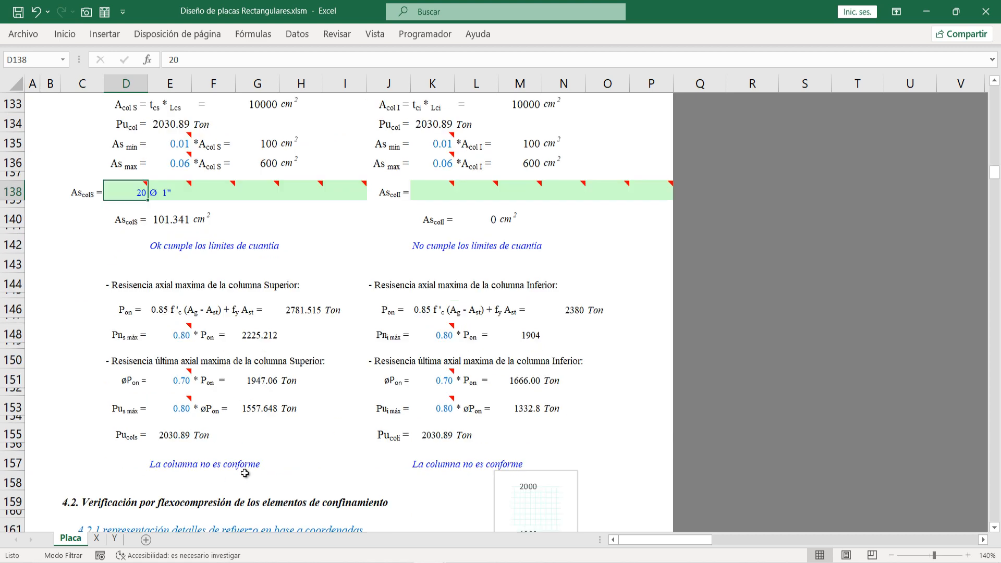
scroll(152, 399, "up", 2)
mouse_move(142, 292)
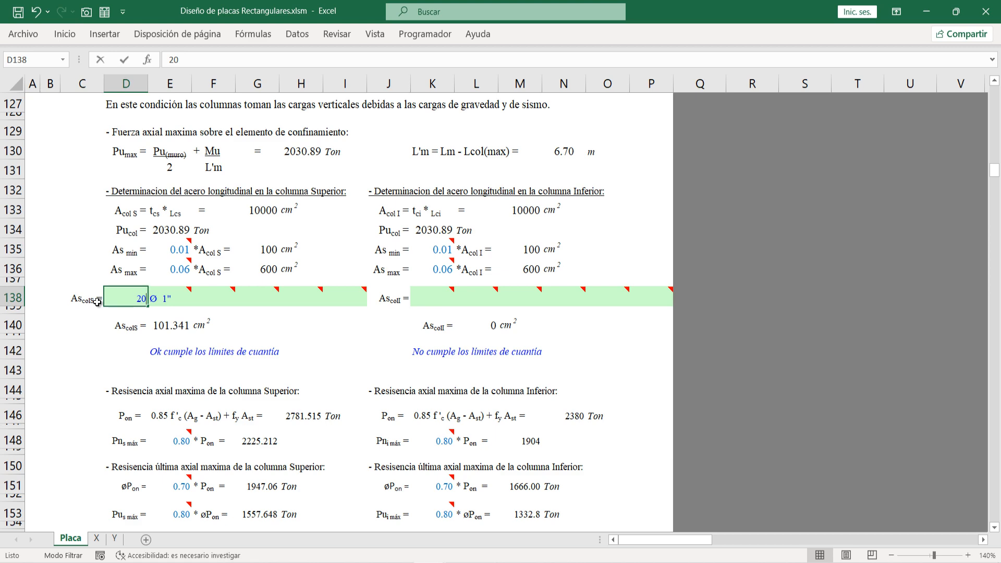
type("34")
key("Return")
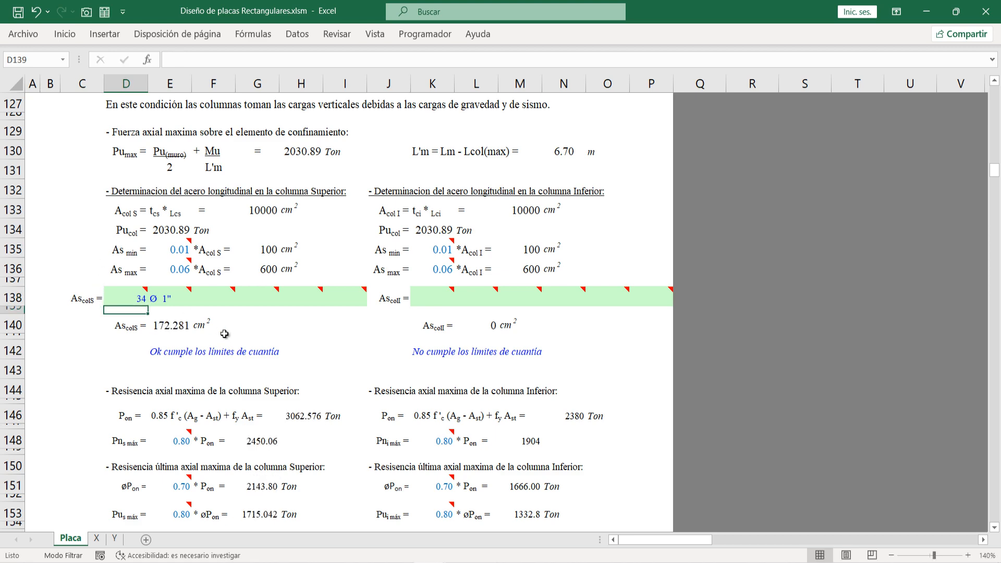
Step: Change the upper column's bar diameter to Ø 1 3/8" and check the column's conformity result
scroll(224, 333, "down", 4)
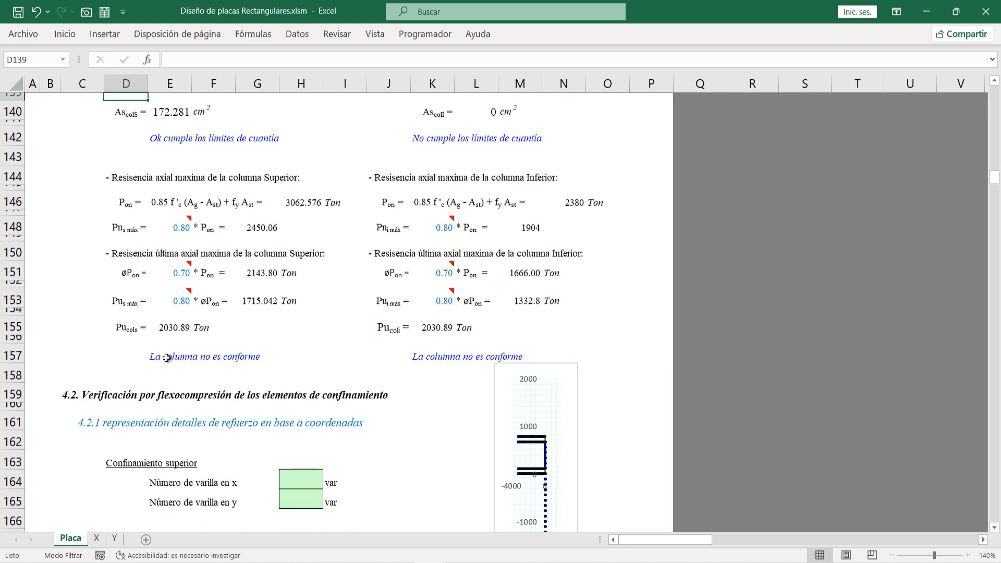
scroll(167, 358, "up", 3)
left_click(174, 253)
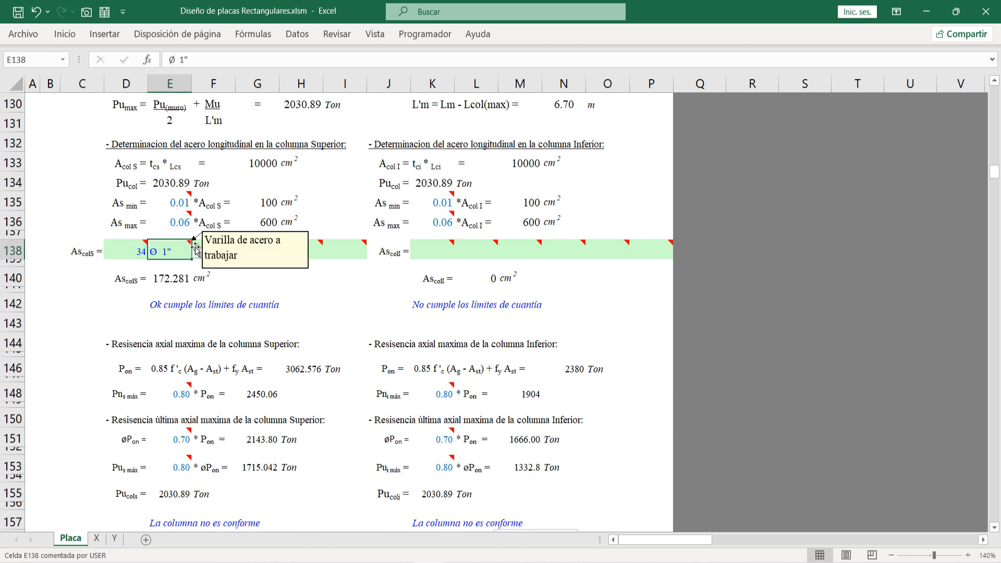
left_click(197, 251)
left_click(147, 345)
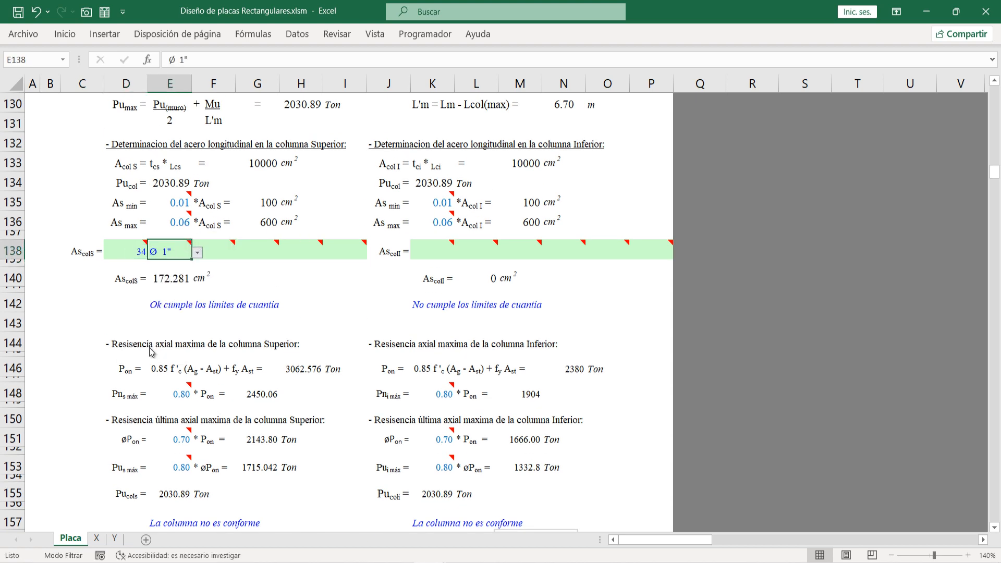
scroll(206, 351, "down", 2)
scroll(206, 351, "down", 1)
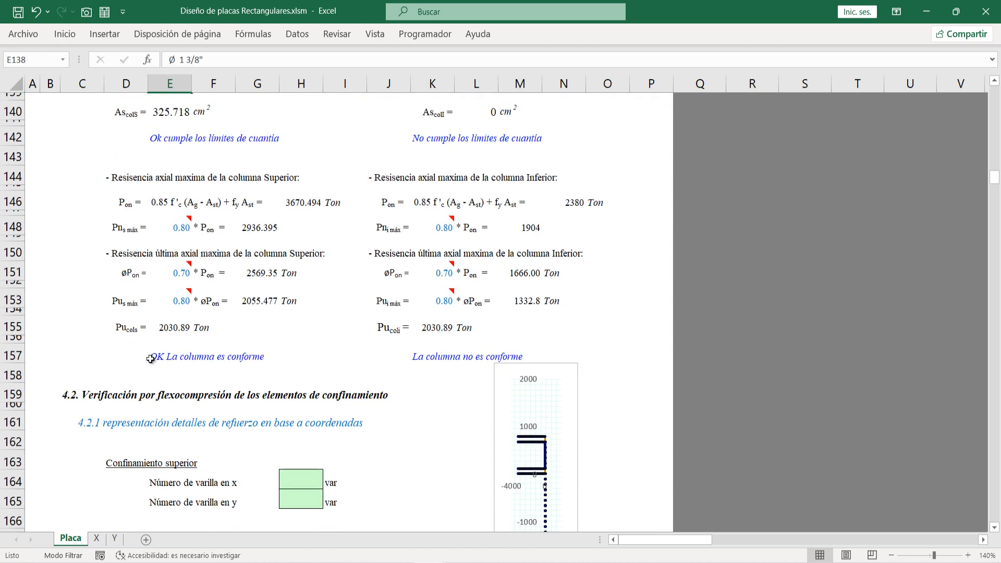
left_click_drag(157, 356, 219, 355)
scroll(158, 399, "up", 2)
Step: Examine the upper column's maximum and ultimate axial resistance calculations and the formula behind its conformity check
left_click(125, 333)
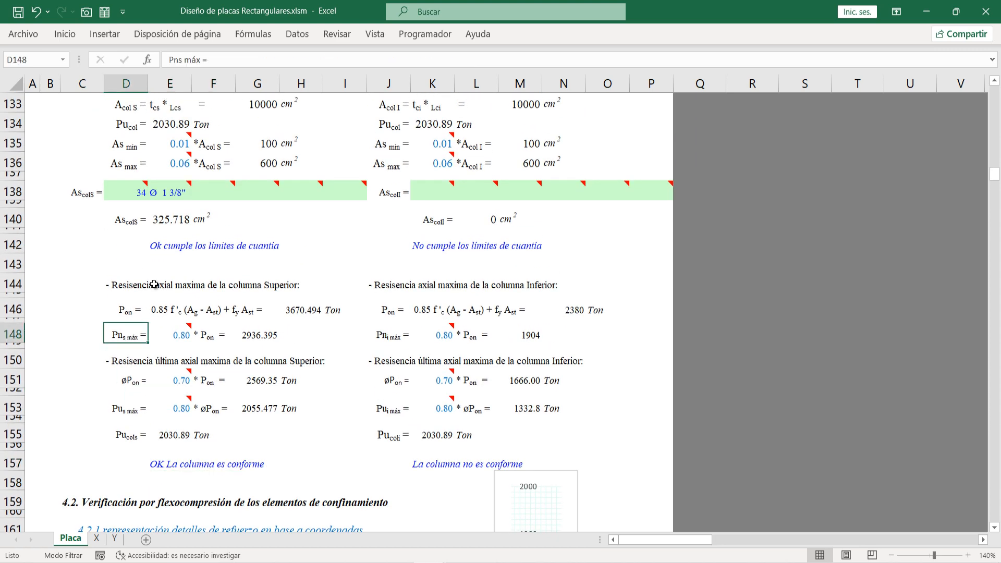
left_click(117, 286)
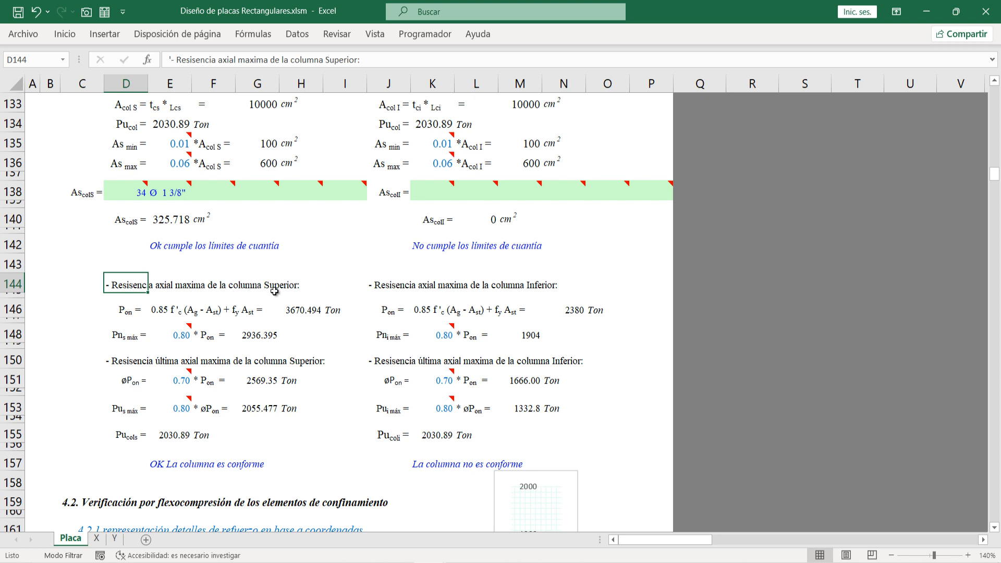
left_click(224, 291)
left_click(296, 295)
left_click(269, 311)
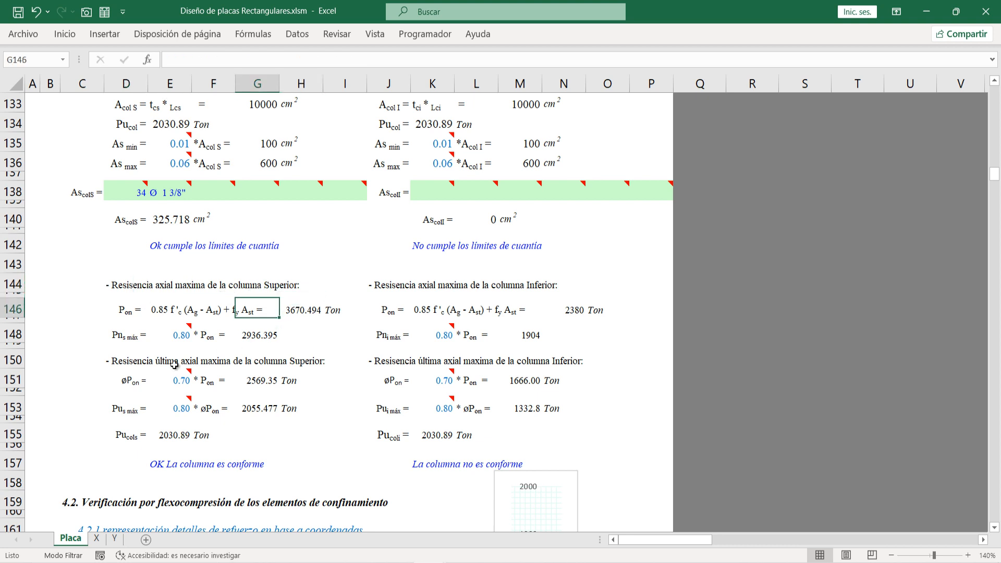
left_click(130, 366)
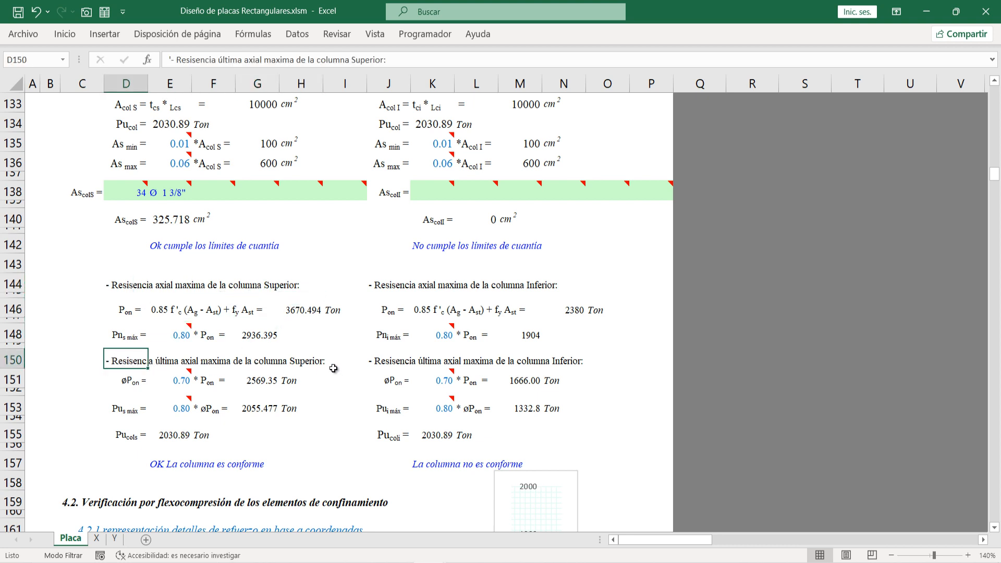
left_click(168, 468)
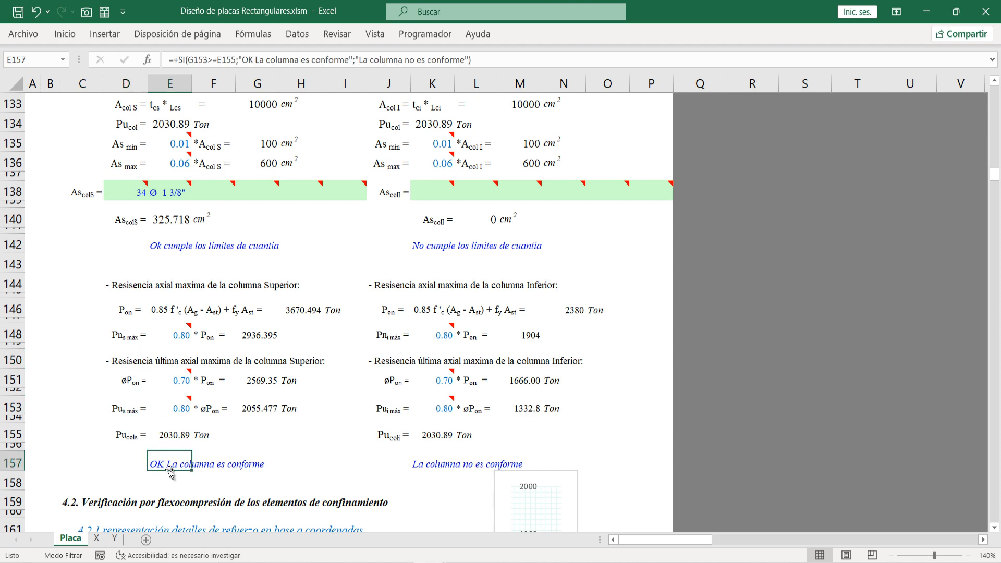
Step: Set the lower column's longitudinal steel (As colI) to 34 bars of Ø 1 3/8"
scroll(224, 438, "up", 2)
left_click(434, 289)
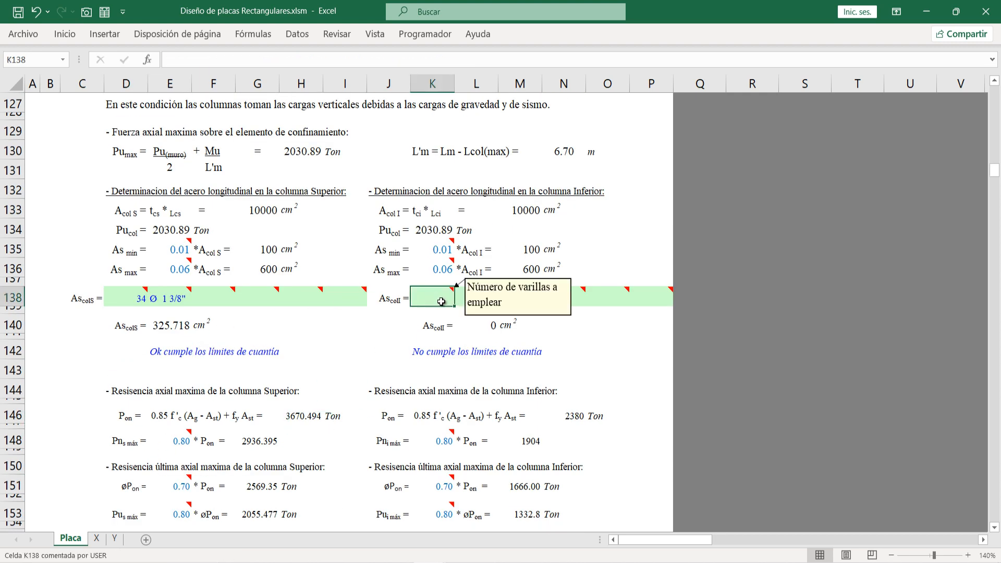
type("34")
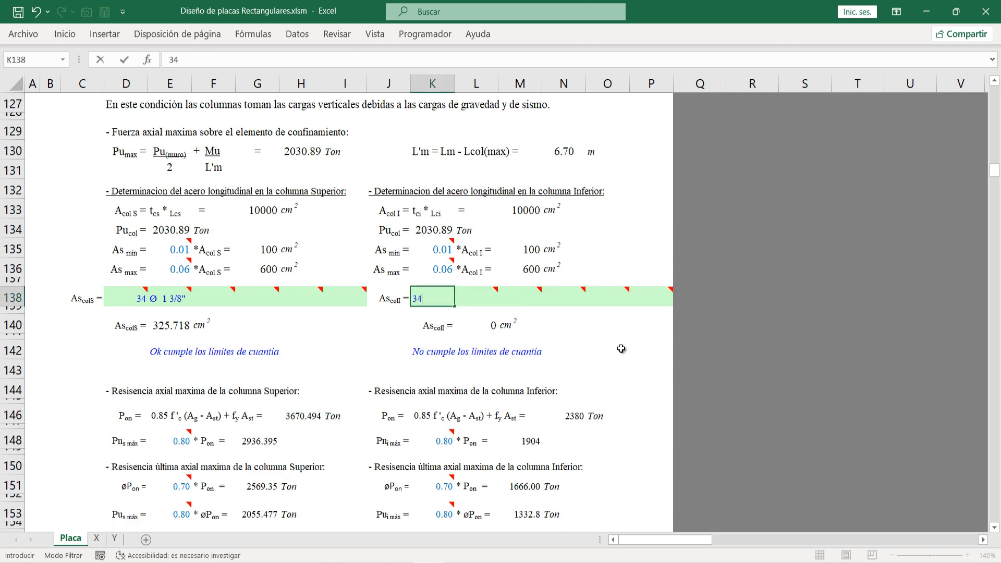
key("Return")
left_click(508, 290)
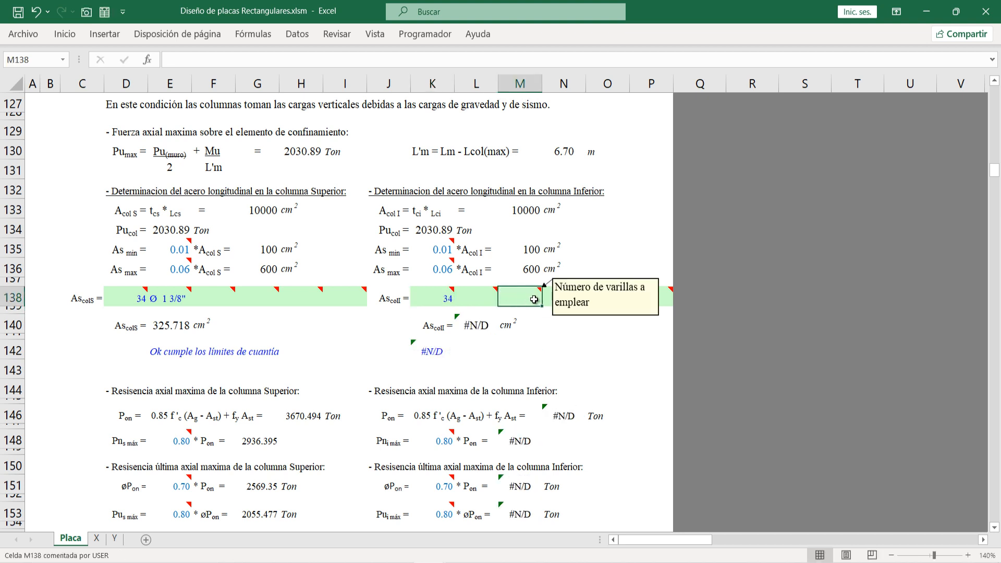
left_click(477, 293)
left_click(503, 300)
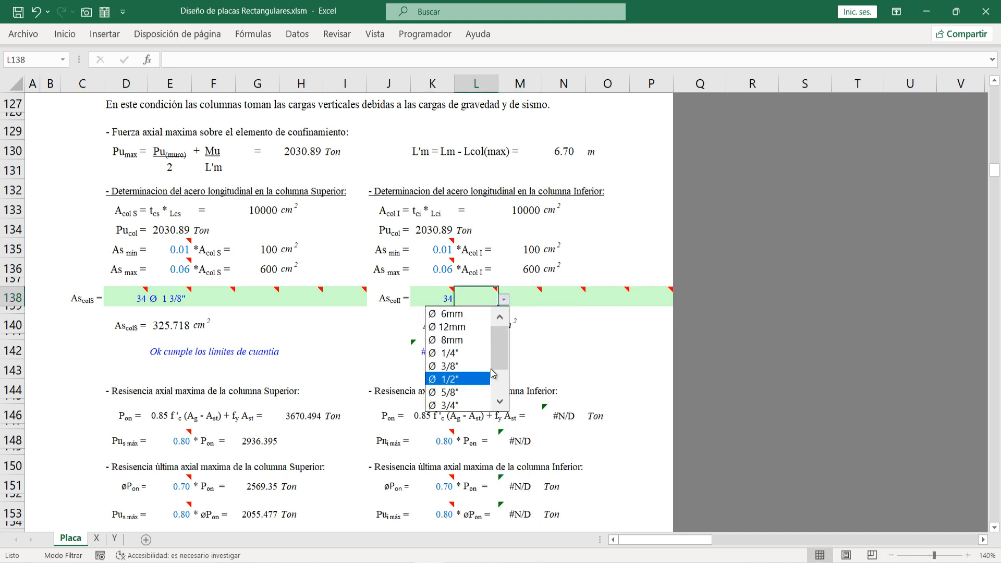
left_click_drag(504, 356, 504, 382)
left_click(453, 392)
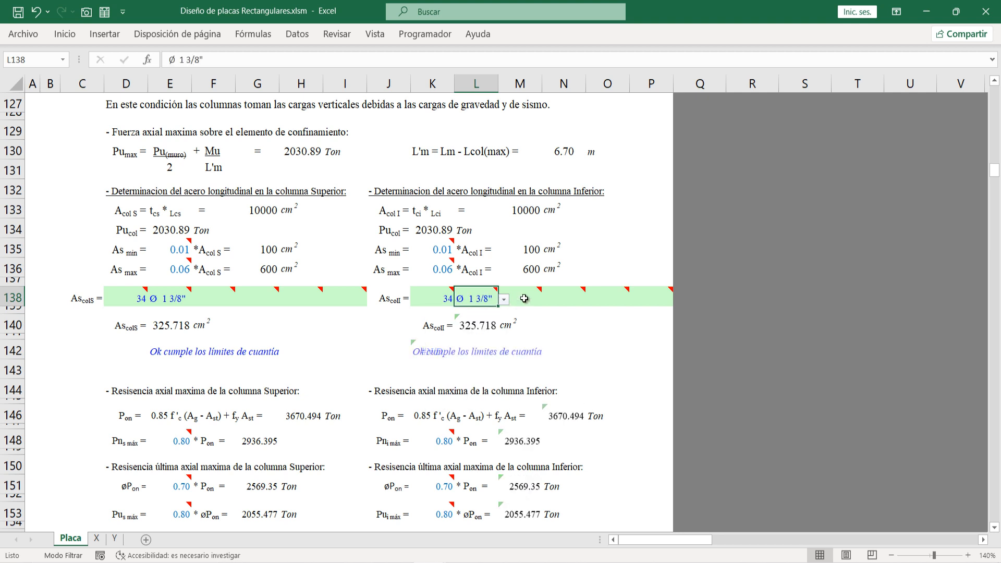
Step: Try adding 2 bars of Ø 1" to the lower column's longitudinal steel and check its conformity result
left_click(526, 296)
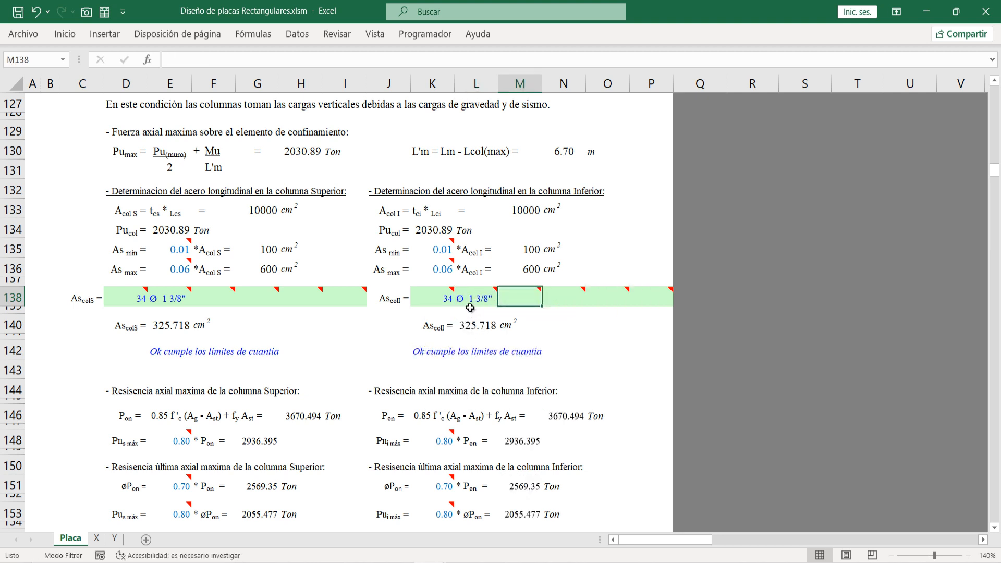
mouse_move(476, 302)
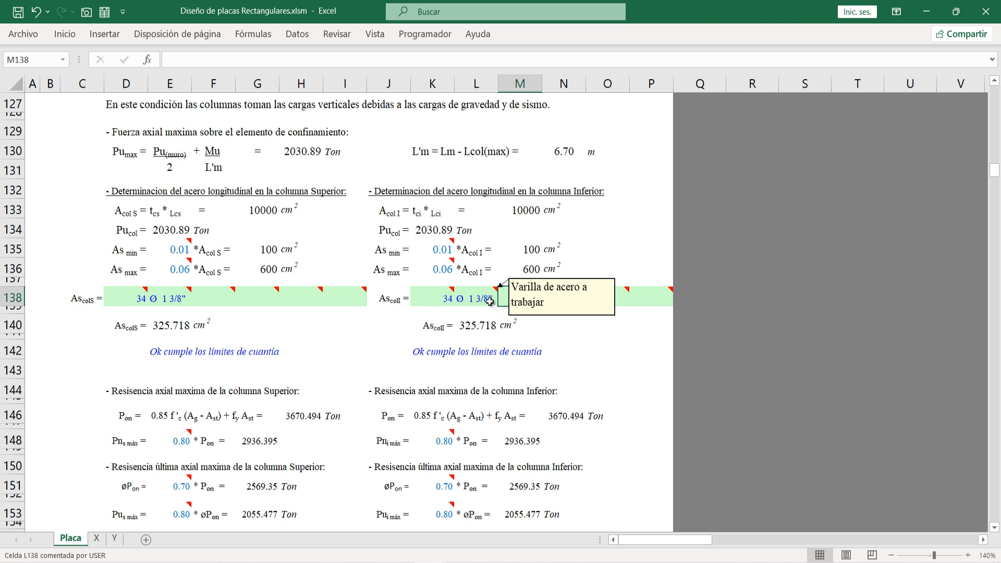
mouse_move(526, 299)
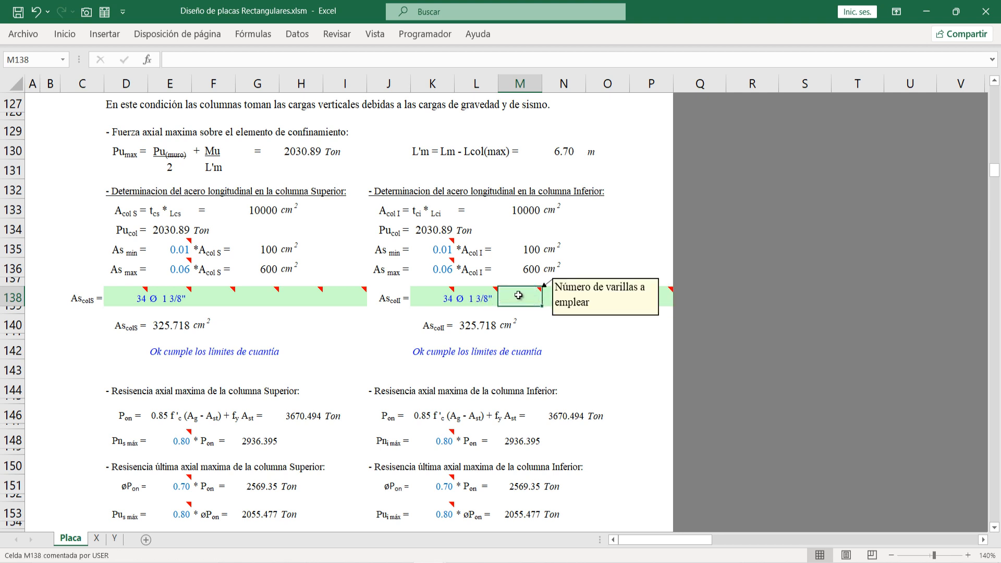
type("2")
key("Tab")
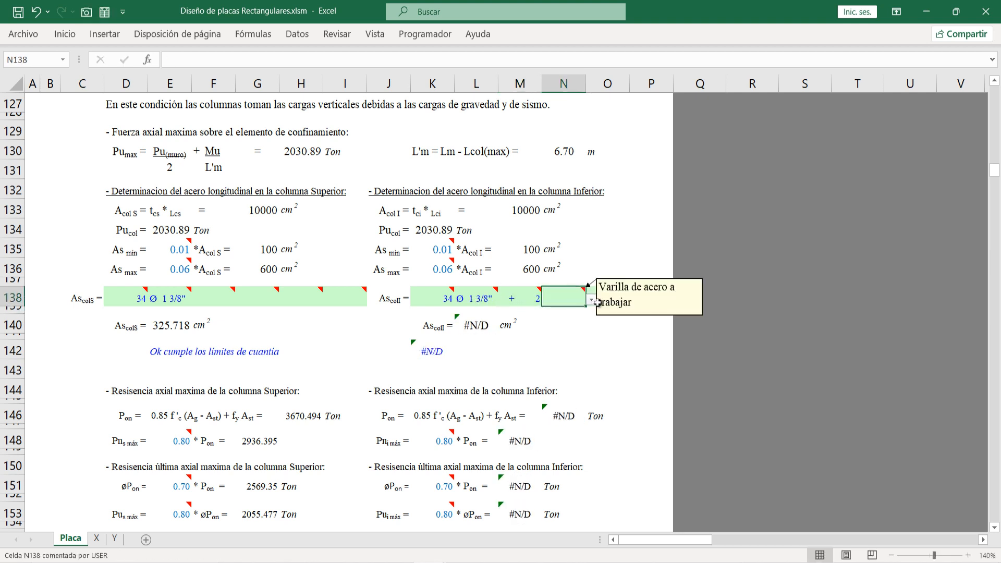
left_click(592, 301)
scroll(553, 383, "down", 1)
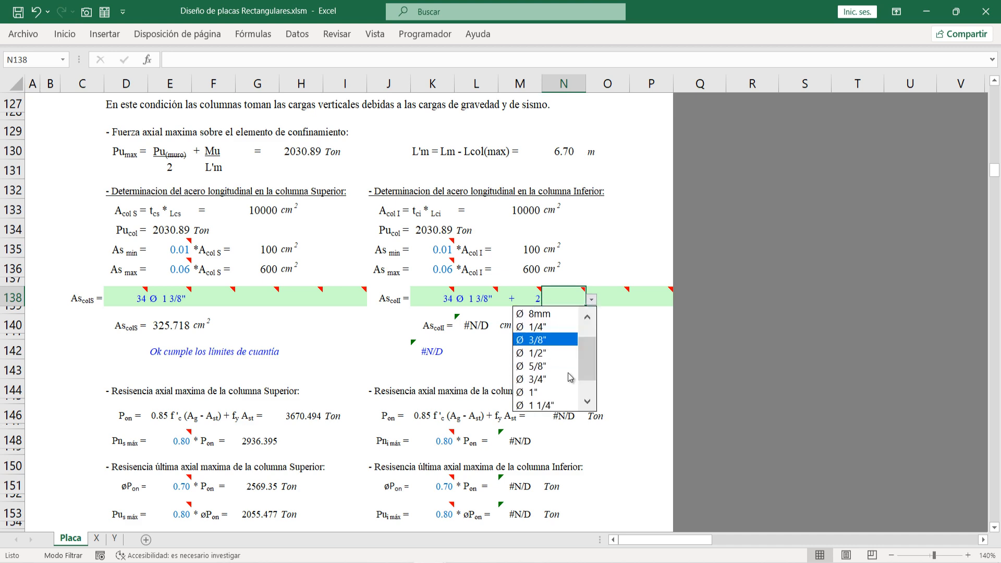
left_click(554, 391)
key("Return")
scroll(570, 250, "down", 2)
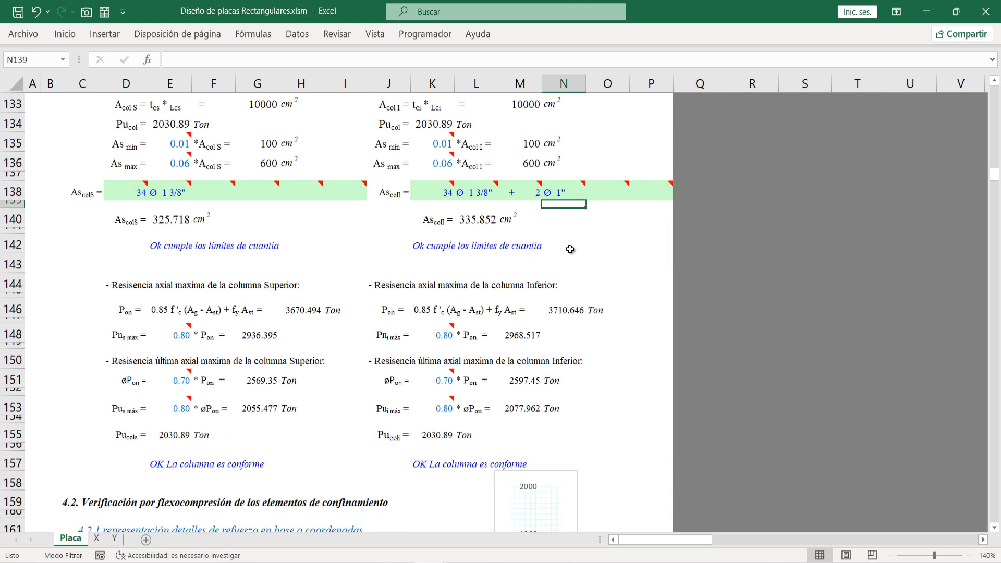
Step: Clear the additional 2 Ø 1" bars from the lower column's longitudinal steel
left_click_drag(521, 191, 561, 198)
key("Delete")
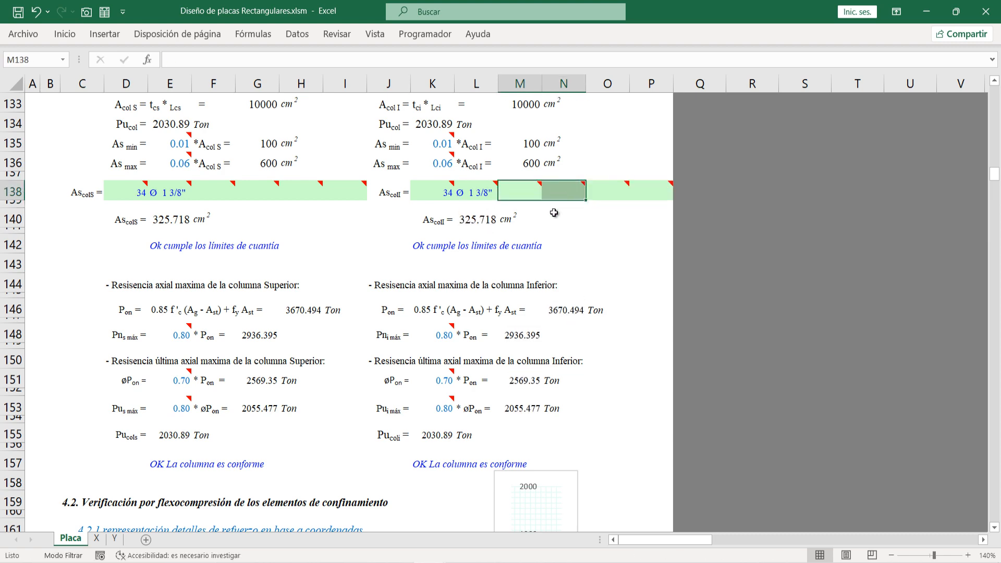
left_click(553, 212)
Step: Review both columns' axial resistance checks against the reinforcement layout inputs and plot in section 4.2.1
scroll(359, 269, "down", 1)
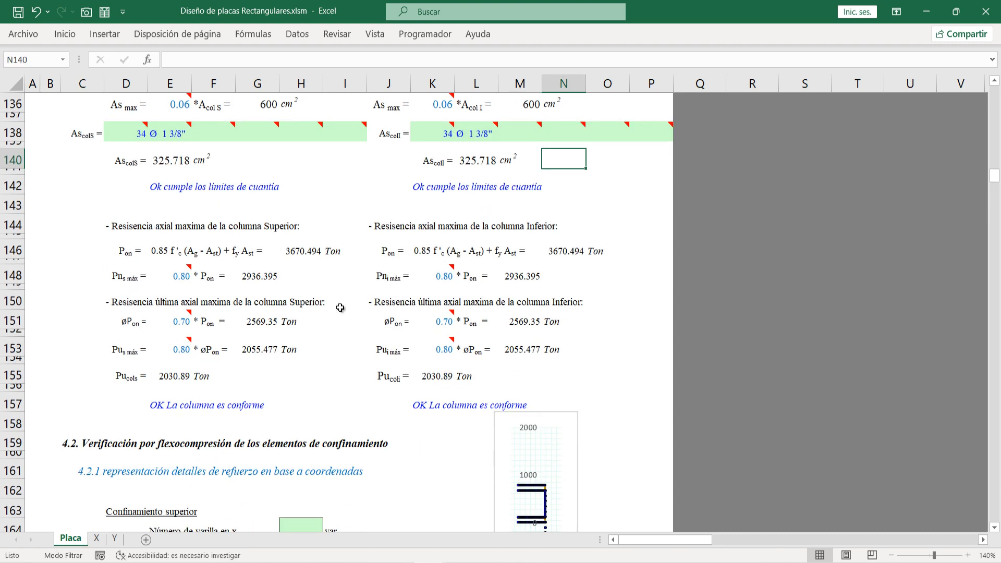
scroll(419, 348, "down", 2)
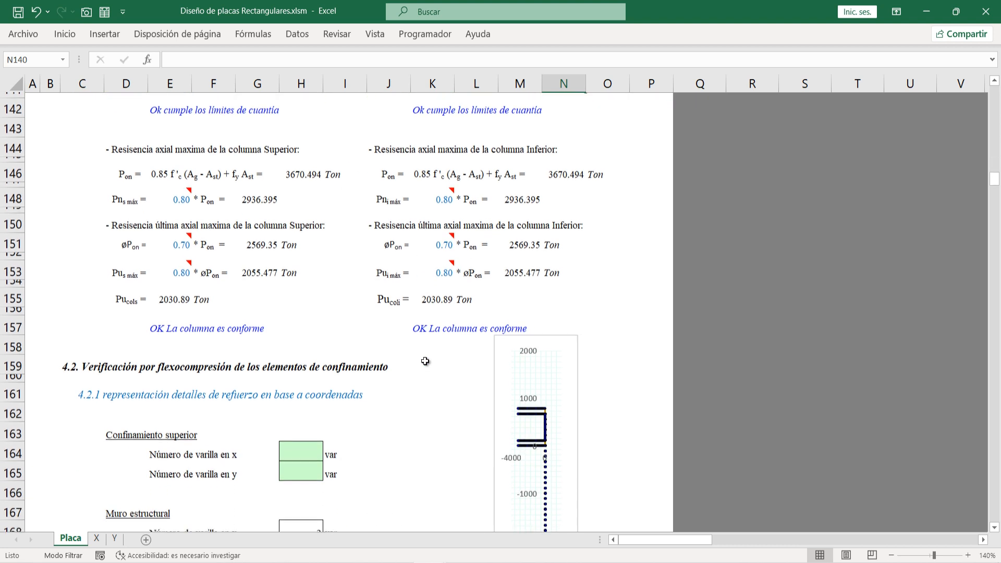
scroll(402, 369, "up", 1)
left_click_drag(564, 327, 114, 199)
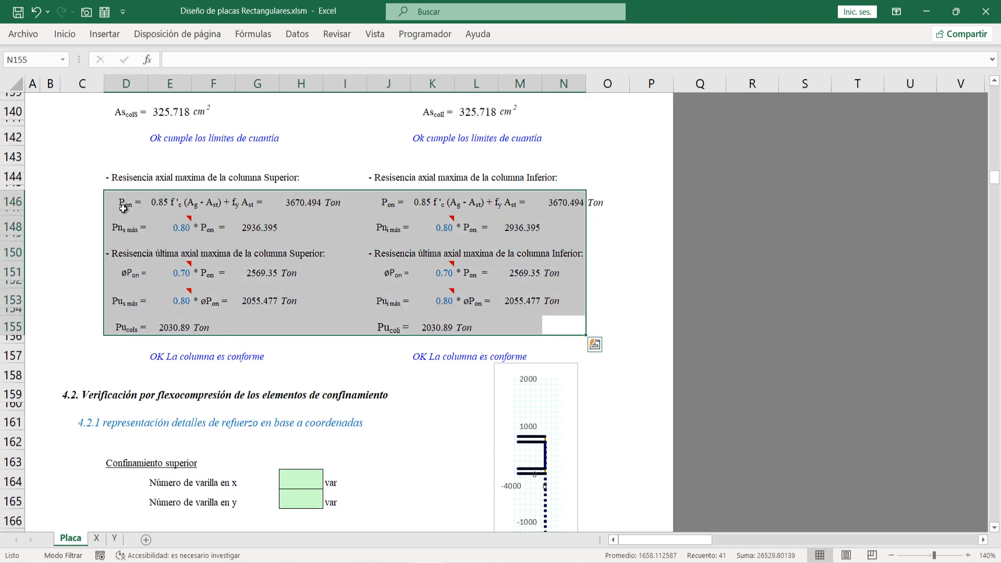
left_click(212, 219)
scroll(420, 305, "down", 4)
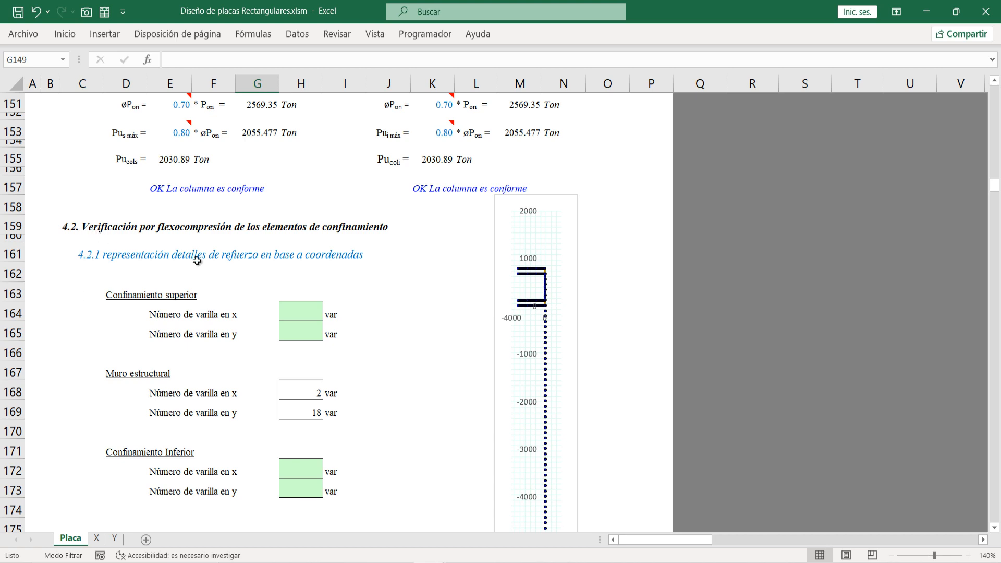
scroll(276, 275, "up", 5)
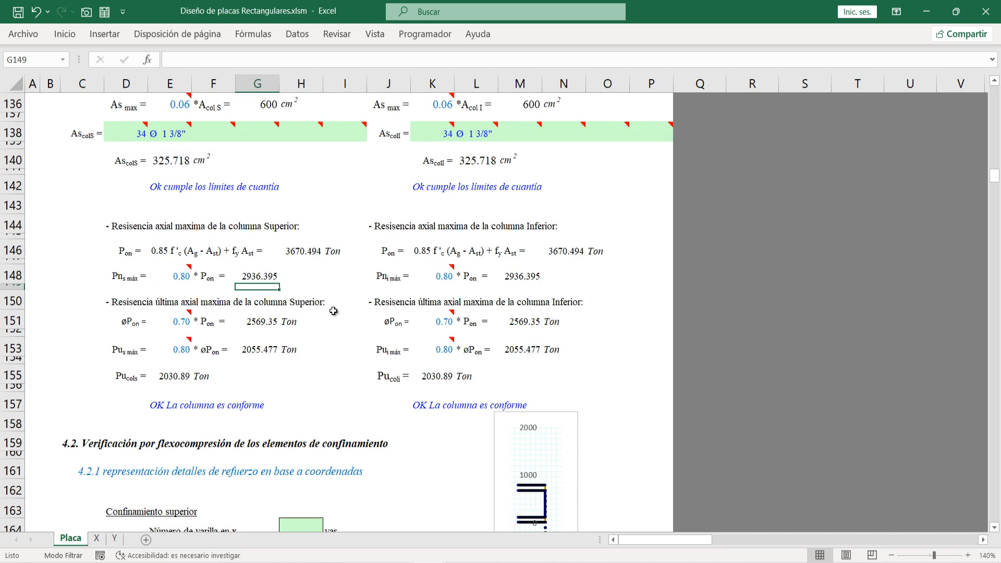
scroll(333, 311, "down", 3)
scroll(177, 362, "down", 2)
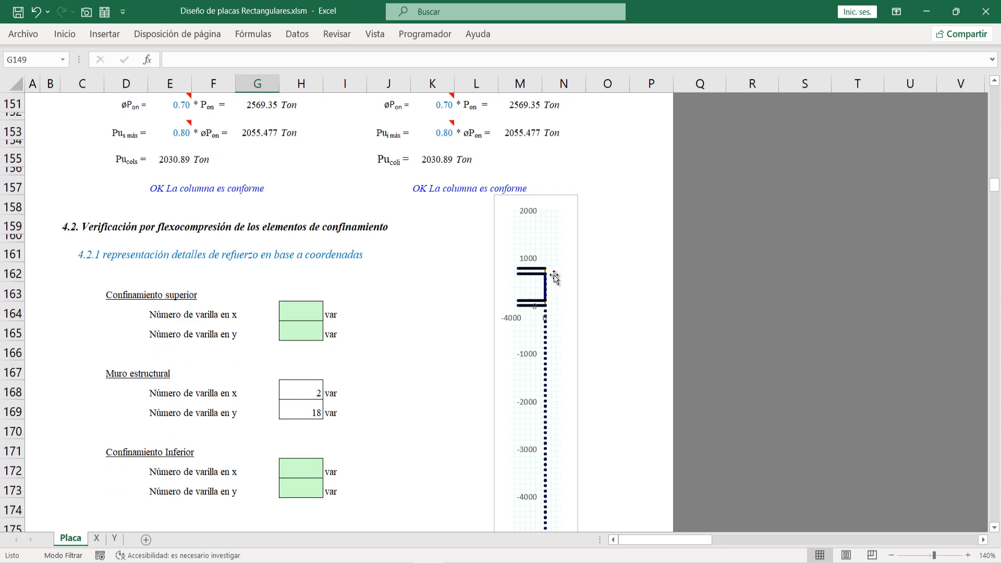
scroll(209, 288, "up", 6)
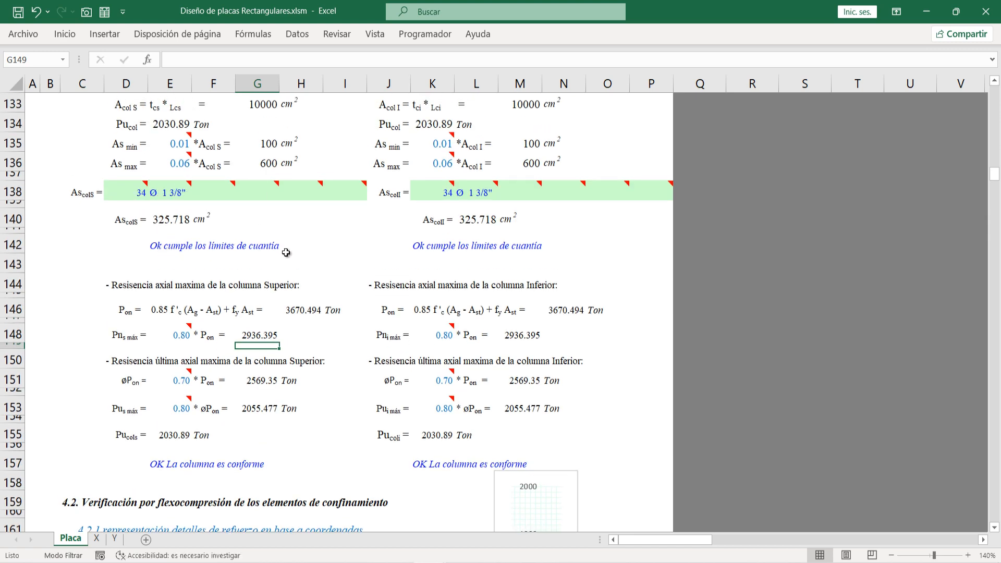
scroll(151, 178, "down", 2)
scroll(163, 154, "up", 1)
scroll(282, 361, "down", 3)
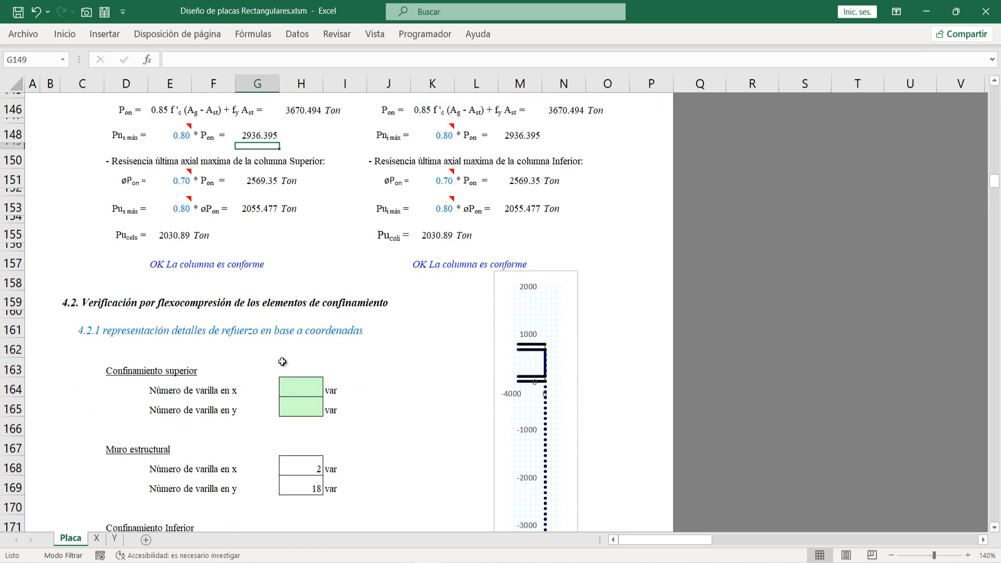
Step: Set the upper confinement's (Confinamiento superior) bar counts to 6 in x and 13 in y
left_click(310, 393)
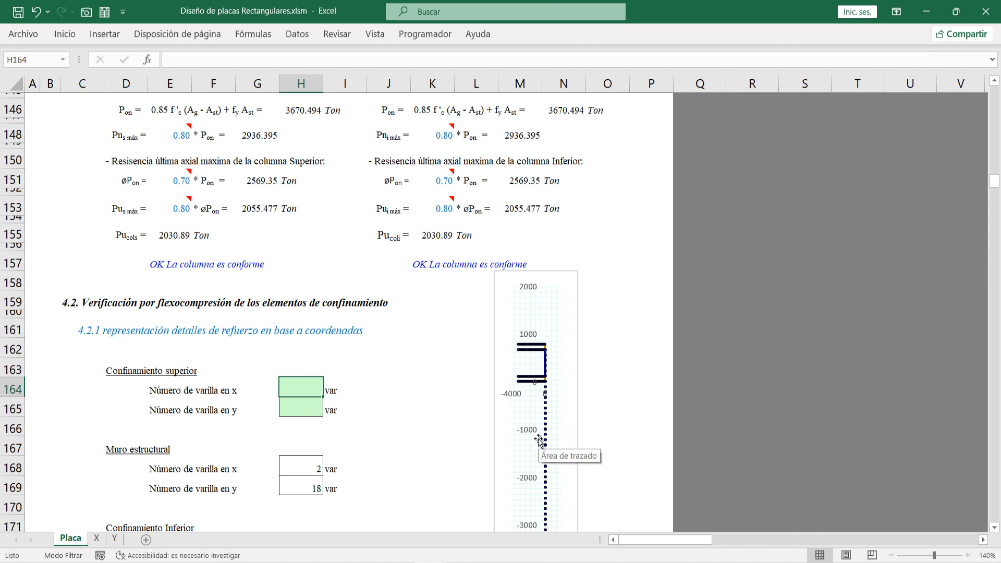
type("6")
key("Return")
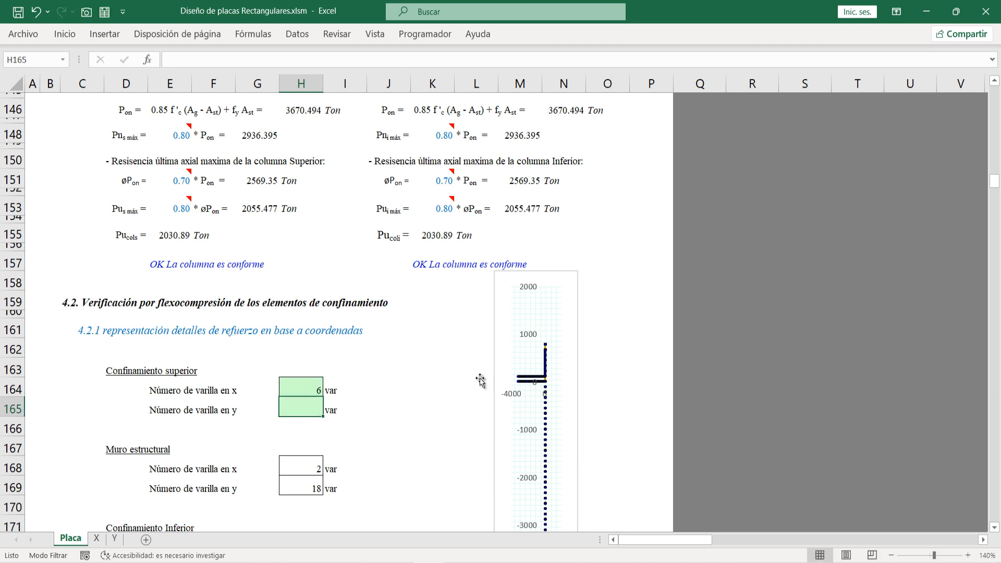
type("13")
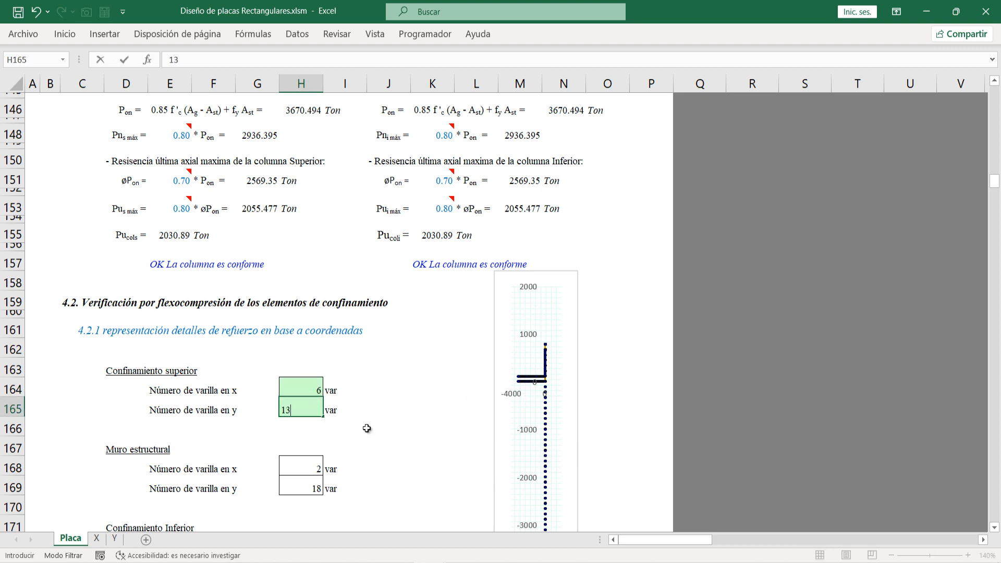
key("Return")
Step: Select the x-direction bar count of the lower confinement (Confinamiento Inferior) for entry
scroll(276, 372, "down", 2)
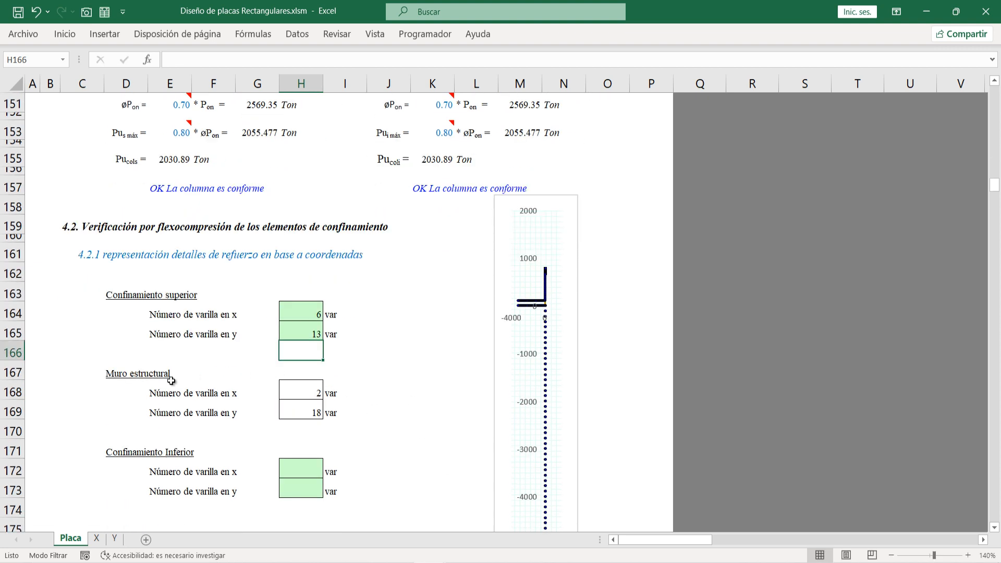
scroll(120, 346, "down", 1)
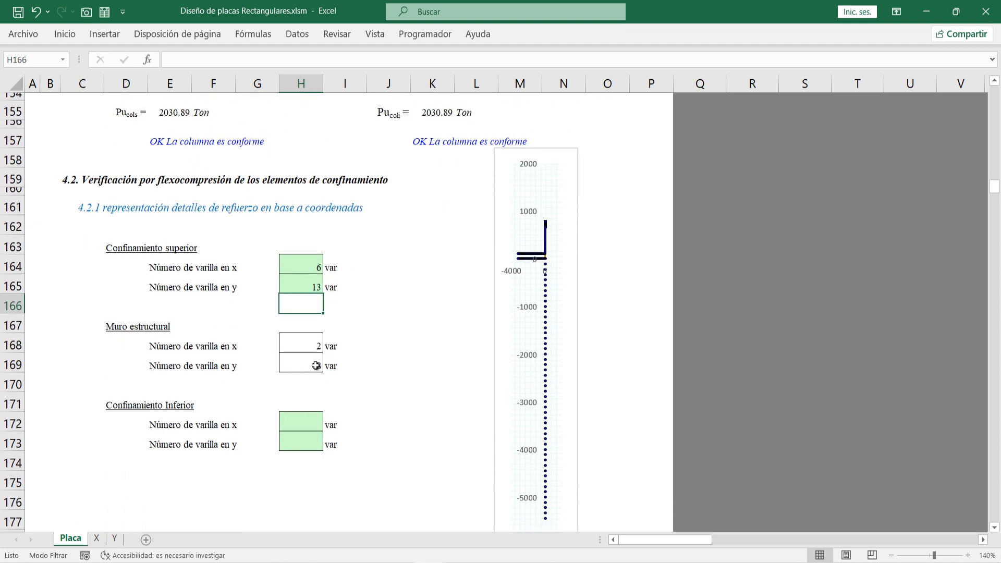
left_click(317, 426)
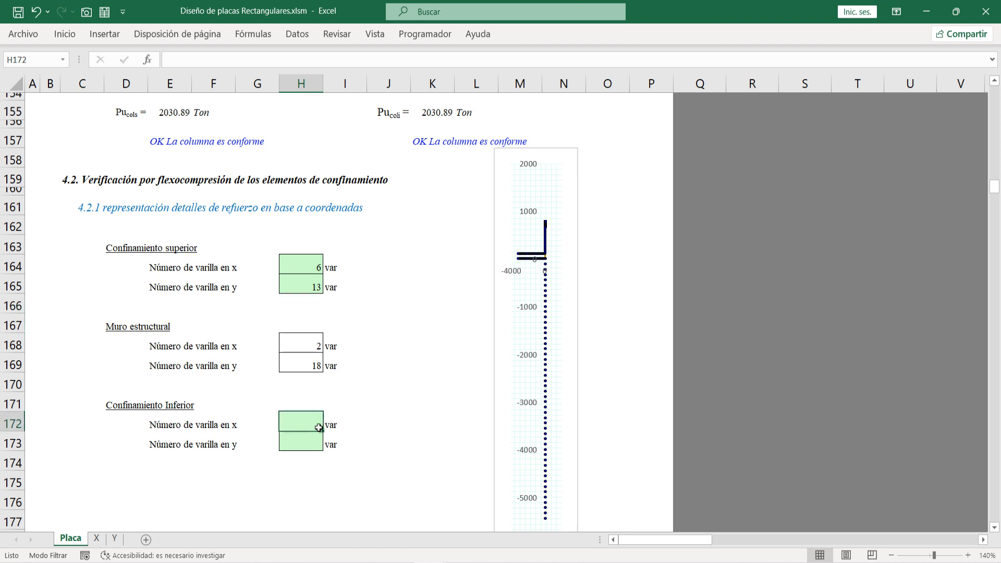
Step: Enter 6 bars in x and 13 bars in y for the Confinamiento Inferior reinforcement
type("6")
key("Return")
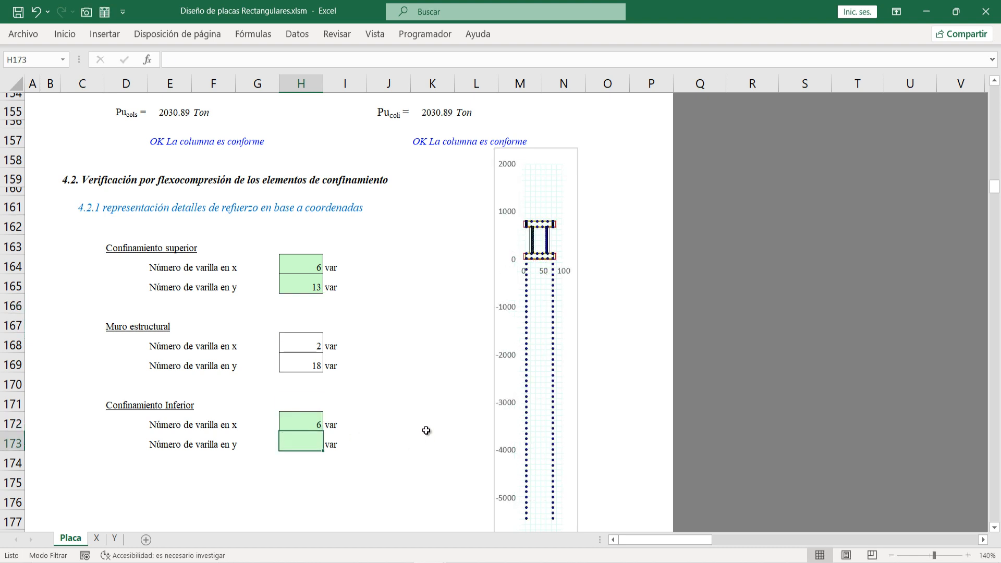
type("13")
key("Return")
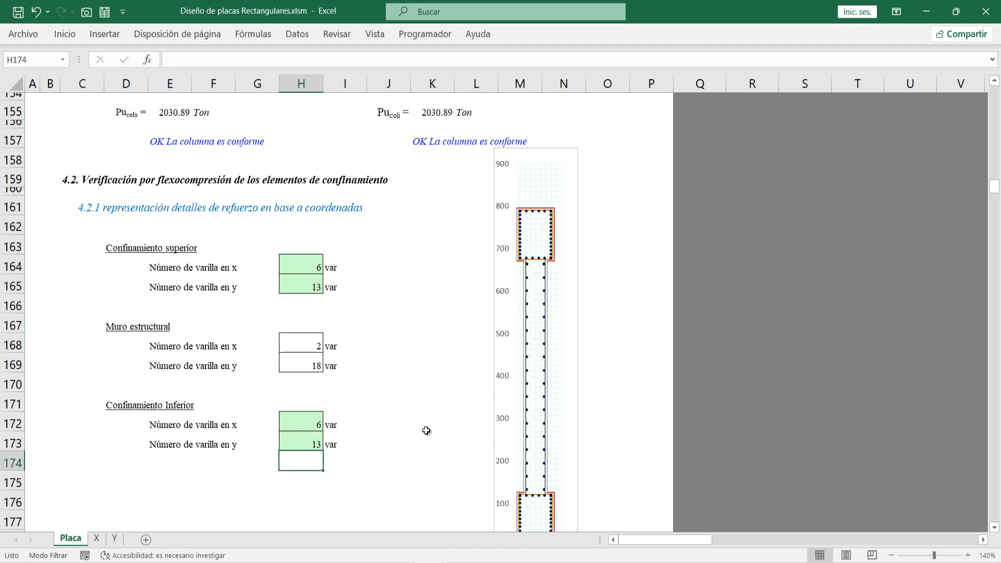
Step: Review the section chart's bar layout against the columns' steel and axial resistance checks
scroll(537, 333, "down", 1)
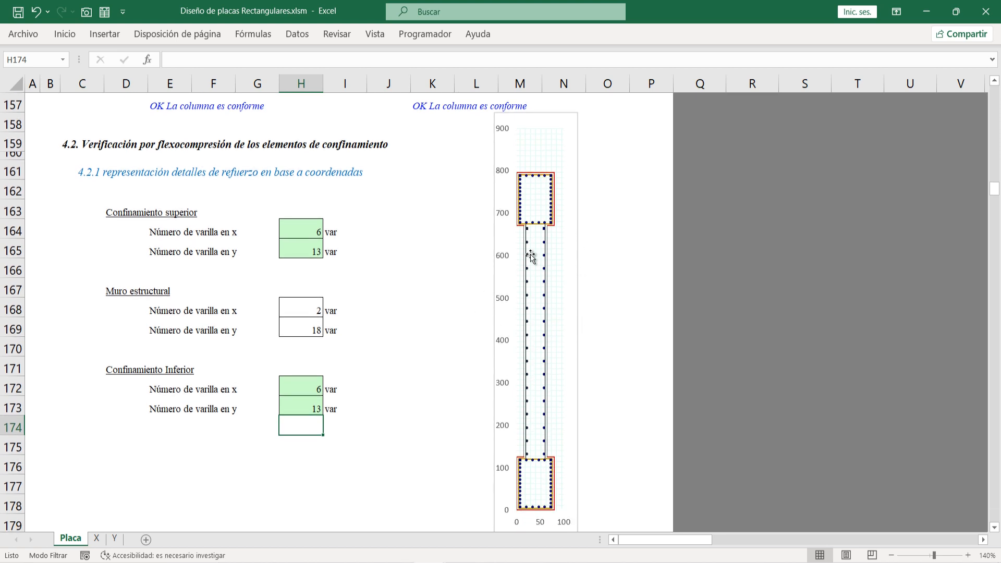
scroll(382, 211, "up", 1)
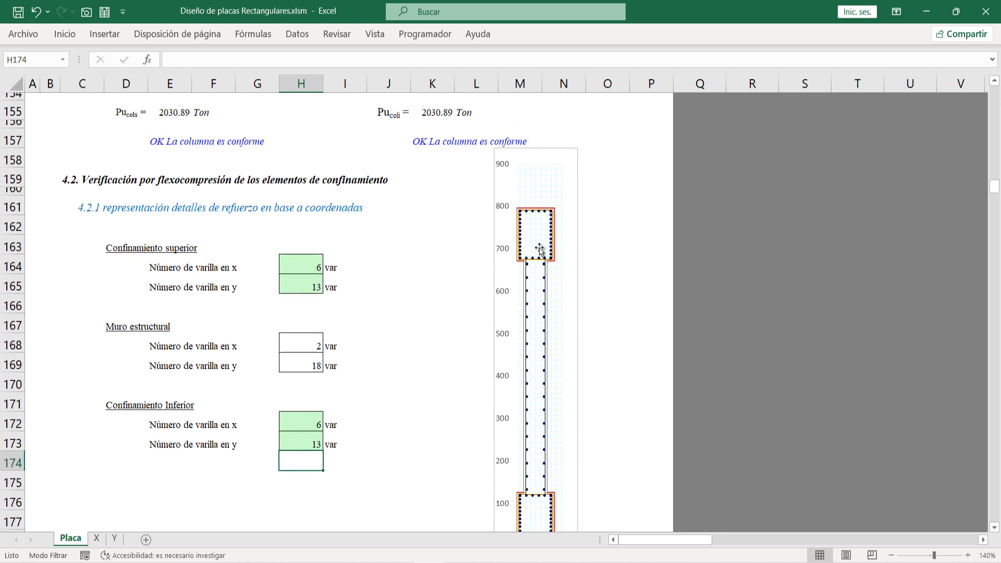
scroll(552, 222, "up", 10)
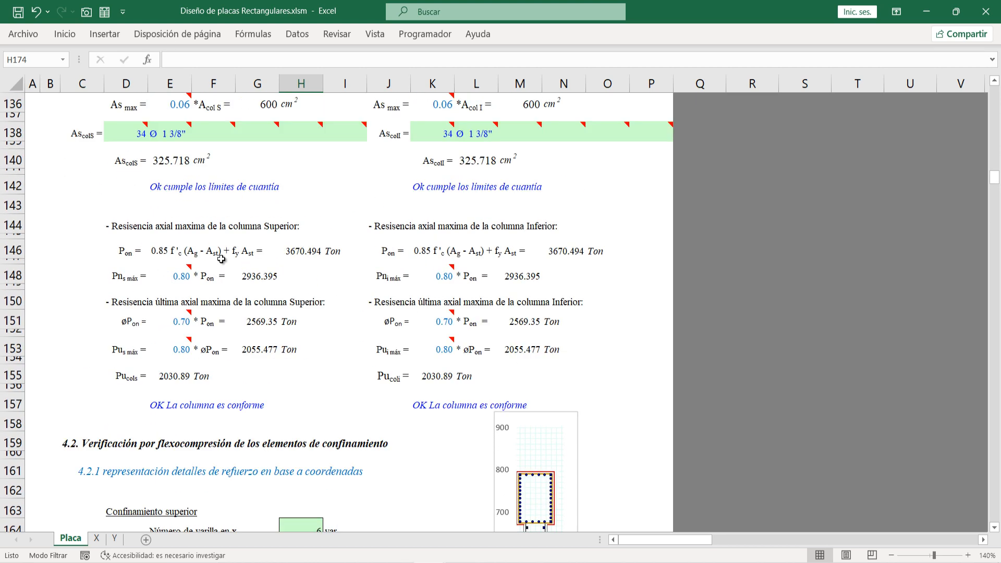
scroll(475, 311, "down", 6)
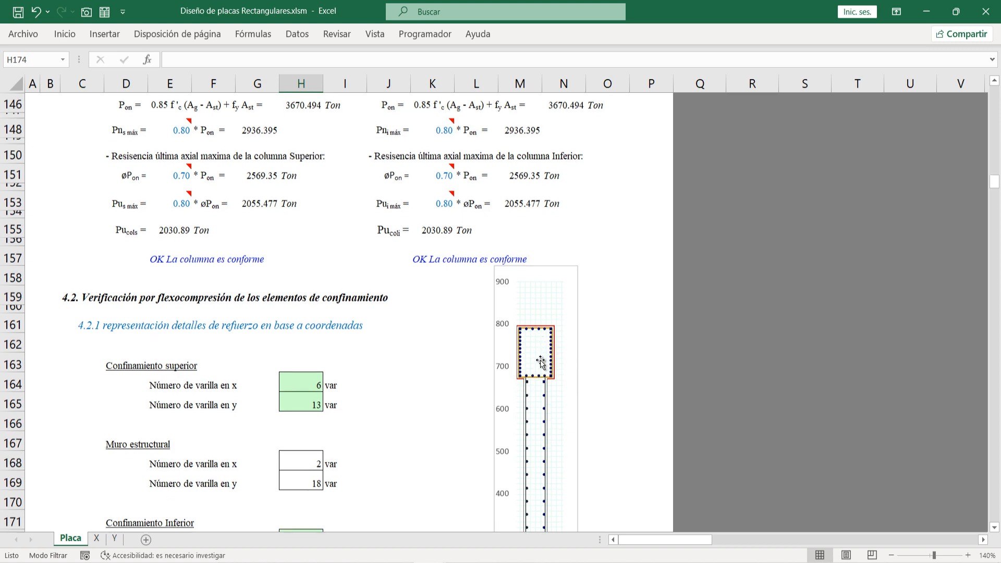
scroll(535, 361, "down", 2)
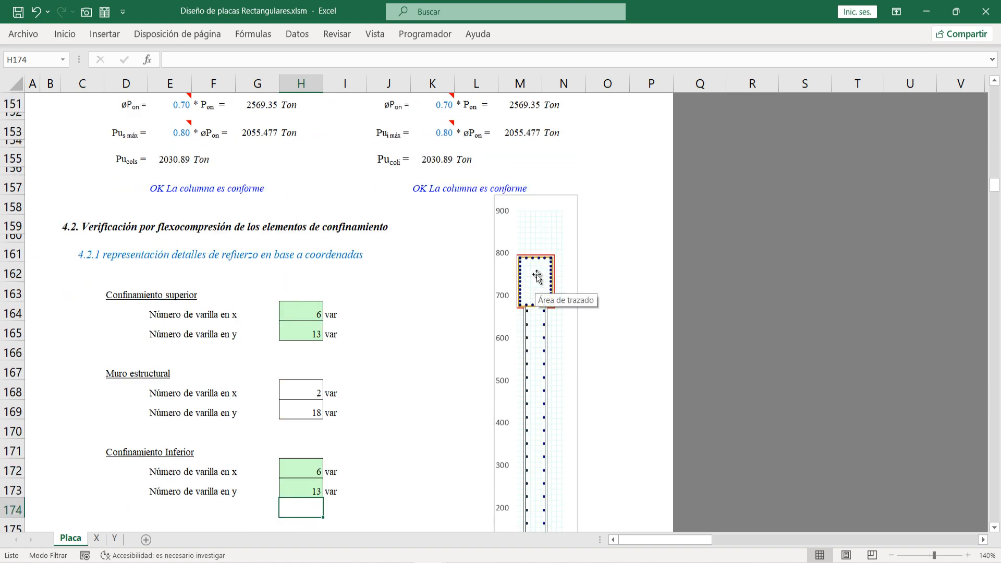
scroll(567, 397, "down", 4)
scroll(480, 348, "up", 2)
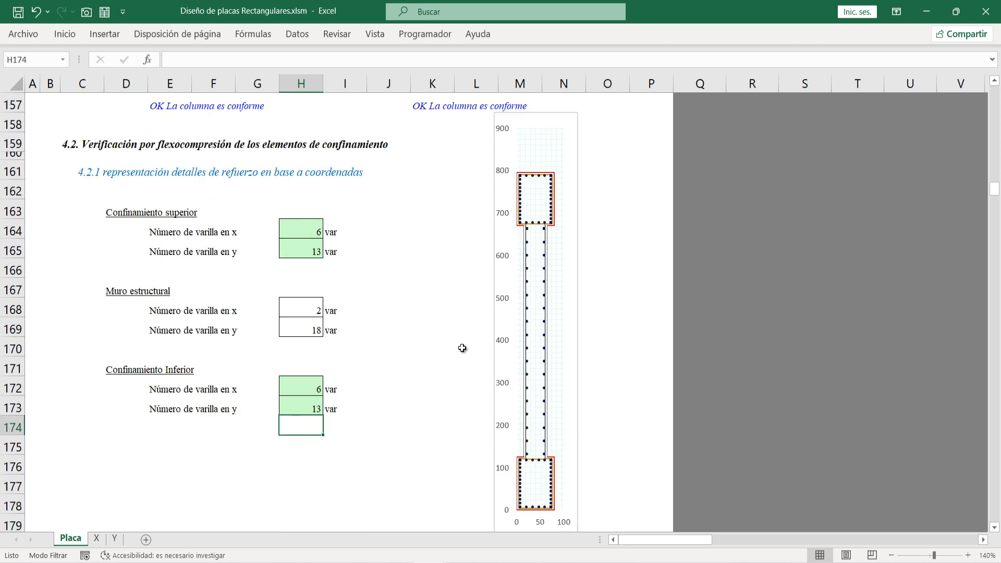
Step: Try 5 bars in x for the Confinamiento superior, and set the count back to 6
left_click(463, 349)
left_click(311, 232)
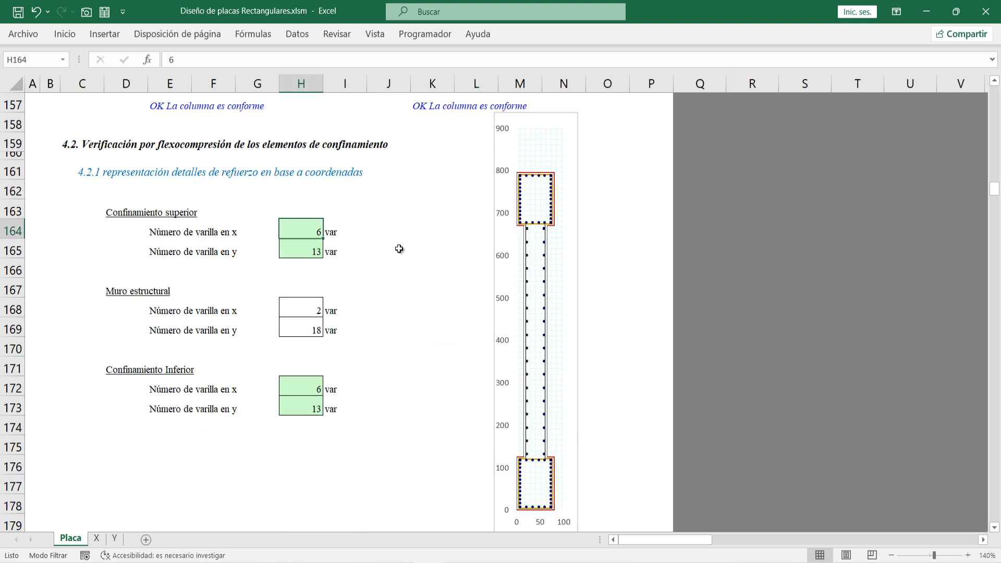
type("5")
key("Return")
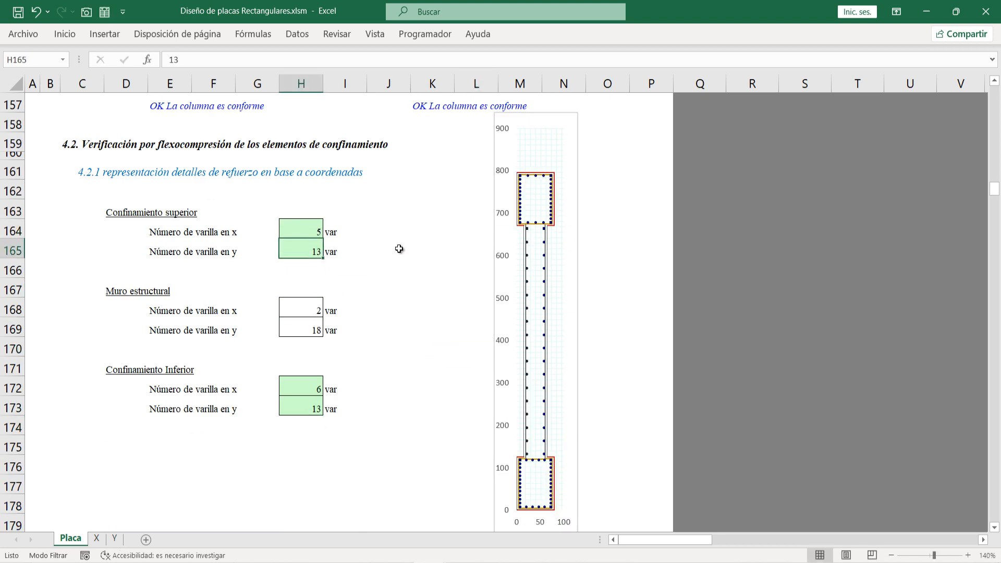
key("Up")
type("6")
key("Return")
Step: Try 1 bar in x for the Muro estructural, and undo that change
scroll(323, 339, "down", 4)
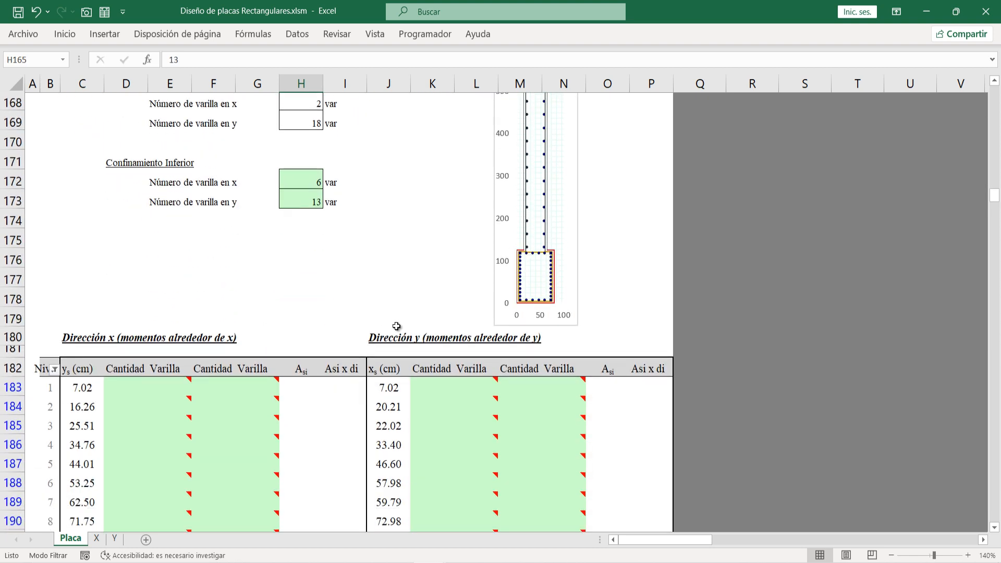
scroll(389, 328, "up", 2)
left_click(293, 210)
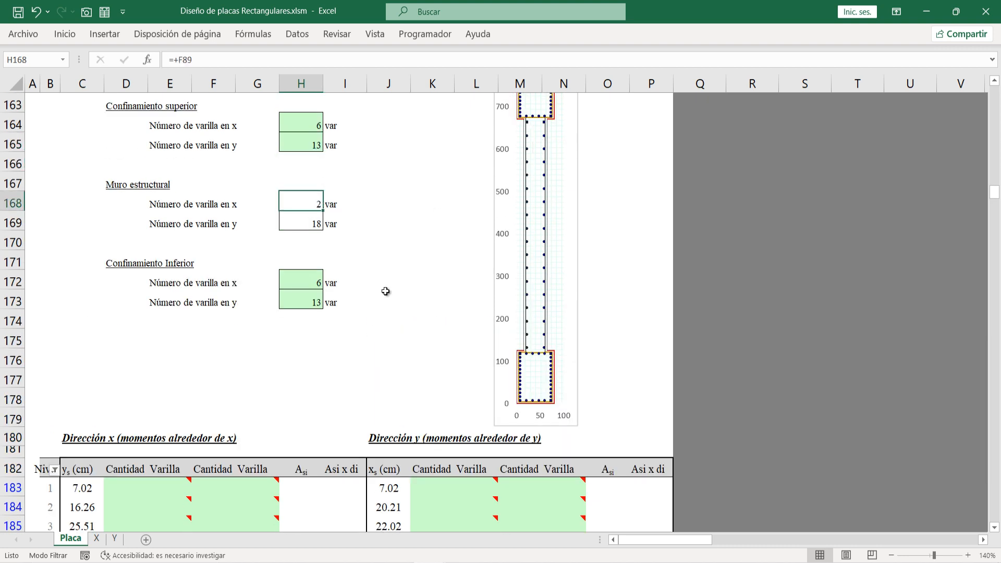
scroll(354, 277, "up", 1)
type("1")
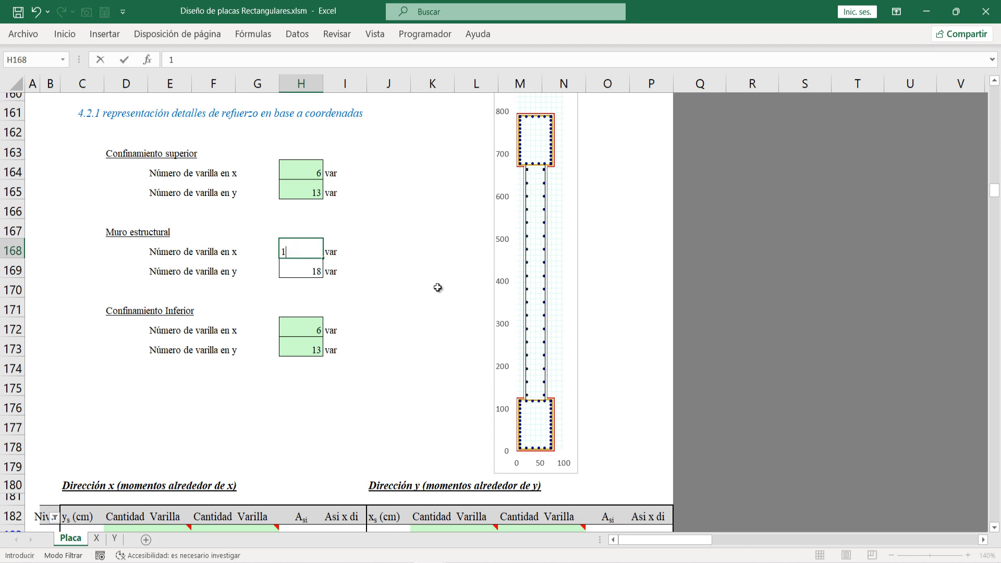
key("Return")
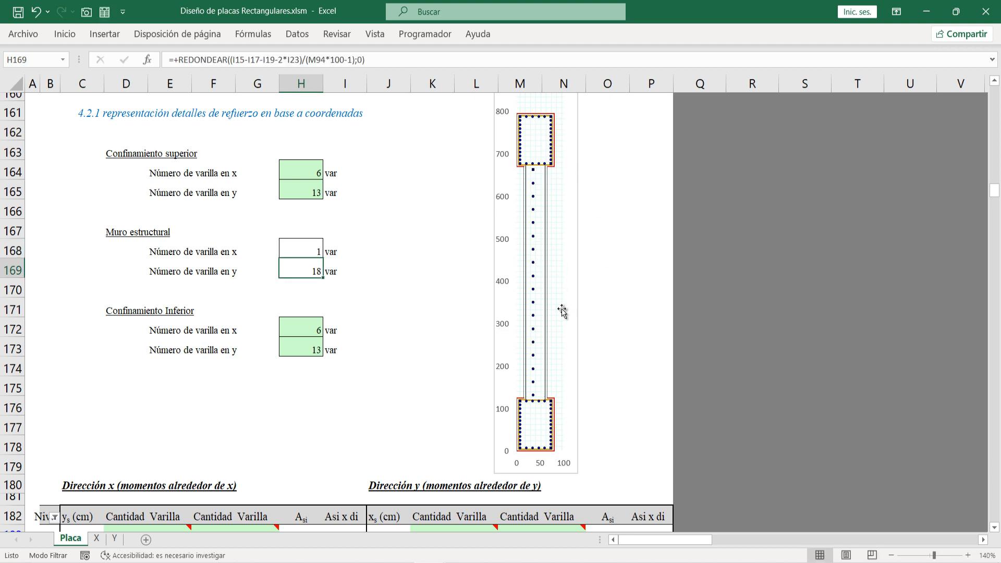
key("ctrl+z")
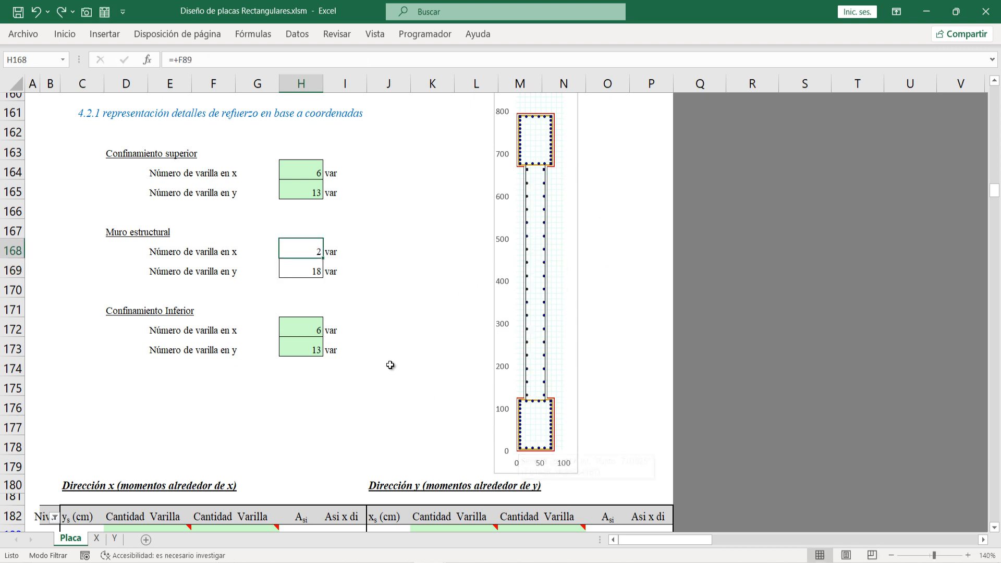
left_click(376, 293)
Step: Copy the reinforcement section chart and paste it in the grey area beside the level table
scroll(217, 351, "down", 4)
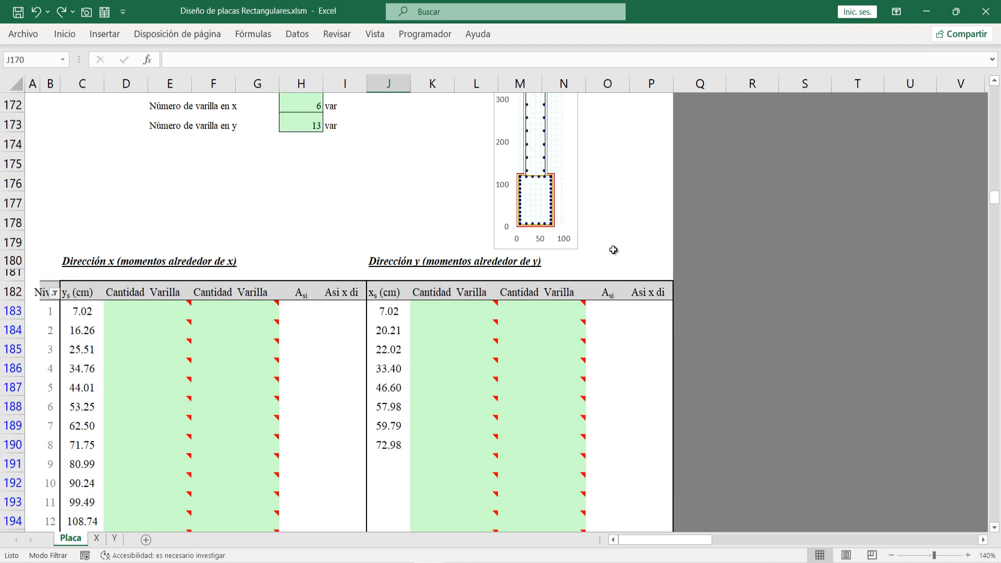
scroll(589, 219, "up", 2)
left_click(576, 198)
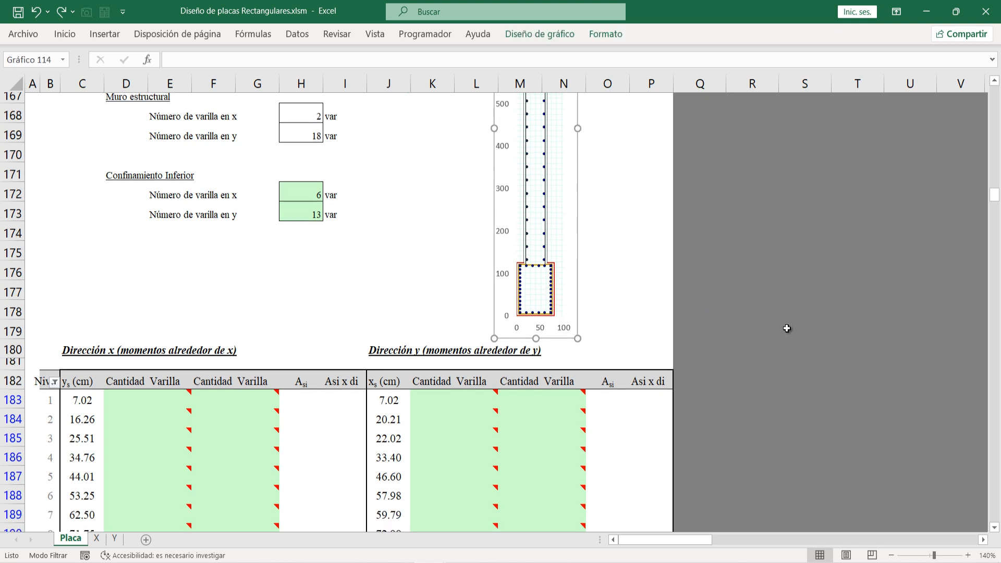
scroll(786, 327, "down", 5)
left_click(784, 229)
key("ctrl+v")
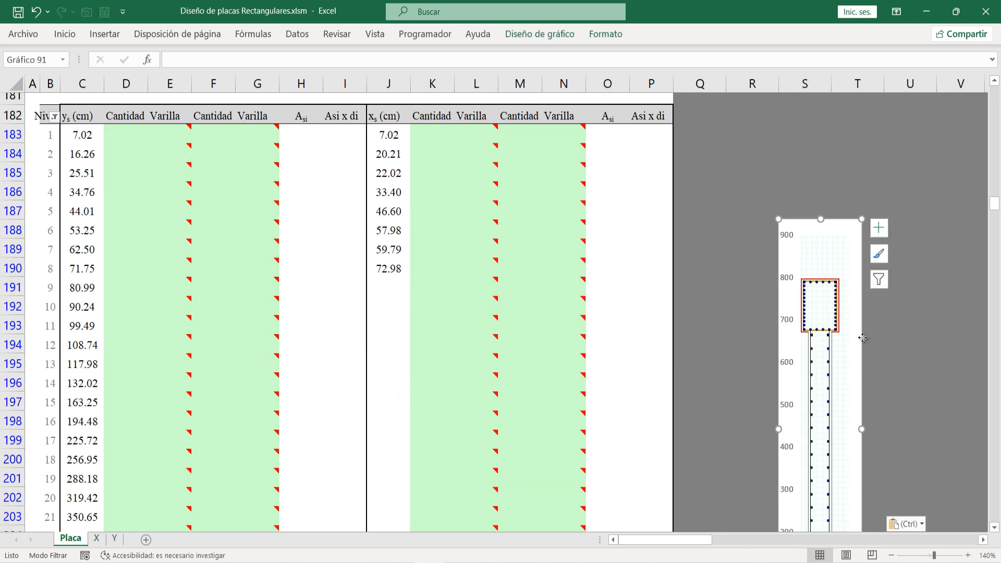
Step: Move the pasted chart to columns Q–S near the table header and enlarge it
left_click_drag(863, 338, 797, 230)
scroll(820, 364, "down", 4)
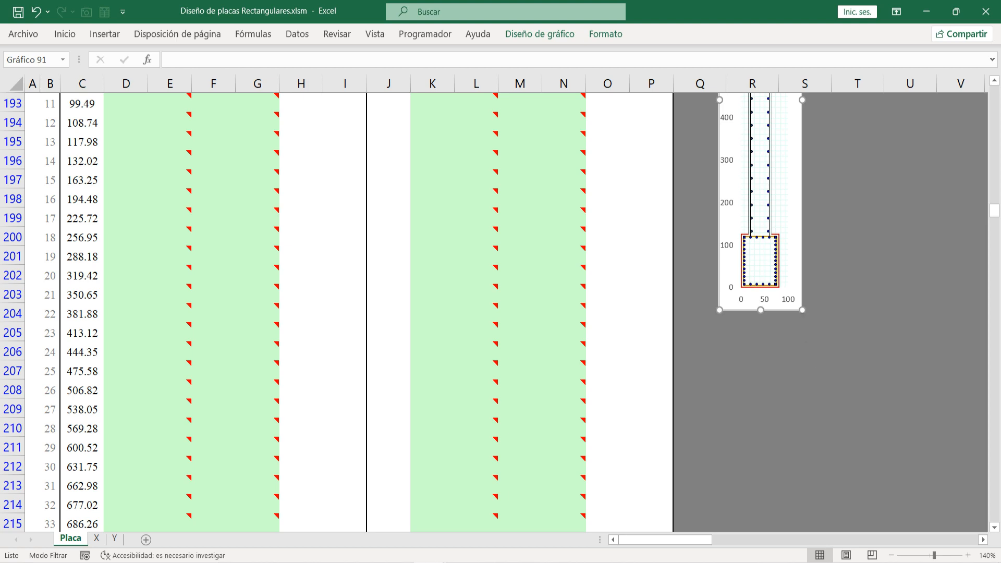
left_click_drag(803, 310, 823, 432)
scroll(802, 447, "up", 4)
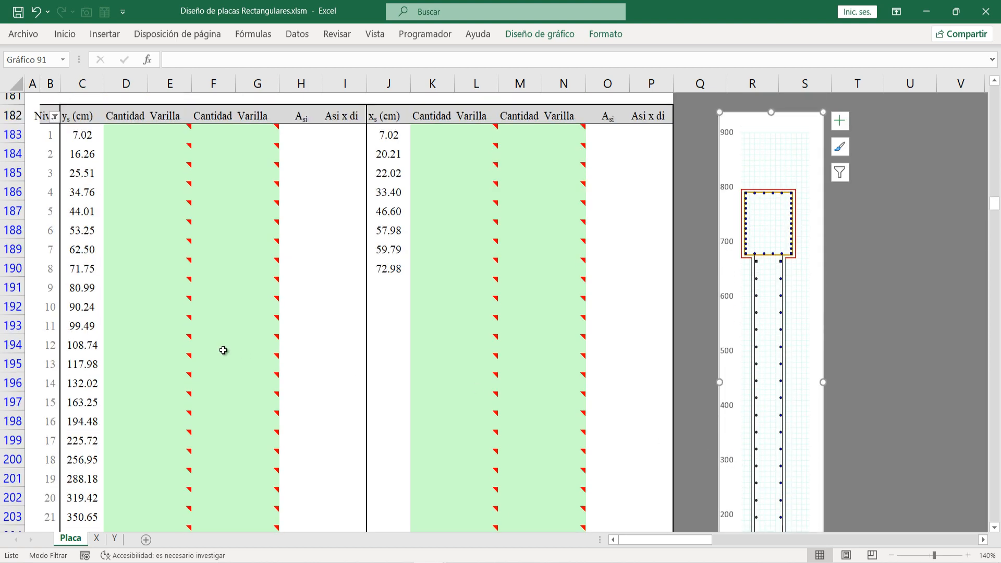
Step: Examine the bar coordinates by level in the Dirección x and Dirección y tables
scroll(223, 350, "up", 1)
scroll(69, 153, "down", 1)
scroll(83, 132, "up", 2)
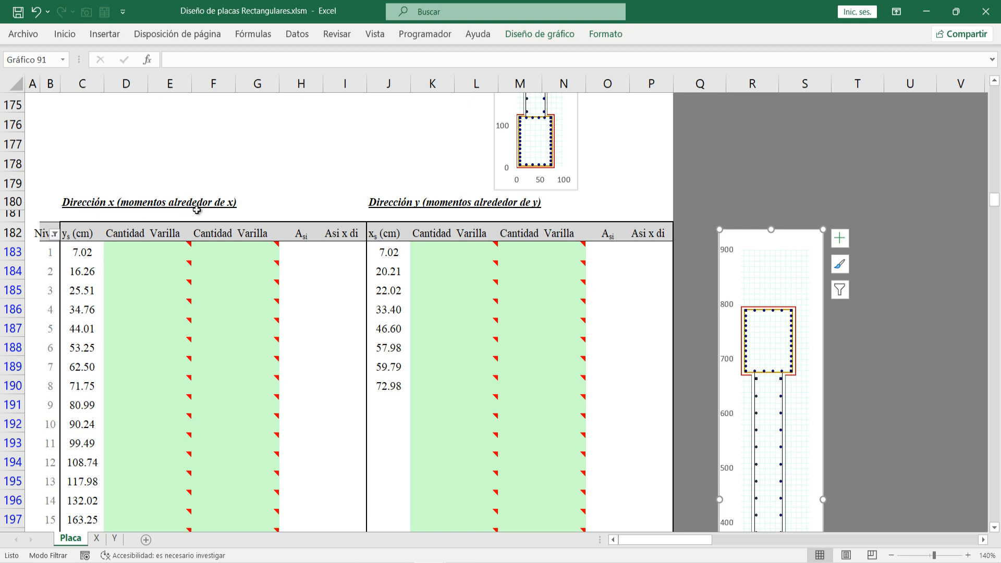
scroll(849, 429, "down", 2)
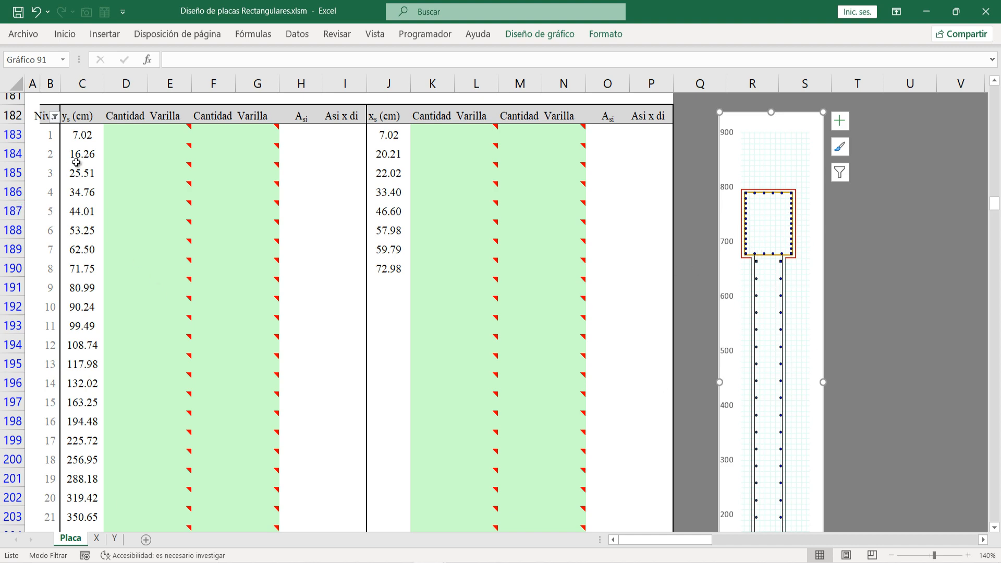
scroll(82, 195, "down", 8)
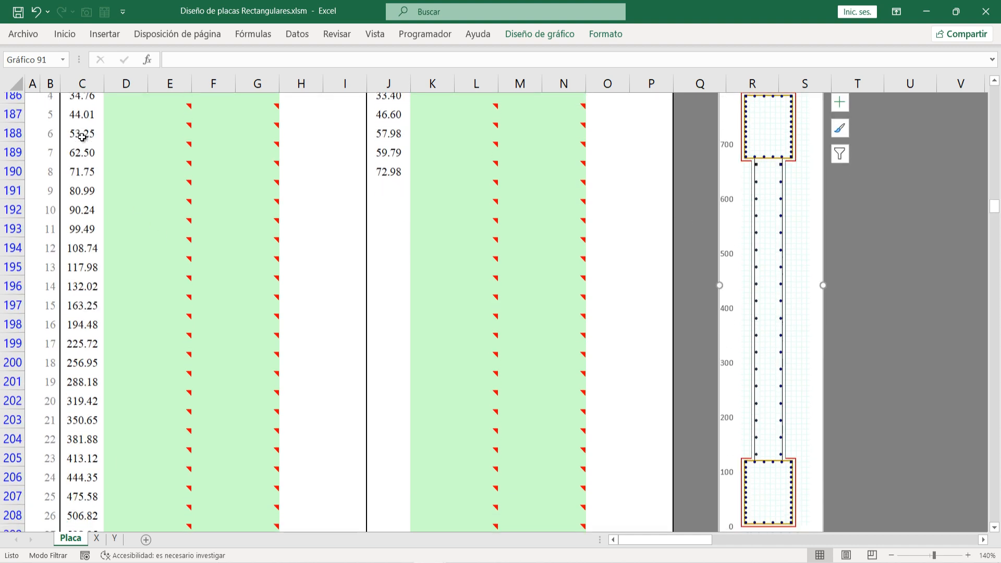
scroll(66, 449, "down", 2)
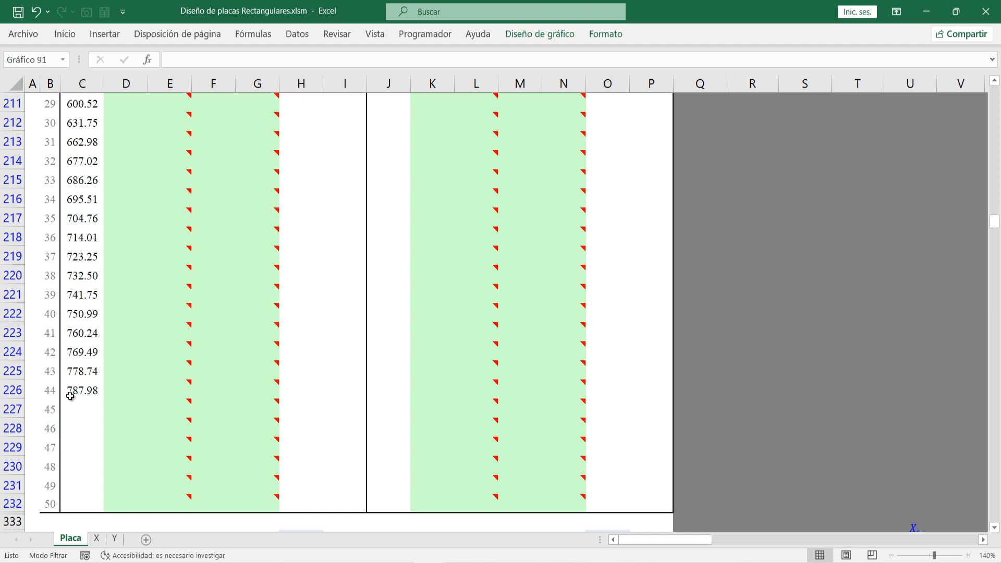
scroll(82, 400, "up", 14)
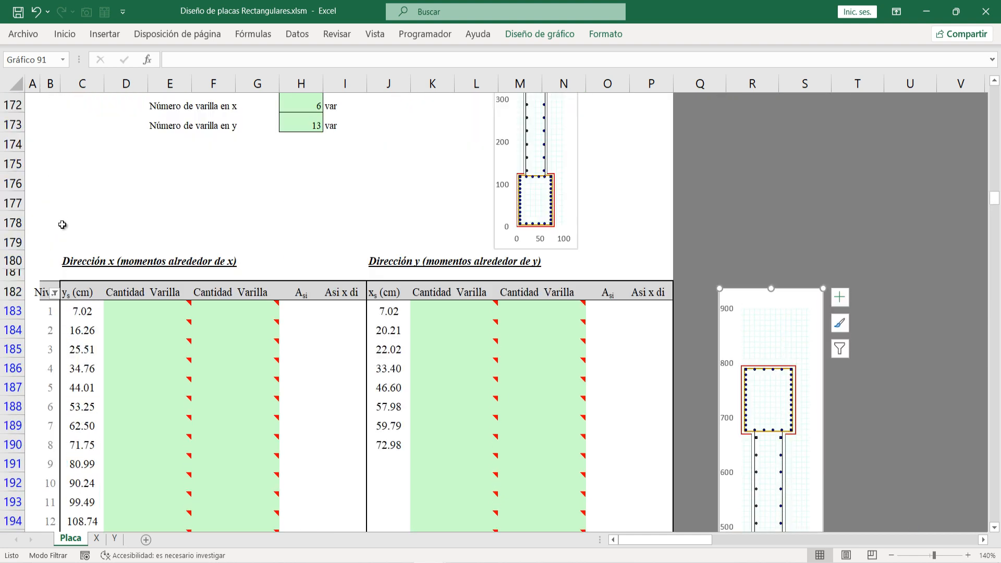
Step: Extend the Nivel filter to also show levels 51 and 52
left_click(54, 352)
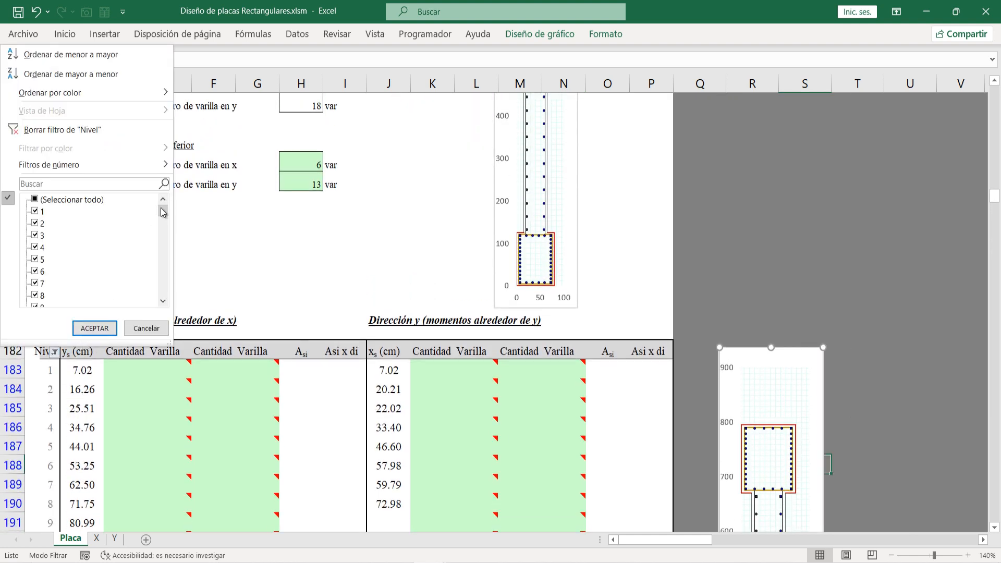
left_click_drag(163, 212, 156, 239)
scroll(105, 248, "up", 4)
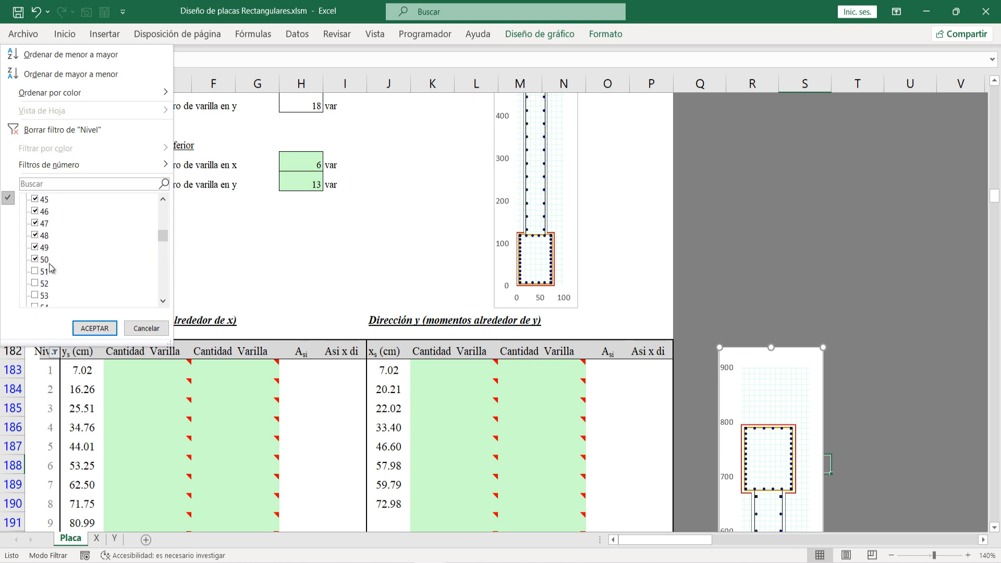
left_click(36, 271)
left_click(35, 283)
left_click(78, 323)
scroll(78, 323, "down", 20)
scroll(92, 268, "up", 4)
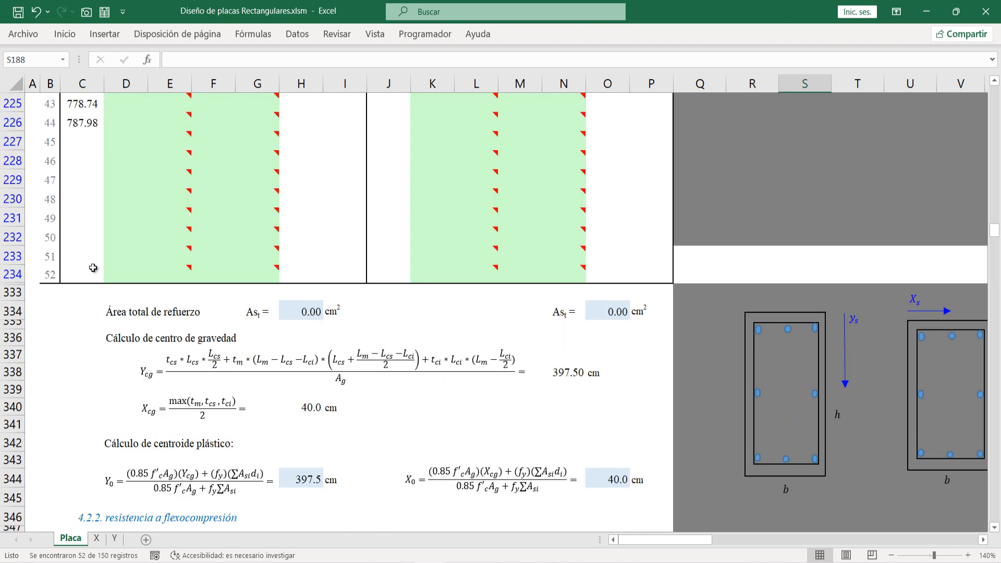
Step: Compare the level table with the enlarged section chart and the wall's input data and reinforcement requirements
scroll(230, 349, "up", 16)
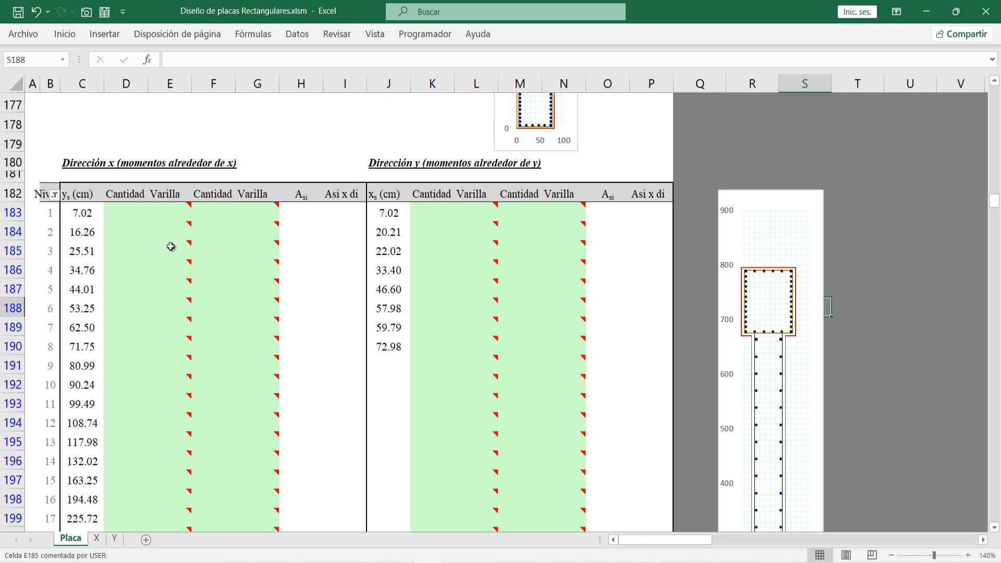
scroll(541, 245, "down", 2)
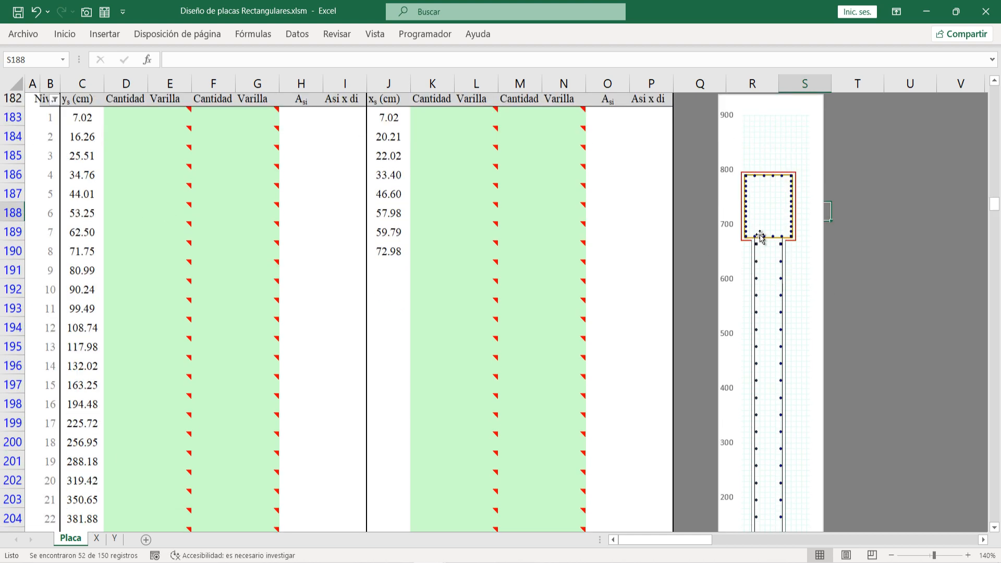
scroll(133, 178, "up", 2)
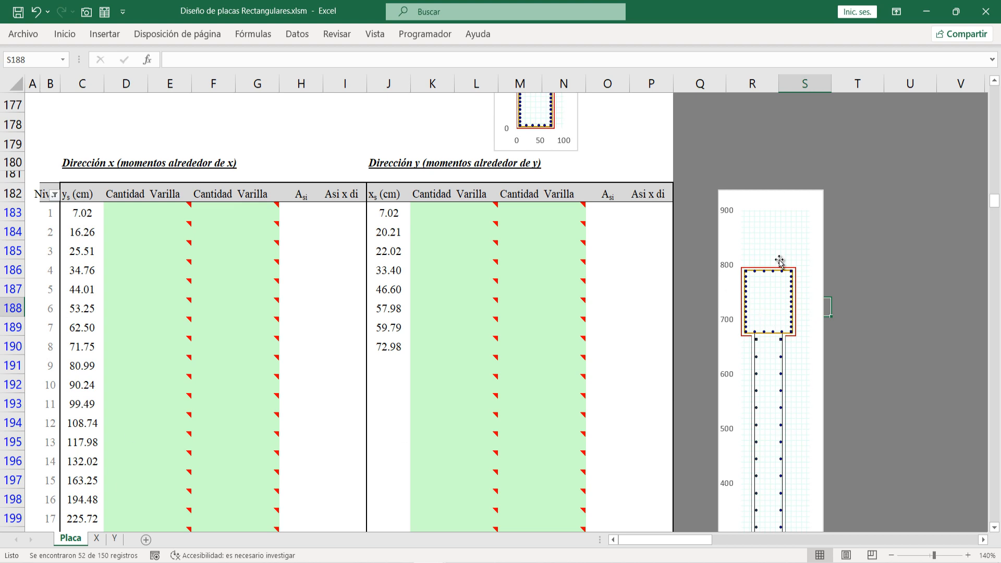
scroll(784, 420, "down", 4)
scroll(871, 415, "down", 1)
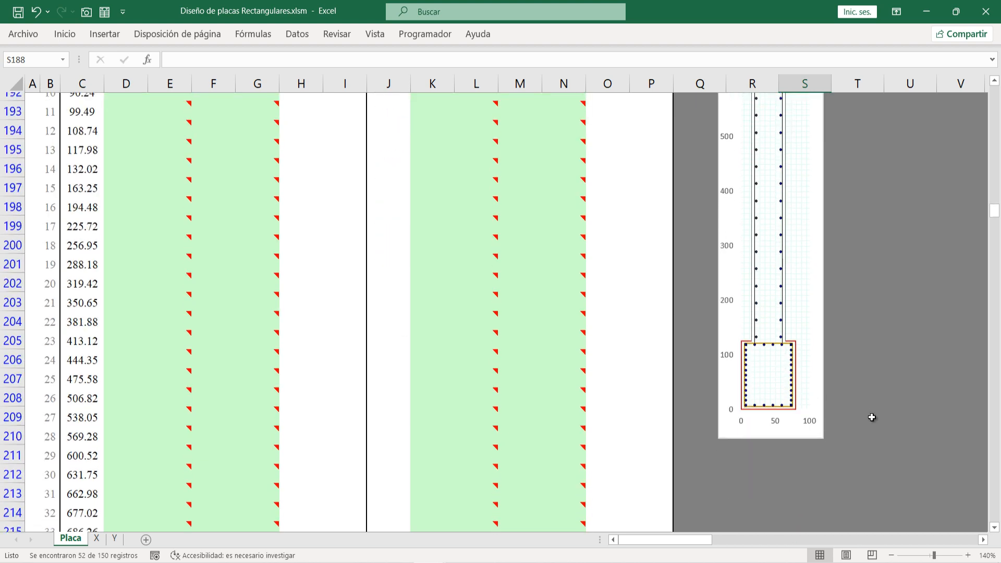
scroll(883, 457, "up", 20)
scroll(880, 499, "up", 20)
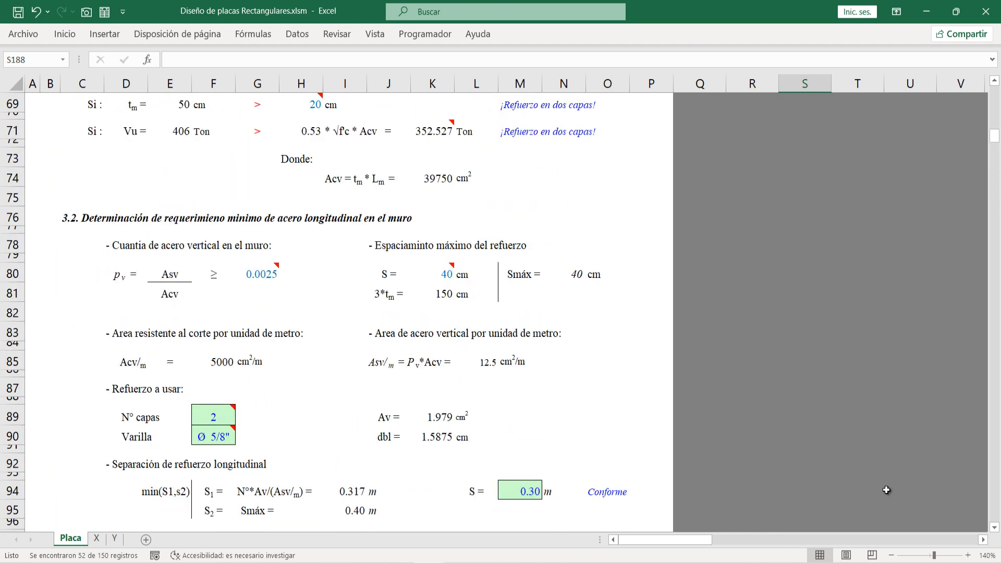
scroll(853, 440, "down", 20)
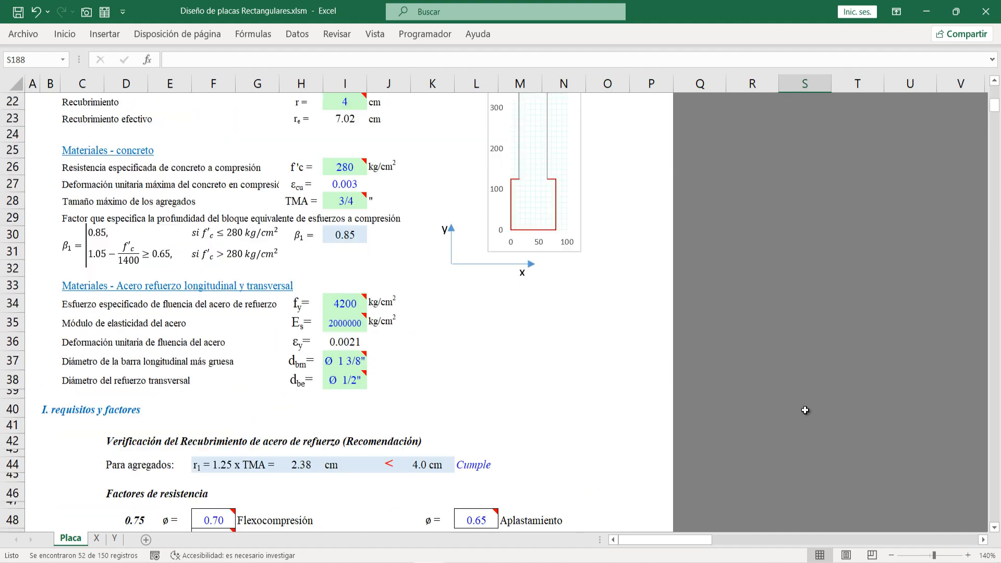
scroll(776, 439, "down", 20)
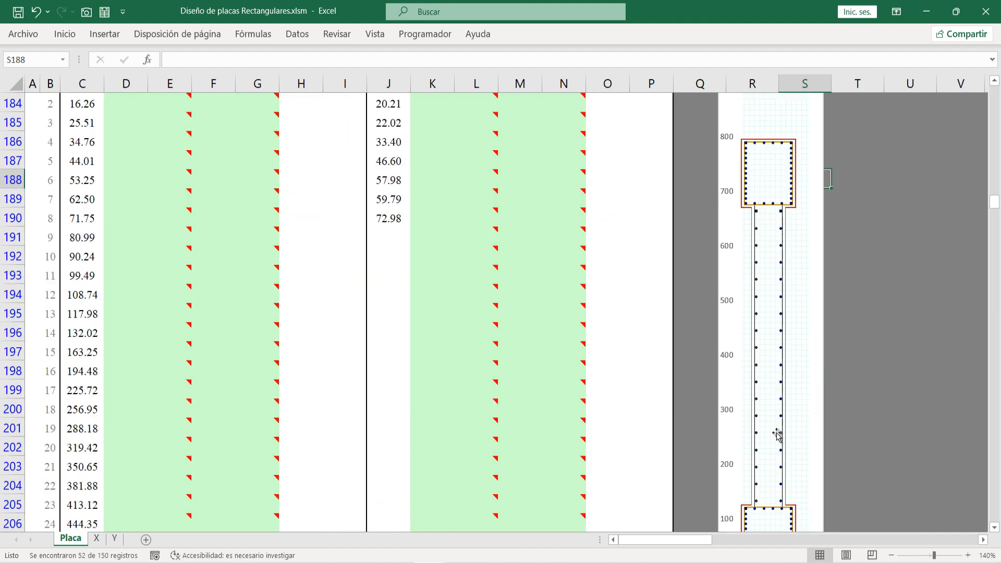
Step: Copy the red dotted line beside the lower section sketches and lay the copy horizontally across the top bar row of the enlarged section chart
scroll(801, 405, "up", 2)
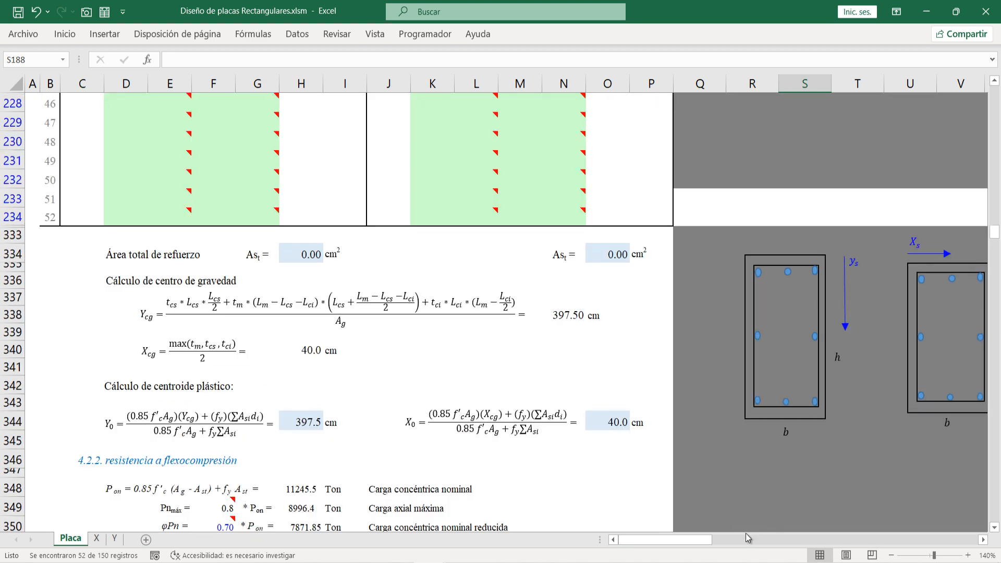
left_click_drag(694, 540, 726, 542)
left_click(905, 324)
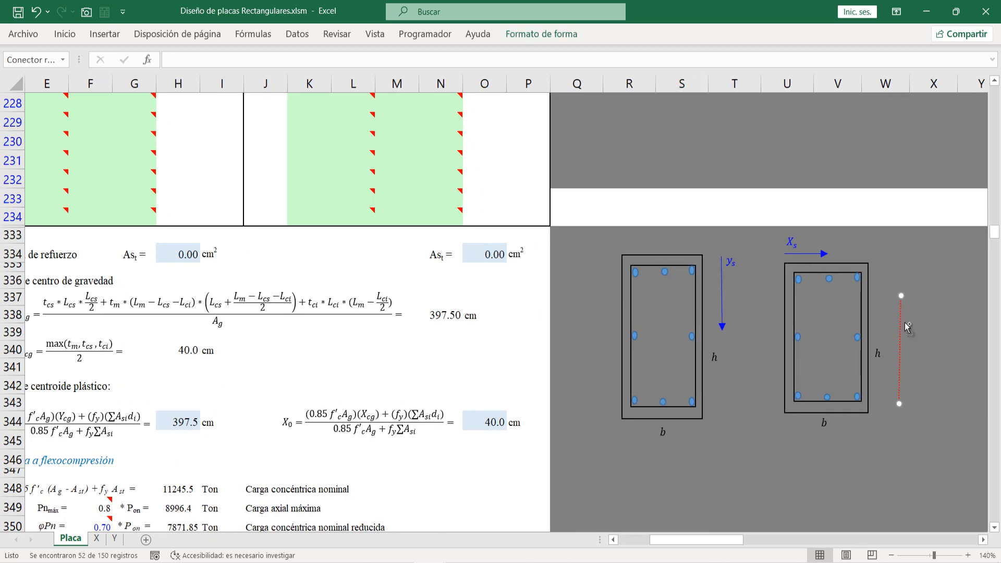
scroll(813, 344, "up", 12)
scroll(763, 330, "up", 4)
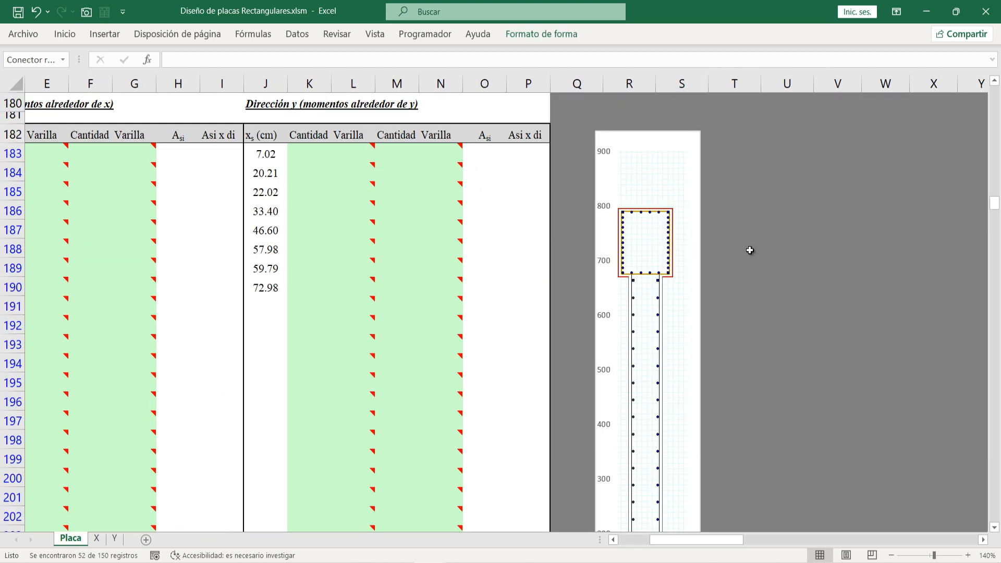
left_click(741, 213)
key("ctrl+v")
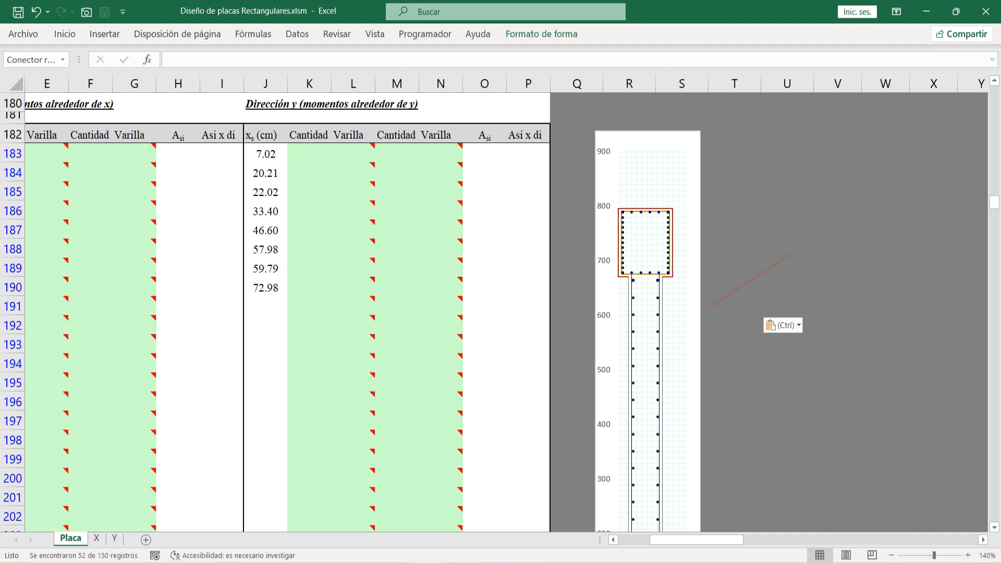
left_click_drag(835, 286, 839, 315)
left_click_drag(734, 239, 698, 209)
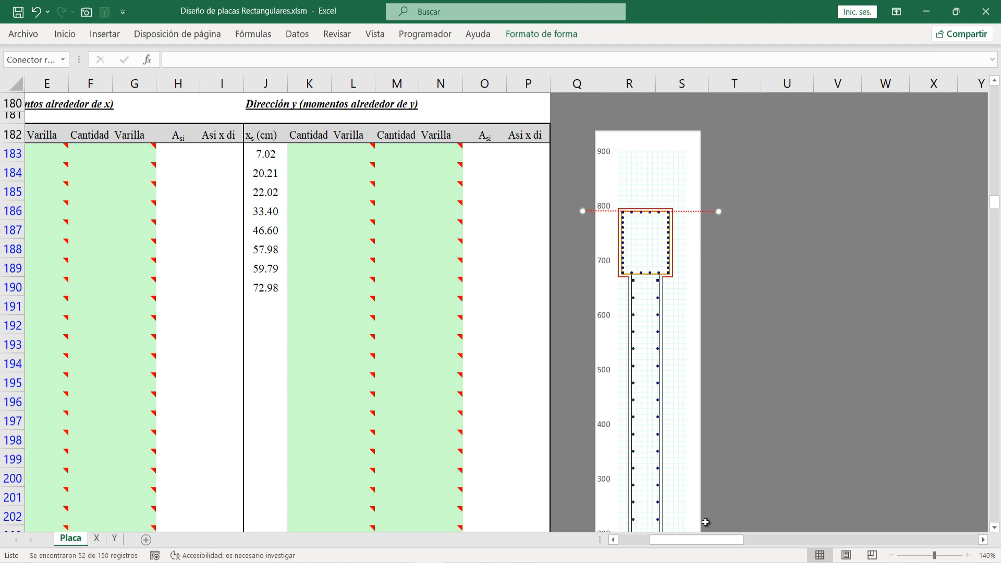
Step: Enter 6 bars of Ø 1 3/8" for level 1 in the first Cantidad and Varilla cells of the Dirección x table
left_click_drag(696, 540, 661, 539)
left_click(140, 154)
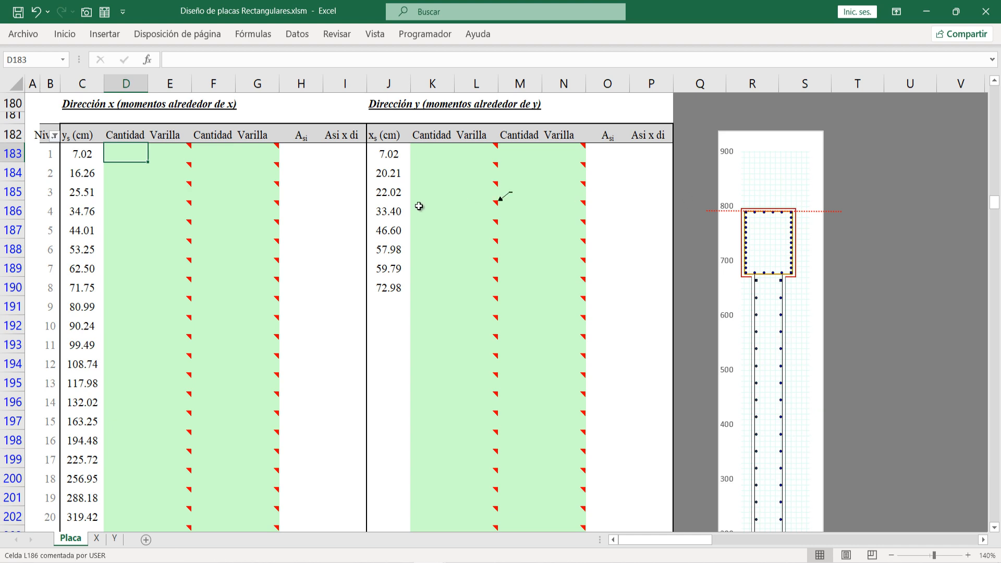
scroll(149, 207, "up", 17)
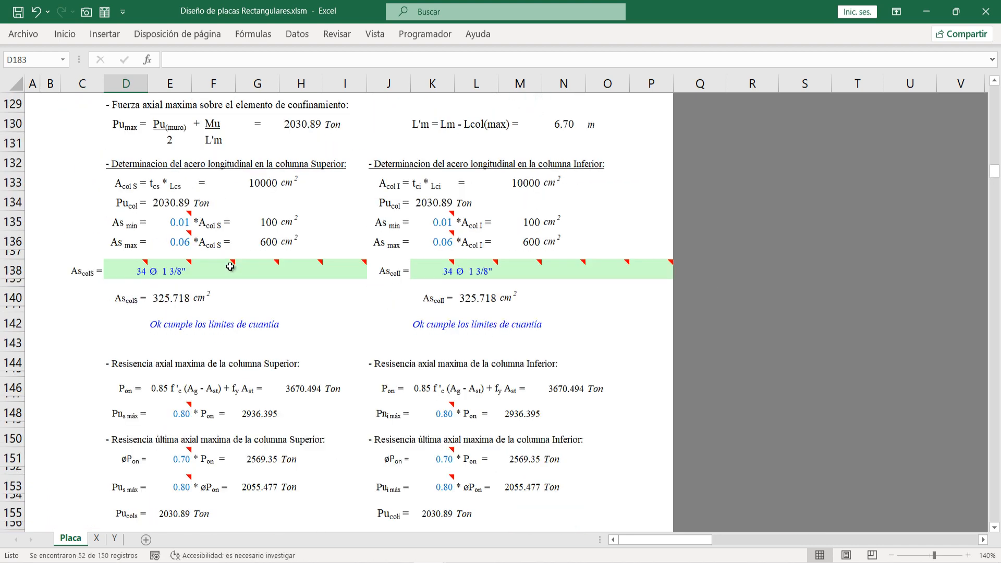
scroll(181, 273, "down", 17)
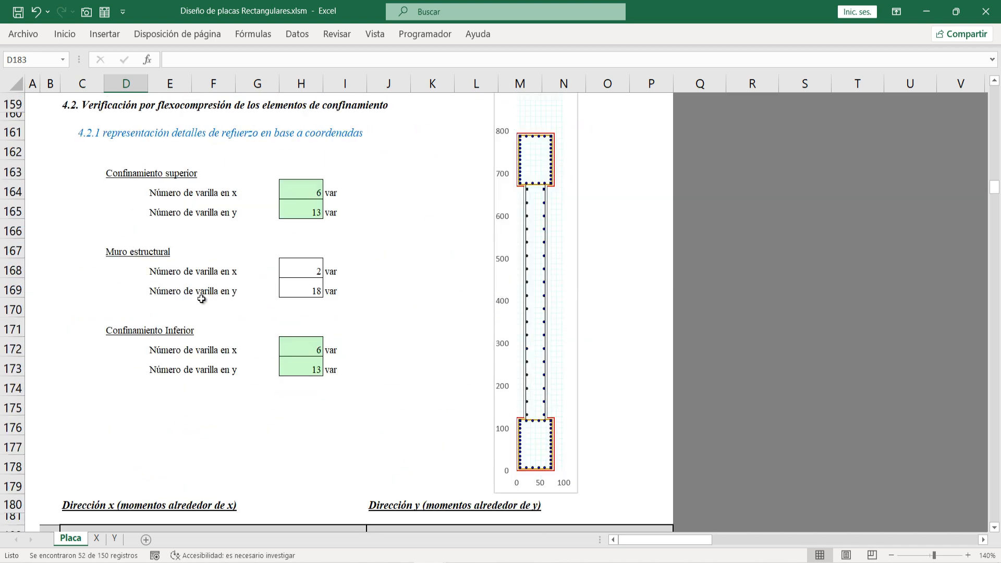
scroll(133, 205, "up", 1)
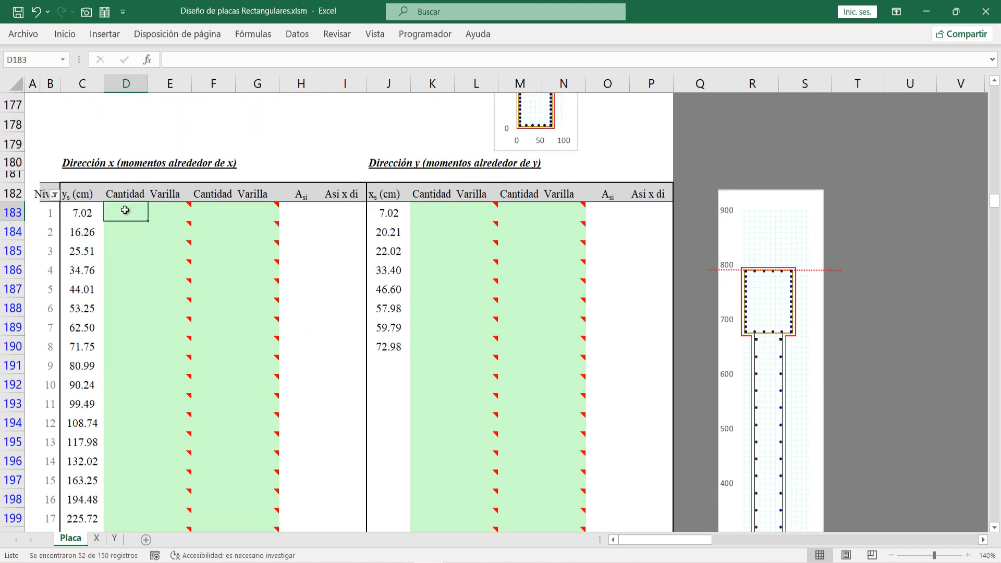
type("6")
key("Return")
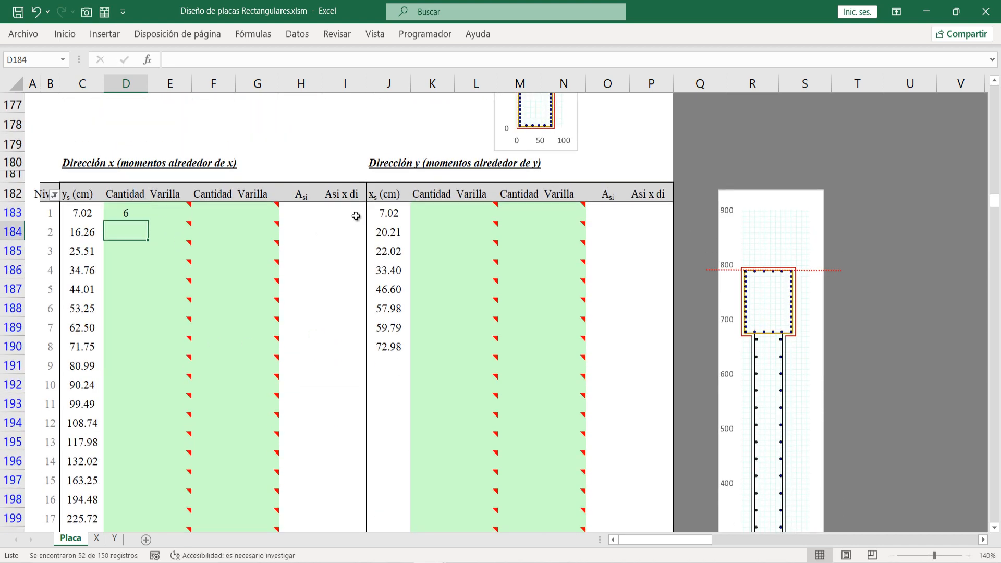
left_click(169, 208)
left_click(197, 214)
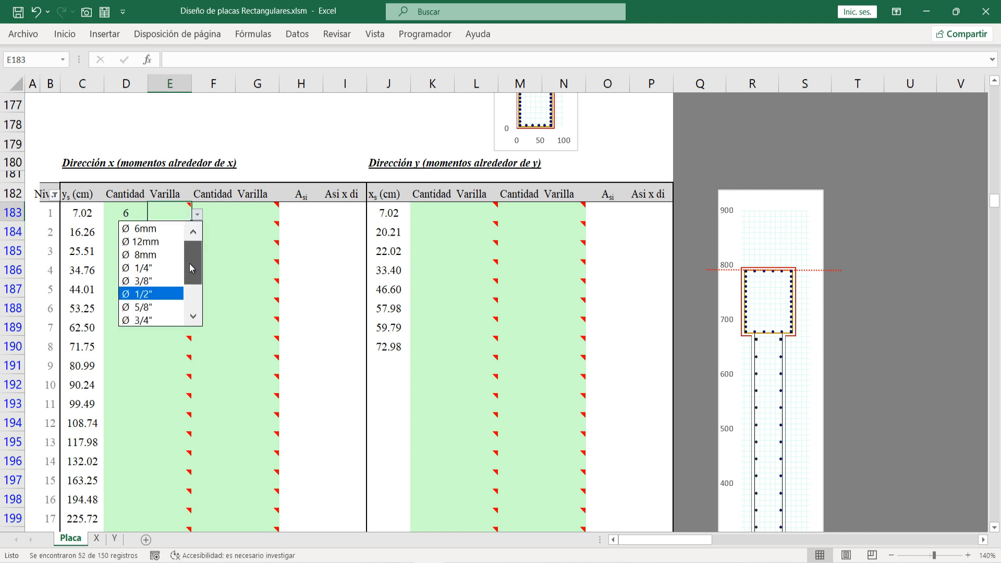
scroll(190, 268, "down", 2)
left_click(161, 301)
key("Return")
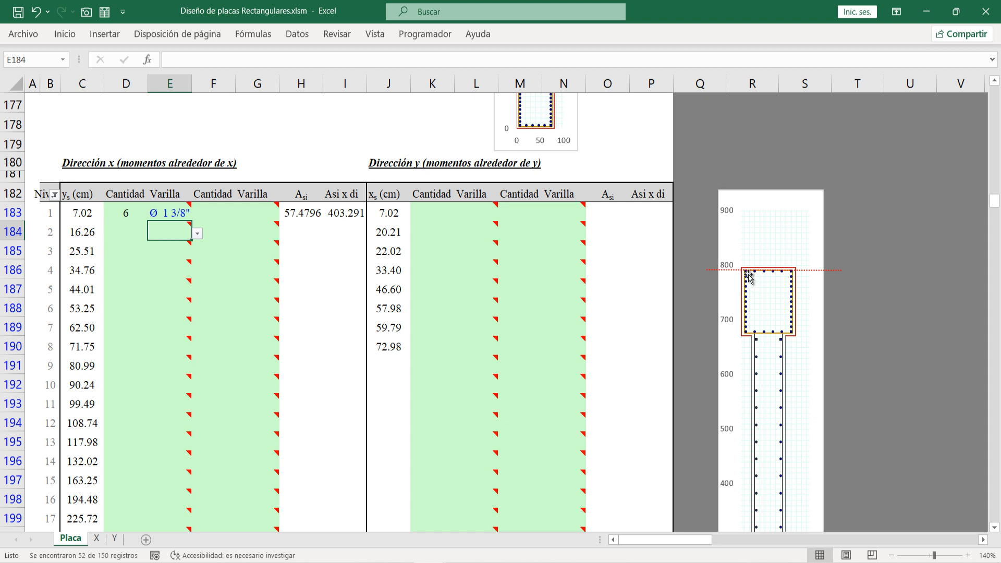
Step: Shift the red marker line to the second bar row and enter 2 bars of Ø 1 3/8" for level 2 in Dirección x
left_click(807, 270)
left_click_drag(809, 275, 809, 277)
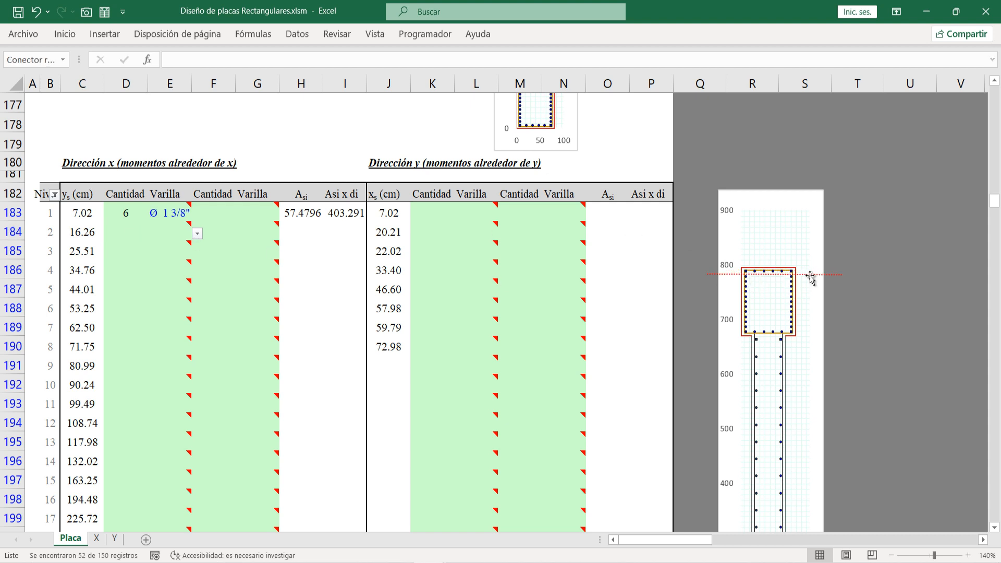
left_click(124, 229)
type("2")
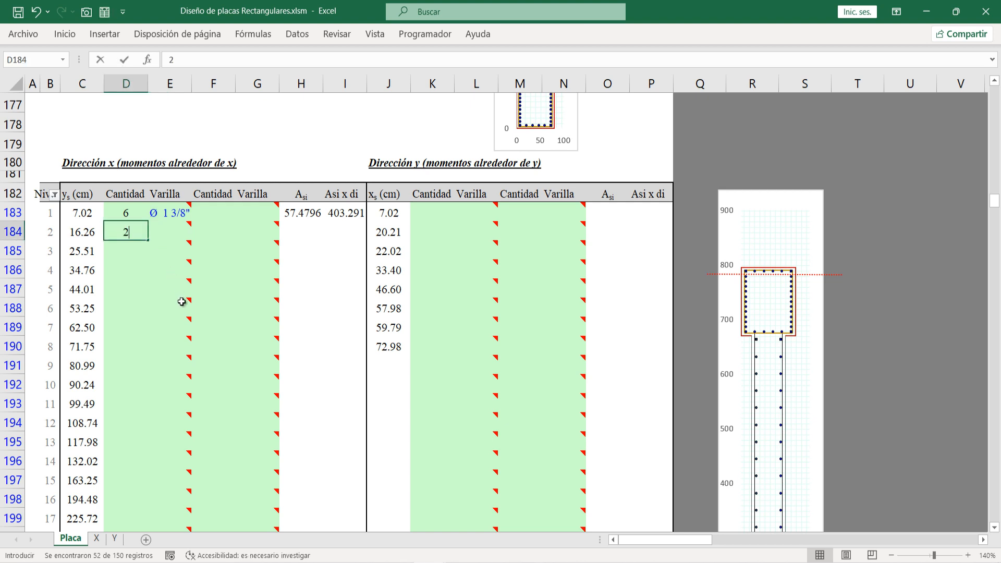
key("Return")
left_click(177, 231)
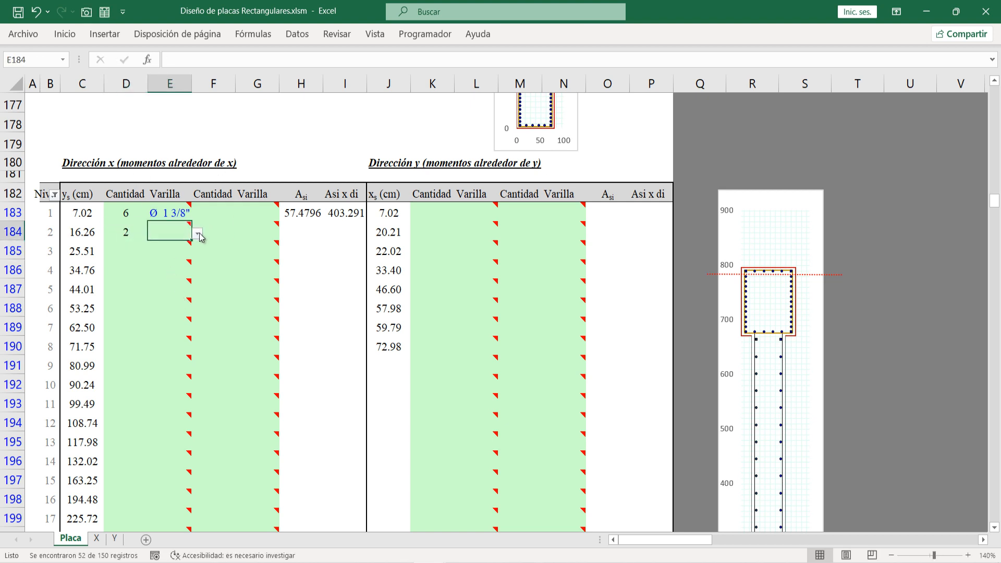
left_click(198, 233)
left_click_drag(198, 281, 193, 309)
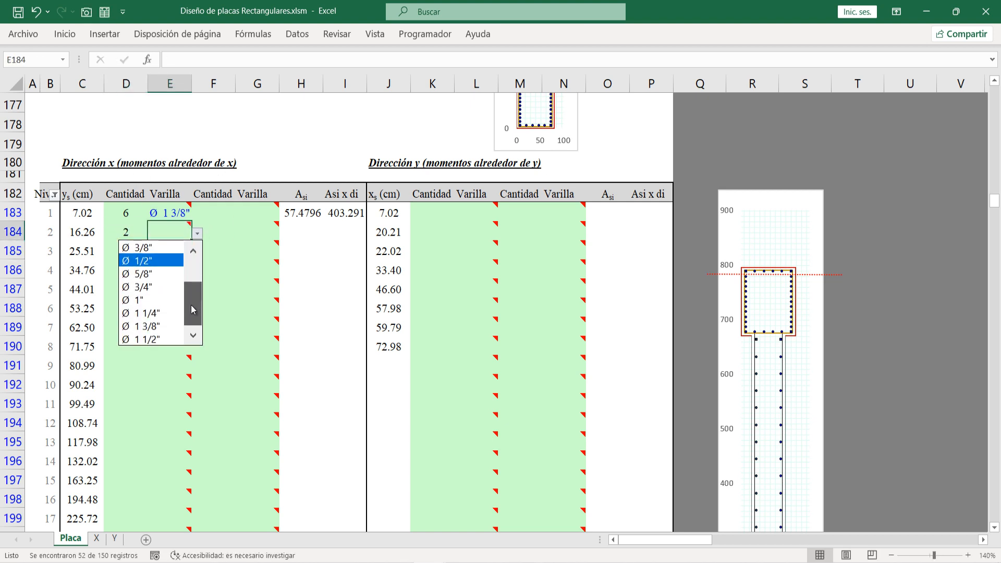
left_click(172, 325)
key("Return")
Step: Move the red marker line back up to the upper edge of the section in the enlarged chart
left_click(226, 214)
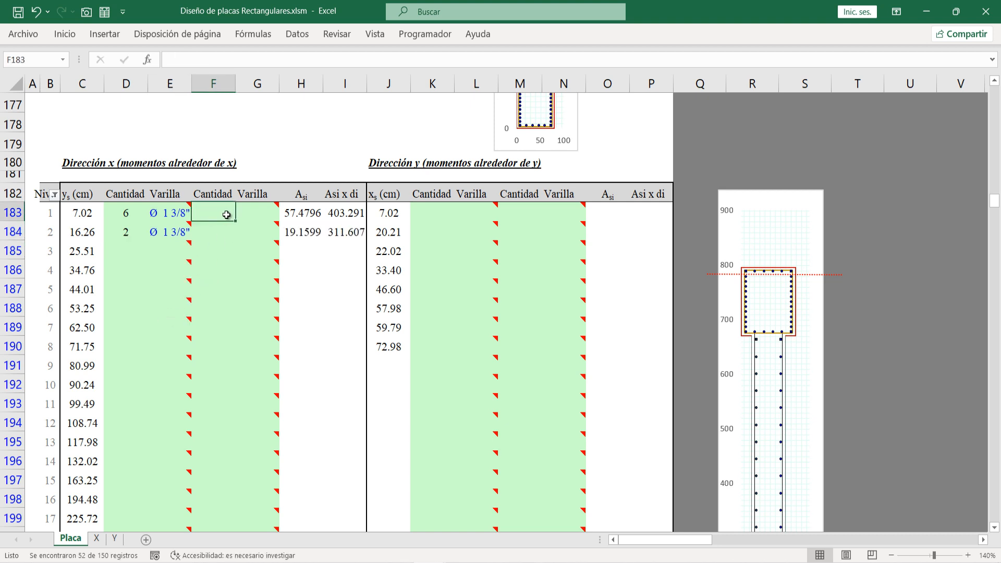
left_click(265, 209)
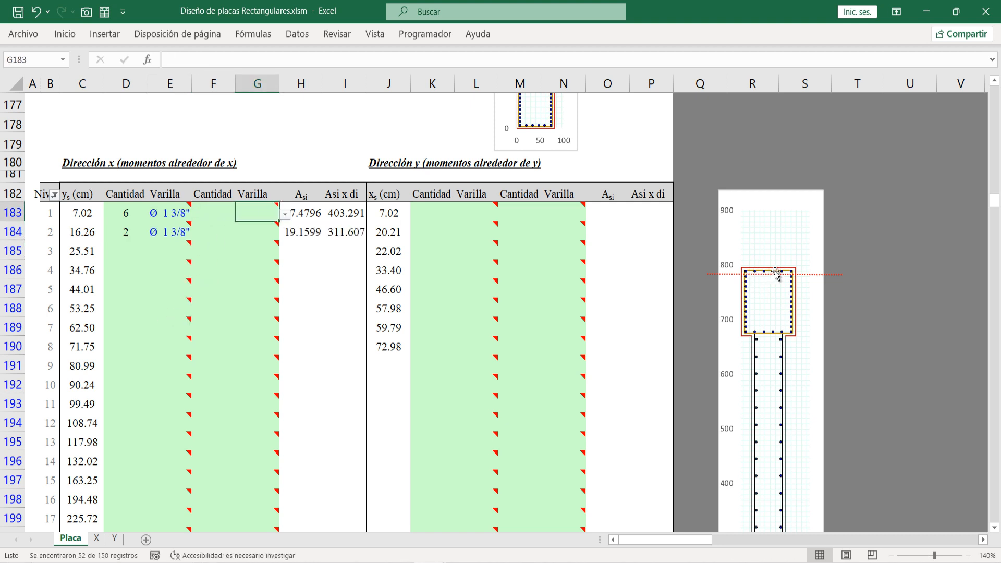
left_click(215, 213)
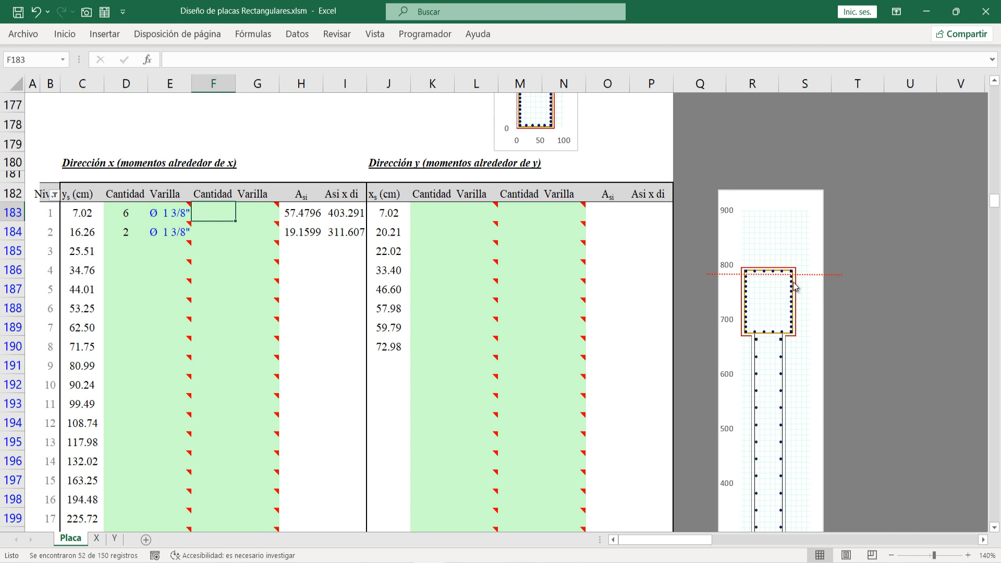
left_click(806, 275)
mouse_move(809, 276)
left_mouse_down()
mouse_move(812, 327)
mouse_move(812, 268)
left_mouse_up()
left_click(153, 215)
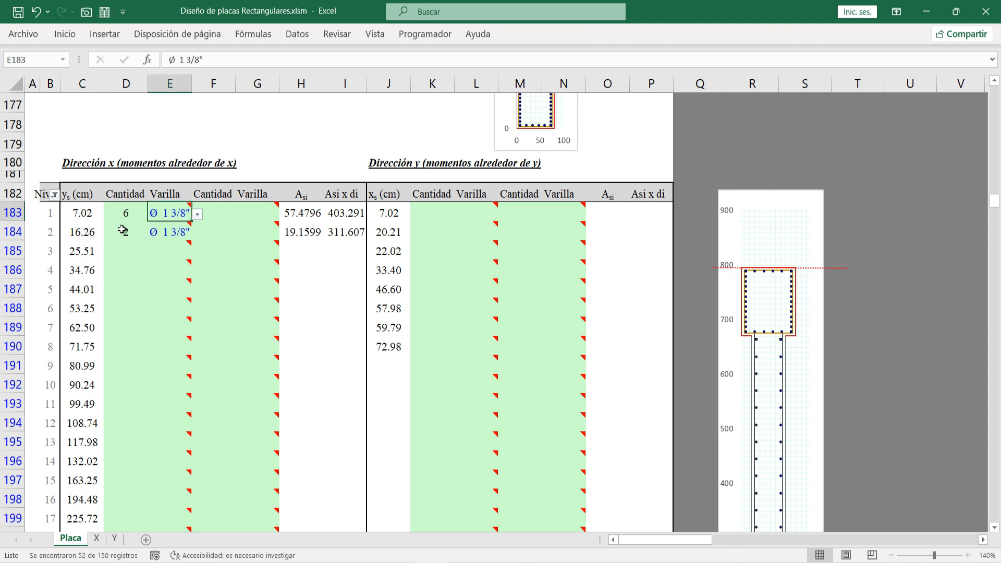
Step: Copy the level 2 quantity and bar size (2, Ø 1 3/8") into levels 3 to 12 of the Dirección x table
left_click_drag(122, 230, 170, 232)
key("ctrl+c")
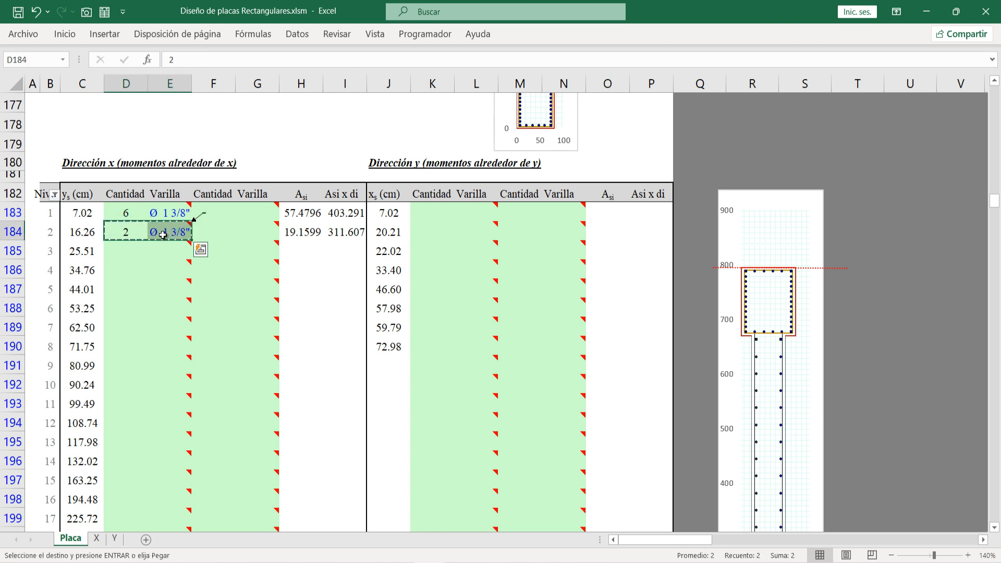
left_click(125, 252)
key("ctrl+v")
left_click(126, 274)
key("ctrl+v")
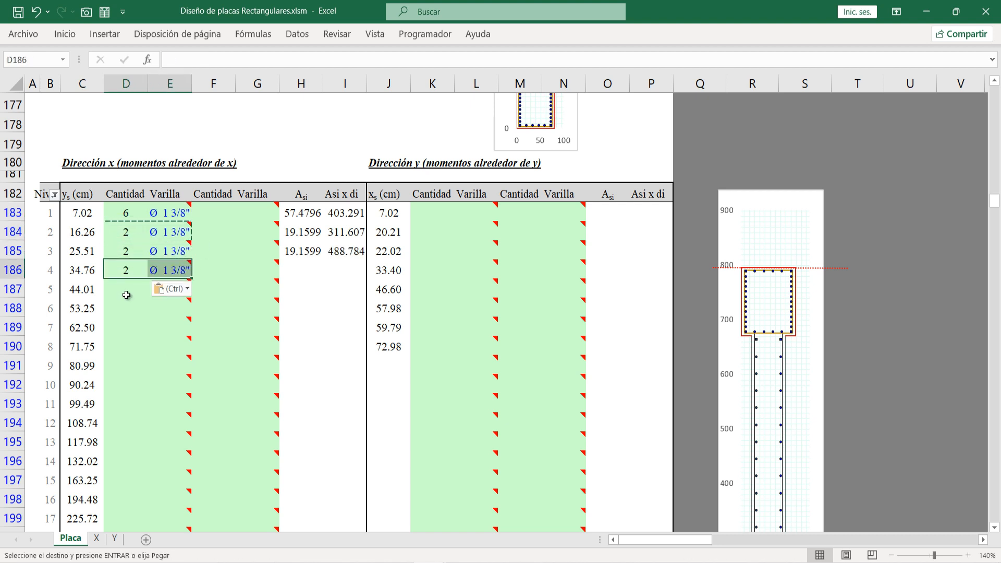
left_click(126, 291)
key("ctrl+v")
left_click(126, 309)
key("ctrl+v")
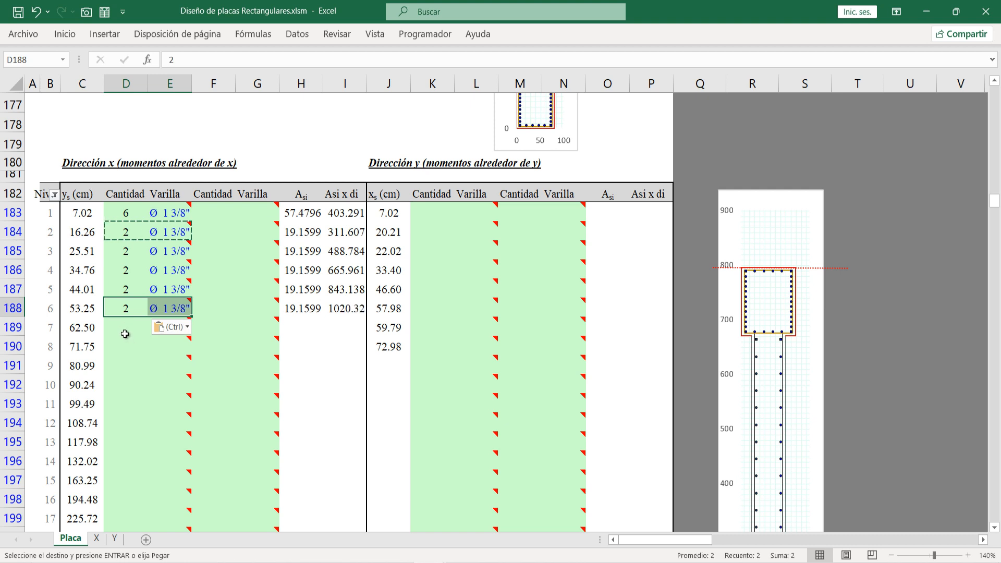
left_click(125, 334)
key("ctrl+v")
left_click(126, 347)
key("ctrl+v")
left_click(123, 363)
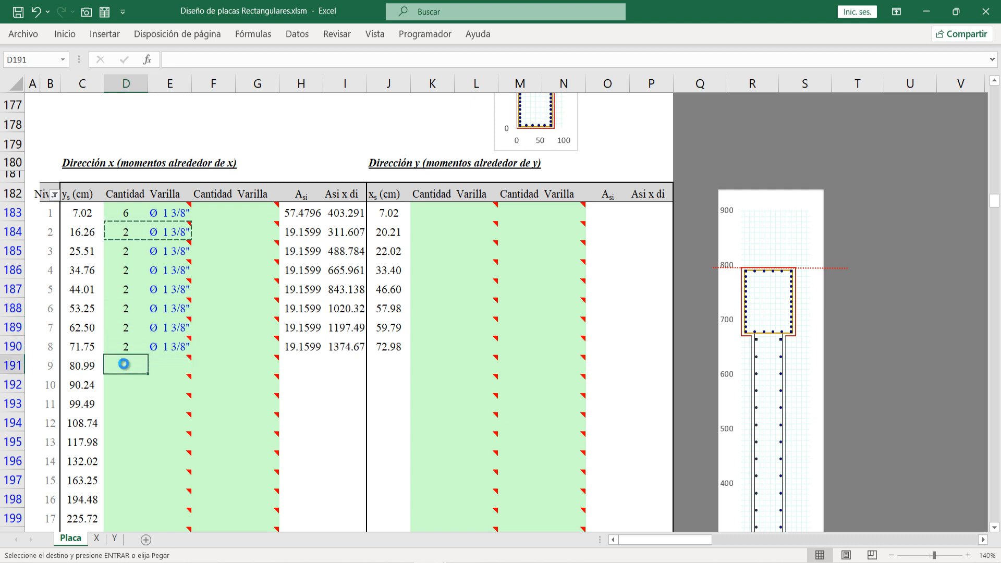
key("ctrl+v")
left_click(124, 385)
key("ctrl+v")
left_click(126, 403)
key("ctrl+v")
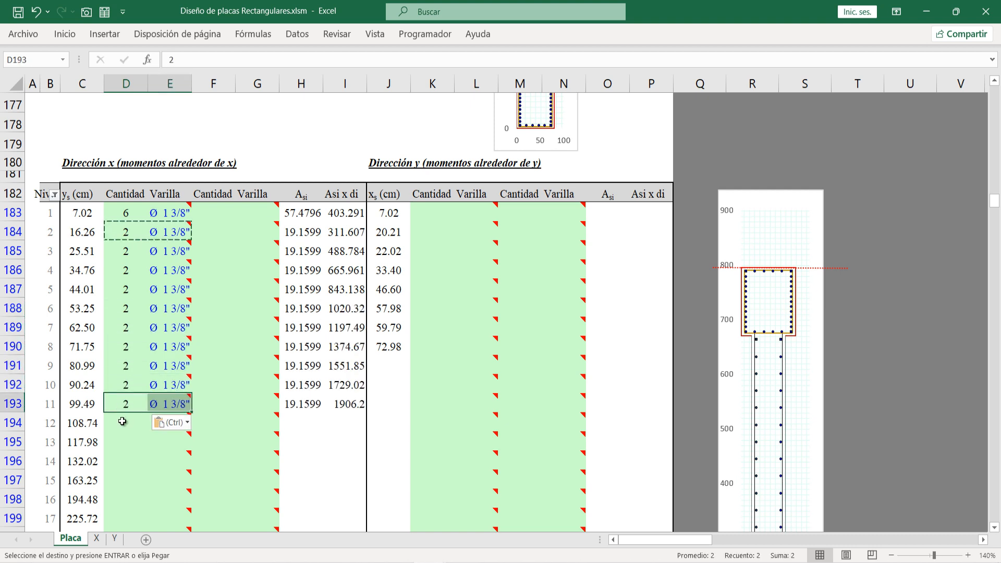
left_click(122, 421)
key("ctrl+v")
left_click(219, 331)
key("Escape")
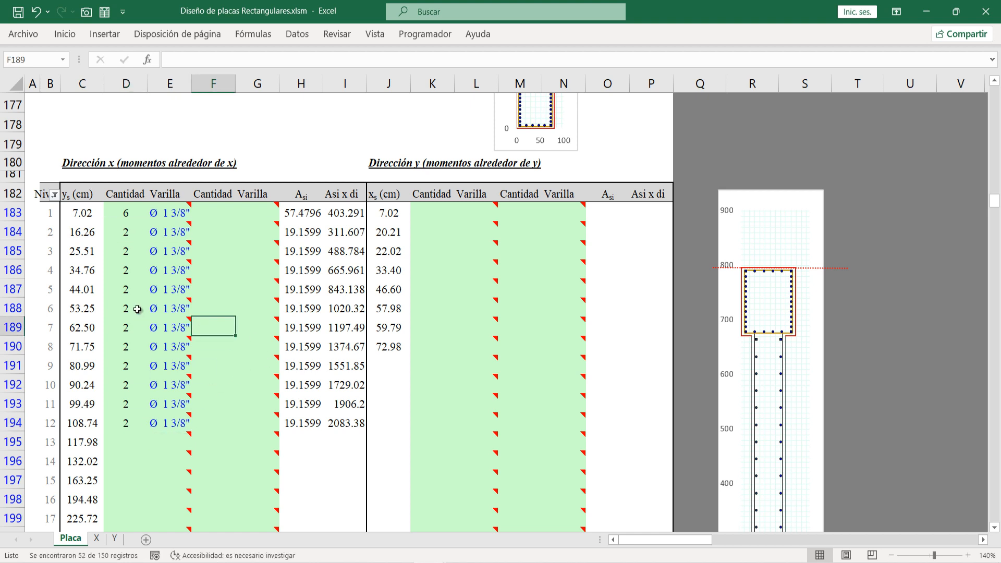
Step: Move the marker line to the lowest bar row of the upper confinement and copy level 1's quantity and bar size into level 13 of Dirección x
left_click_drag(840, 271, 829, 334)
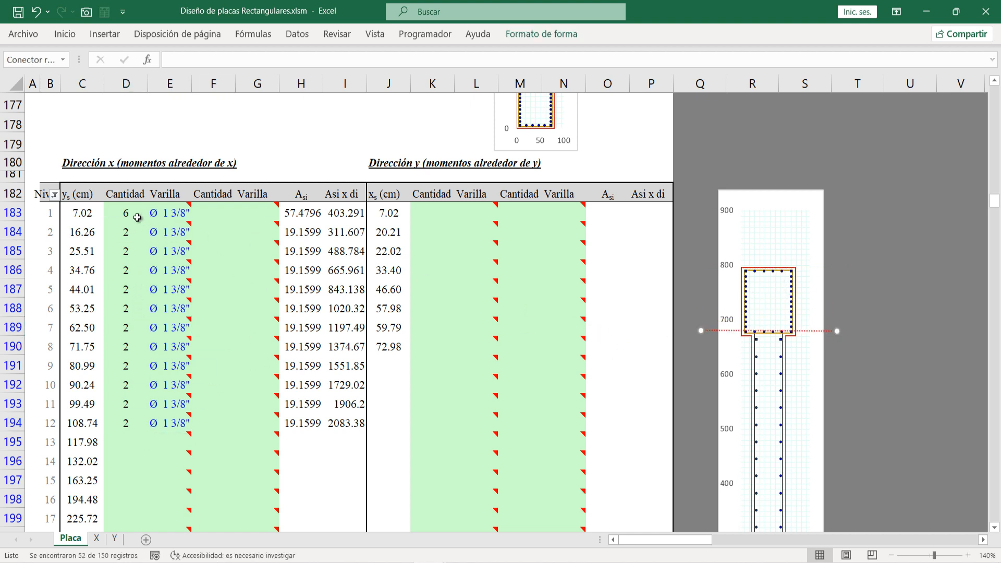
left_click_drag(137, 218, 172, 214)
key("ctrl+c")
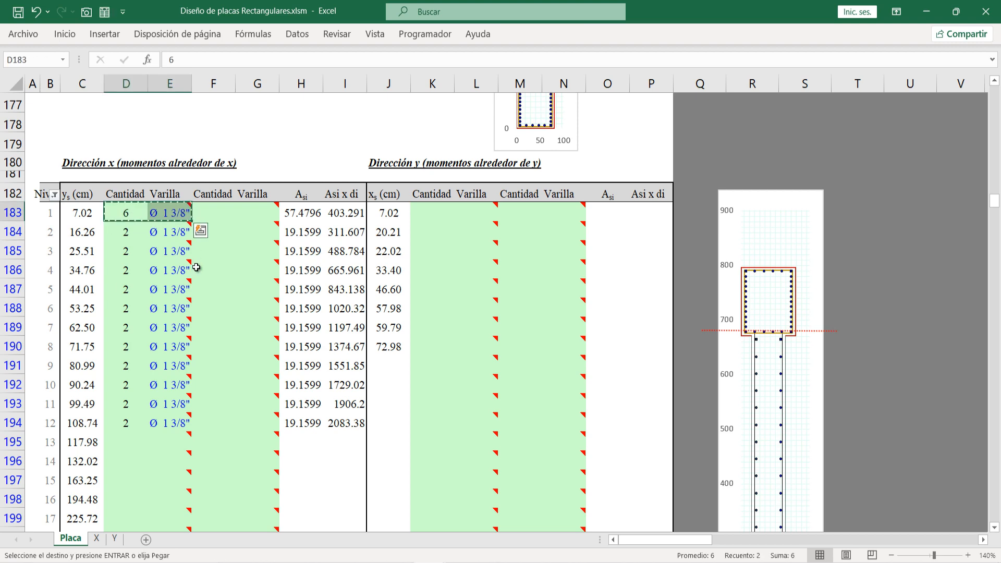
scroll(162, 345, "down", 1)
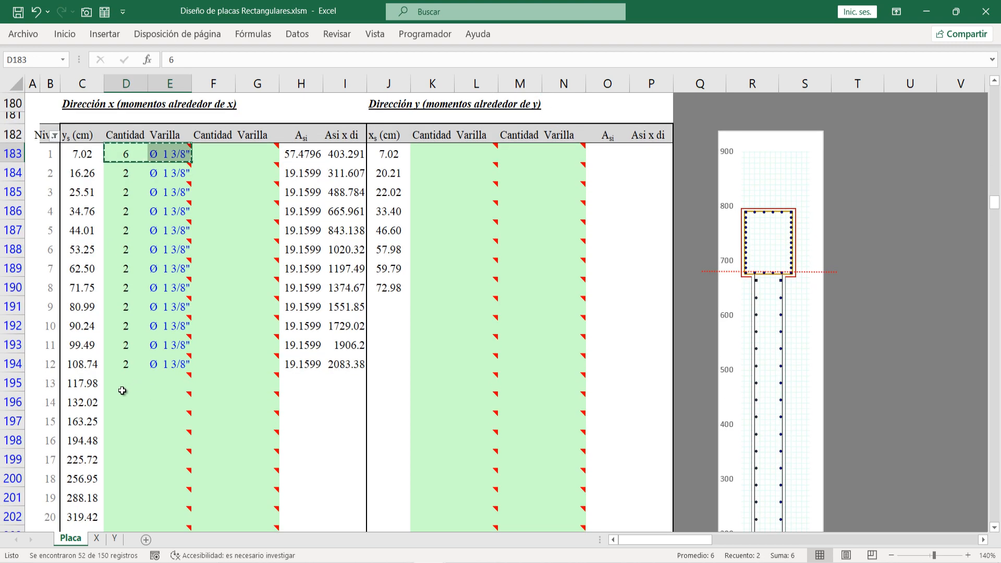
left_click(129, 375)
key("ctrl+v")
left_click(245, 324)
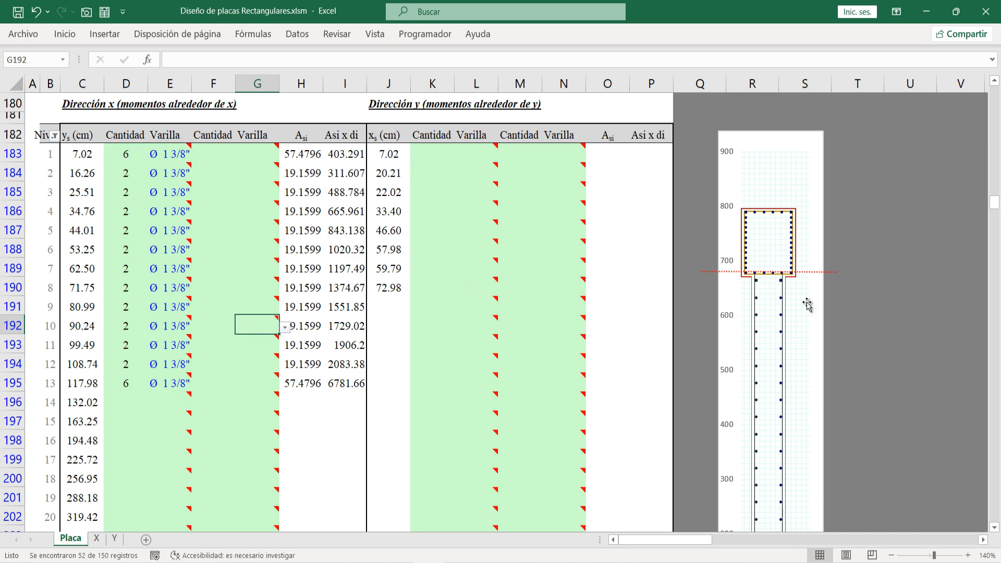
Step: Move the red marker line down to the first bar row of the wall, just below the upper confinement
left_click(933, 332)
scroll(933, 331, "down", 1)
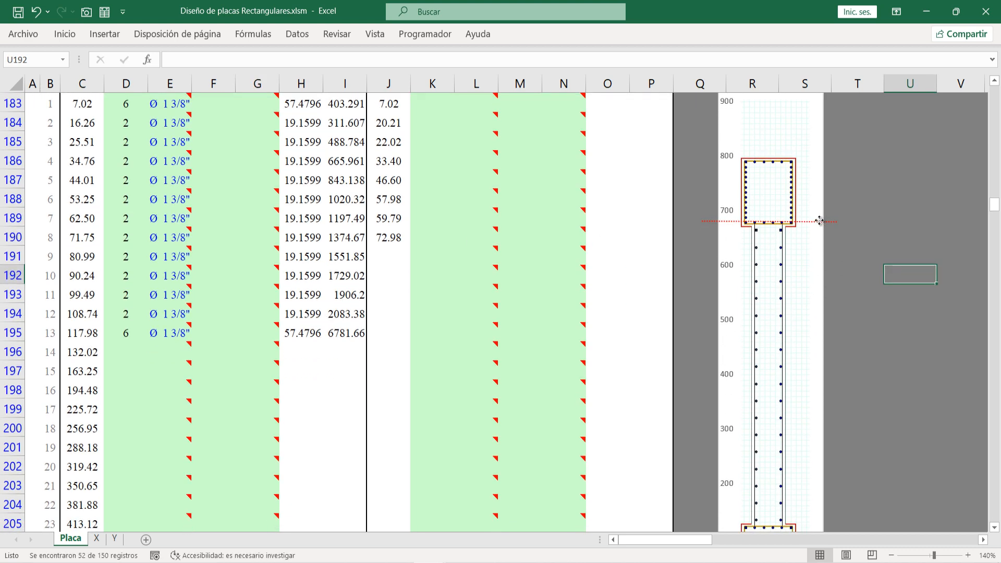
left_click_drag(819, 220, 821, 227)
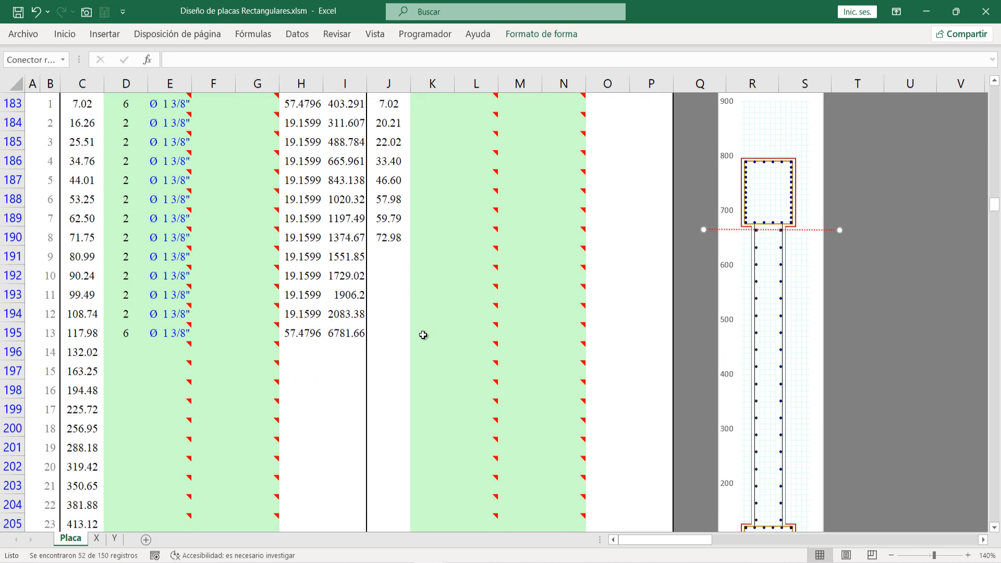
Step: Look up the wall's vertical reinforcement layers, bar size and spacing in section 3.2
scroll(293, 353, "up", 15)
scroll(262, 368, "up", 12)
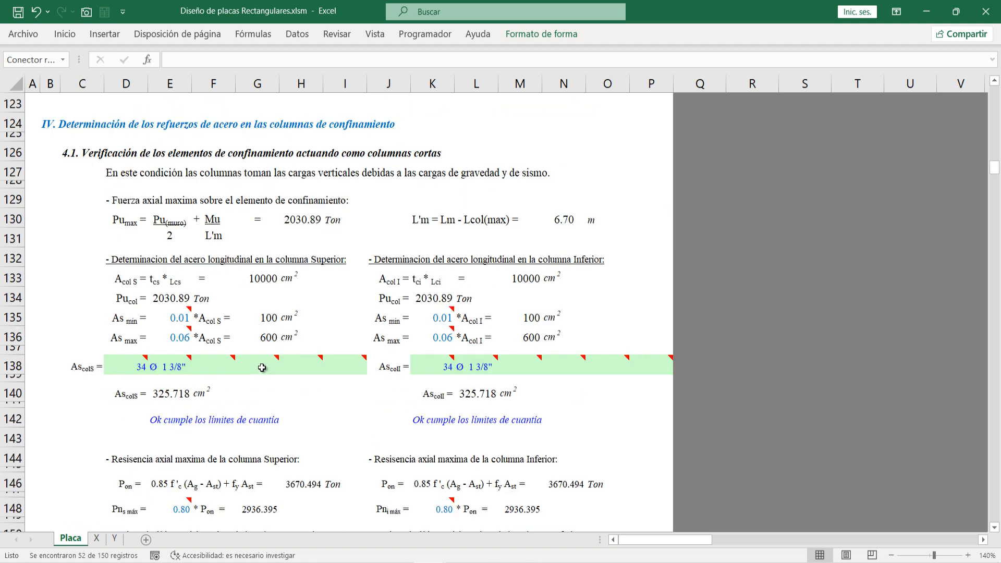
scroll(261, 368, "up", 9)
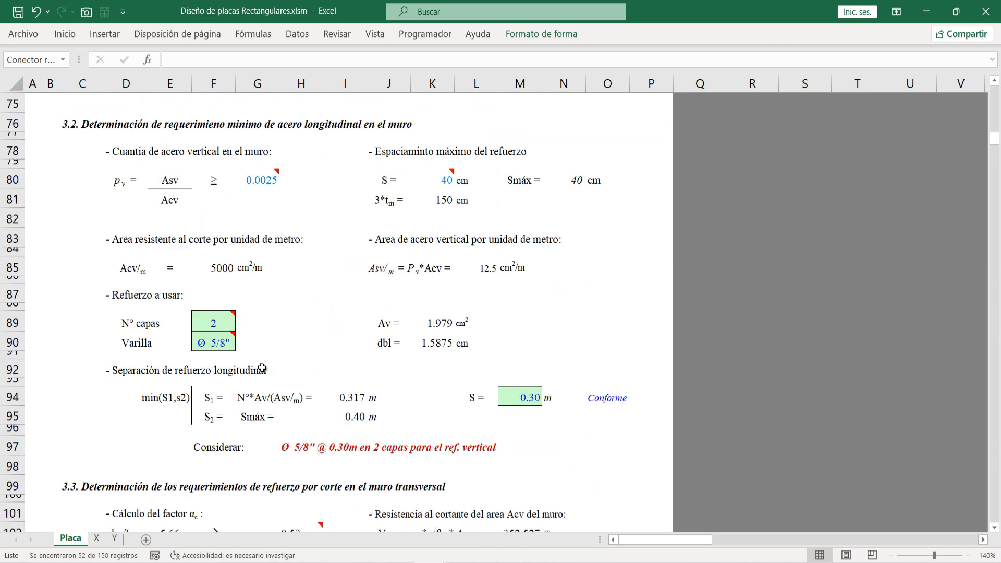
scroll(329, 227, "down", 1)
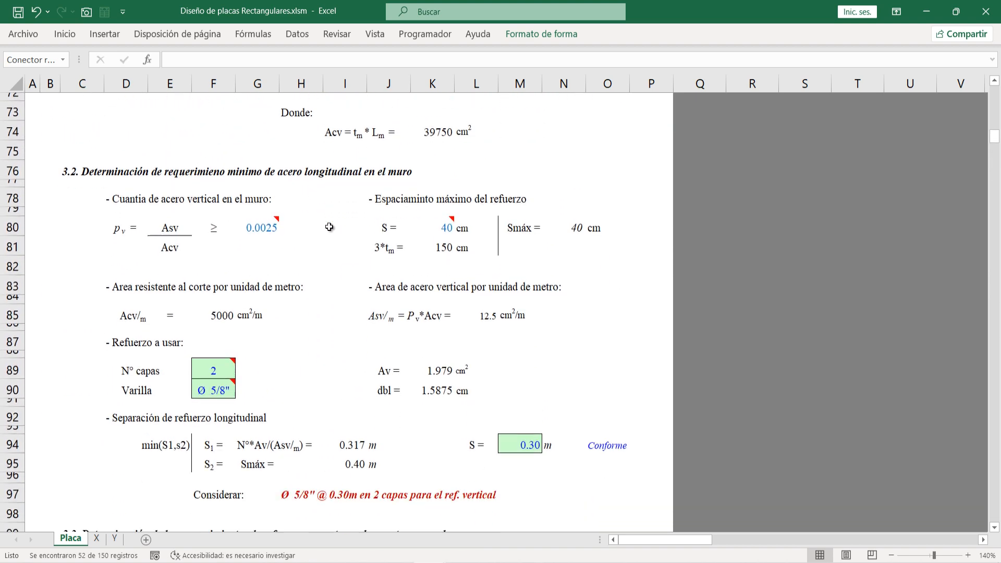
Step: Enter quantity 2 and bar size Ø 5/8" in the wall reinforcement columns for level 14 of Dirección x
scroll(299, 307, "down", 1)
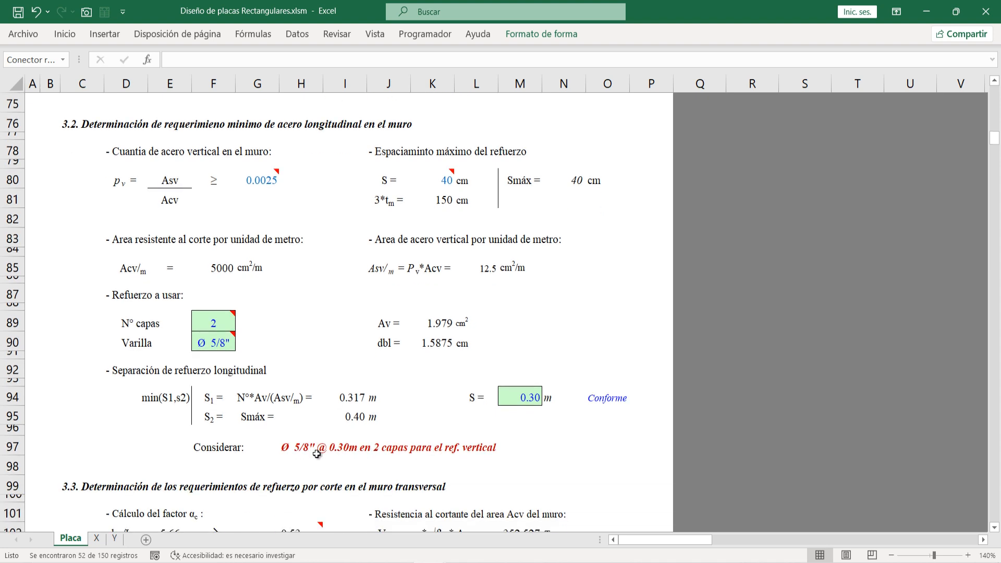
scroll(309, 451, "down", 20)
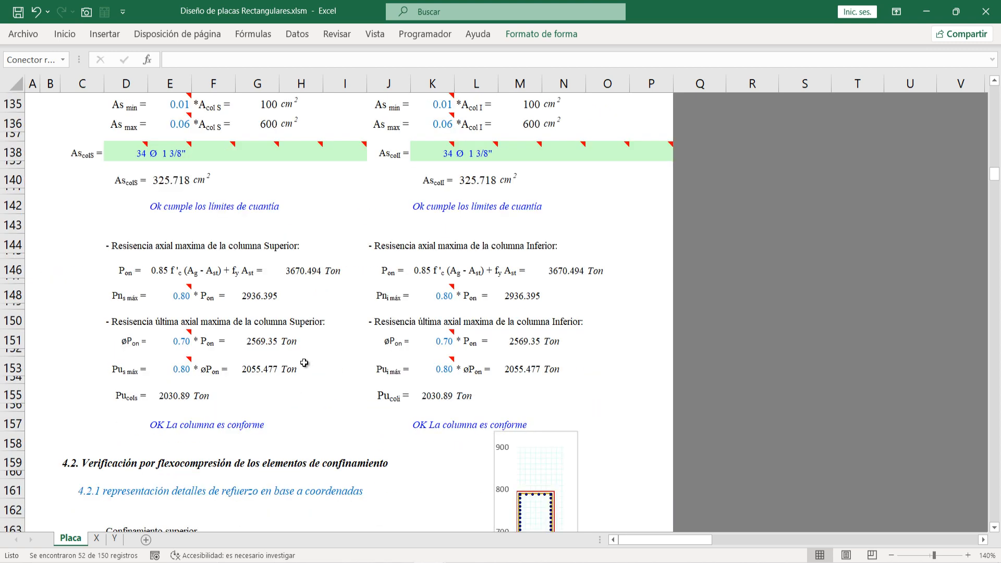
scroll(315, 369, "down", 6)
scroll(311, 362, "up", 3)
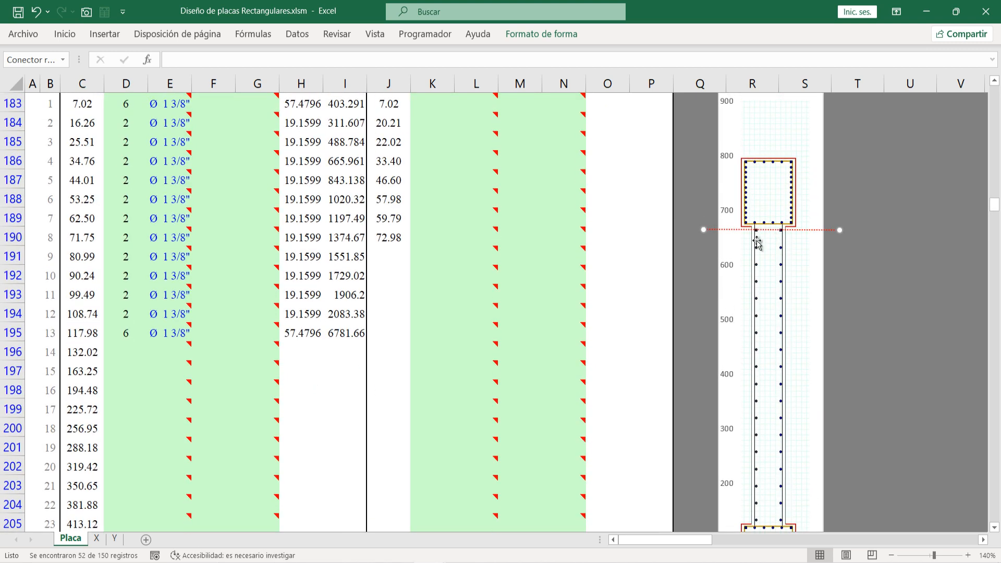
left_click(214, 349)
type("2")
key("Return")
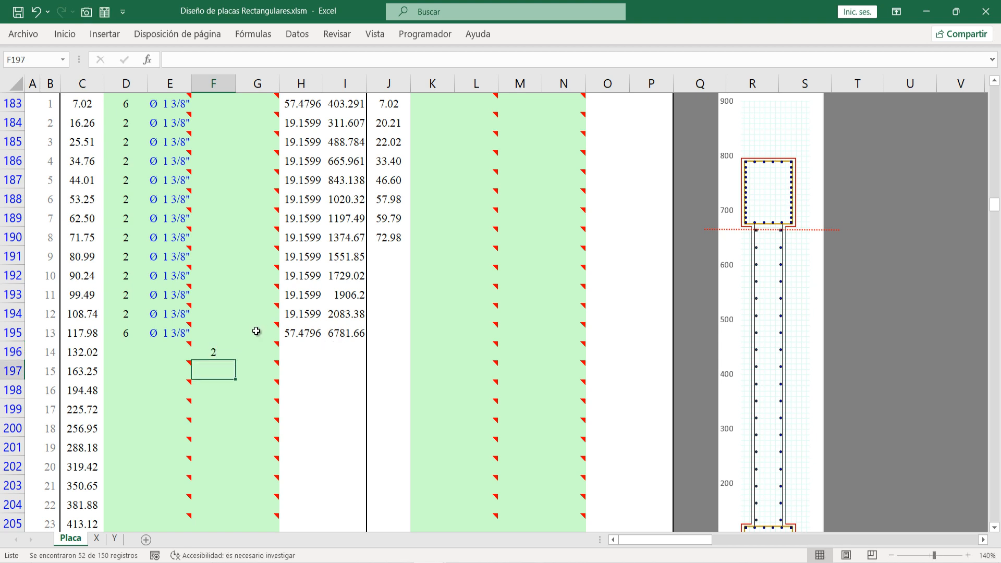
left_click(231, 350)
left_click(259, 348)
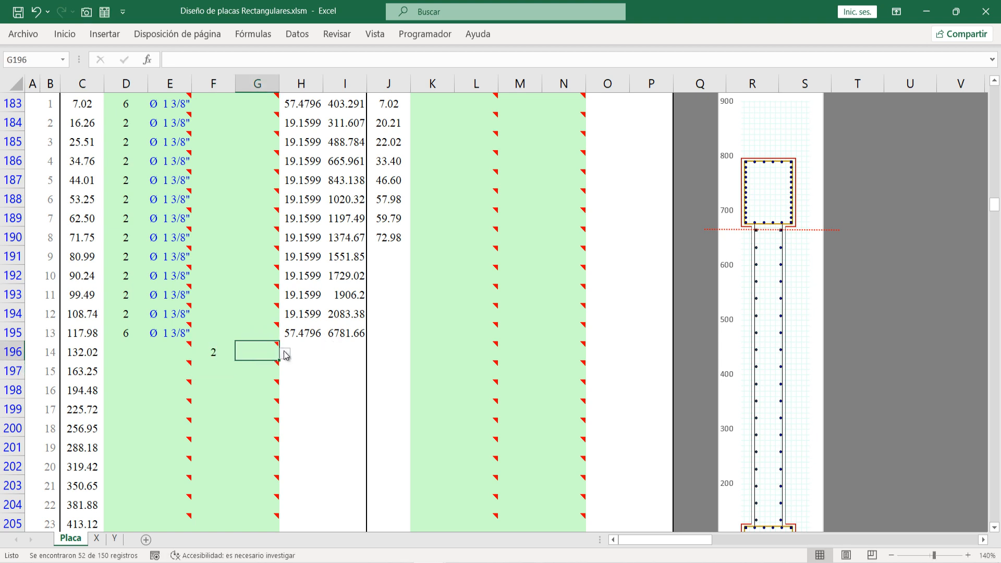
left_click(285, 353)
left_click(246, 446)
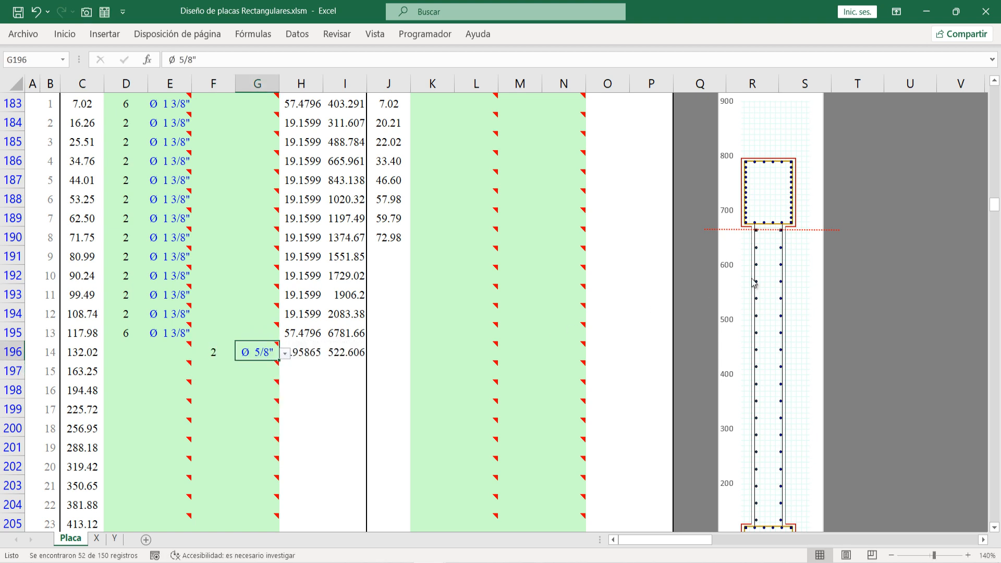
Step: Move the marker line to the wall's lowest bar row and copy level 14's wall quantity and bar size into levels 15 to 31
scroll(813, 205, "down", 1)
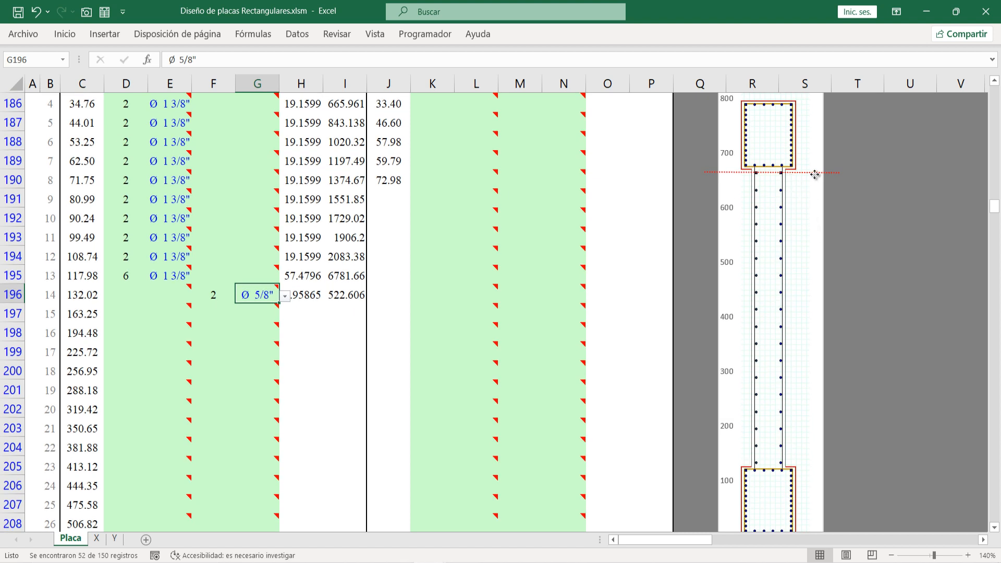
left_click_drag(815, 175, 792, 470)
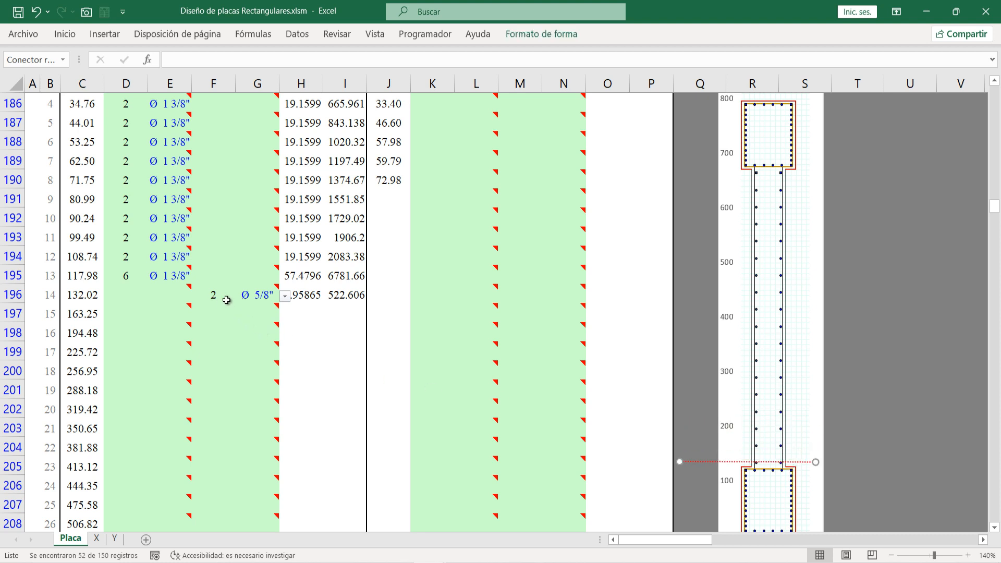
left_click_drag(226, 300, 272, 295)
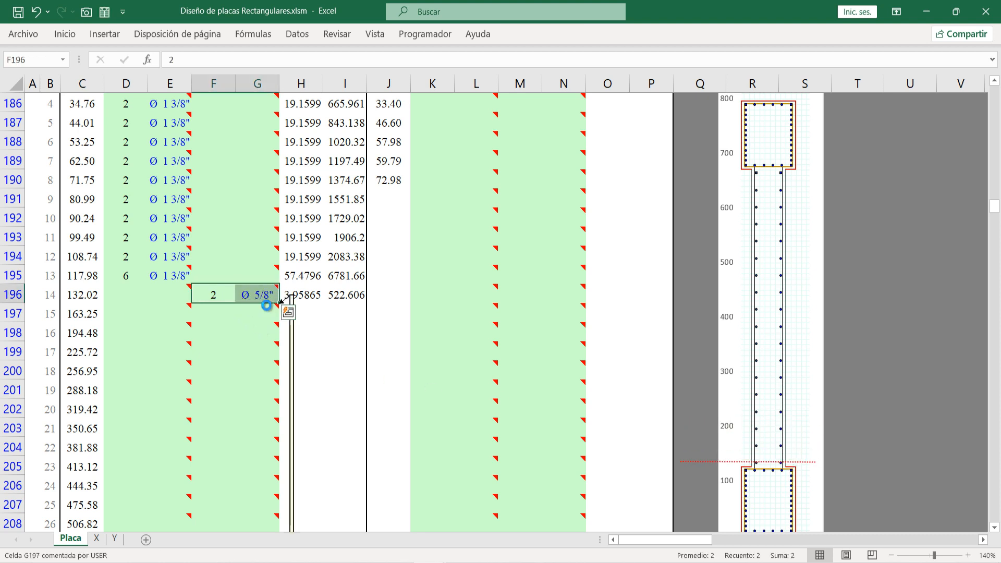
key("ctrl+c")
left_click(213, 312)
key("ctrl+v")
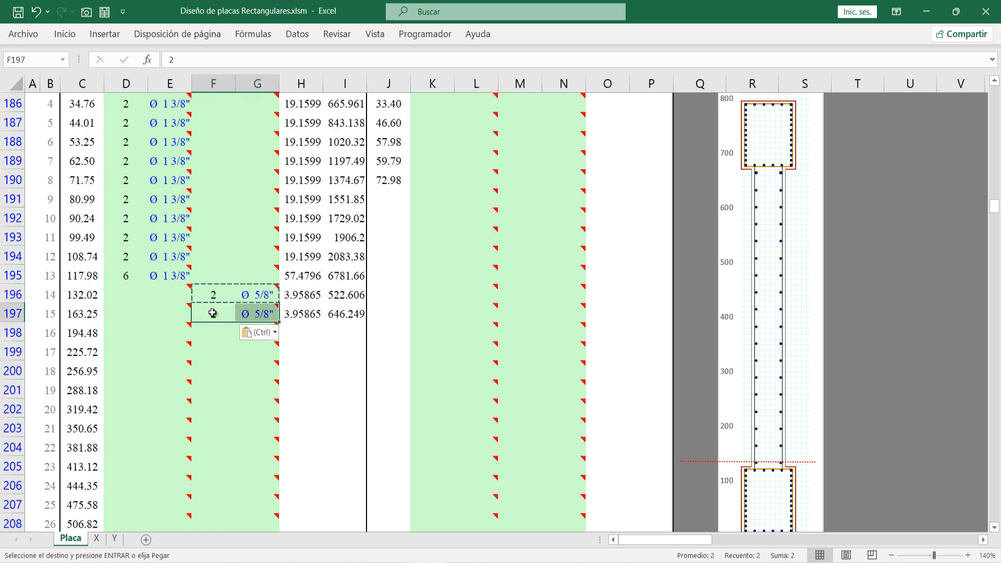
left_click(210, 333)
key("ctrl+v")
scroll(220, 321, "down", 2)
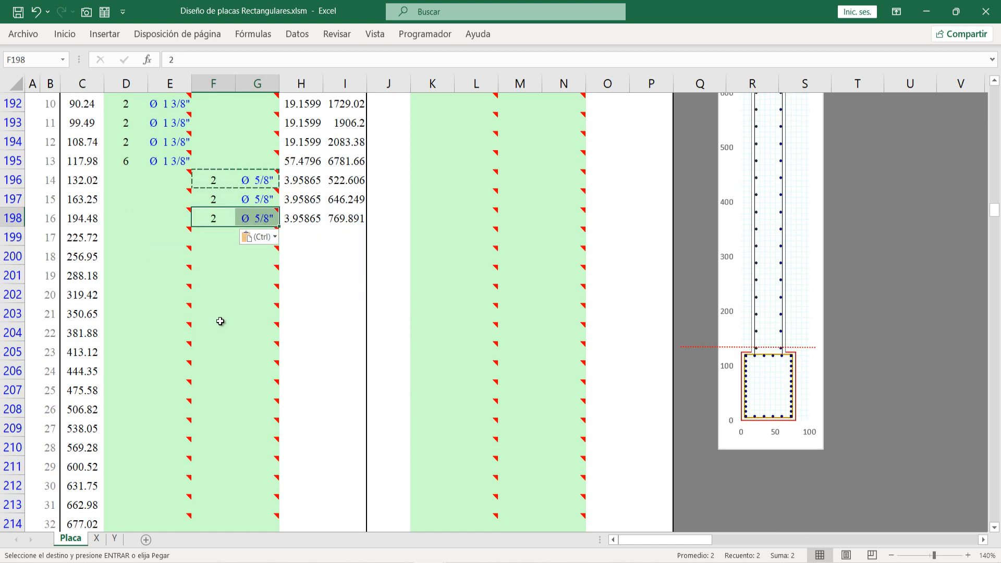
left_click(214, 238)
key("ctrl+v")
left_click(216, 255)
key("ctrl+v")
left_click(216, 273)
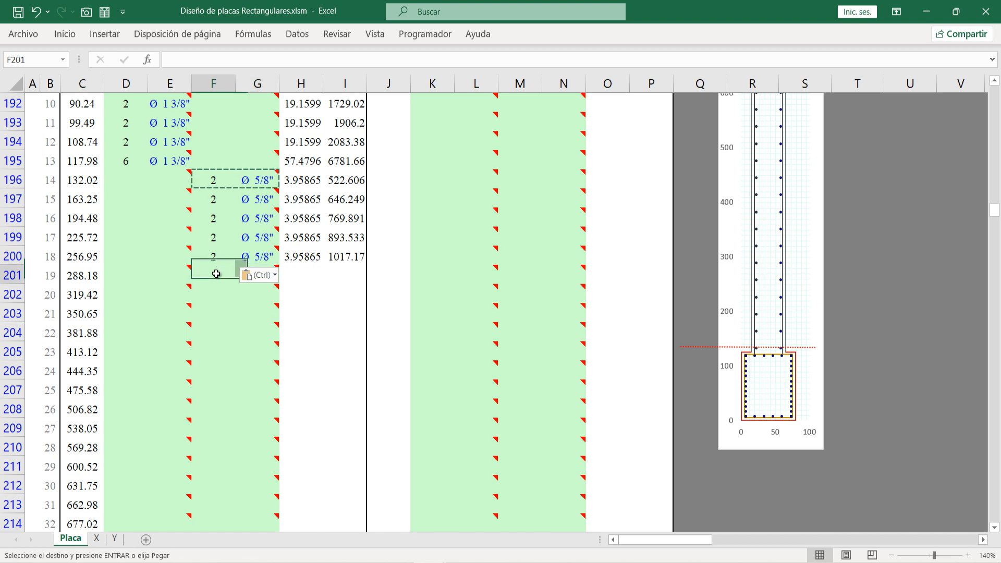
key("ctrl+v")
left_click(214, 295)
key("ctrl+v")
left_click(214, 314)
key("ctrl+v")
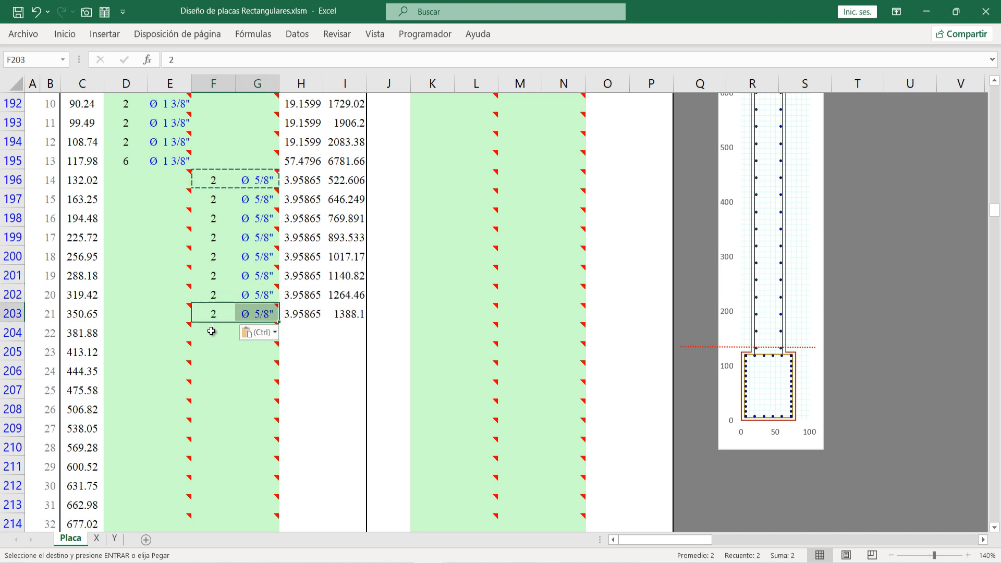
left_click(211, 331)
key("ctrl+v")
left_click(211, 351)
key("ctrl+v")
left_click(211, 370)
key("ctrl+v")
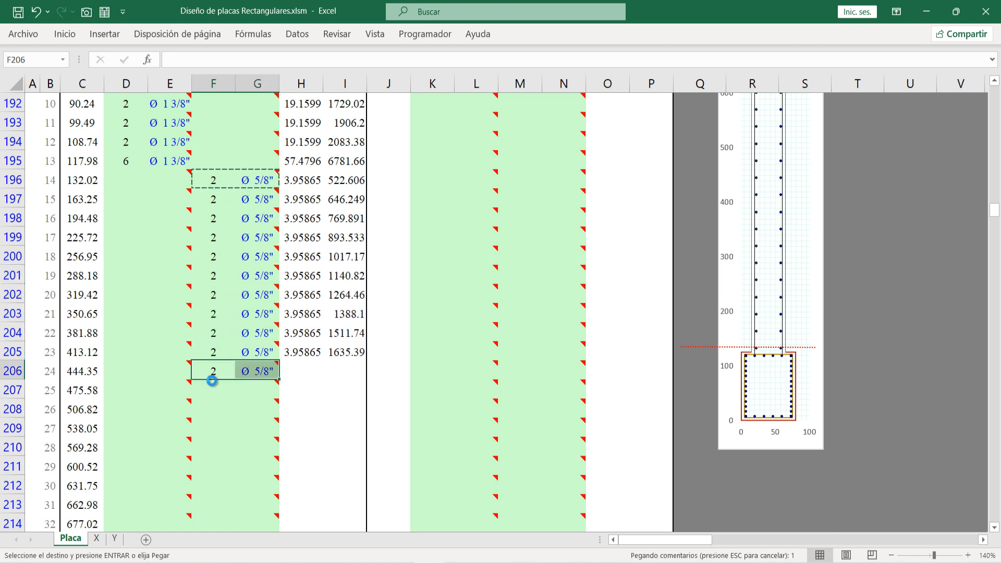
left_click(212, 390)
key("ctrl+v")
left_click(212, 409)
key("ctrl+v")
scroll(215, 388, "down", 2)
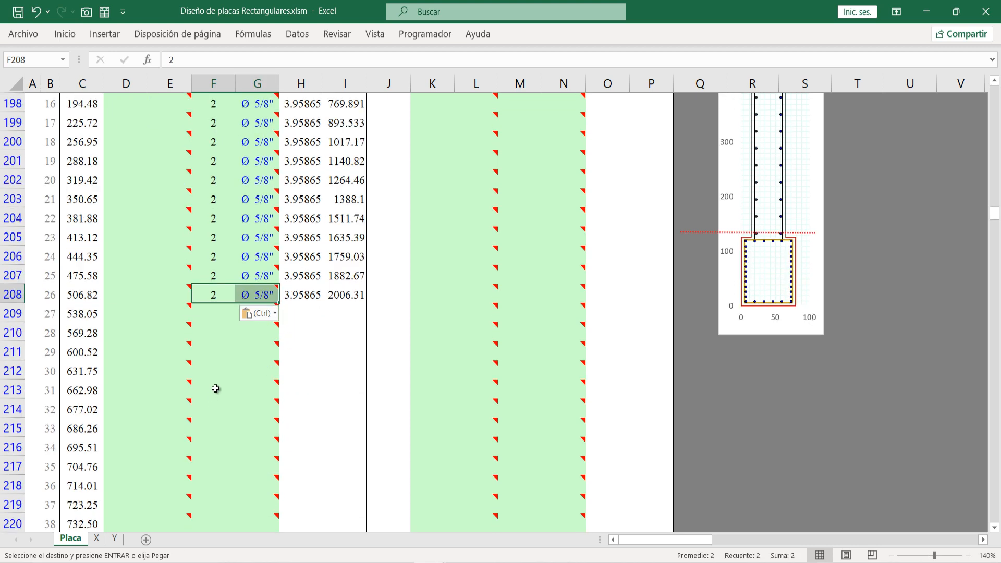
left_click(211, 314)
key("ctrl+v")
left_click(213, 333)
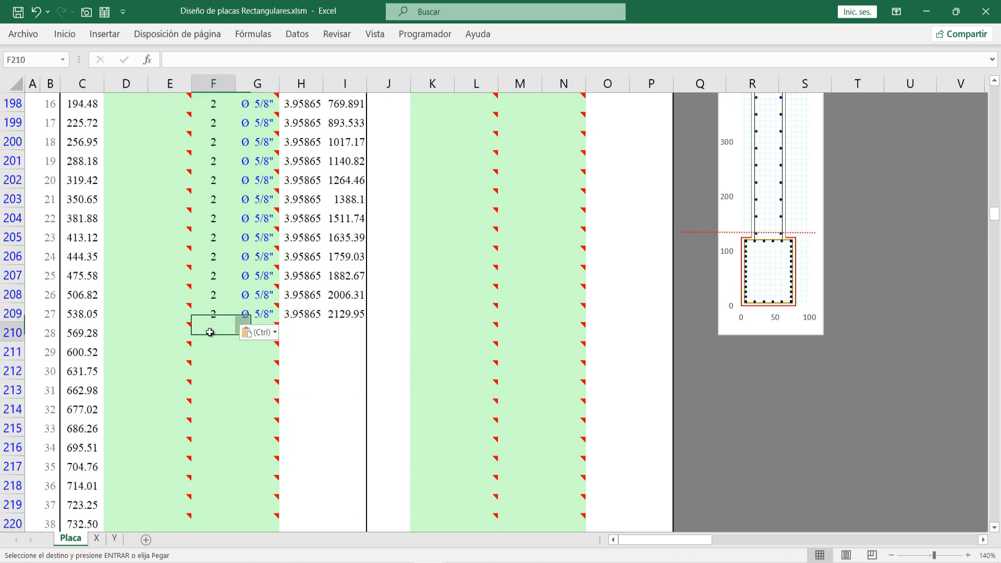
key("ctrl+v")
left_click(215, 353)
key("ctrl+v")
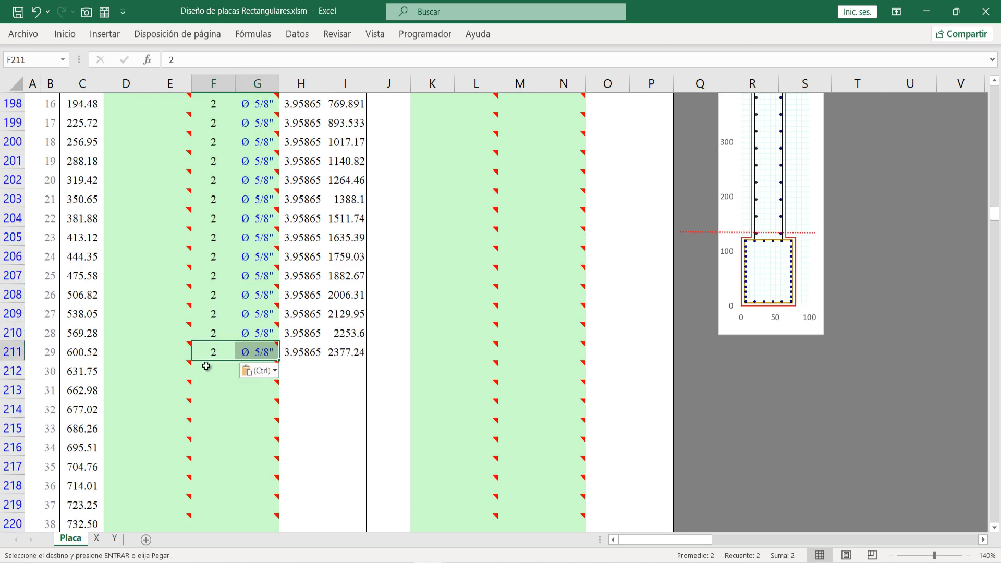
left_click(206, 366)
key("ctrl+v")
left_click(211, 386)
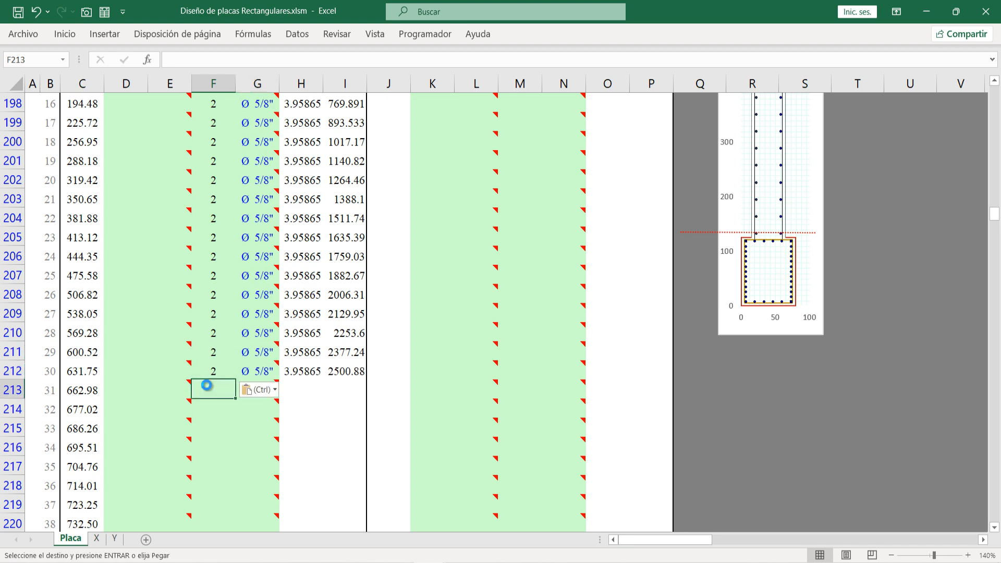
key("ctrl+v")
left_click(328, 407)
Step: Move the marker line to the top bar row of the lower confinement and enter 6 bars of Ø 1 3/8" for level 32
scroll(333, 377, "up", 4)
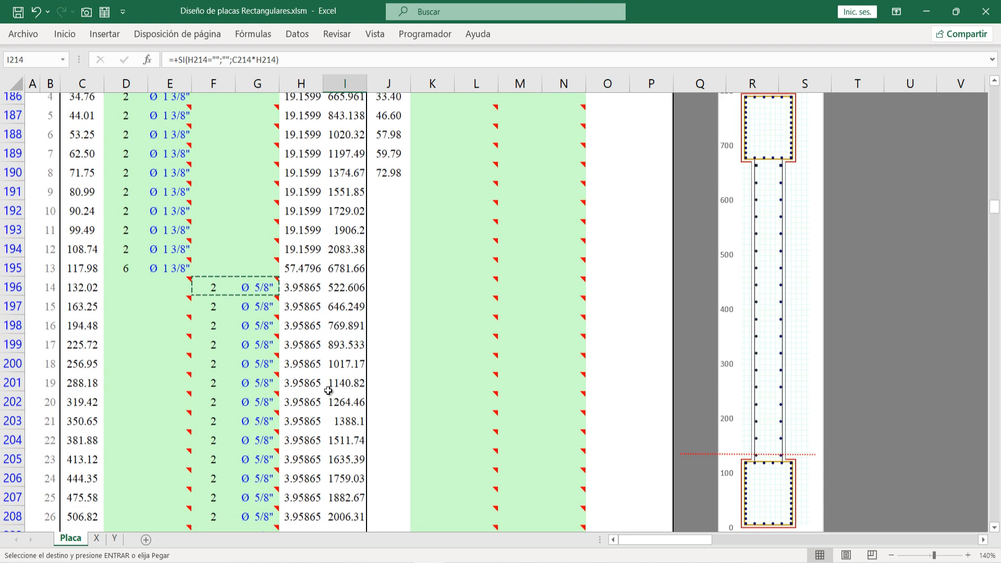
scroll(333, 377, "down", 6)
scroll(495, 358, "up", 2)
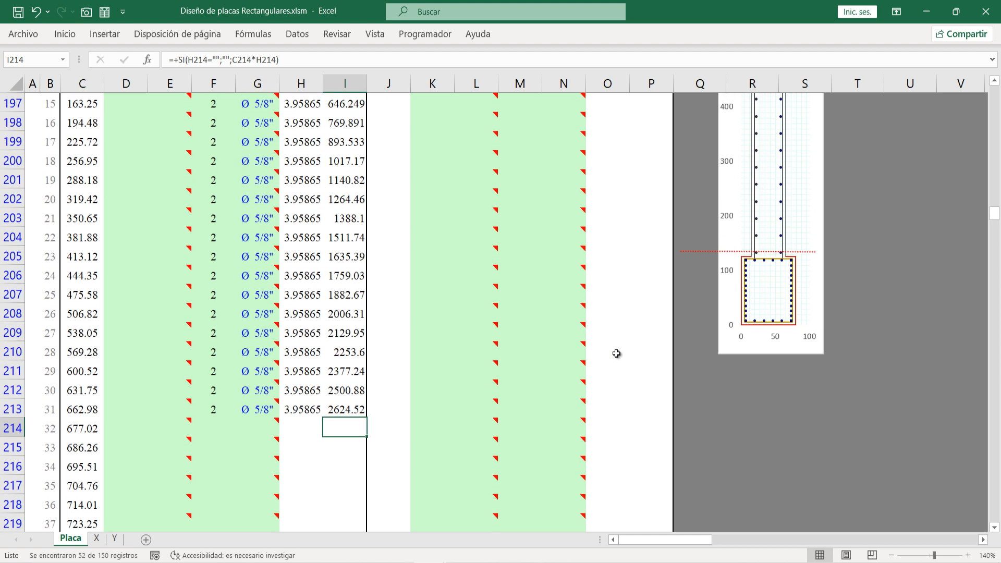
scroll(679, 340, "up", 2)
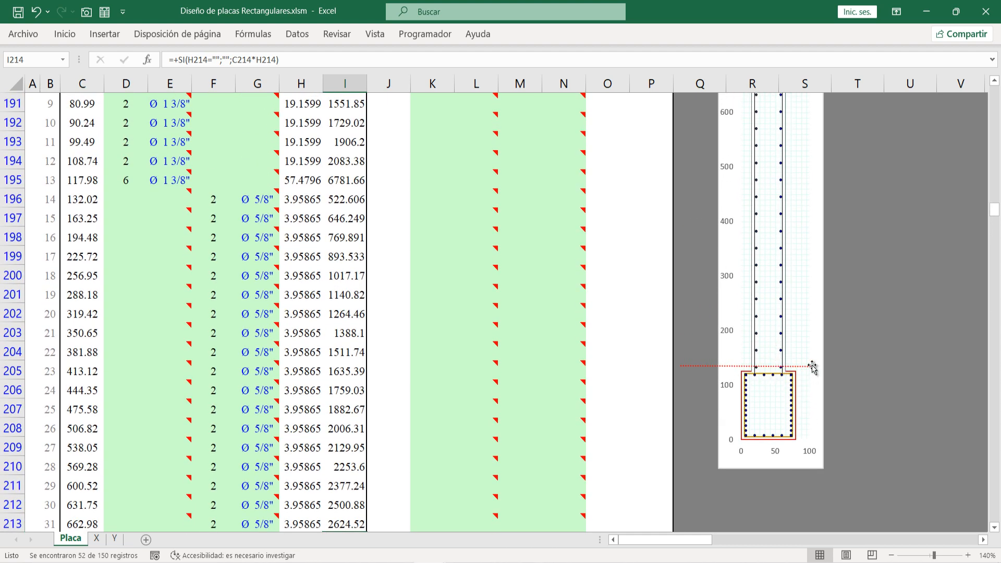
left_click_drag(812, 366, 822, 373)
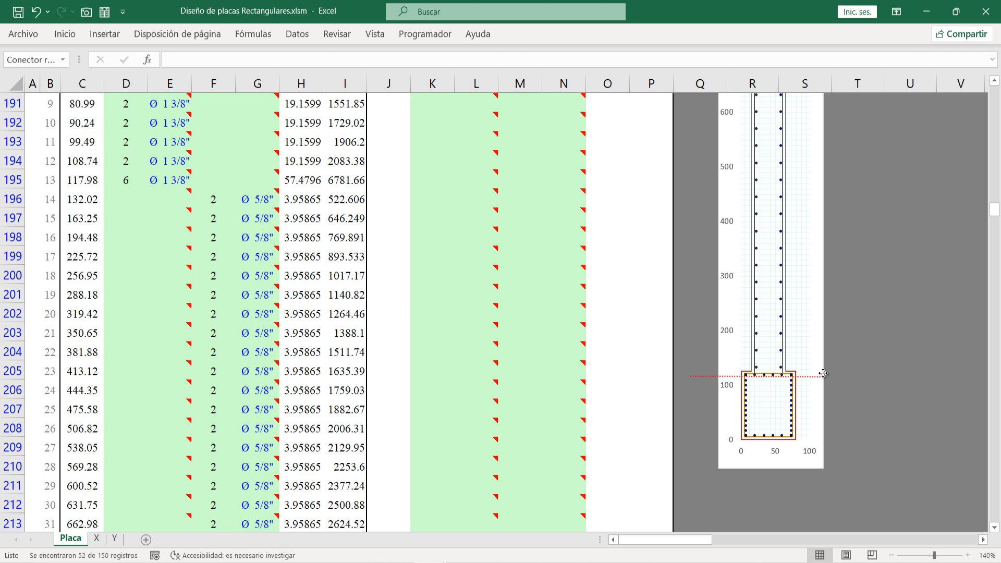
scroll(134, 409, "down", 2)
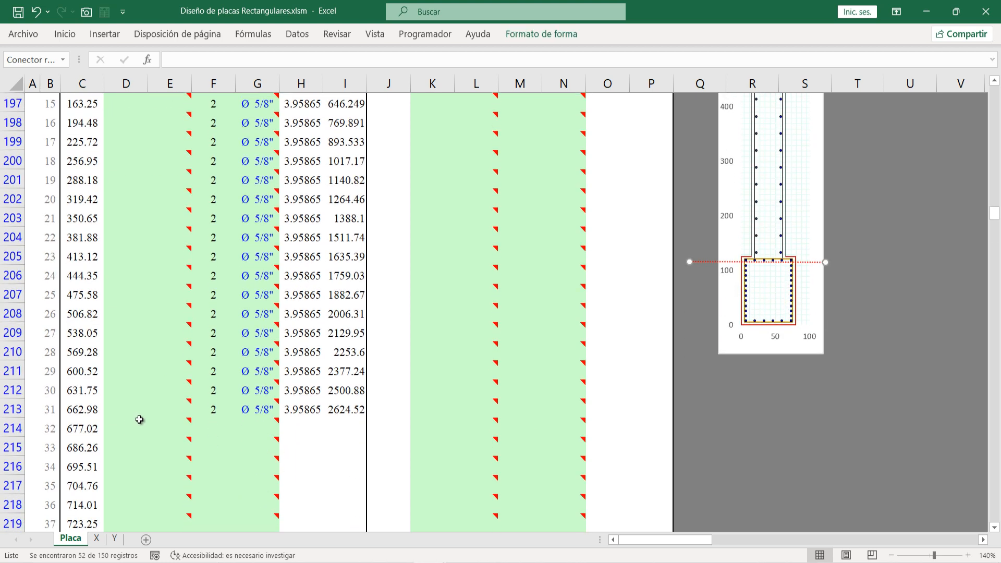
left_click(140, 423)
type("6")
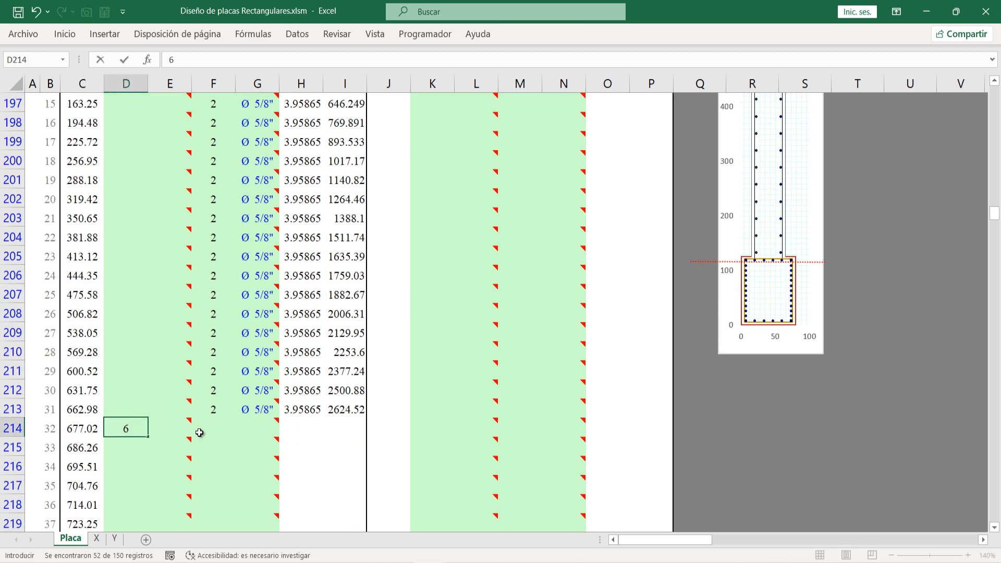
key("Return")
left_click(170, 424)
left_click(197, 429)
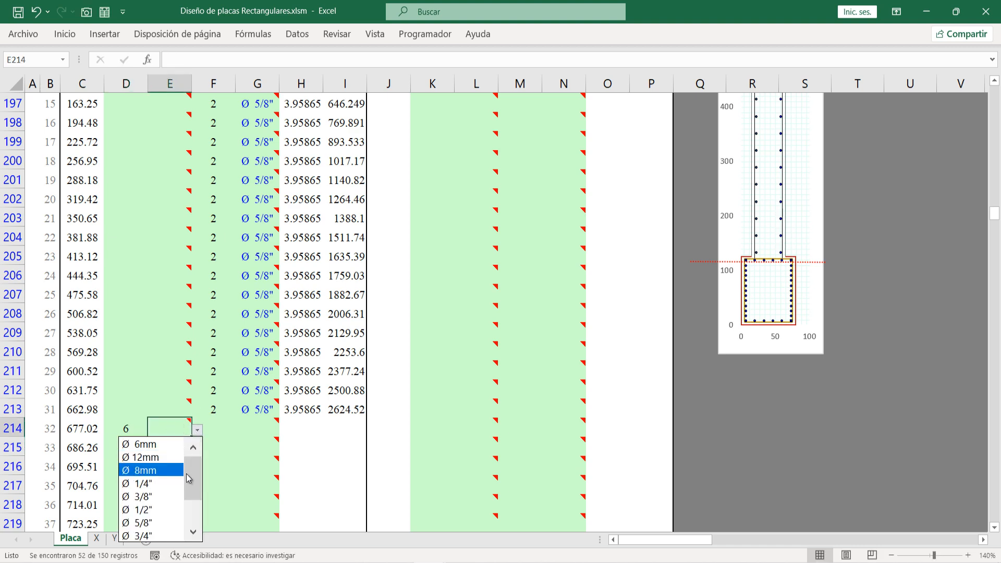
left_click_drag(189, 478, 185, 504)
left_click(180, 522)
left_click(163, 408)
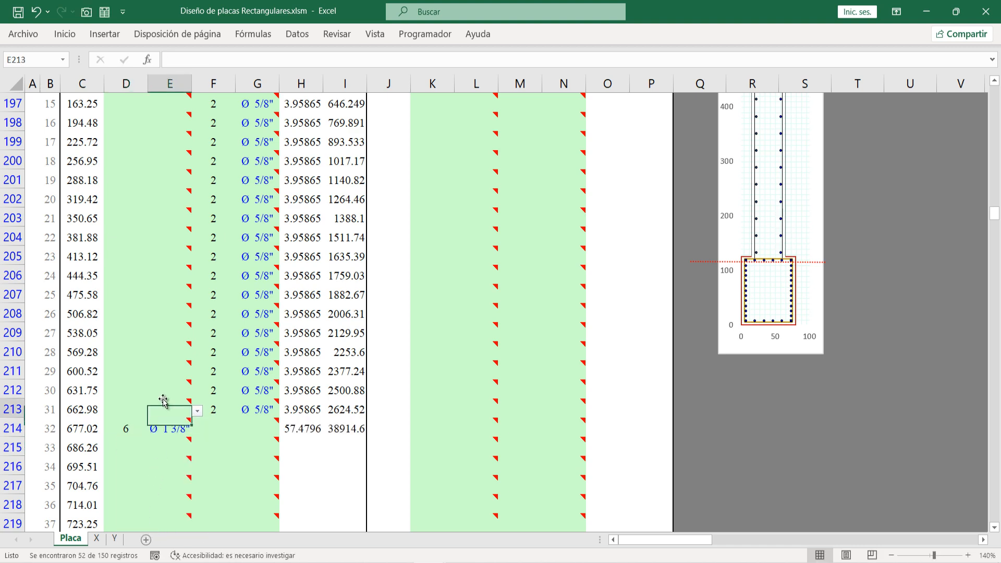
Step: Copy level 11's confinement quantity and bar size (2, Ø 1 3/8") into levels 33 to 43 of Dirección x
scroll(469, 348, "up", 3)
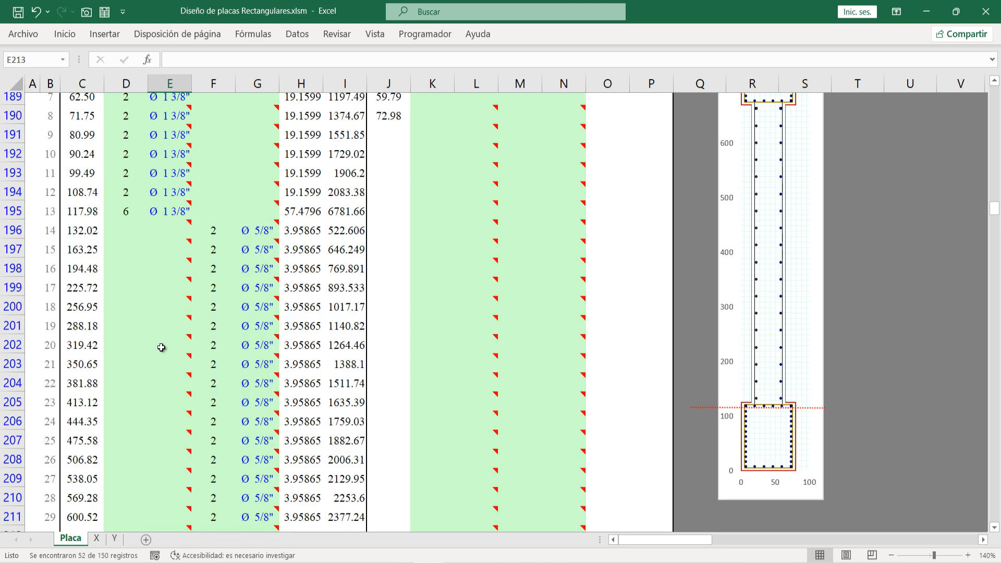
scroll(161, 347, "up", 1)
left_click_drag(157, 203, 125, 200)
key("ctrl+c")
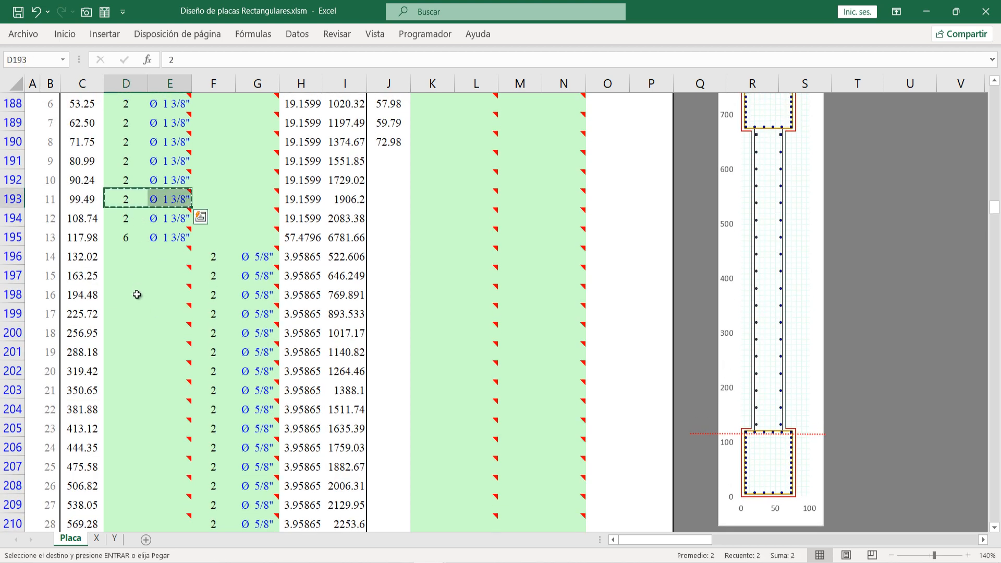
scroll(133, 292, "down", 6)
left_click(127, 276)
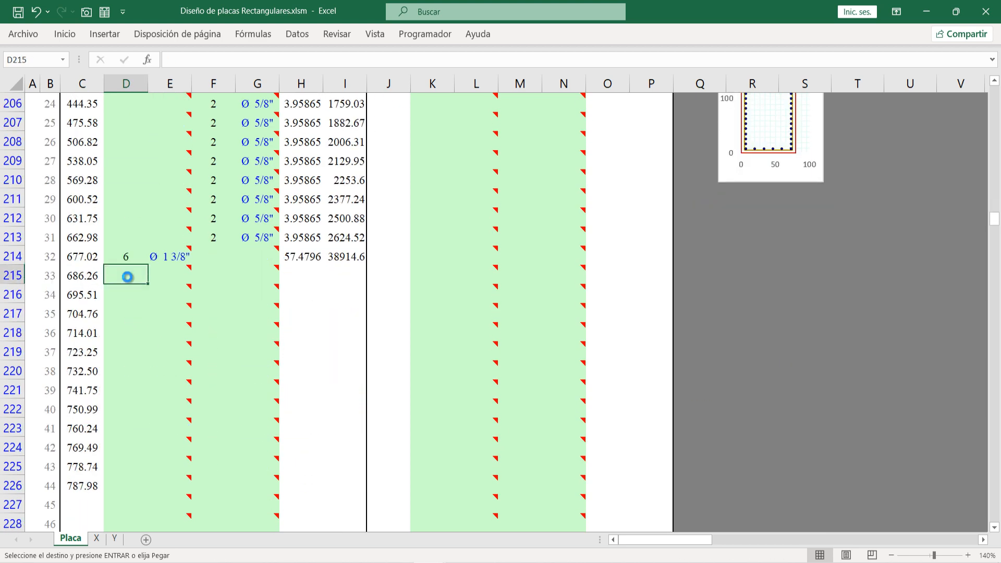
key("ctrl+v")
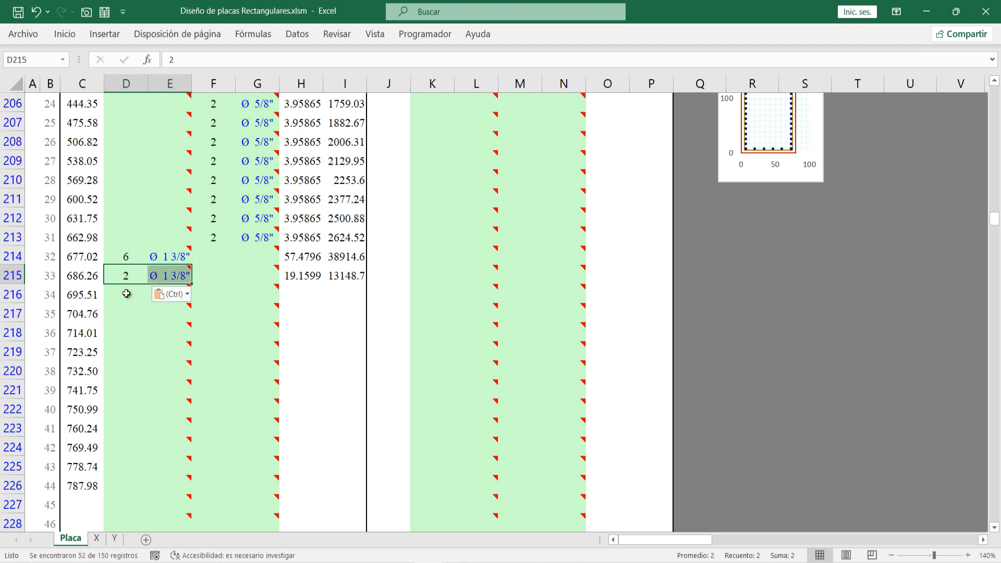
left_click(127, 295)
key("ctrl+v")
left_click(129, 317)
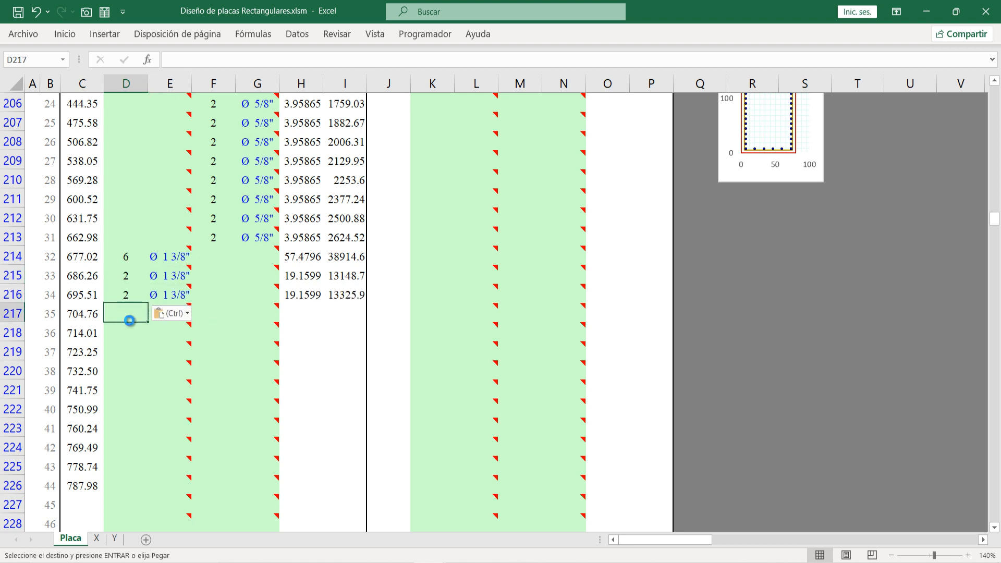
key("ctrl+v")
left_click(126, 330)
key("ctrl+v")
left_click(125, 350)
key("ctrl+v")
left_click(126, 369)
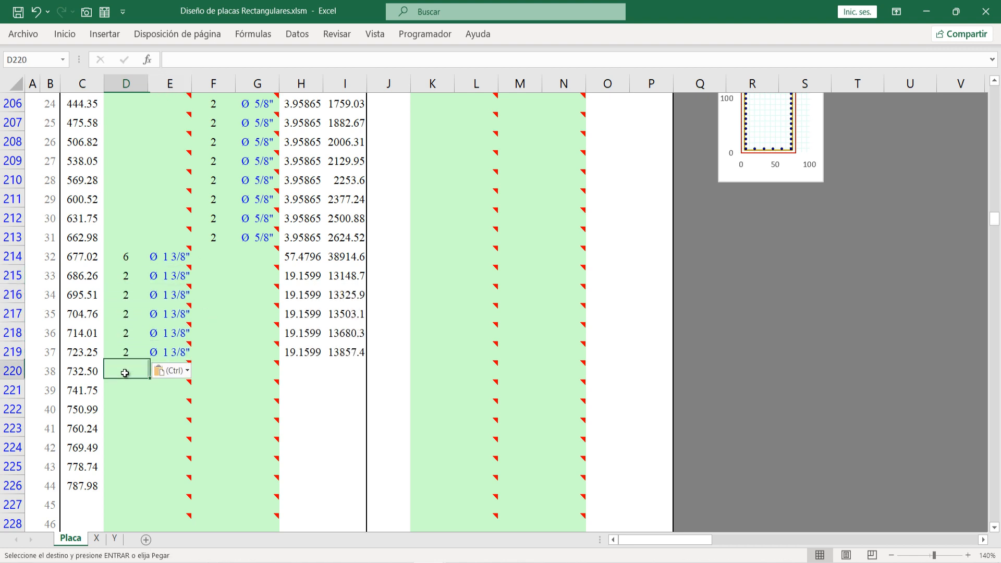
key("ctrl+v")
left_click(126, 391)
key("ctrl+v")
left_click(125, 410)
key("ctrl+v")
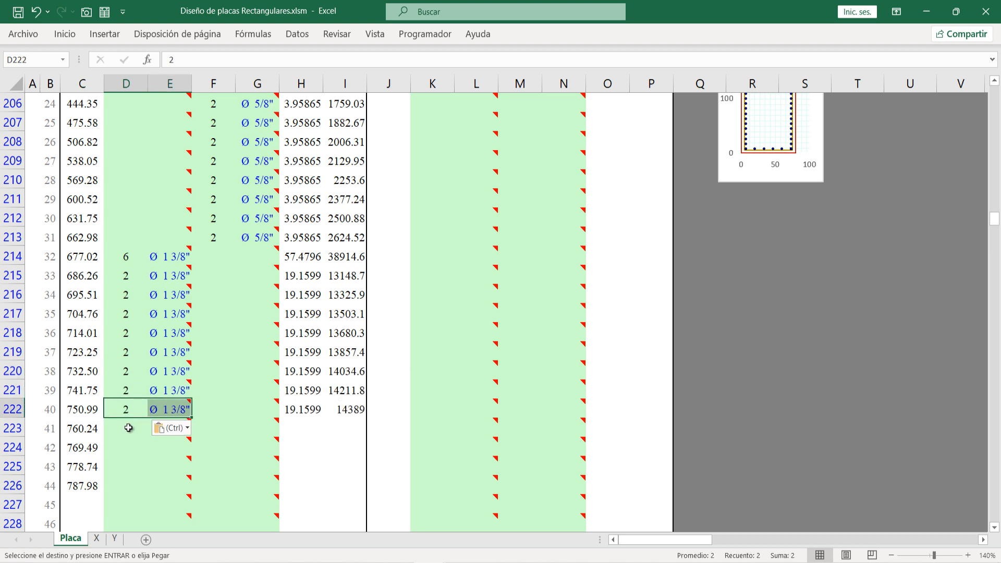
left_click(125, 428)
key("ctrl+v")
left_click(126, 447)
key("ctrl+v")
left_click(125, 466)
key("ctrl+v")
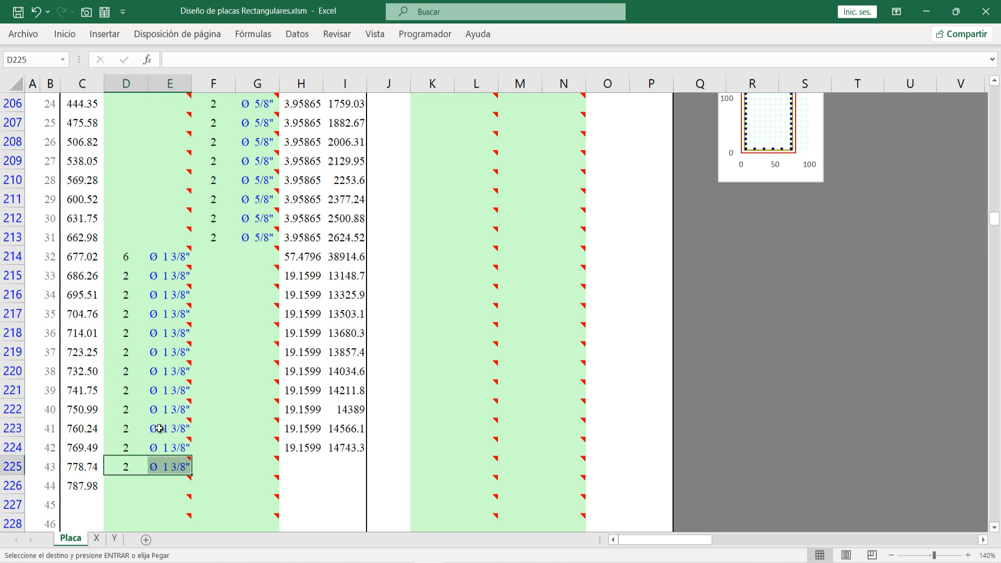
key("Escape")
scroll(787, 290, "up", 3)
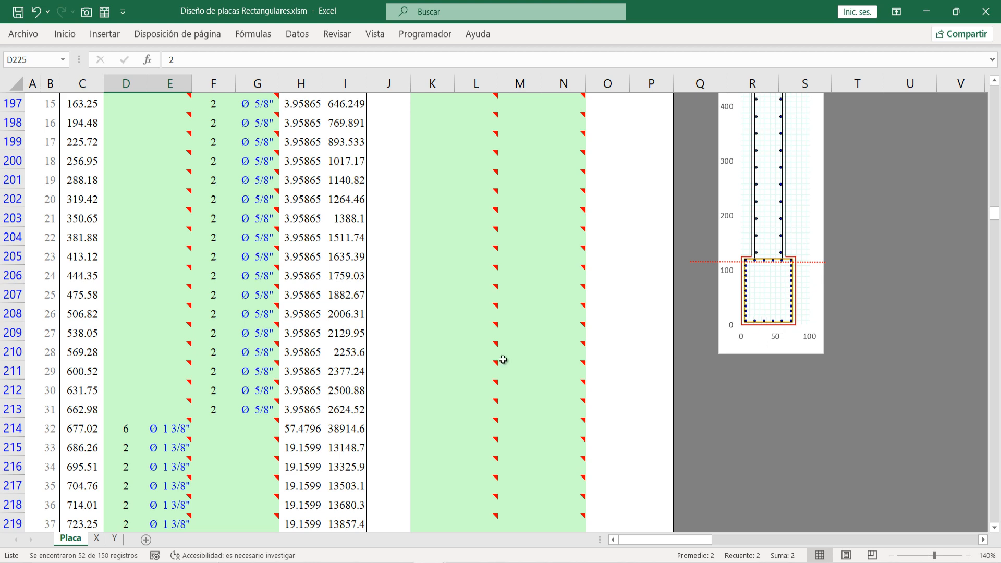
Step: Enter quantity 6 and bar size Ø 1 3/8" in the confinement columns for level 44 of Dirección x
scroll(503, 360, "down", 3)
left_click(138, 480)
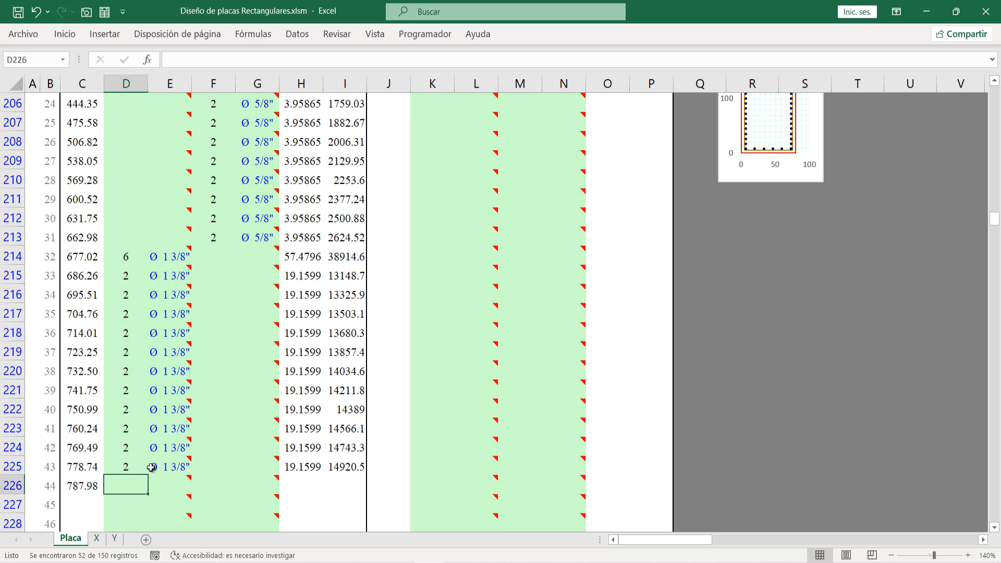
type("6")
key("Return")
left_click(178, 482)
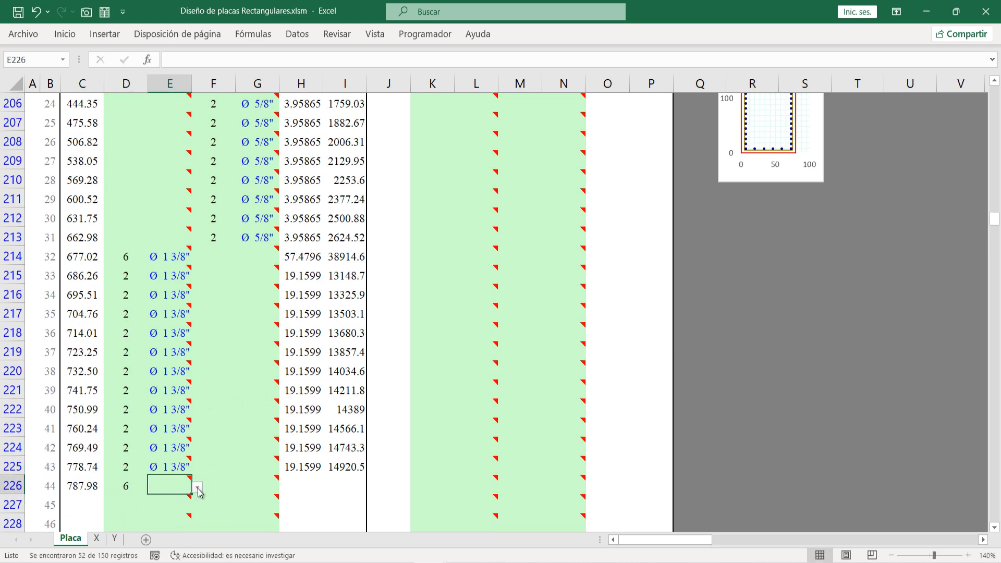
left_click(197, 486)
left_click_drag(197, 424, 190, 458)
left_click(177, 468)
left_click(240, 392)
Step: Review the filled Dirección x table against the section diagram, the total reinforcement area and the axis sketches below
scroll(206, 389, "down", 3)
scroll(203, 387, "up", 12)
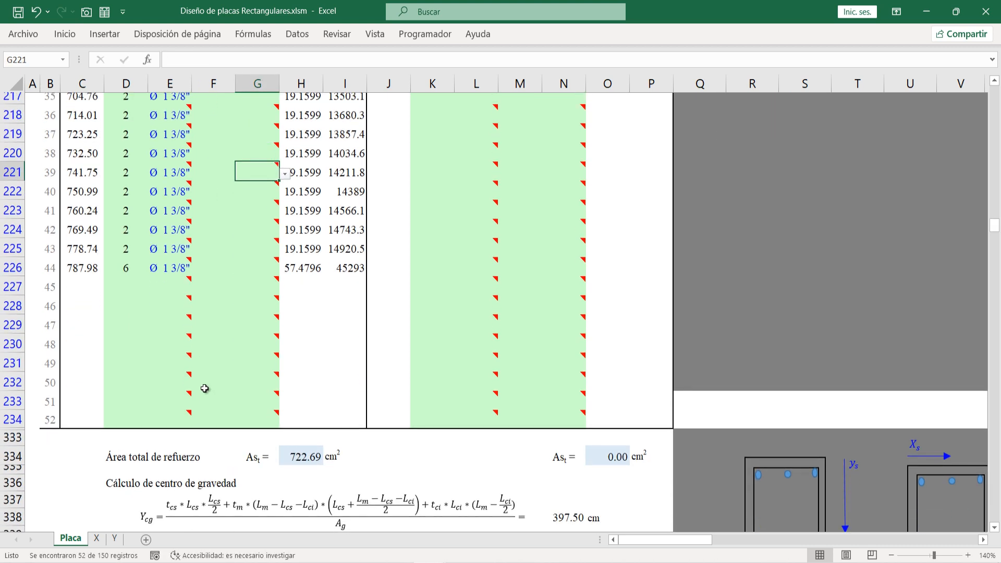
scroll(380, 292, "down", 1)
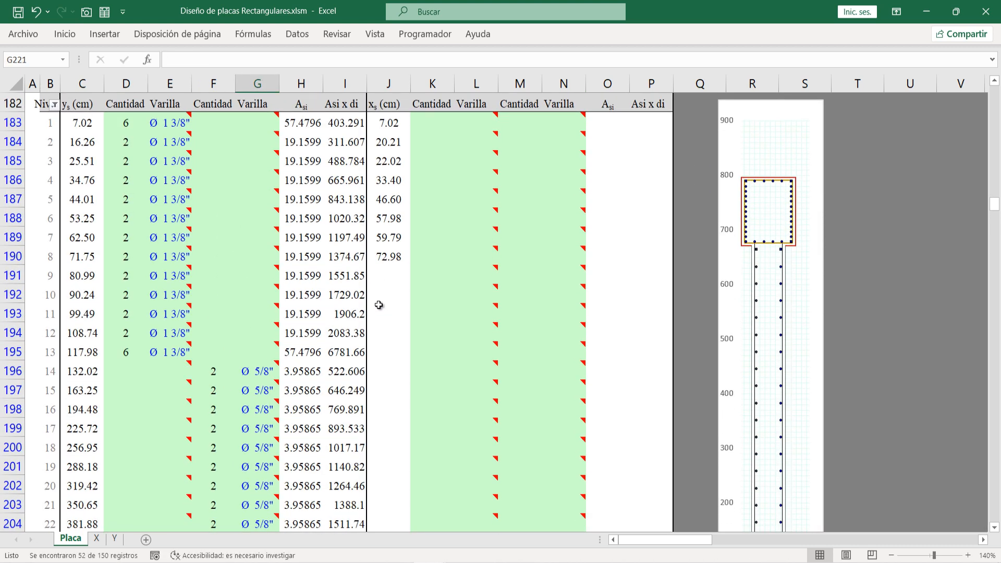
scroll(386, 274, "up", 1)
scroll(725, 198, "down", 1)
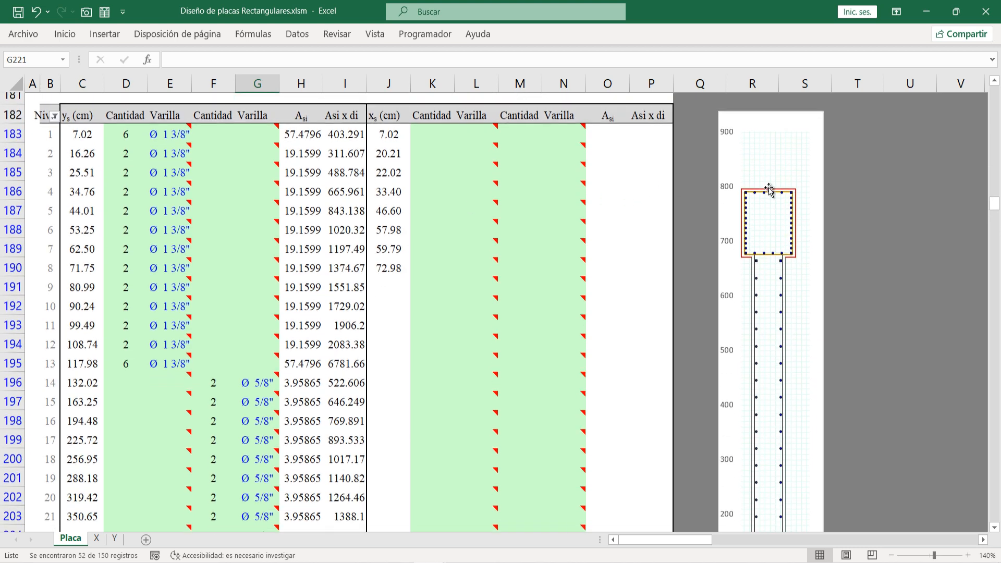
scroll(753, 152, "up", 1)
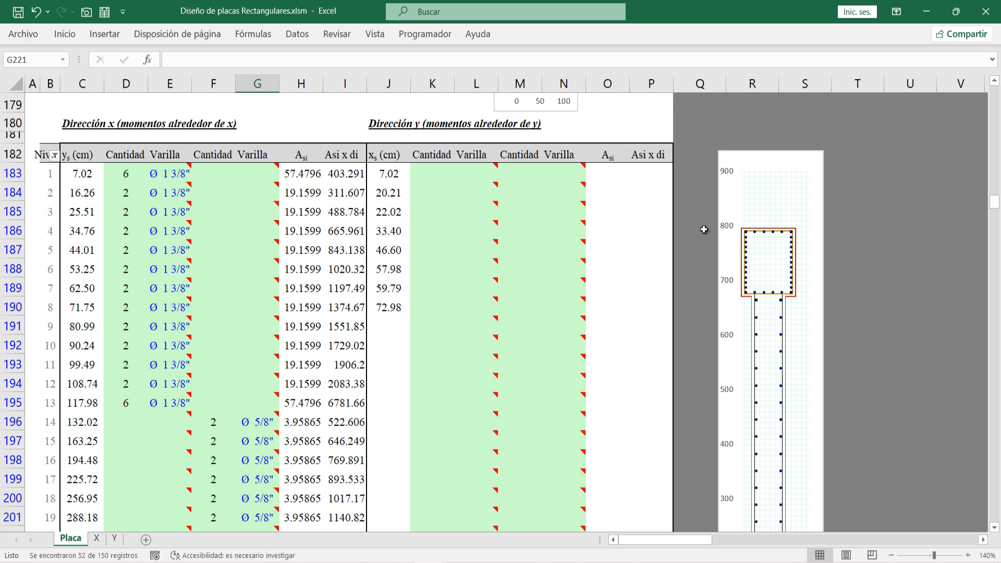
scroll(815, 229, "down", 16)
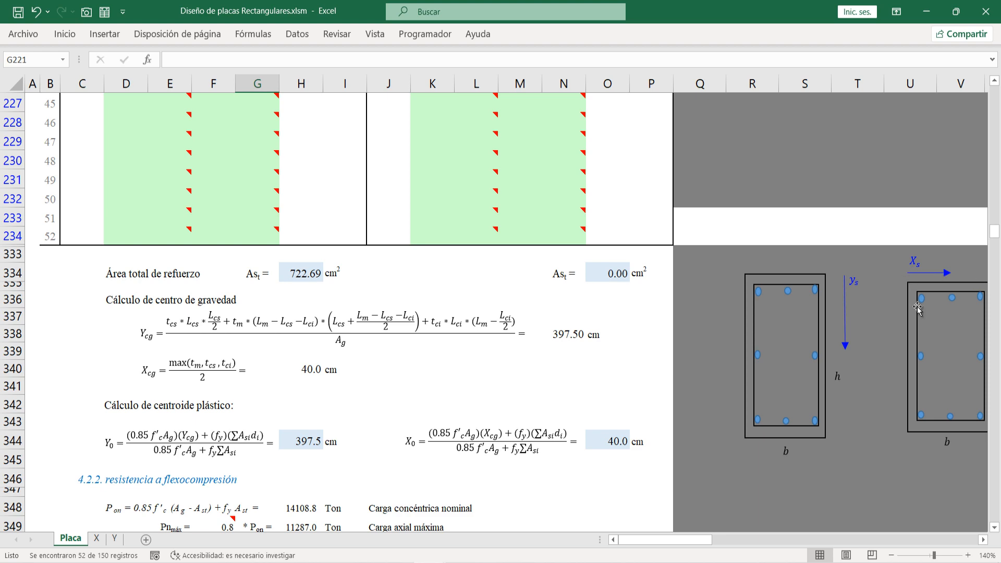
scroll(761, 386, "up", 13)
Step: Turn the marker line vertical, extend it over the full section height and place it just left of the outermost bar column
scroll(840, 425, "down", 2)
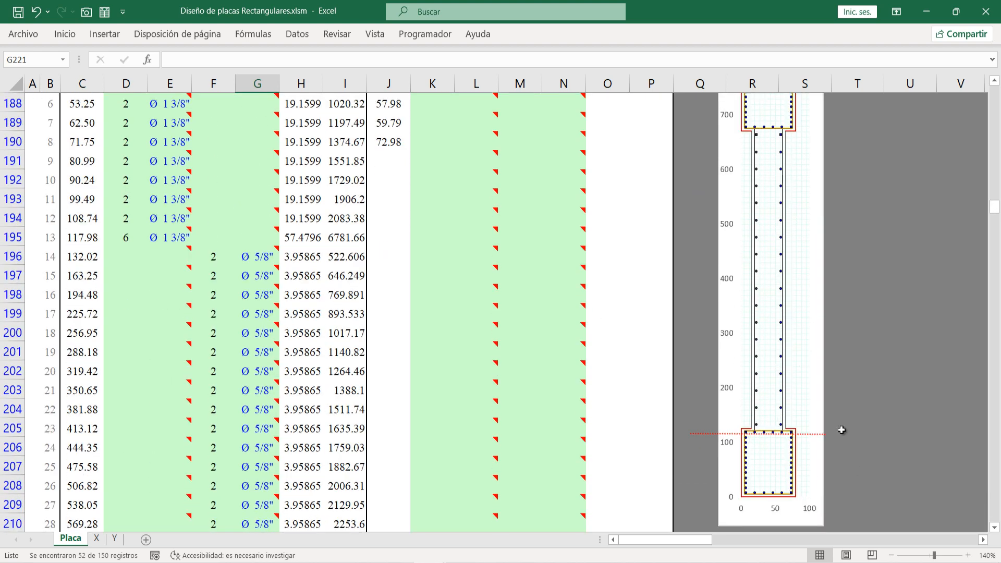
left_click_drag(817, 429, 676, 518)
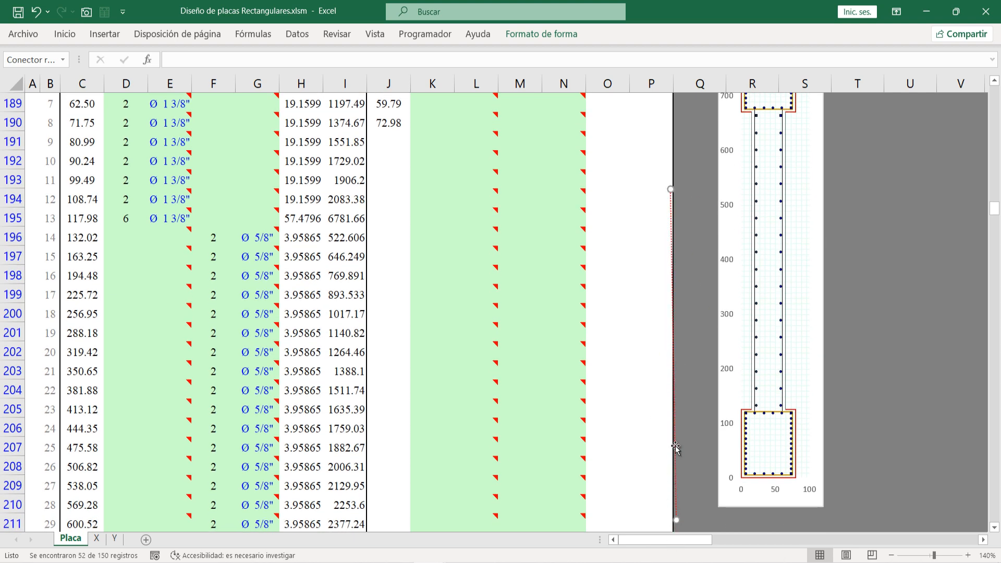
left_click_drag(674, 446, 745, 260)
scroll(729, 266, "up", 3)
scroll(745, 234, "down", 3)
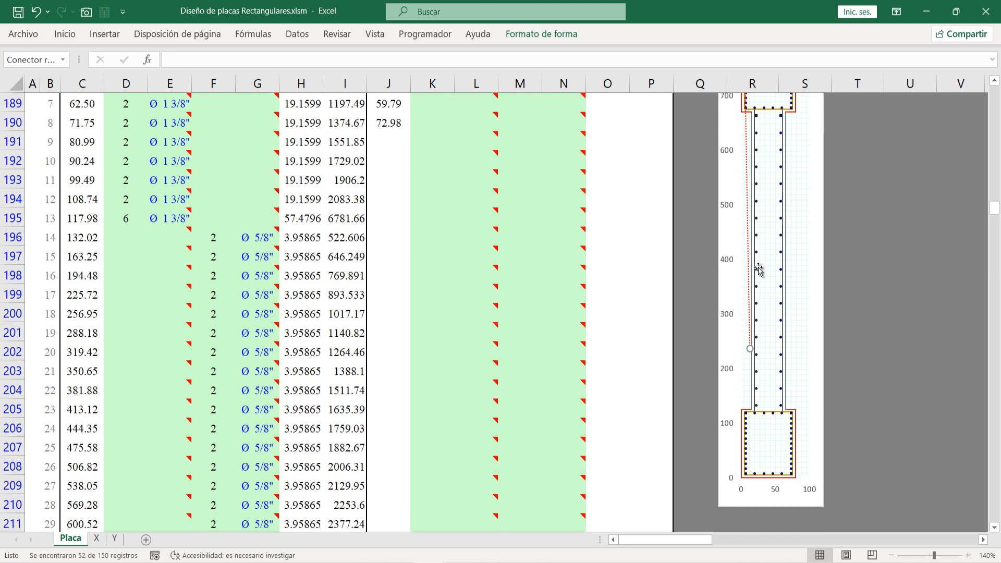
left_click_drag(749, 348, 745, 494)
scroll(729, 369, "up", 2)
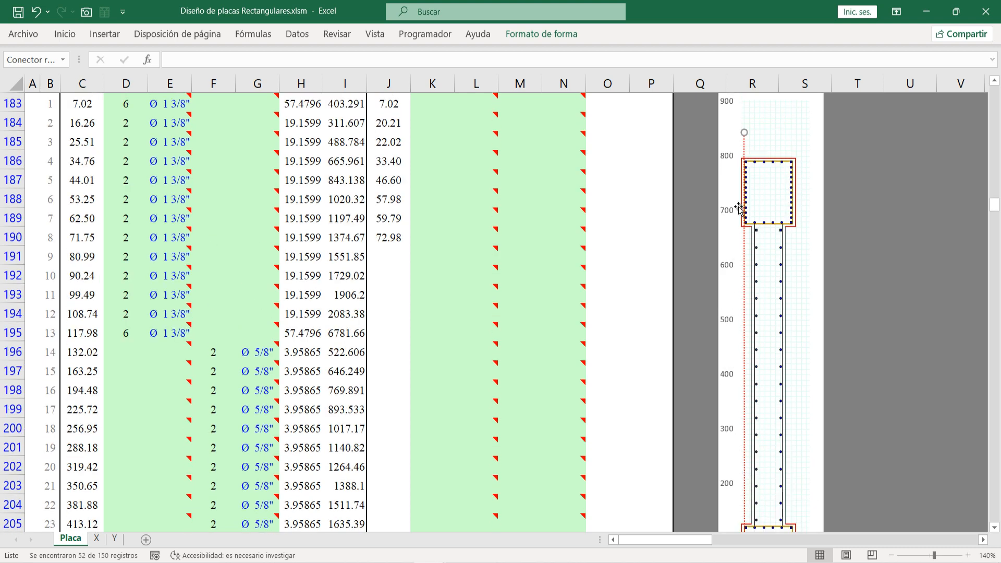
left_click_drag(744, 246, 734, 245)
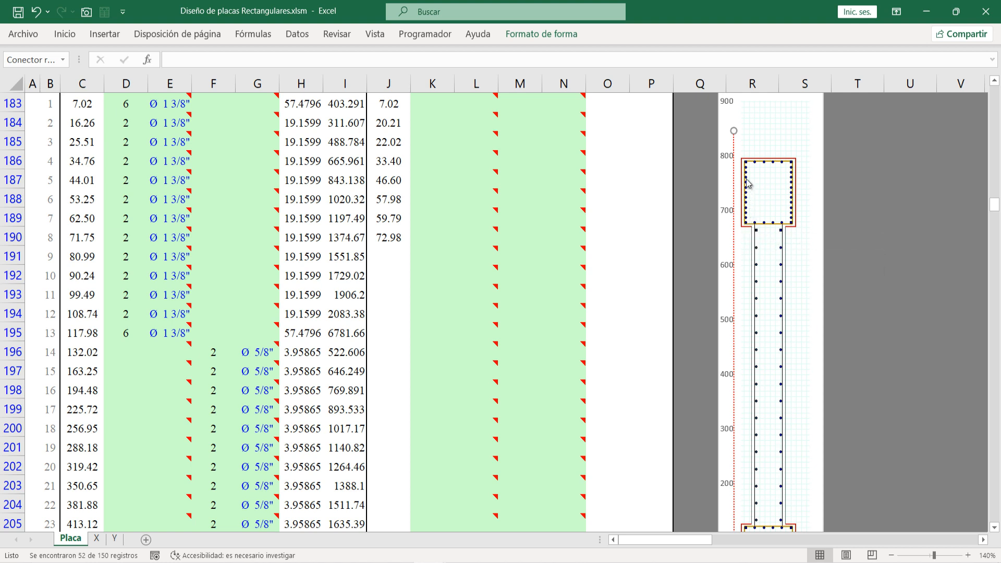
Step: Enter quantity 26 and bar size Ø 1 3/8" in the confinement columns for level 1 of Dirección y
scroll(759, 324, "down", 3)
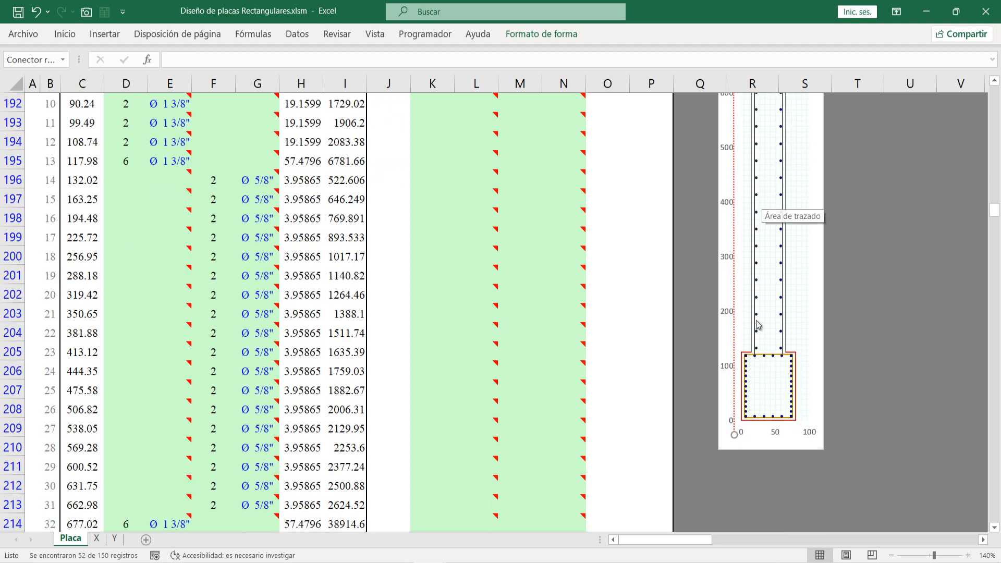
scroll(612, 373, "up", 5)
left_click(438, 211)
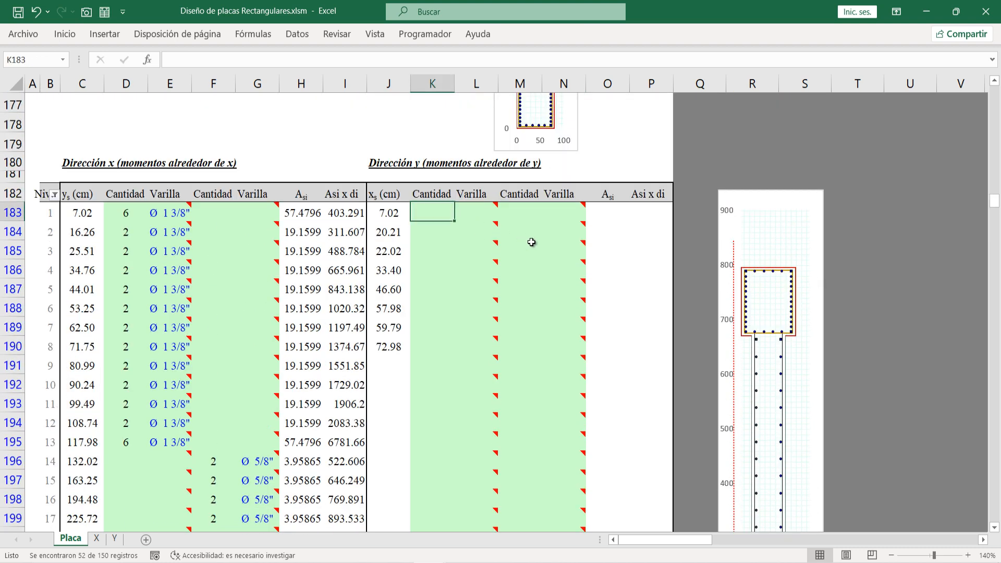
type("2")
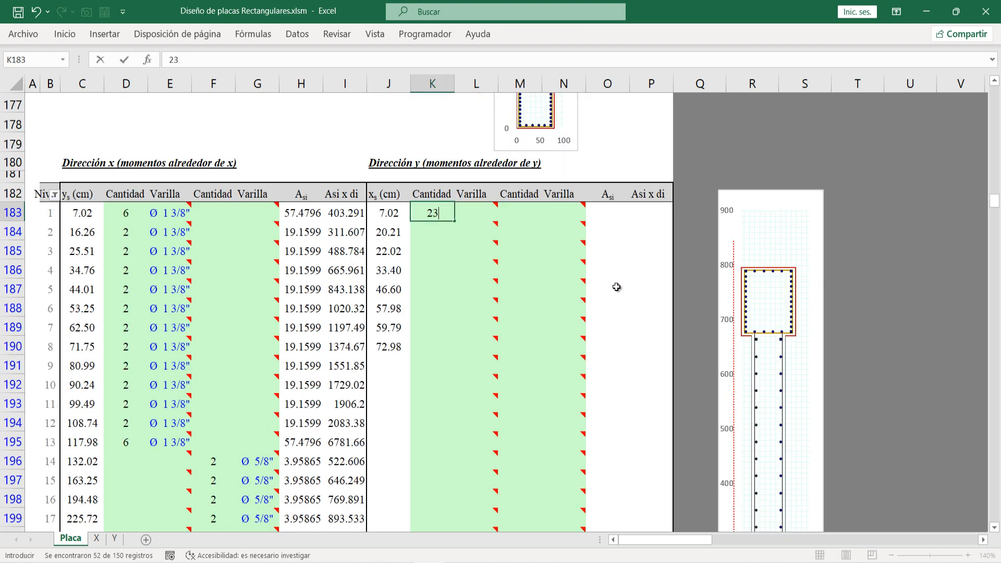
type("6")
key("Return")
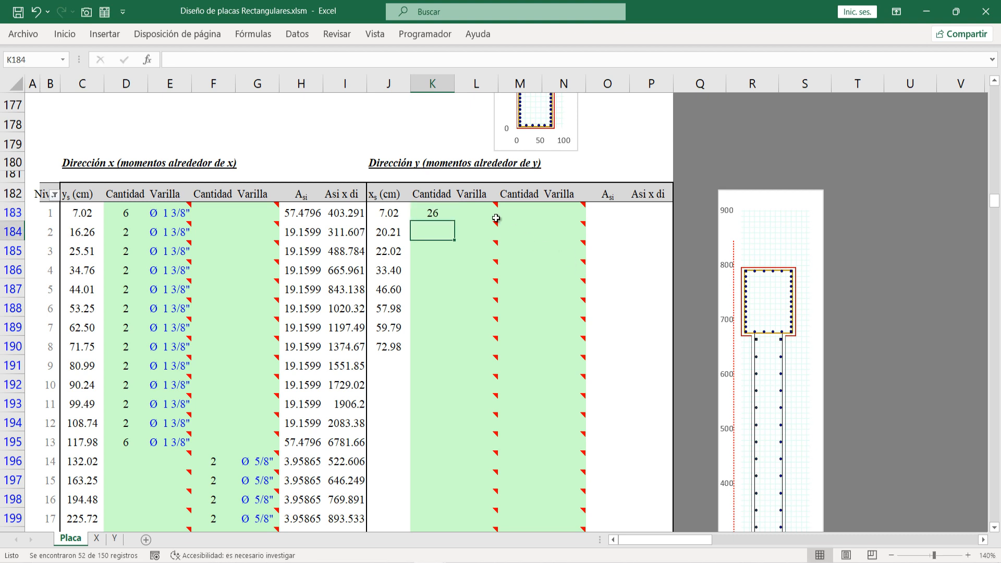
left_click(492, 214)
left_click(503, 215)
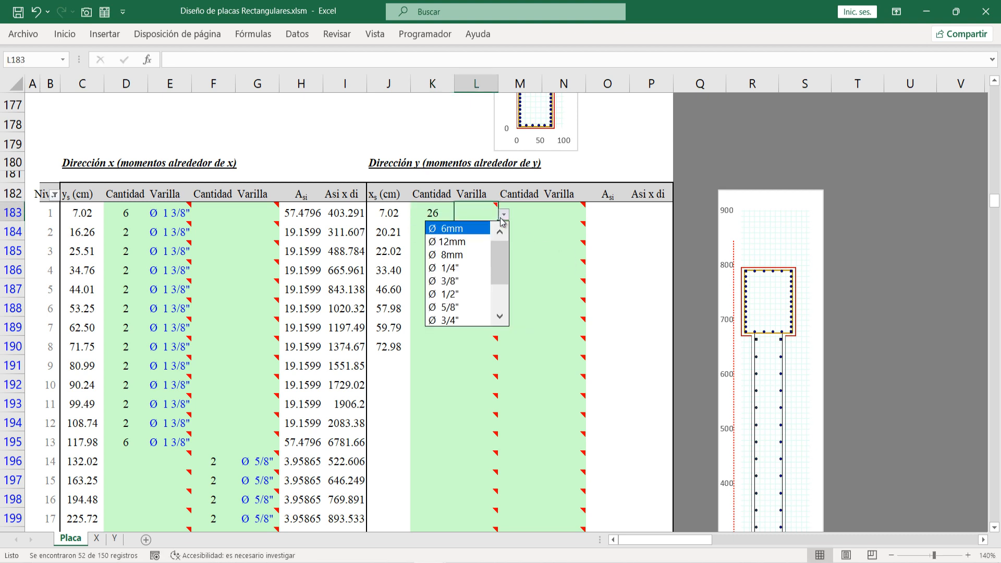
left_click_drag(495, 264, 493, 291)
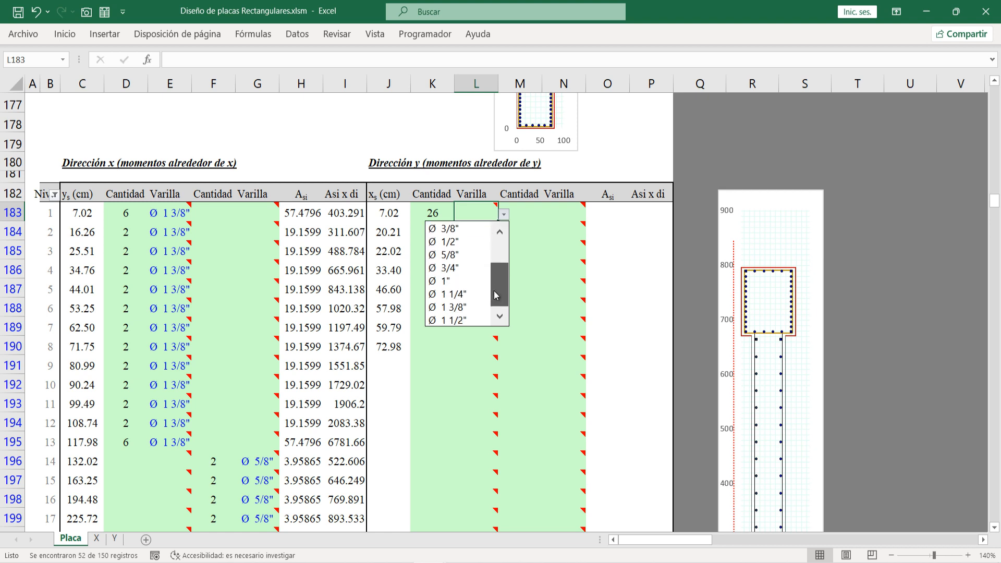
left_click(453, 307)
Step: Move the vertical marker line to the second column of confinement bars in the section diagram
scroll(743, 281, "down", 2)
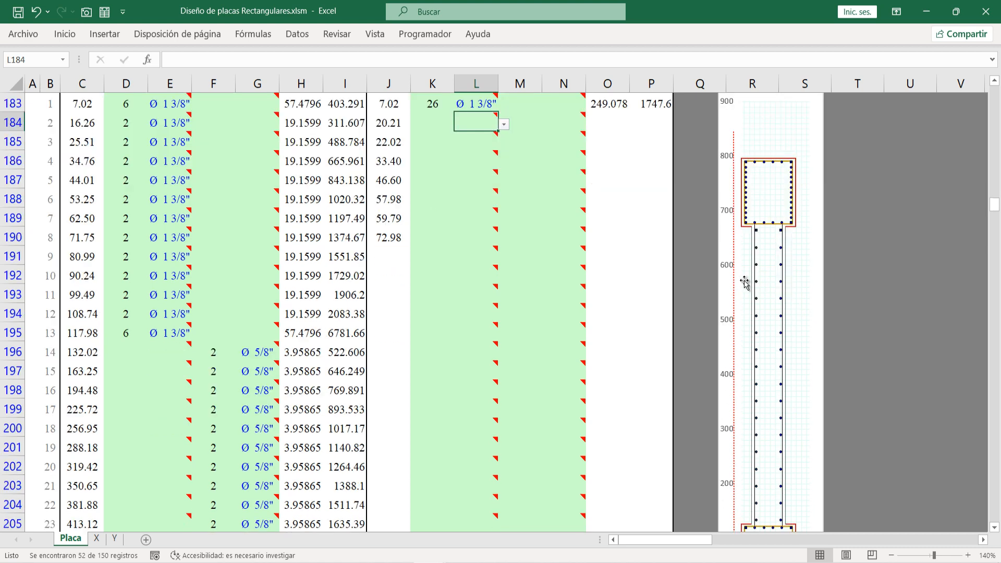
left_click(744, 265)
scroll(625, 275, "up", 2)
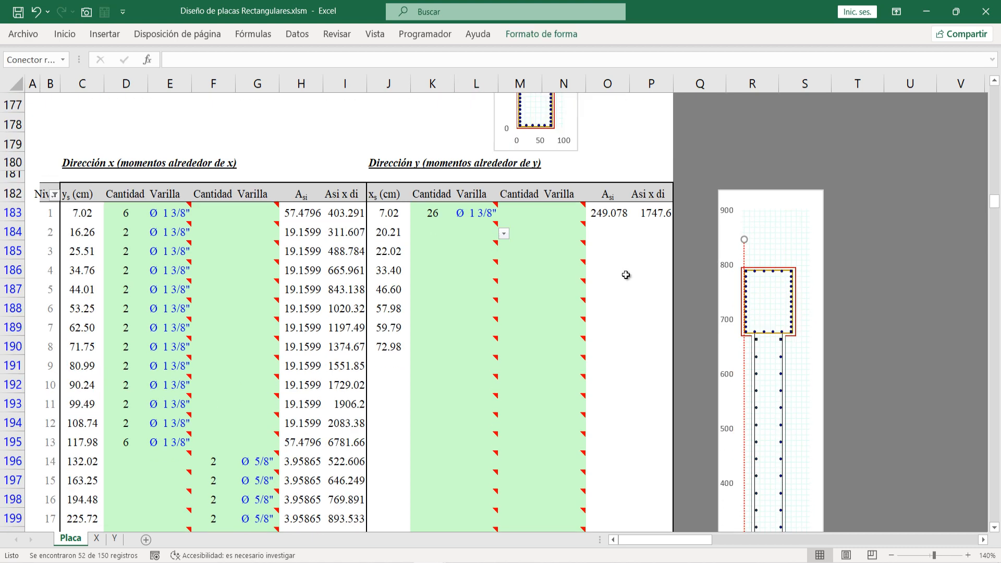
left_click_drag(744, 258, 755, 259)
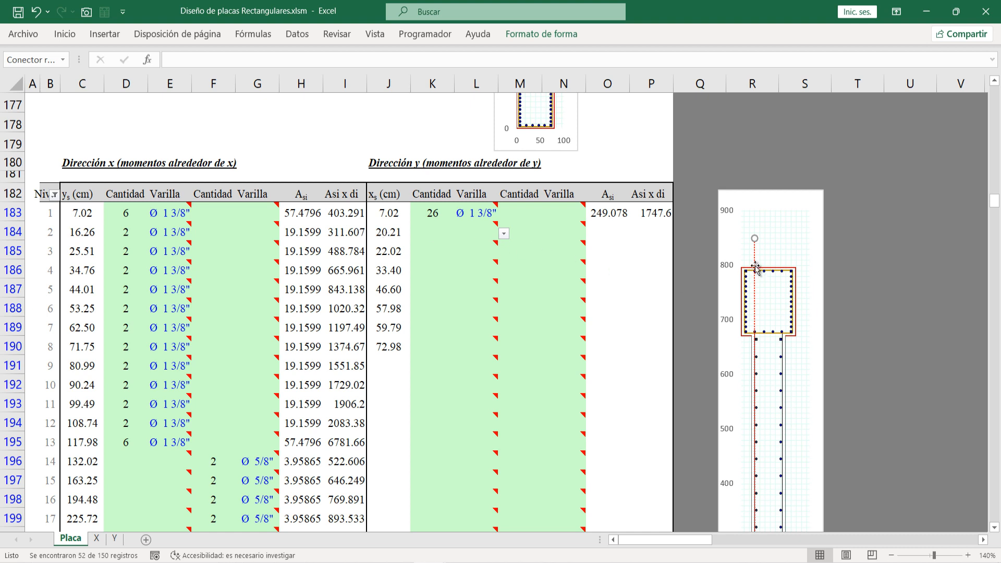
Step: Enter quantity 4 and bar size Ø 1 3/8" in the confinement columns for level 2 of Dirección y
left_click(428, 232)
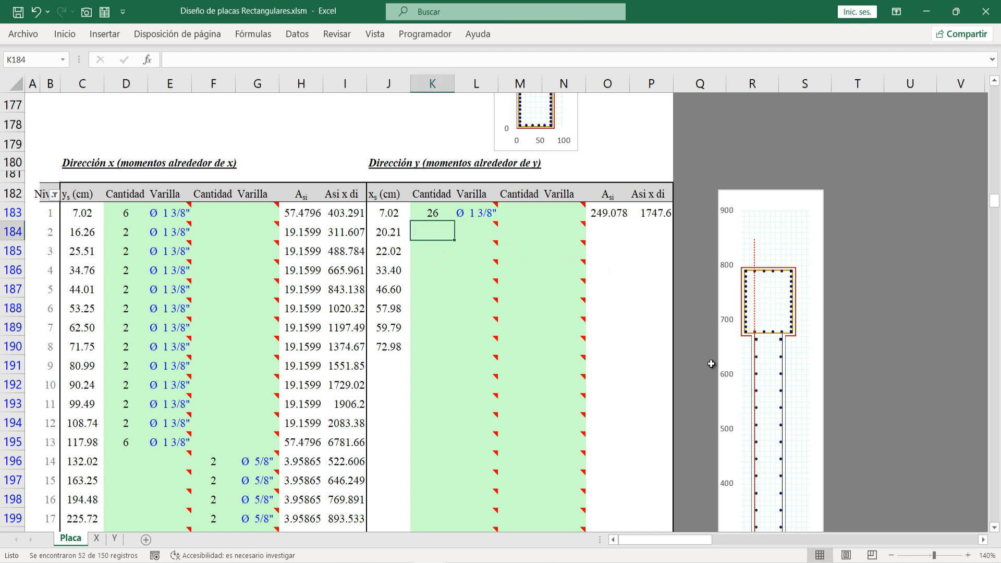
scroll(755, 259, "down", 1)
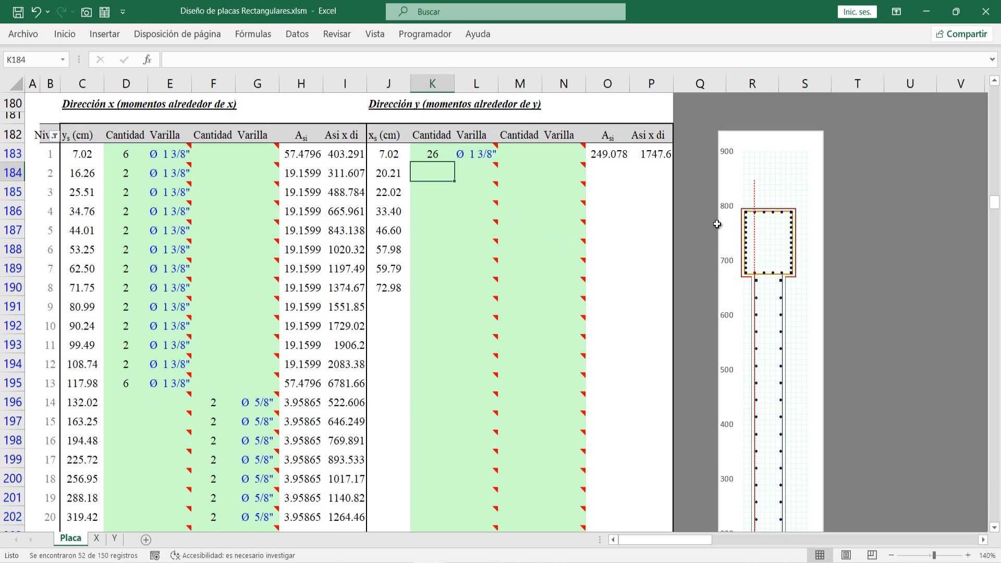
scroll(756, 313, "down", 4)
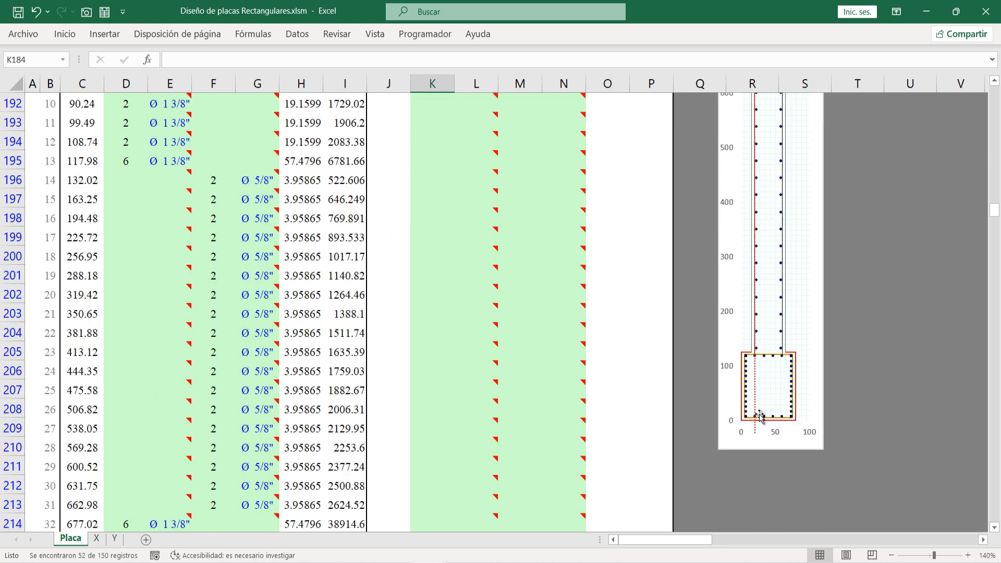
scroll(539, 285, "up", 3)
scroll(458, 206, "up", 1)
type("4")
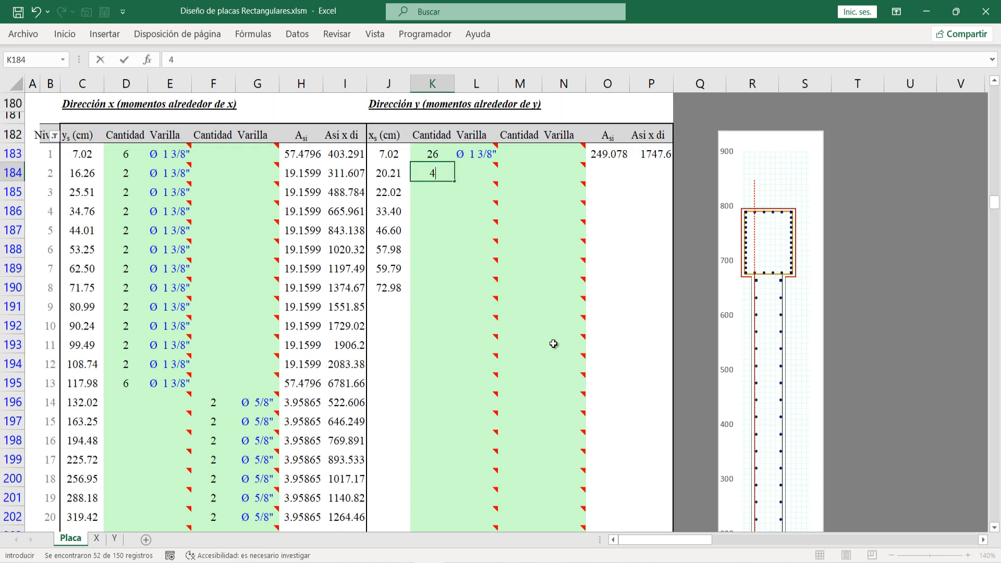
key("Return")
left_click(470, 167)
left_click(503, 174)
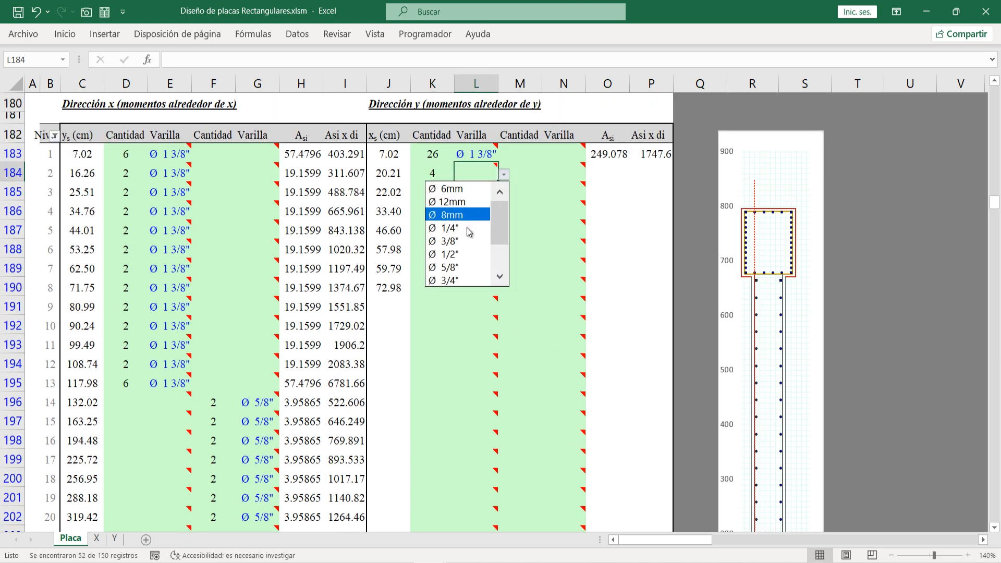
scroll(501, 246, "down", 2)
left_click(467, 264)
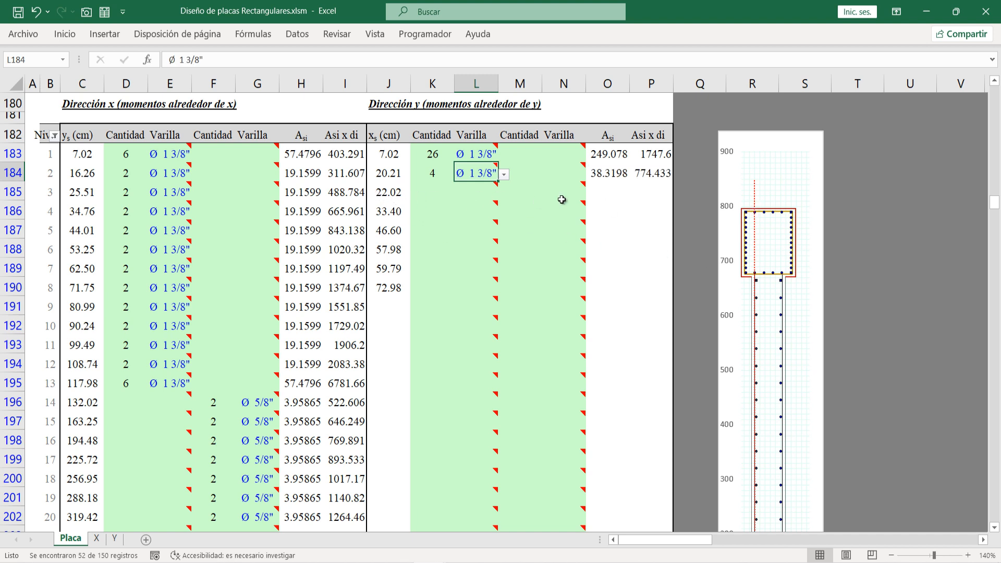
Step: Shift the marker line onto the wall's left bar column and enter 18 wall bars of Ø 5/8" for level 3 of Dirección y
left_click(754, 193)
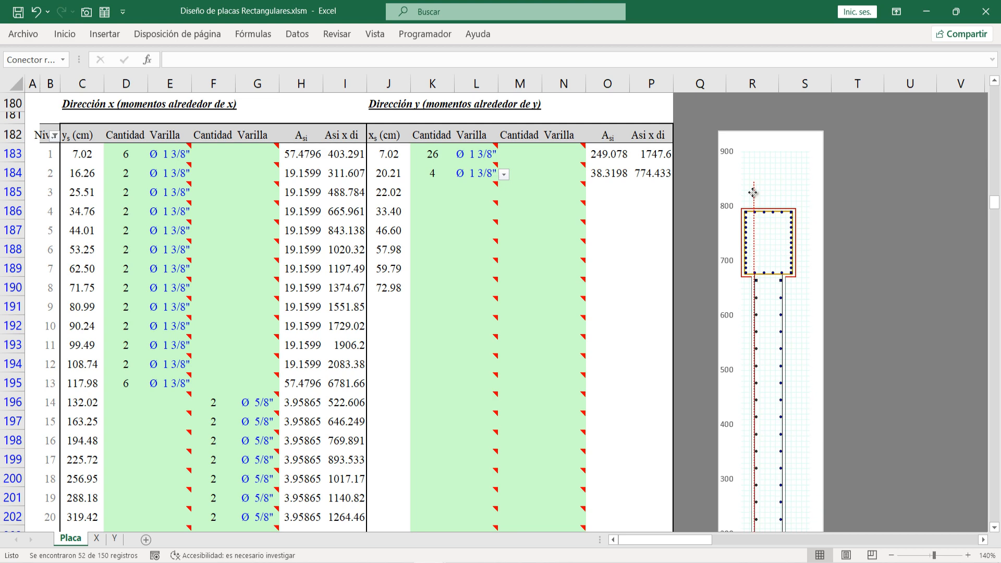
left_click(521, 190)
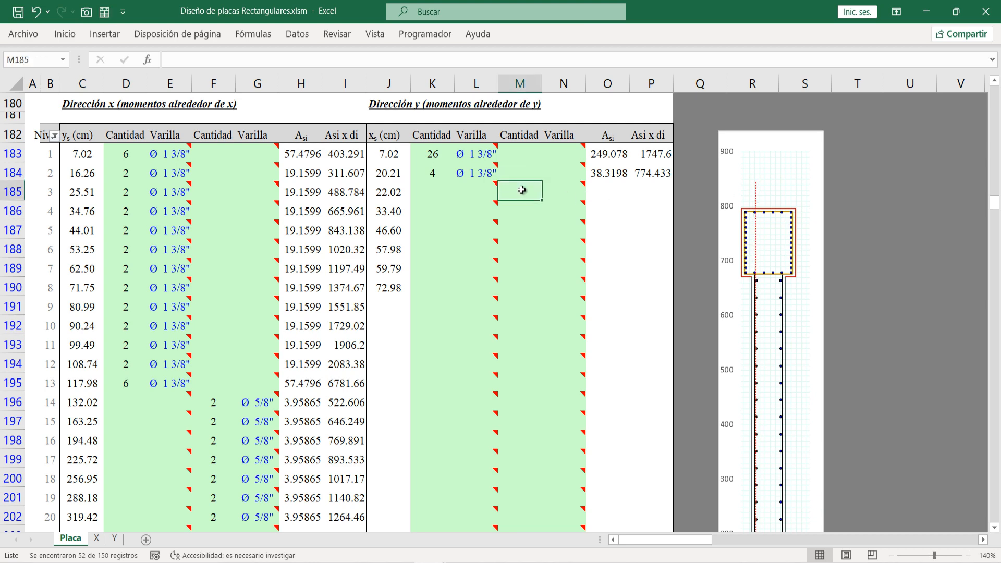
scroll(574, 260, "down", 3)
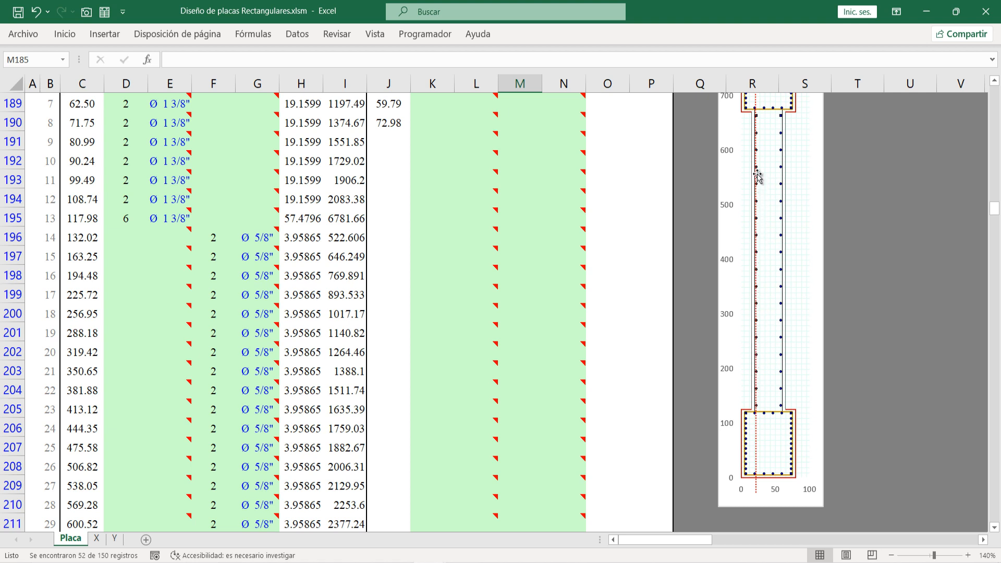
scroll(552, 261, "up", 3)
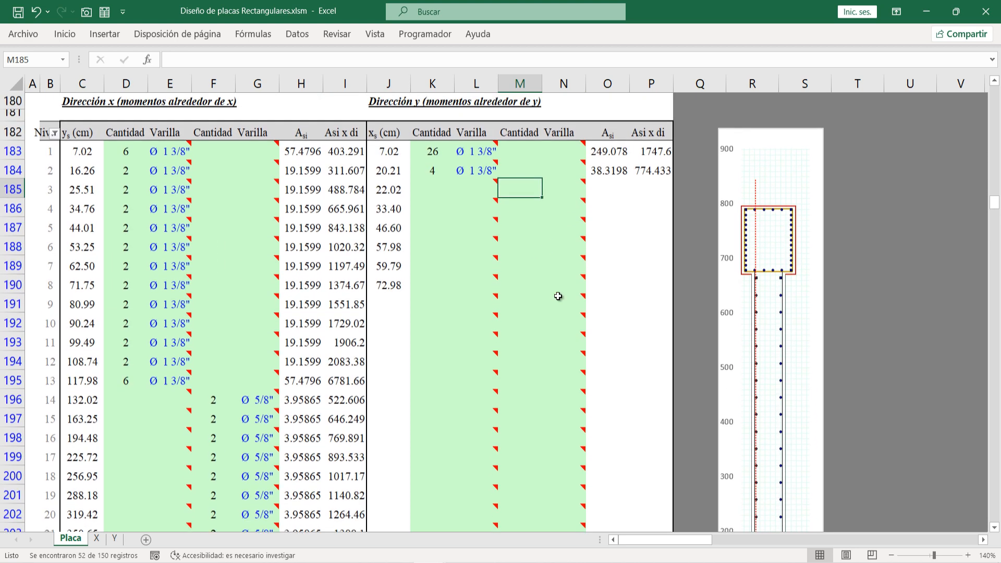
type("2")
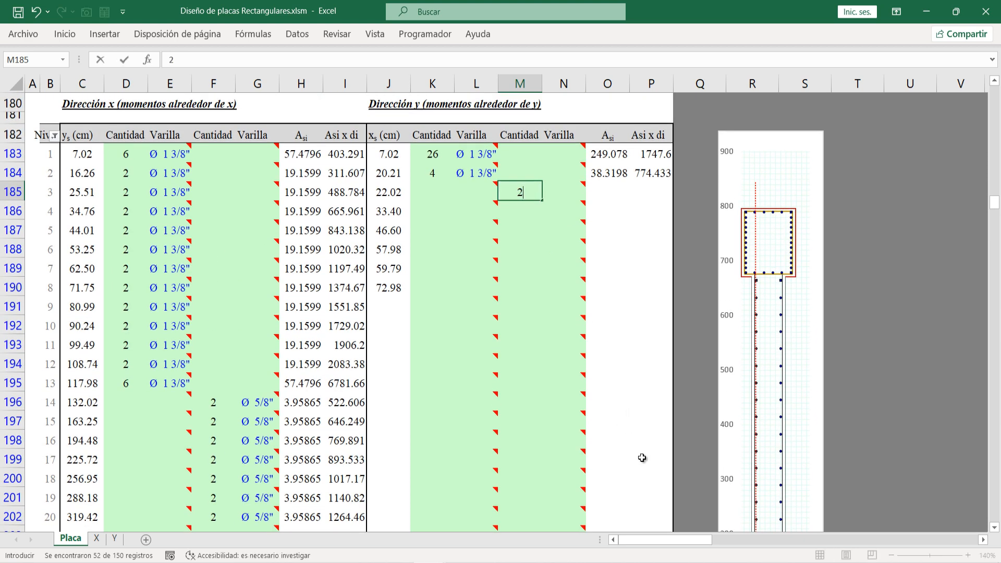
type("8")
left_click(573, 190)
left_click(590, 194)
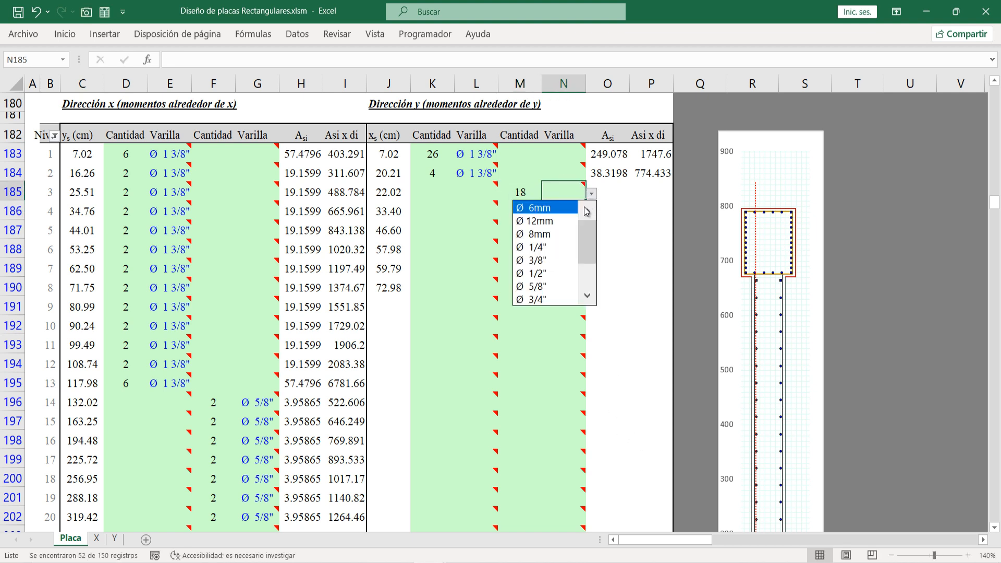
left_click_drag(587, 243, 586, 259)
left_click(548, 249)
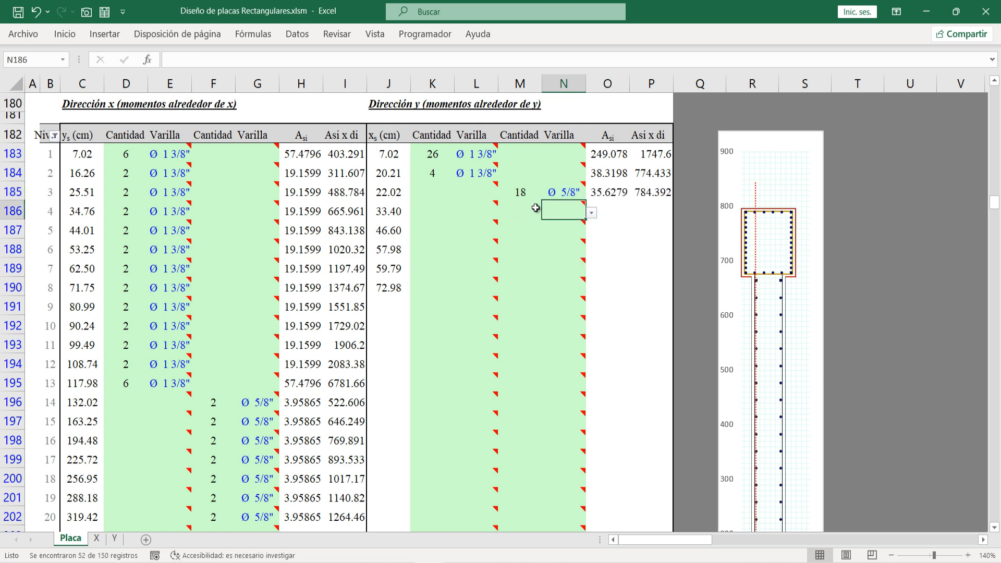
key("Return")
scroll(701, 261, "down", 1)
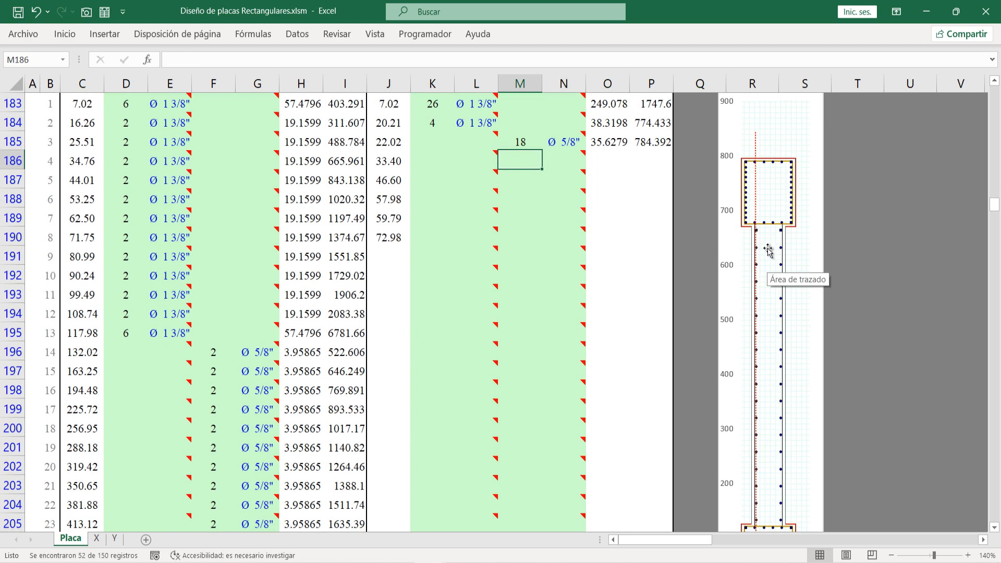
Step: Move the vertical marker line onto the third column of confinement bars in the section diagram and check the bars it crosses
left_click_drag(758, 196, 765, 195)
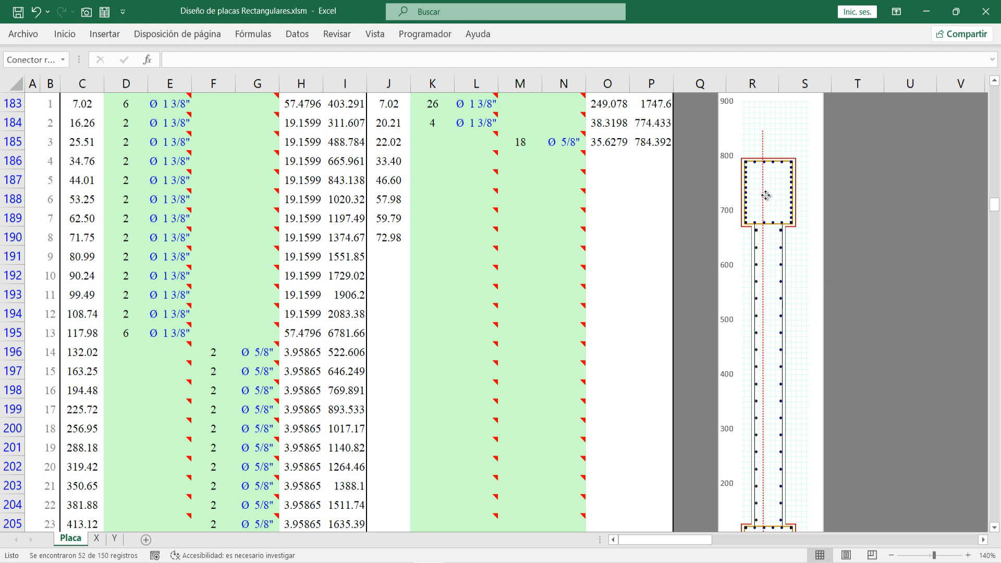
scroll(500, 276, "up", 1)
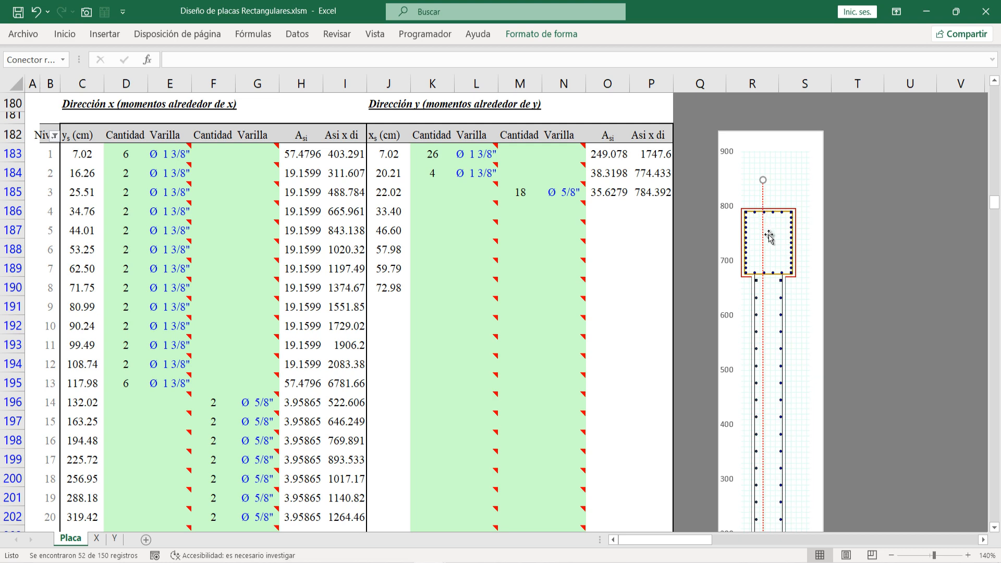
scroll(771, 336, "down", 3)
scroll(771, 336, "up", 3)
scroll(772, 279, "down", 3)
scroll(777, 462, "up", 3)
Step: Copy the level 2 confinement entry of Dirección y, 4 bars of Ø 1 3/8", into level 4
left_click_drag(429, 173, 477, 179)
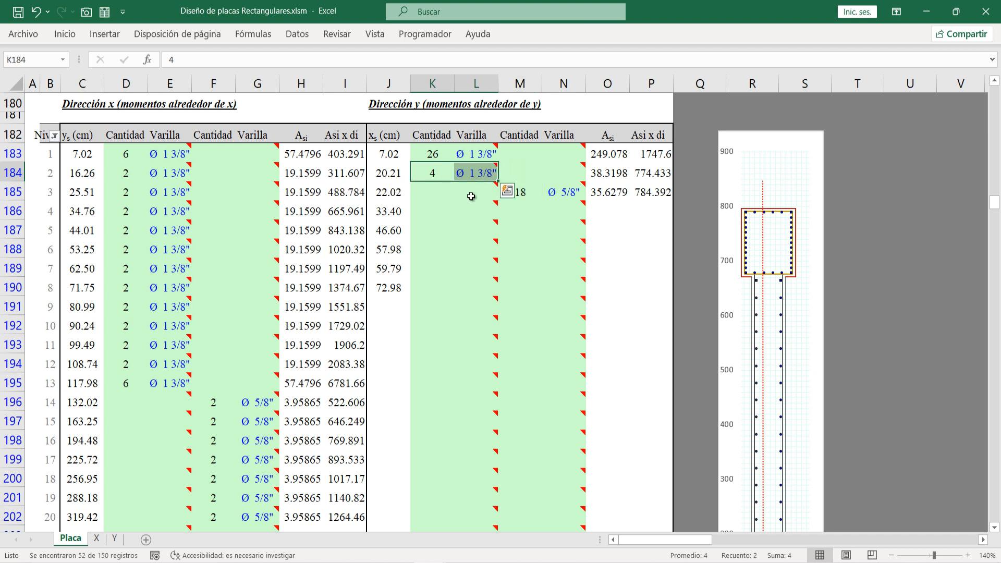
key("ctrl+c")
left_click(437, 211)
key("ctrl+v")
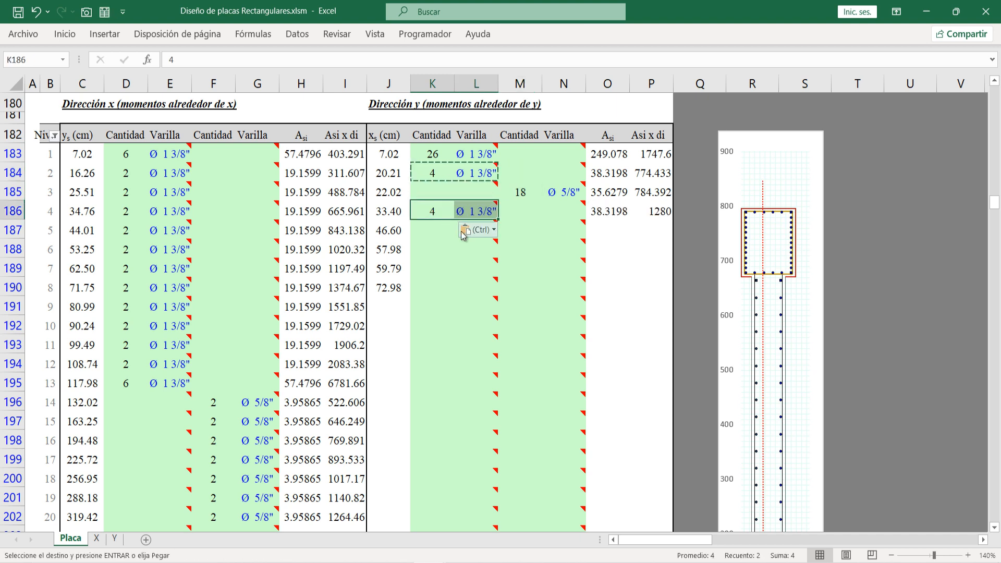
key("Escape")
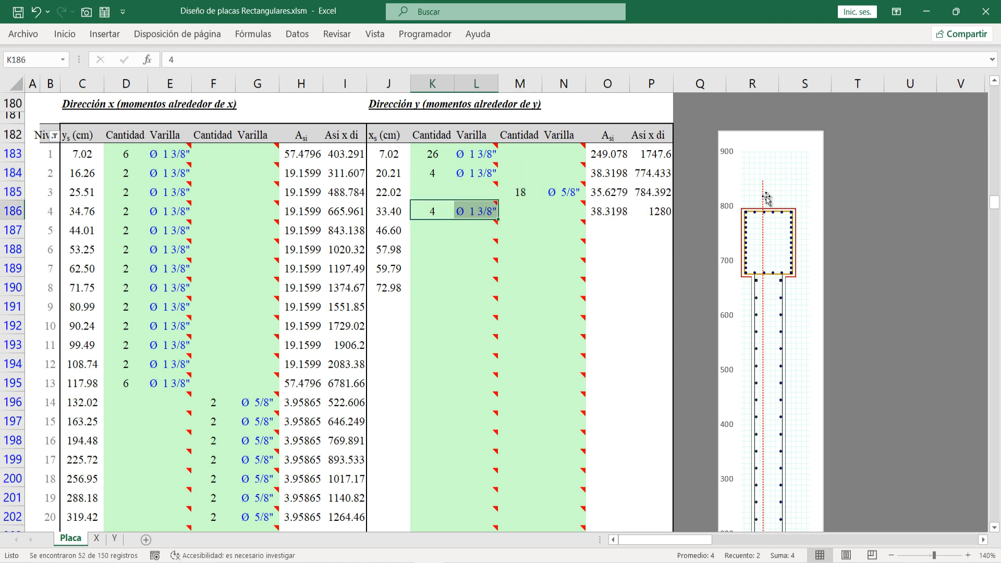
Step: Shift the marker line to the fourth confinement bar column and copy the level 4 entry, 4 bars of Ø 1 3/8", into level 5 of Dirección y
left_click_drag(762, 197, 774, 196)
scroll(692, 230, "down", 2)
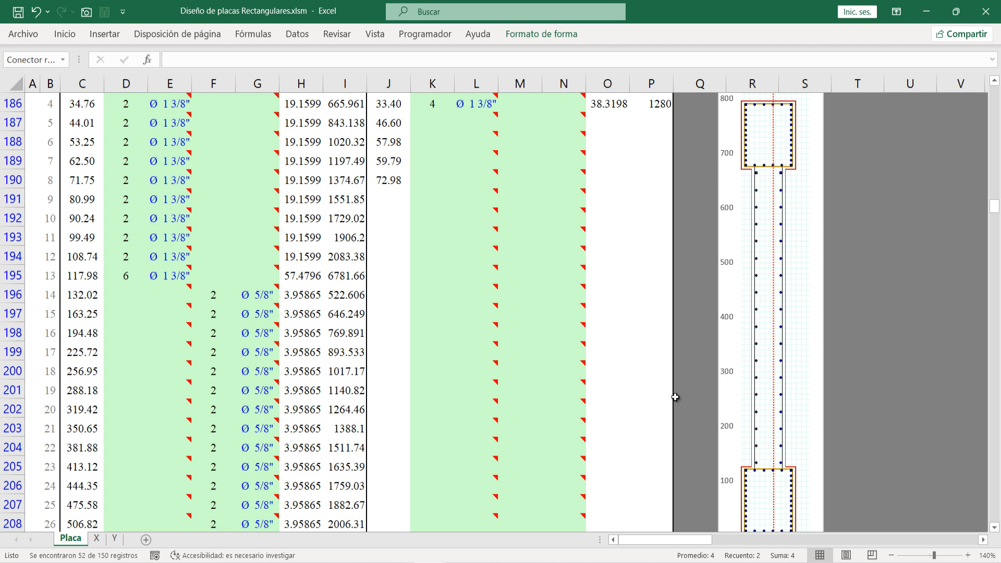
scroll(406, 208, "up", 1)
left_click_drag(440, 161, 463, 162)
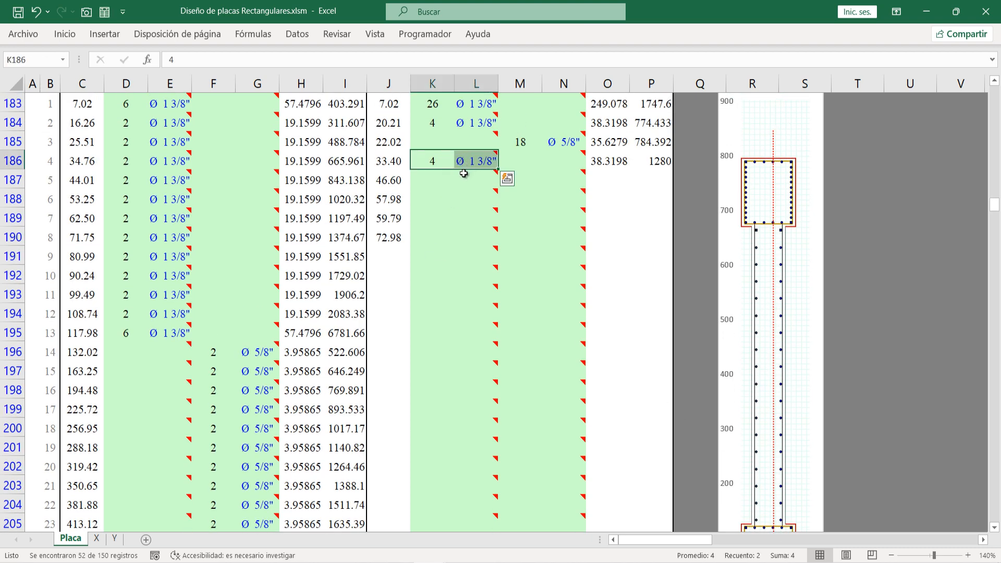
key("ctrl+c")
left_click(436, 179)
key("ctrl+v")
key("Escape")
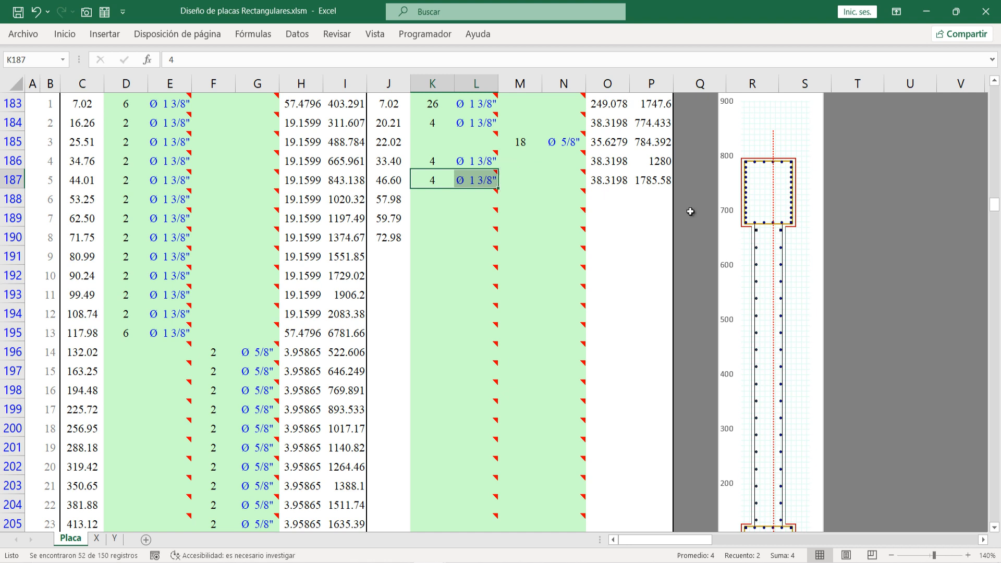
Step: Shift the marker line onto the wall's right bar column in the section diagram
left_click(772, 181)
left_click_drag(771, 181, 776, 182)
scroll(487, 194, "up", 1)
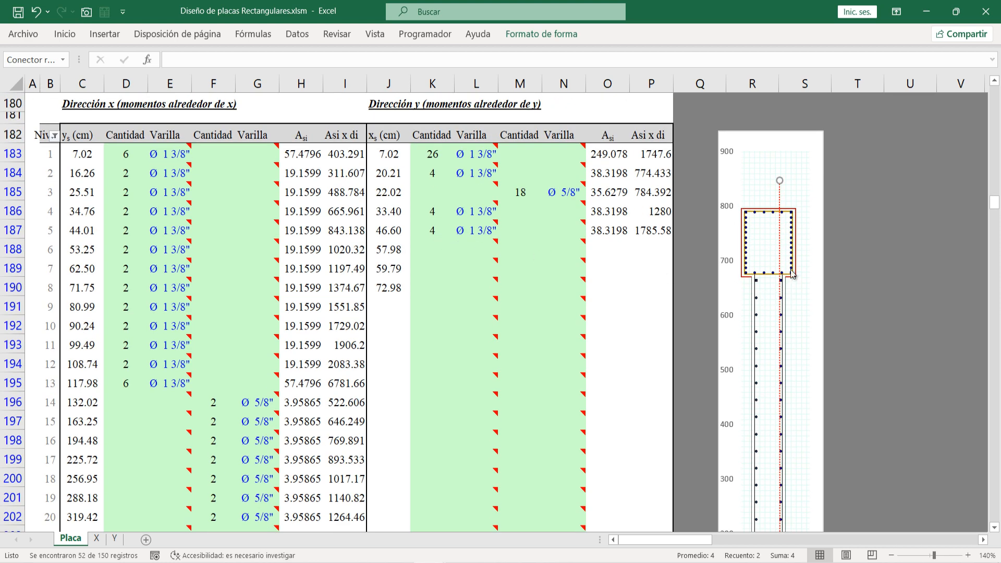
scroll(775, 424, "down", 2)
scroll(648, 405, "up", 2)
Step: Copy the level 3 wall bar entry of Dirección y, 18 bars of Ø 5/8", into level 6
left_click_drag(521, 192, 558, 192)
key("ctrl+c")
left_click(533, 245)
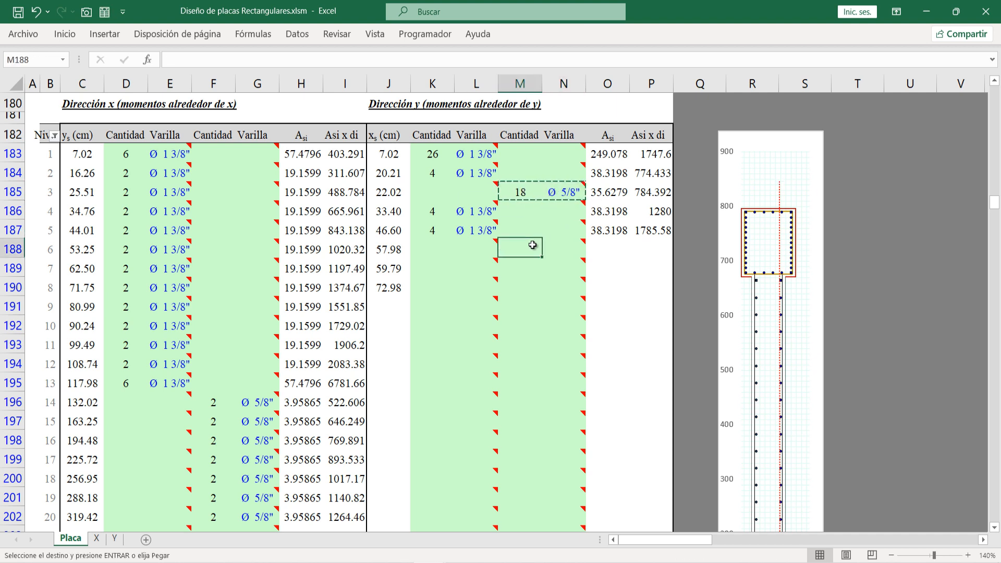
key("ctrl+v")
key("Escape")
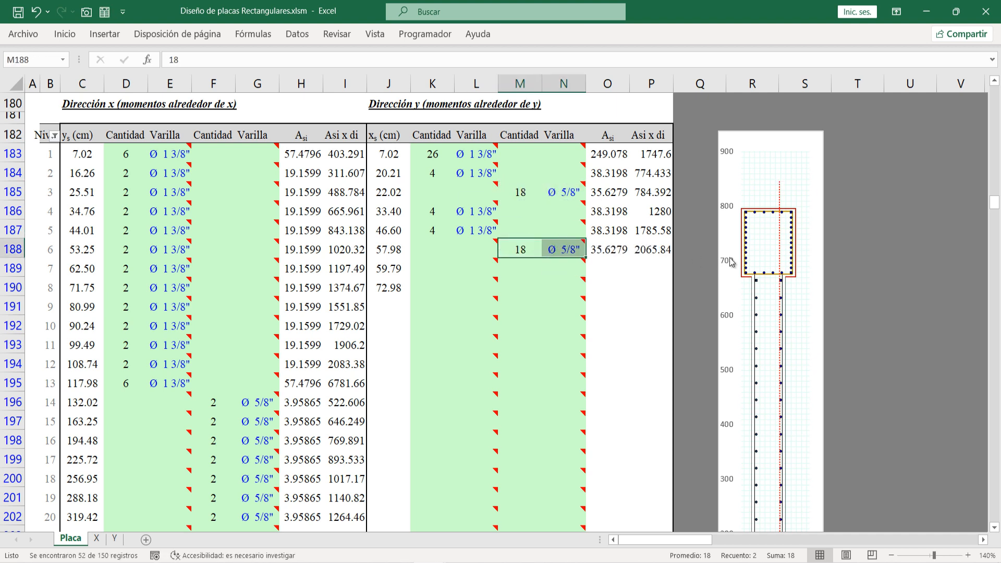
Step: Move the marker line to the fifth confinement bar column and copy 4 bars of Ø 1 3/8" from level 5 to level 7 of Dirección y
left_click(780, 231)
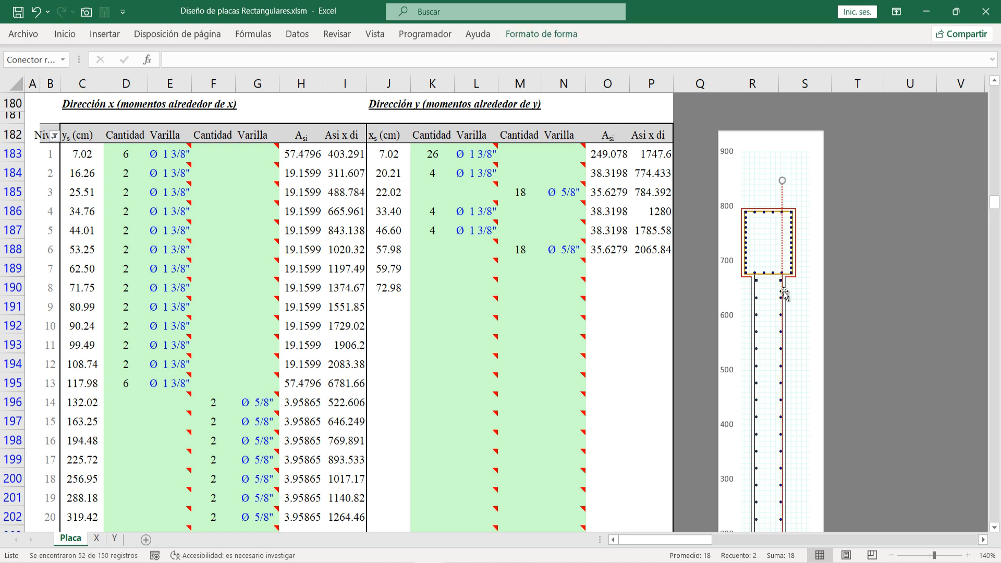
scroll(776, 334, "down", 4)
scroll(607, 391, "up", 3)
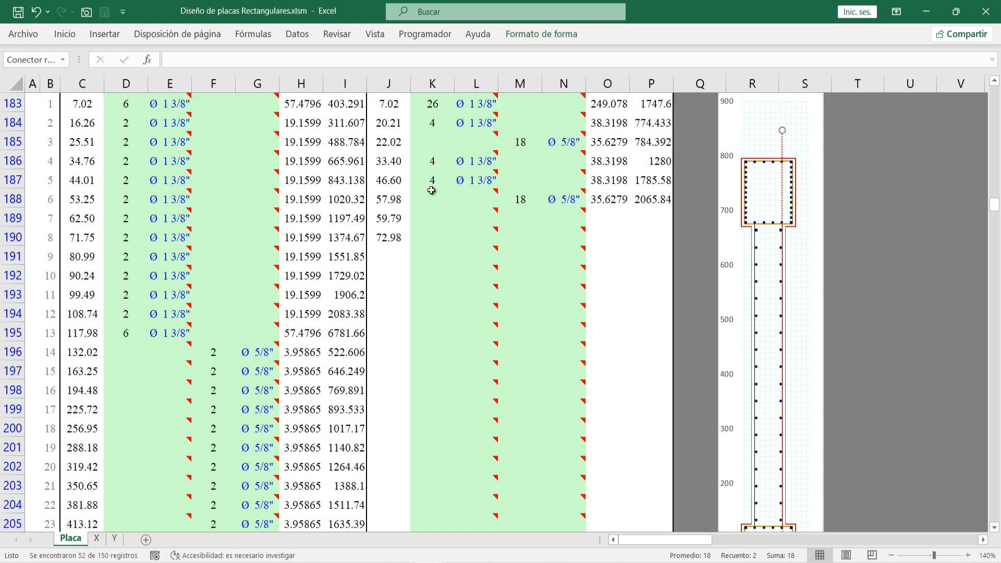
left_click_drag(439, 180, 469, 180)
key("ctrl+c")
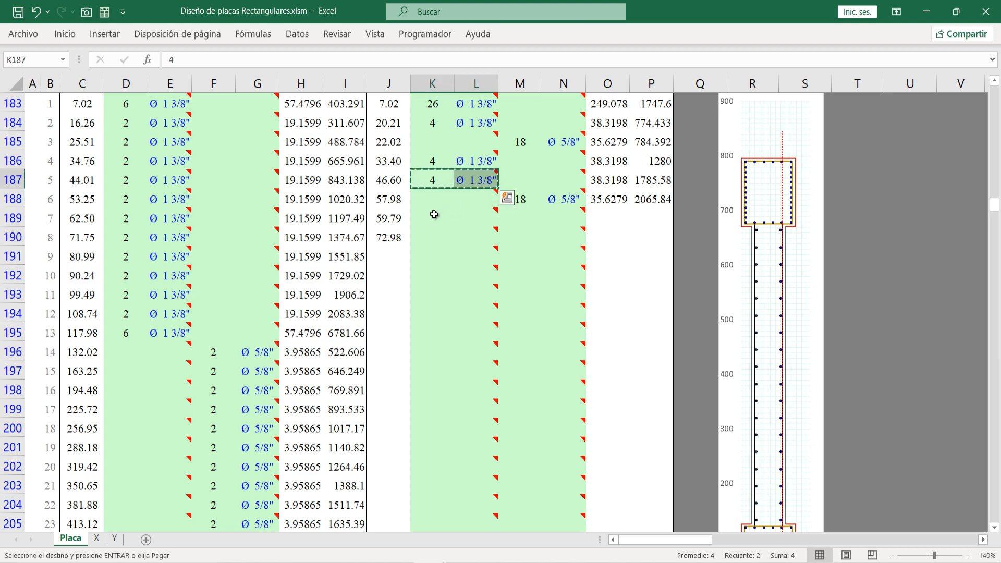
left_click(442, 214)
key("ctrl+v")
key("Escape")
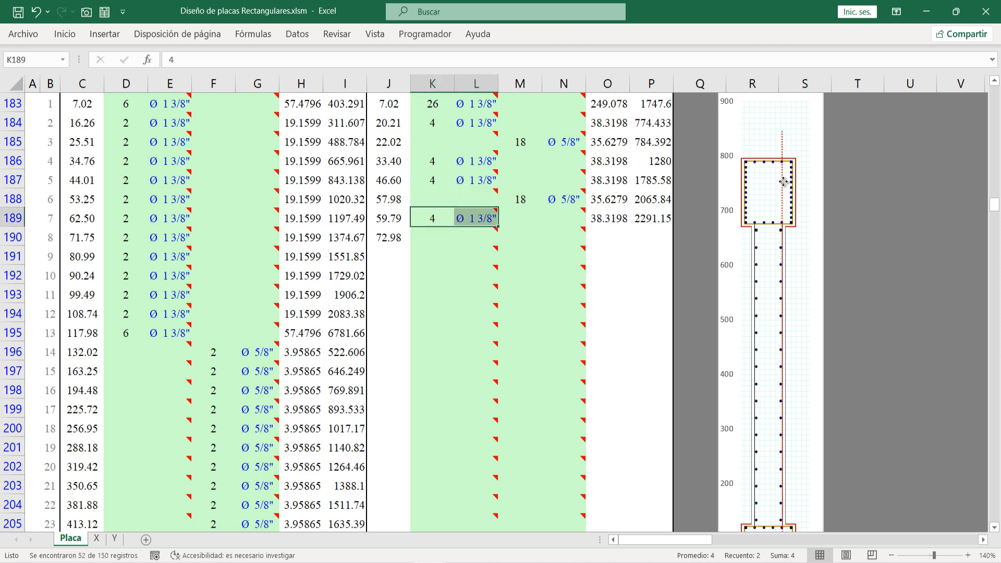
Step: Move the marker line to the last confinement bar column and enter 26 bars of Ø 1 3/8" for level 8 of Dirección y
left_click(783, 181)
scroll(445, 339, "up", 2)
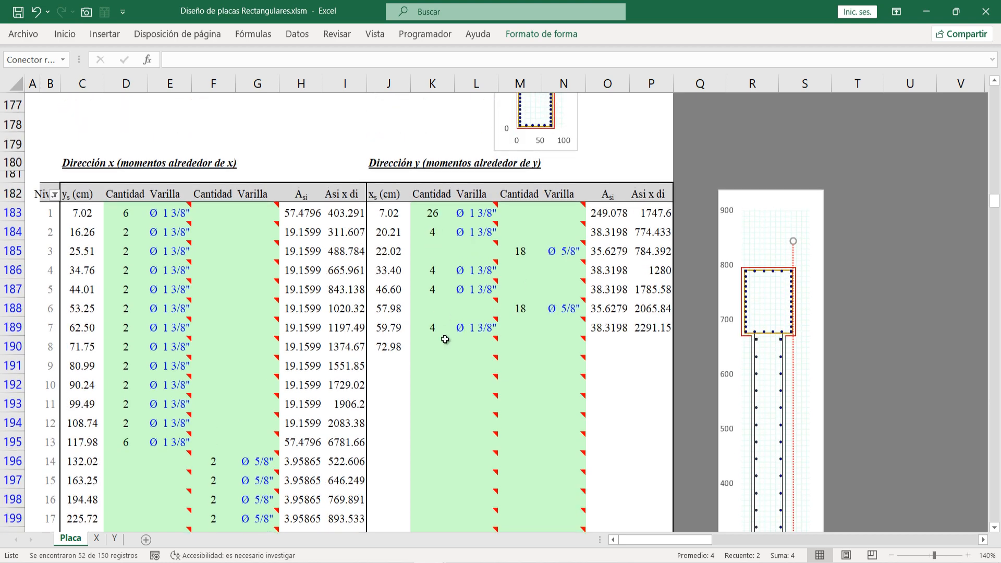
left_click(444, 339)
type("26")
key("Return")
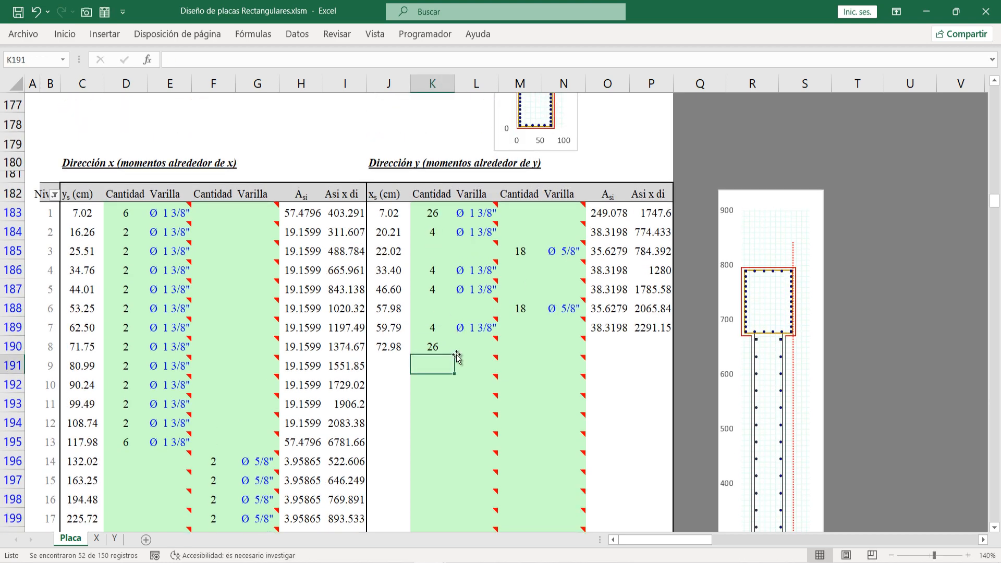
left_click(474, 348)
left_click(503, 347)
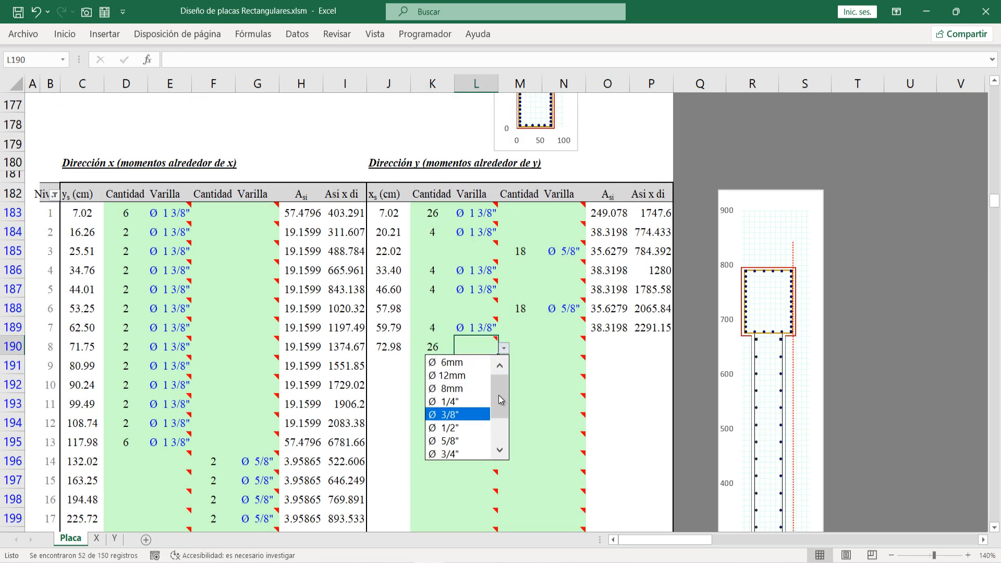
scroll(498, 400, "down", 2)
left_click(453, 440)
scroll(447, 402, "down", 1)
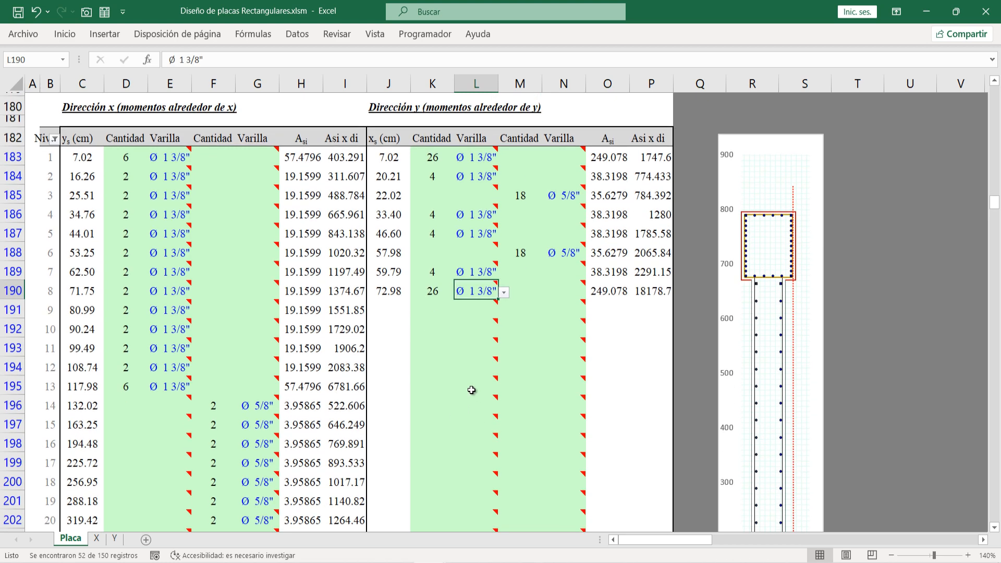
Step: Move the vertical marker line off the section diagram into the empty area beside it
scroll(471, 390, "down", 1)
left_click_drag(793, 266, 844, 277)
scroll(436, 259, "down", 1)
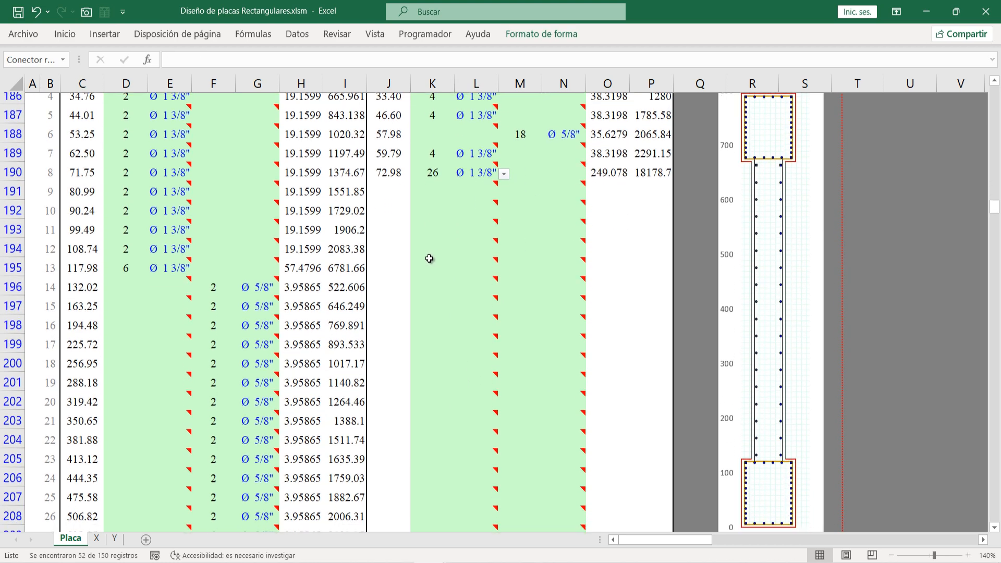
Step: Compare the total reinforcement area Ast of both directions below the coordinate tables and check it against the bar entries
scroll(388, 283, "down", 14)
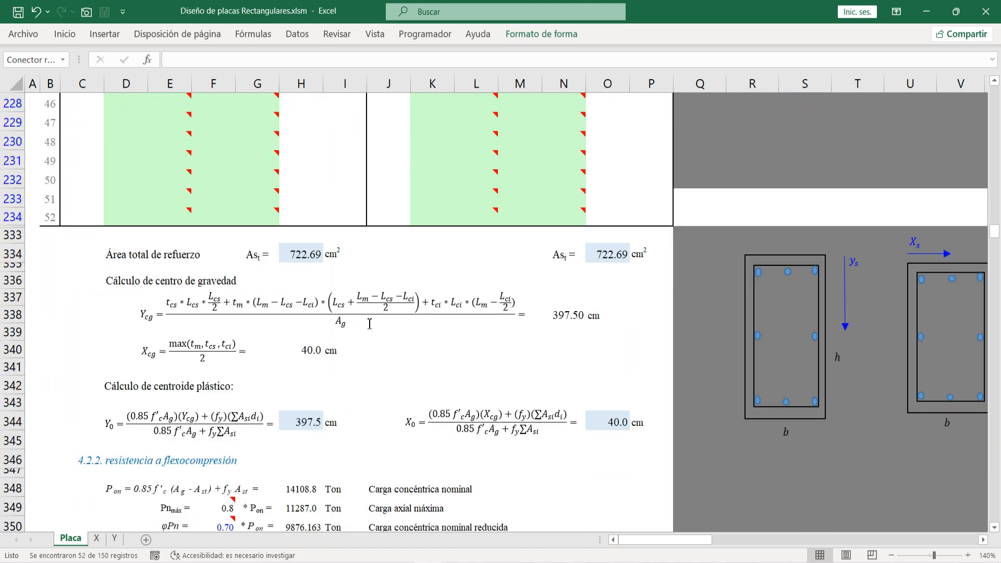
scroll(336, 329, "up", 15)
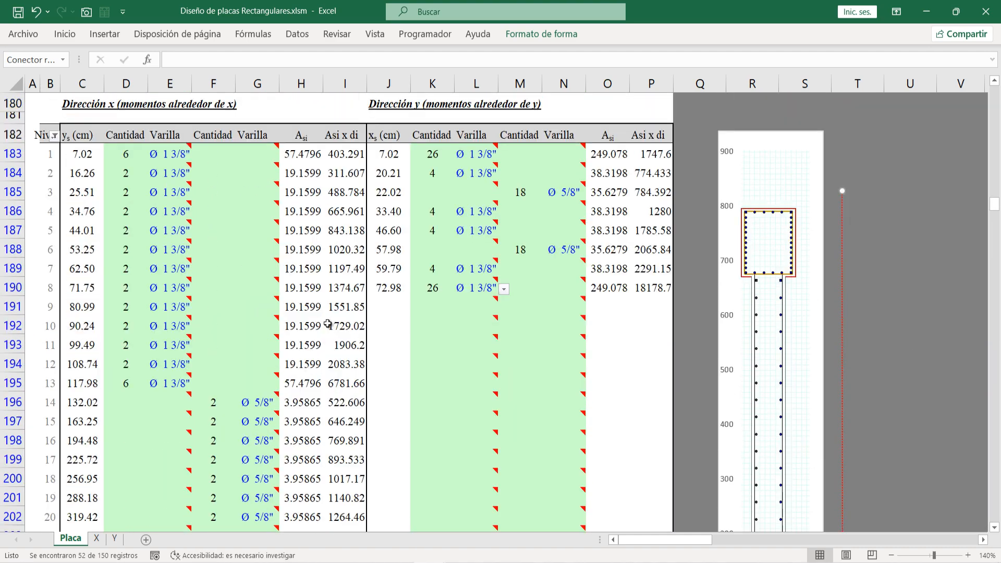
scroll(312, 273, "down", 12)
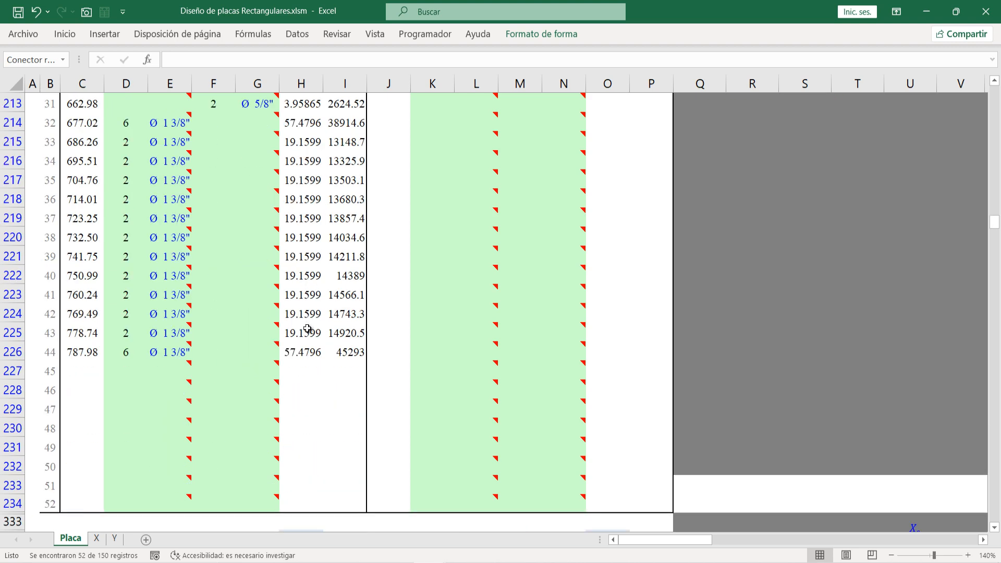
left_click(305, 425)
left_click(610, 426)
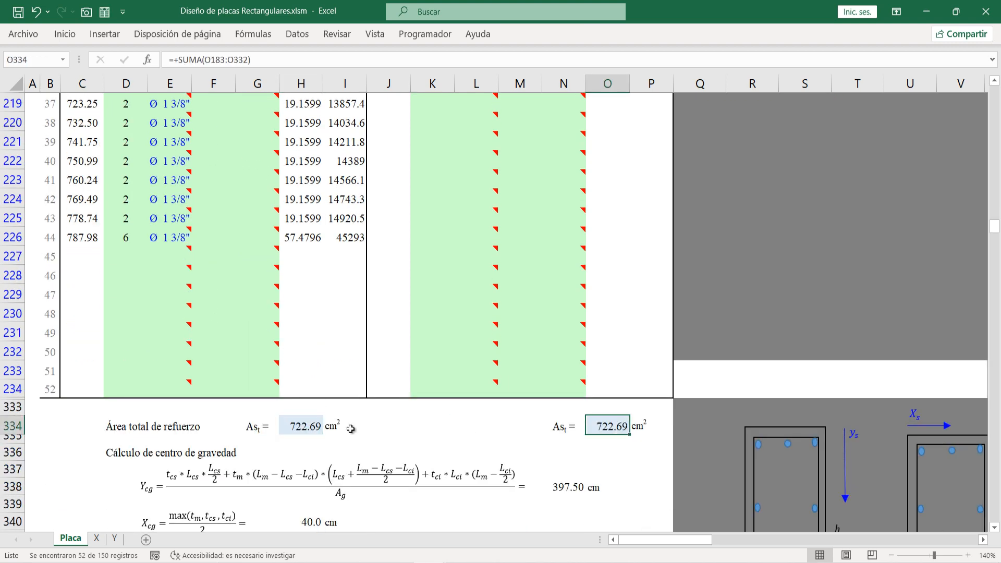
left_click(289, 426)
left_click(606, 425)
scroll(550, 424, "up", 13)
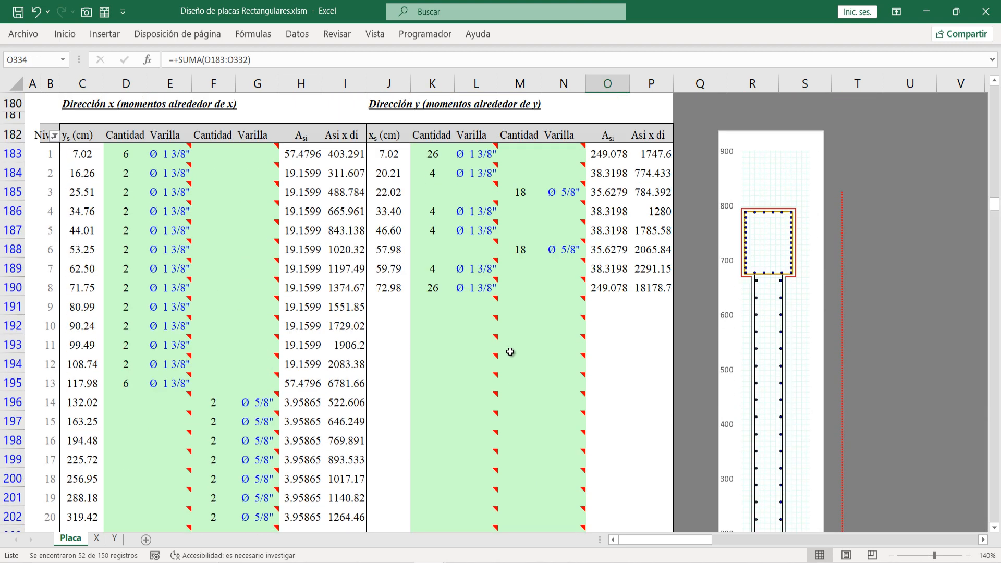
scroll(482, 264, "down", 15)
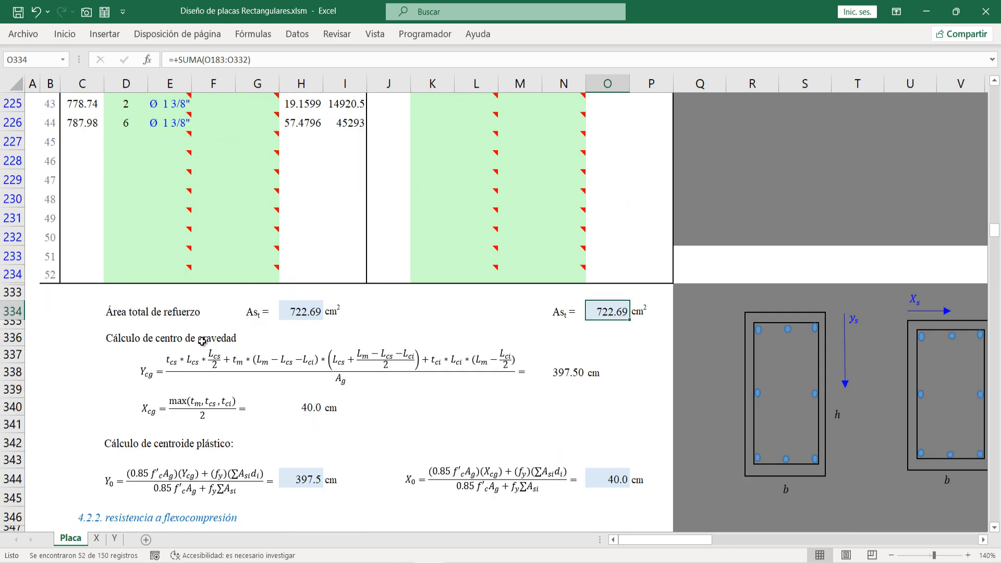
scroll(184, 346, "down", 2)
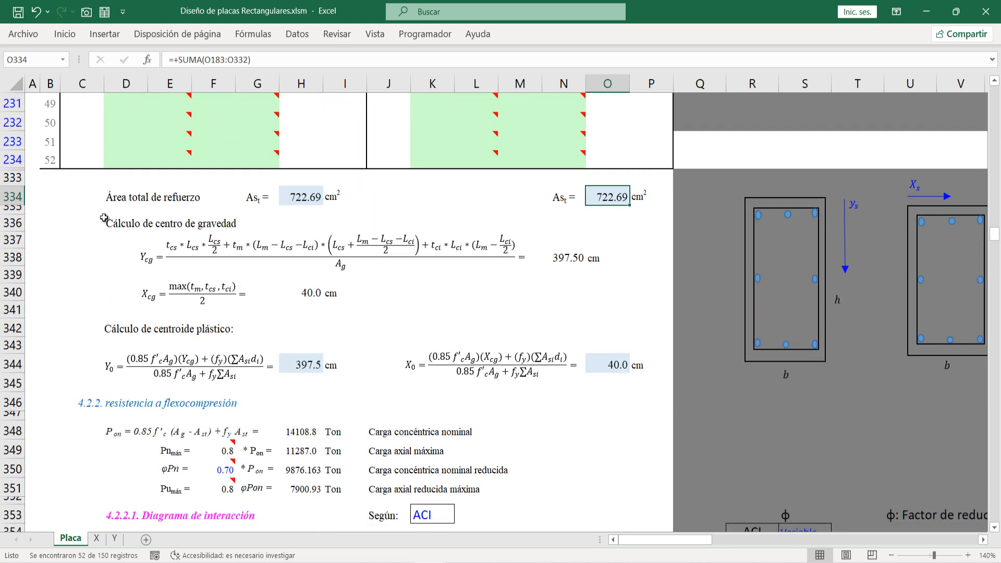
left_click(112, 198)
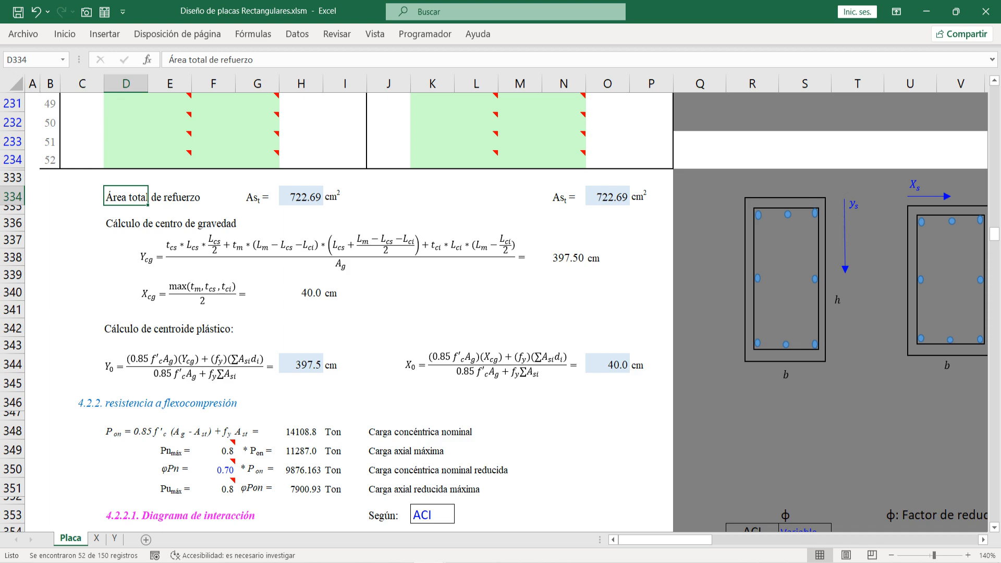
Step: Capture the column section sketch and annotate it with the moment arrow Mx, the circled compression bars C and the circled tension bars T
key("Print")
left_click_drag(658, 159, 897, 471)
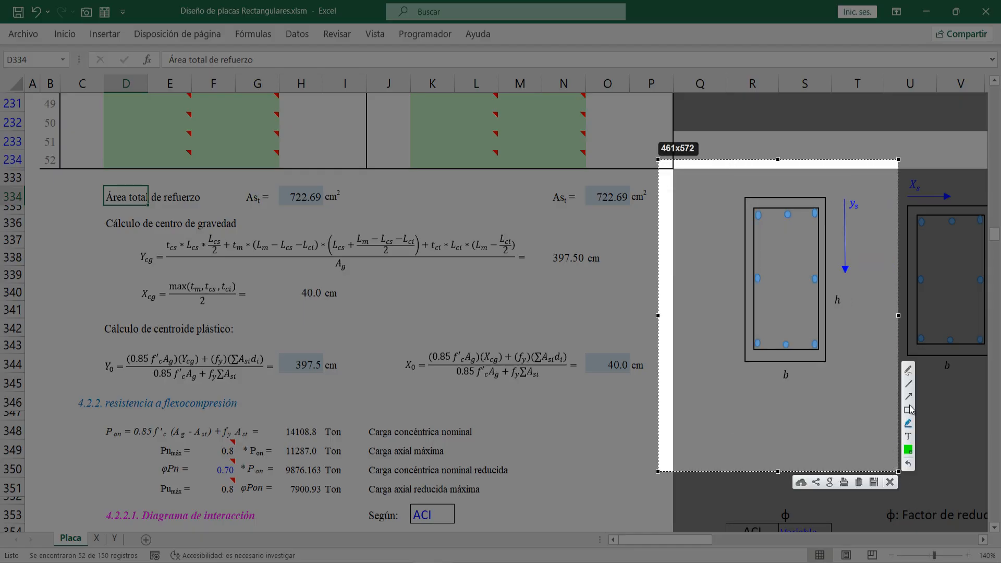
mouse_move(853, 347)
left_mouse_down()
mouse_move(878, 258)
mouse_move(859, 225)
mouse_move(834, 252)
mouse_move(905, 253)
mouse_move(939, 287)
left_mouse_up()
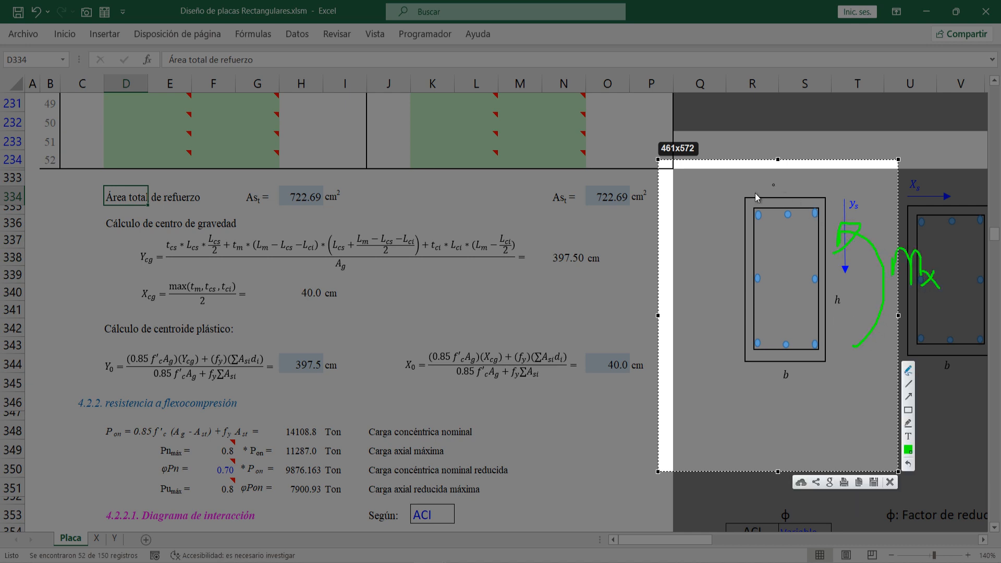
left_click_drag(744, 190, 735, 208)
left_click_drag(761, 167, 751, 169)
left_click_drag(889, 188, 873, 209)
mouse_move(784, 378)
left_mouse_down()
mouse_move(810, 373)
mouse_move(804, 402)
left_mouse_up()
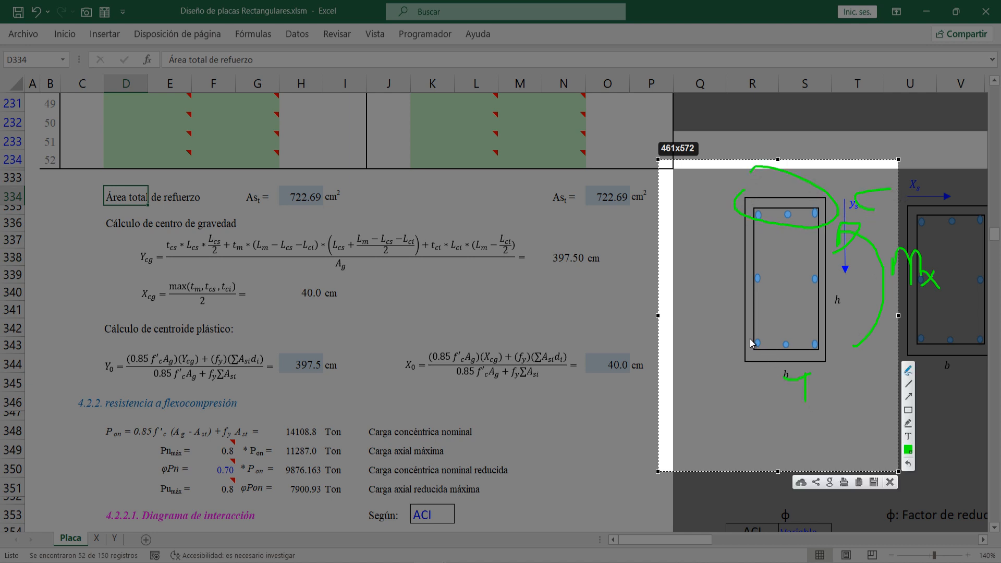
left_click_drag(750, 339, 811, 335)
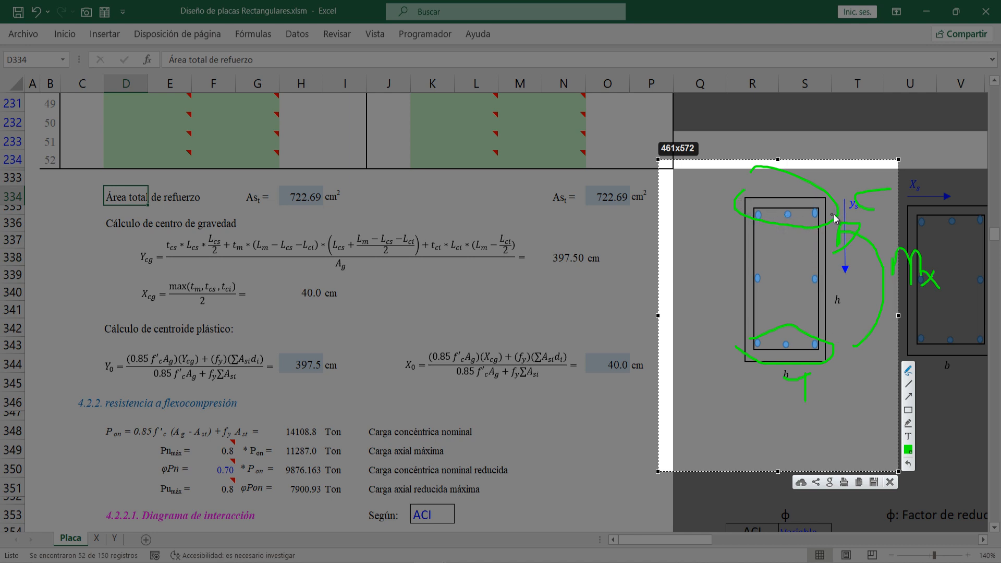
Step: Draw a downward distance arrow with a Y label beside the captured section, then discard the annotated capture
left_click_drag(704, 196, 705, 273)
mouse_move(669, 232)
left_mouse_down()
mouse_move(678, 255)
mouse_move(716, 252)
left_mouse_up()
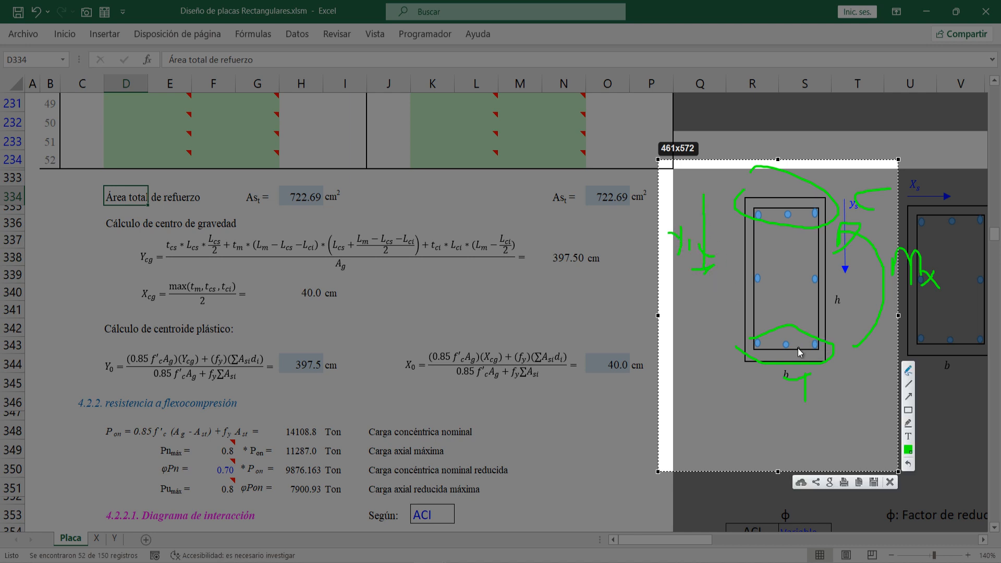
key("Escape")
left_click(277, 275)
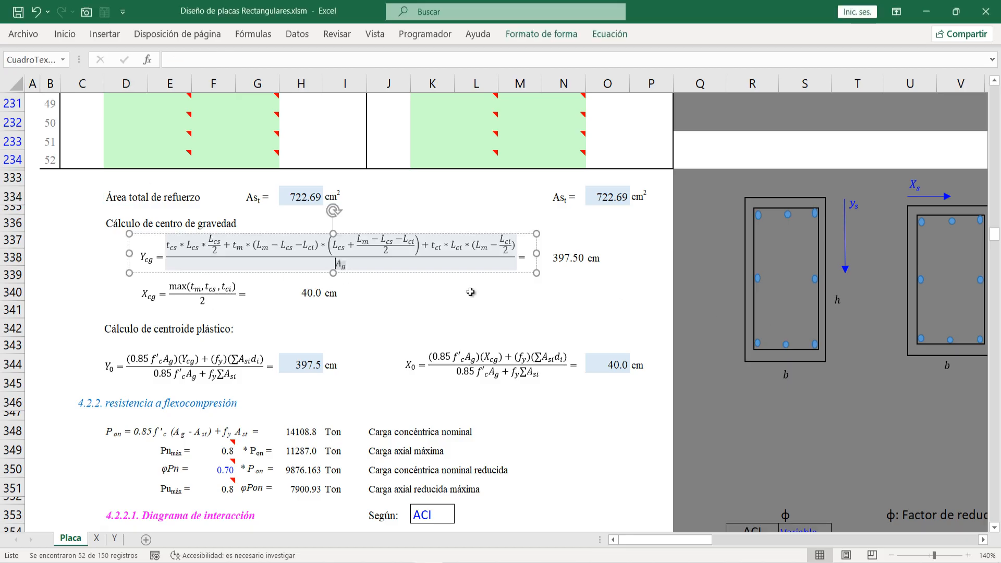
left_click(503, 292)
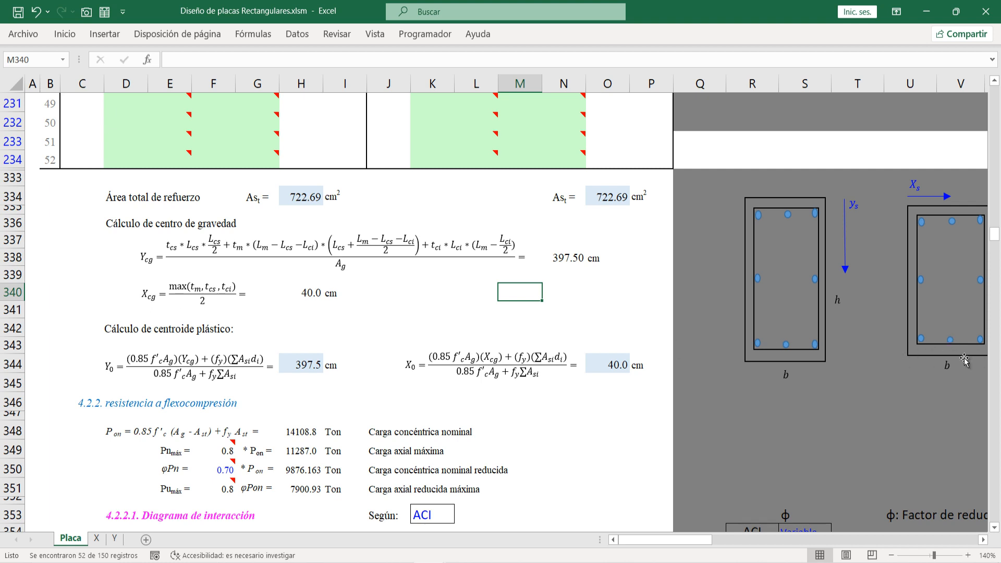
Step: Examine the centre of gravity and plastic centroid formulas and the cells calculating Xcg, Y0 and X0 below the reinforcement totals
scroll(274, 363, "up", 1)
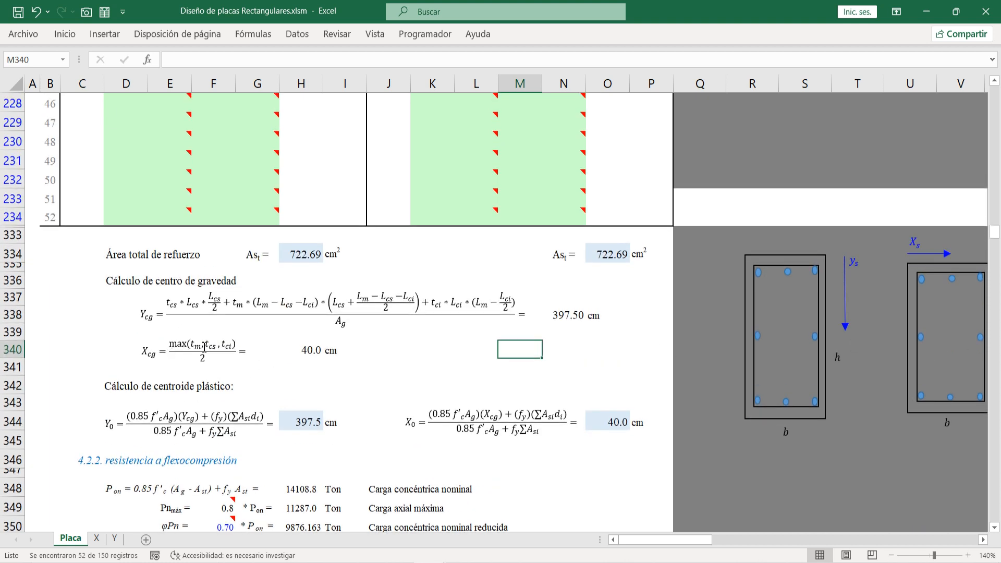
left_click(315, 350)
scroll(208, 365, "down", 2)
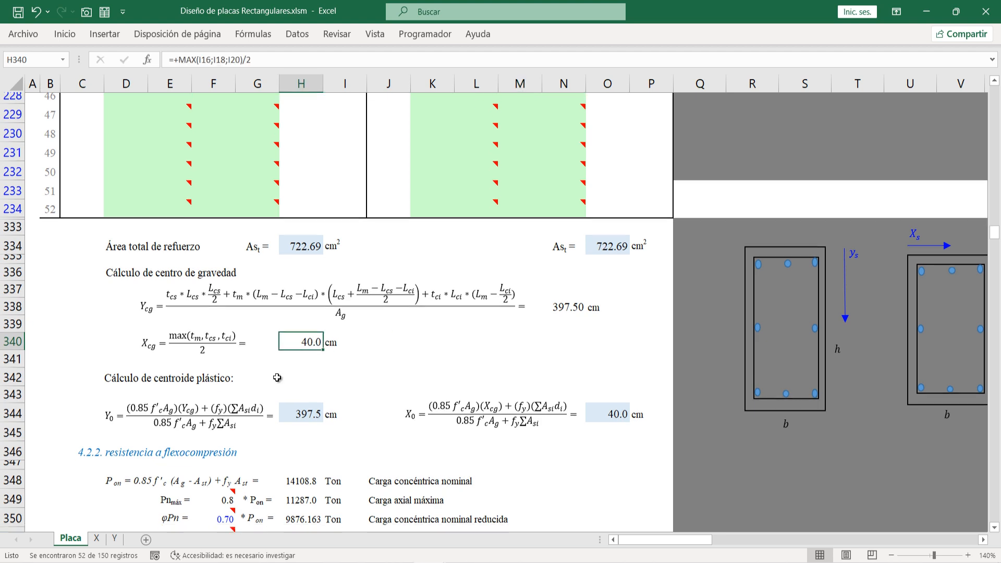
scroll(86, 378, "up", 1)
scroll(86, 377, "down", 1)
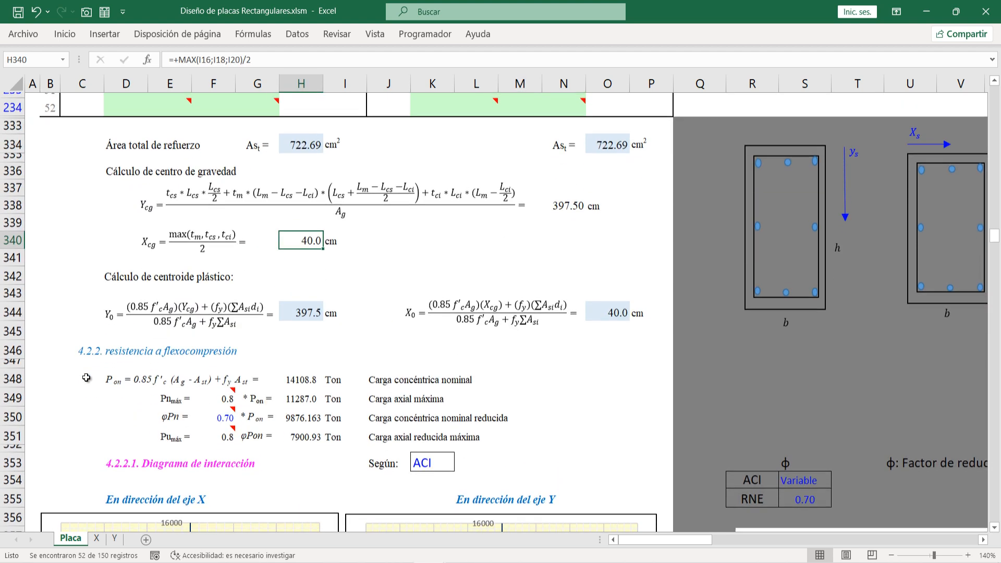
left_click(282, 311)
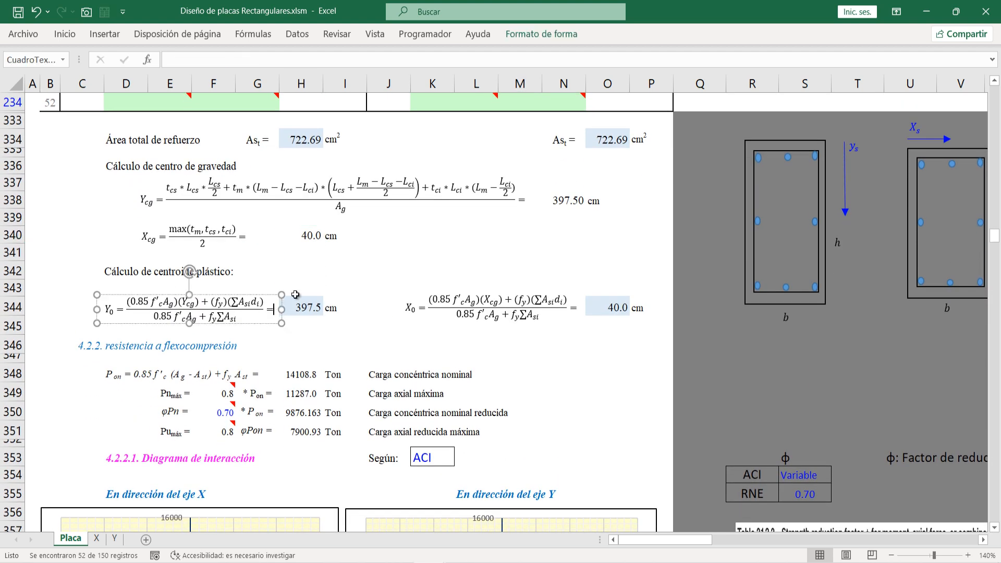
left_click(313, 307)
scroll(313, 312, "up", 1)
left_click(607, 365)
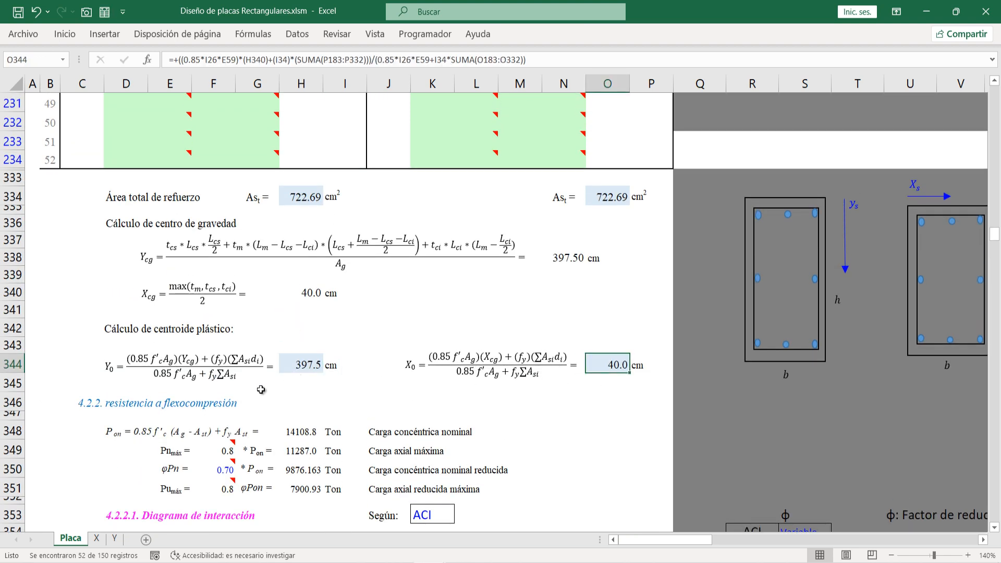
Step: Review the flexocompression strength formulas in section 4.2.2, including the nominal concentric load Pon, the maximum axial load factor and the φ reduction factor
scroll(260, 390, "down", 2)
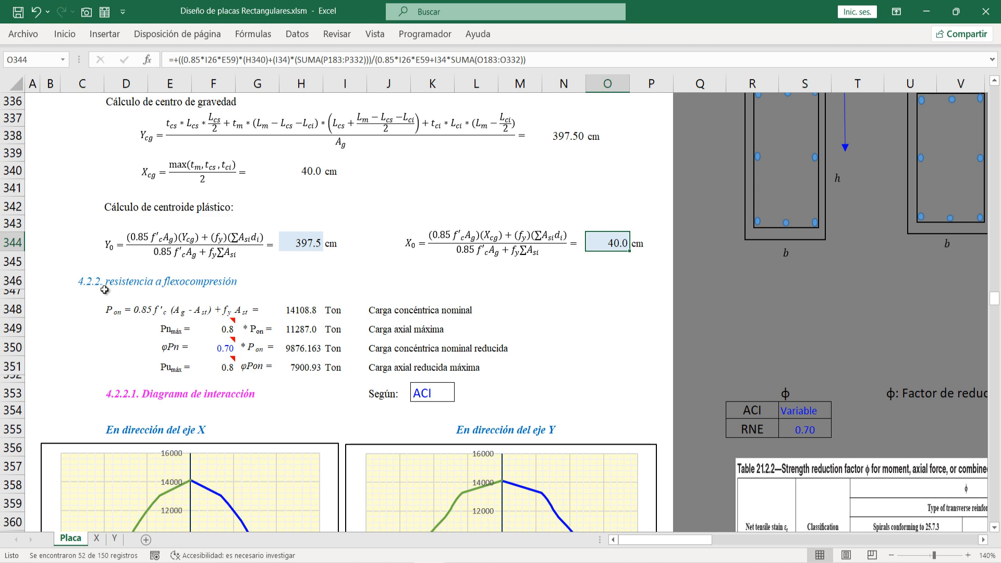
scroll(143, 256, "down", 2)
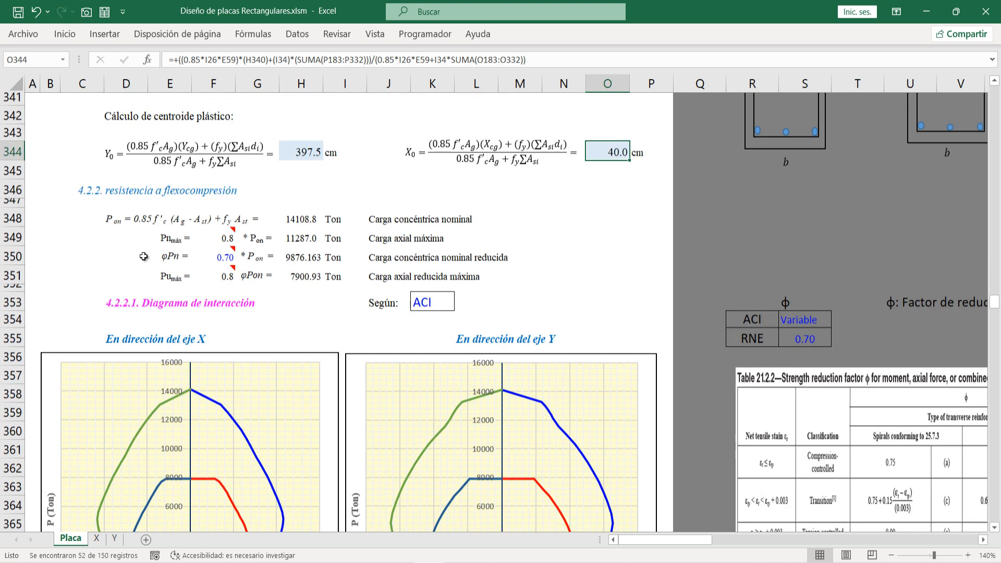
scroll(143, 255, "down", 1)
left_click(144, 256)
left_click_drag(102, 207, 271, 207)
left_click(305, 207)
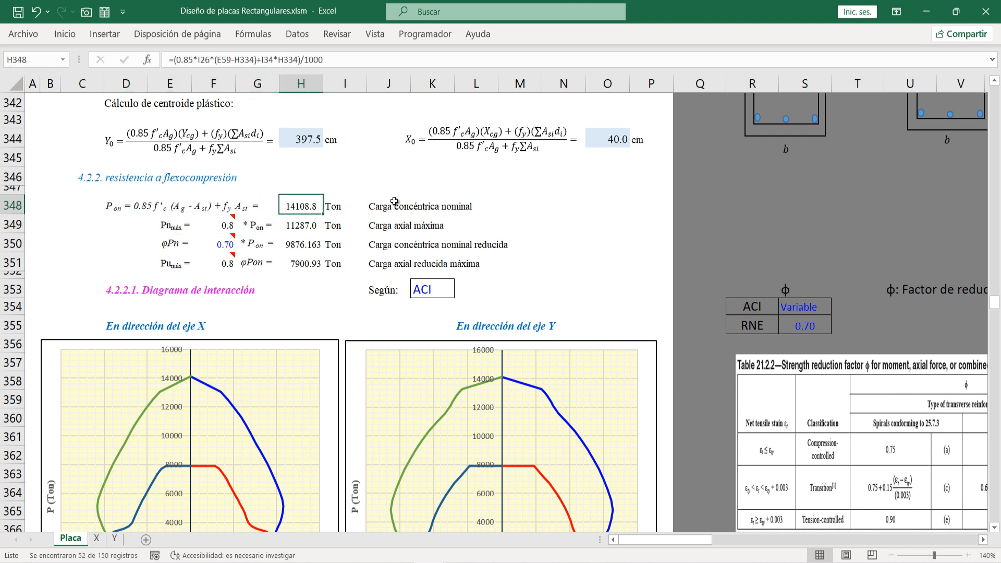
left_click(401, 207)
left_click(148, 255)
left_click(205, 226)
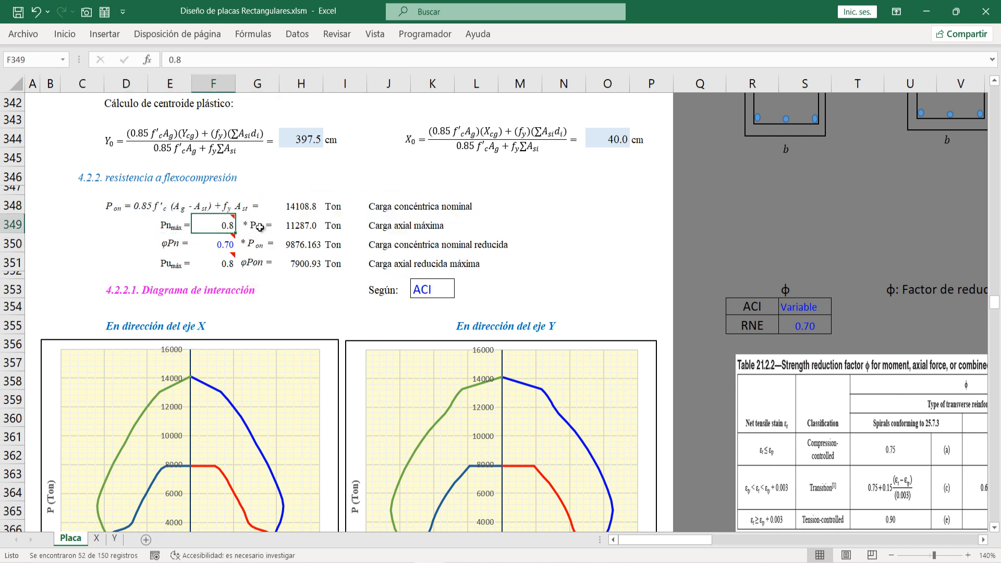
left_click(225, 245)
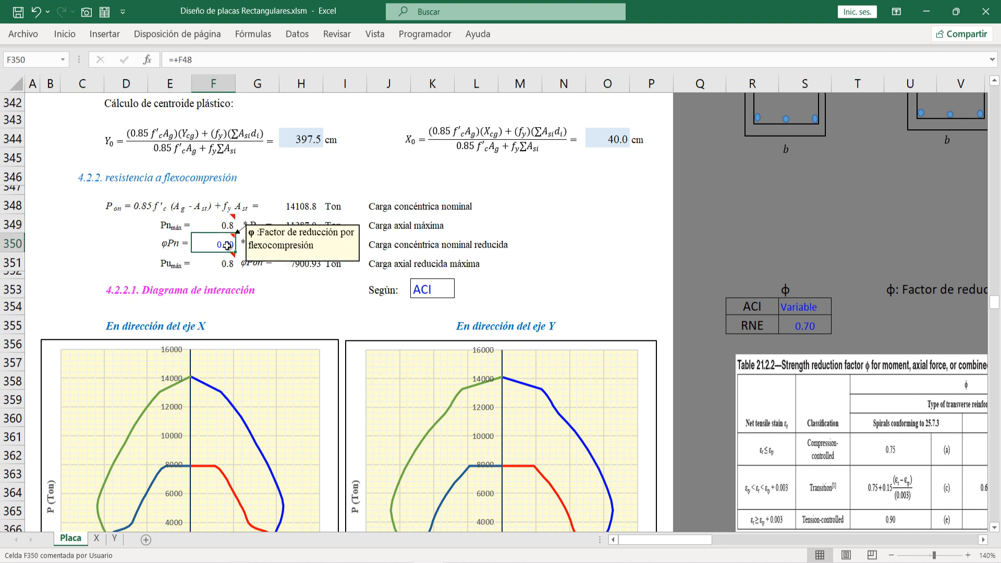
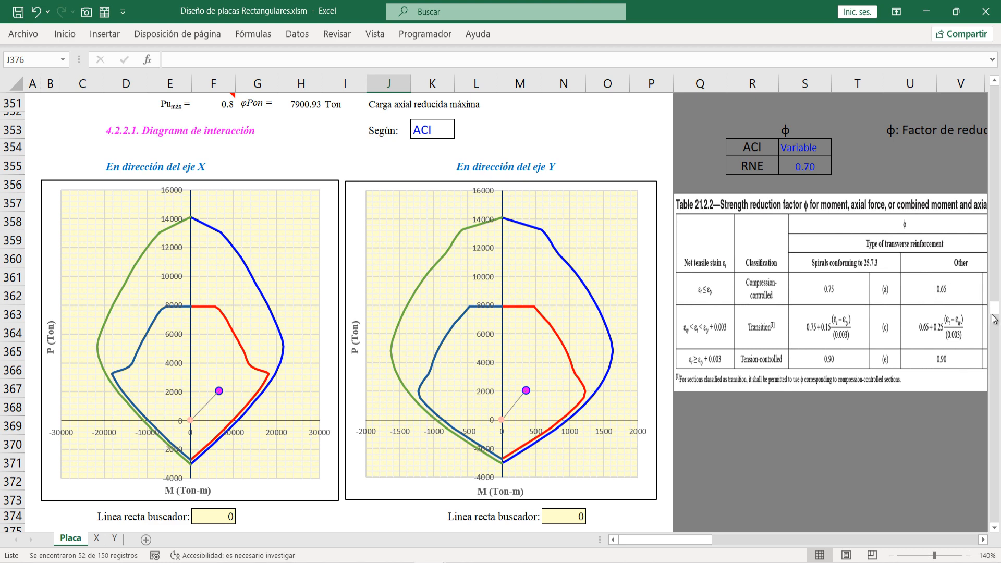
Step: Check the design axial load and moments in the input data against the load points on the X and Y interaction diagrams
left_click_drag(994, 311, 994, 96)
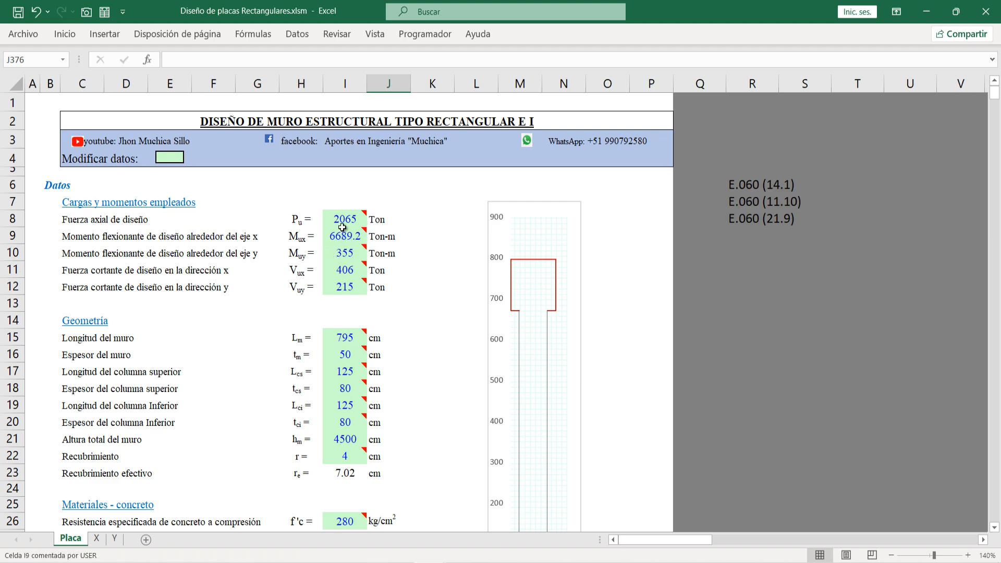
scroll(323, 449, "down", 1)
scroll(323, 448, "down", 20)
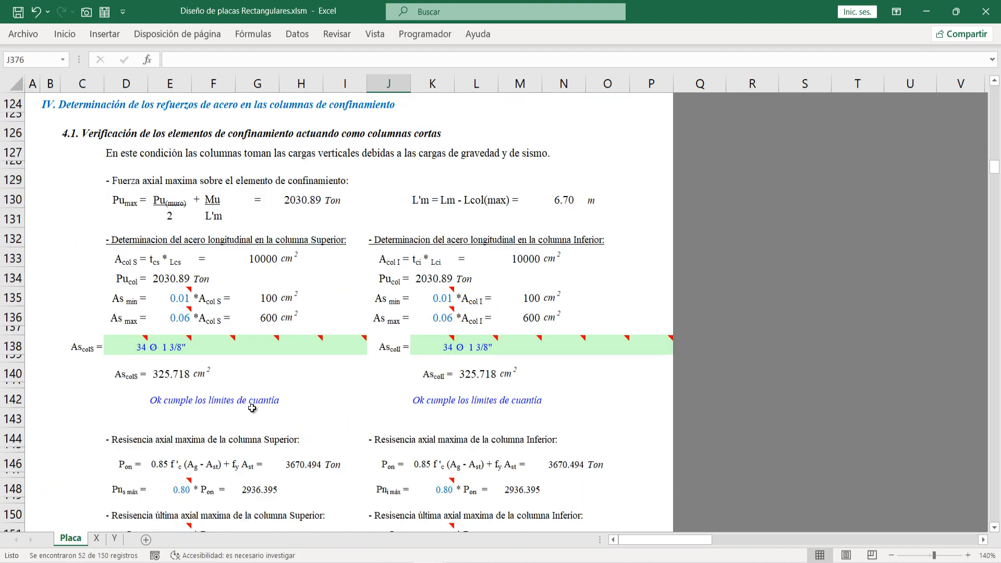
scroll(251, 405, "down", 20)
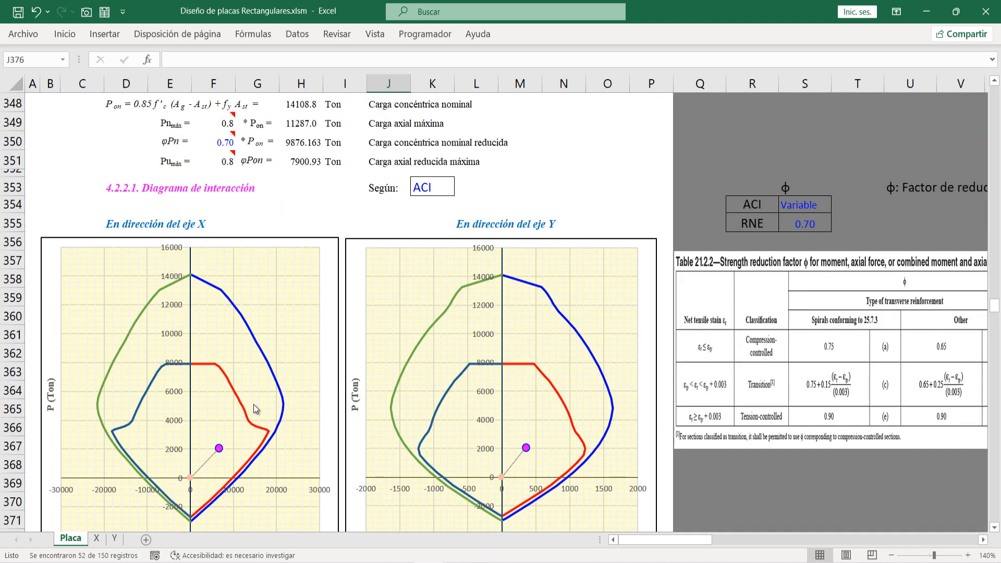
scroll(196, 359, "up", 3)
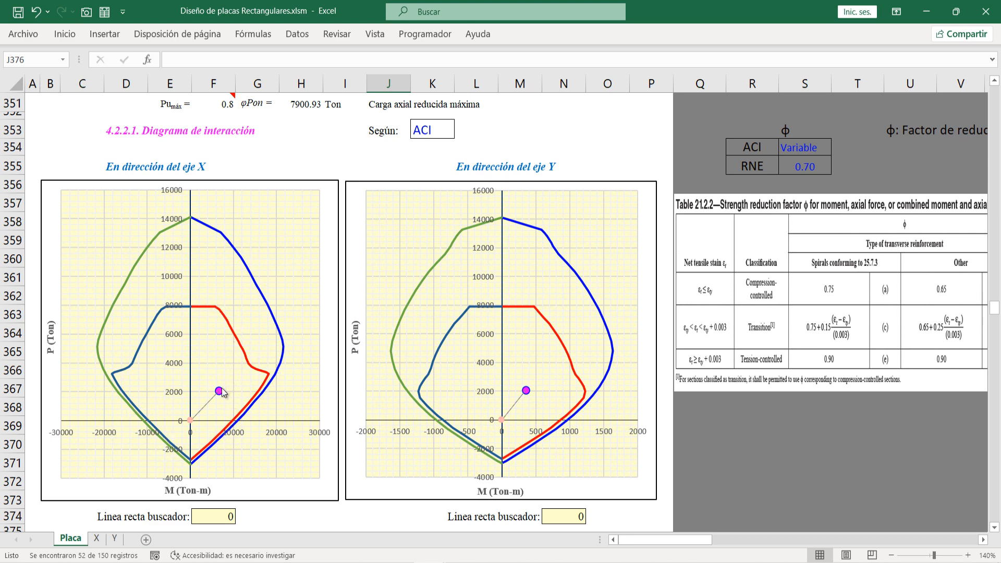
mouse_move(218, 394)
scroll(588, 427, "down", 2)
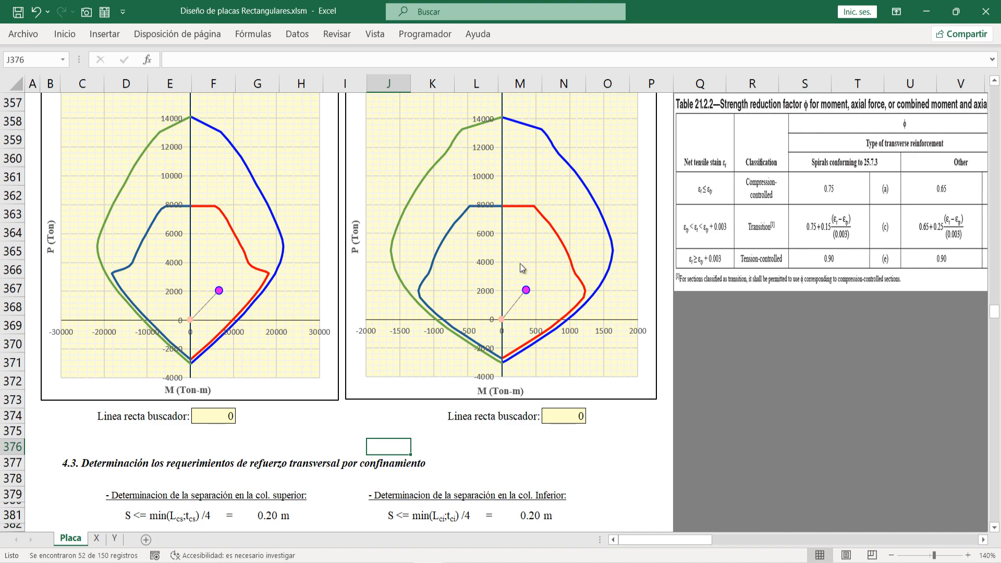
scroll(274, 387, "down", 3)
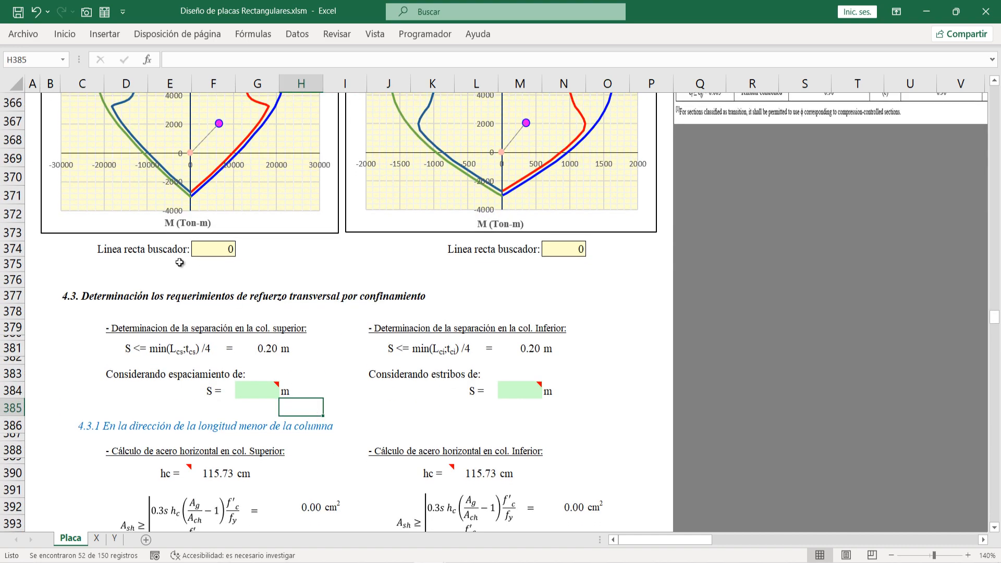
left_click(125, 296)
scroll(101, 329, "up", 7)
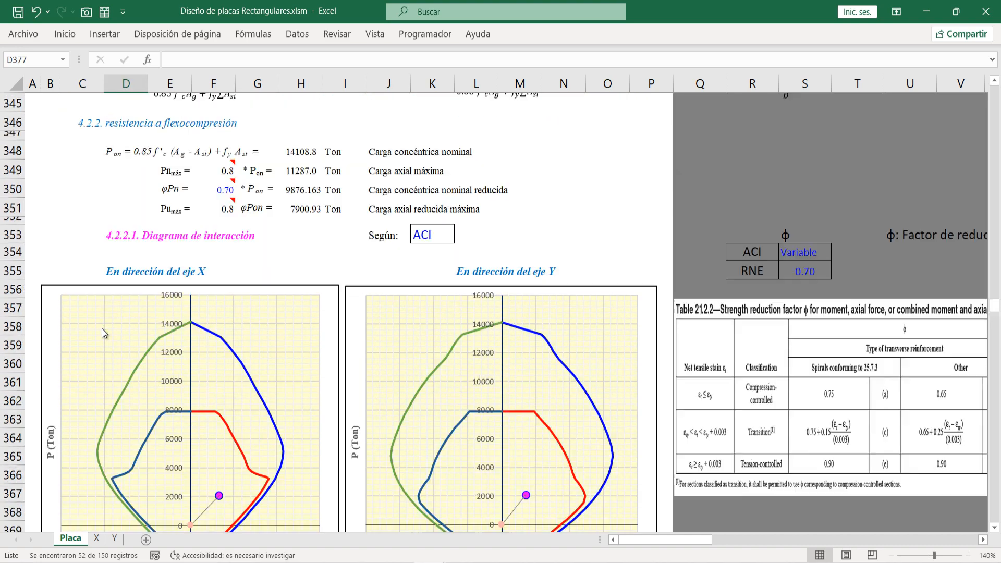
scroll(102, 329, "down", 6)
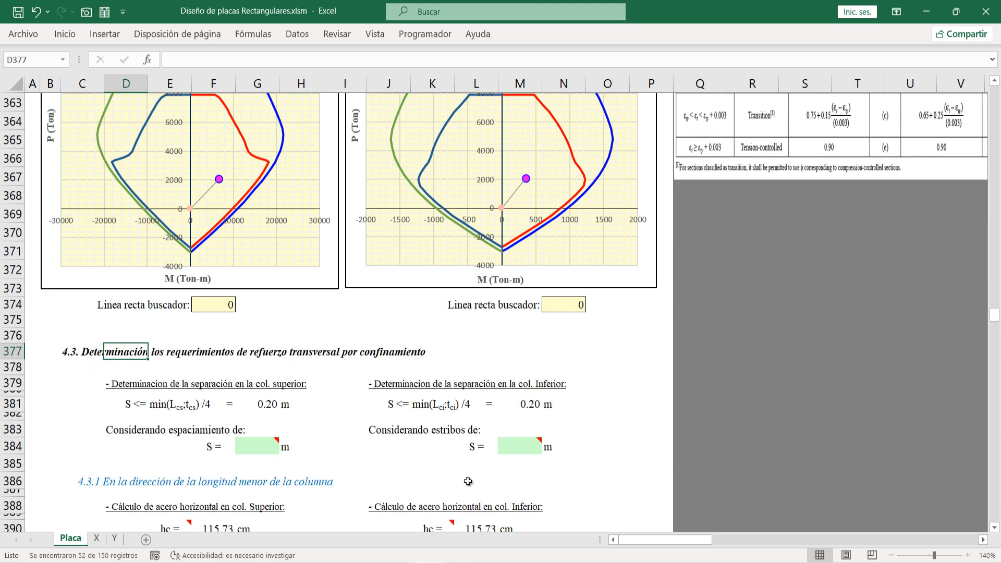
left_click(526, 560)
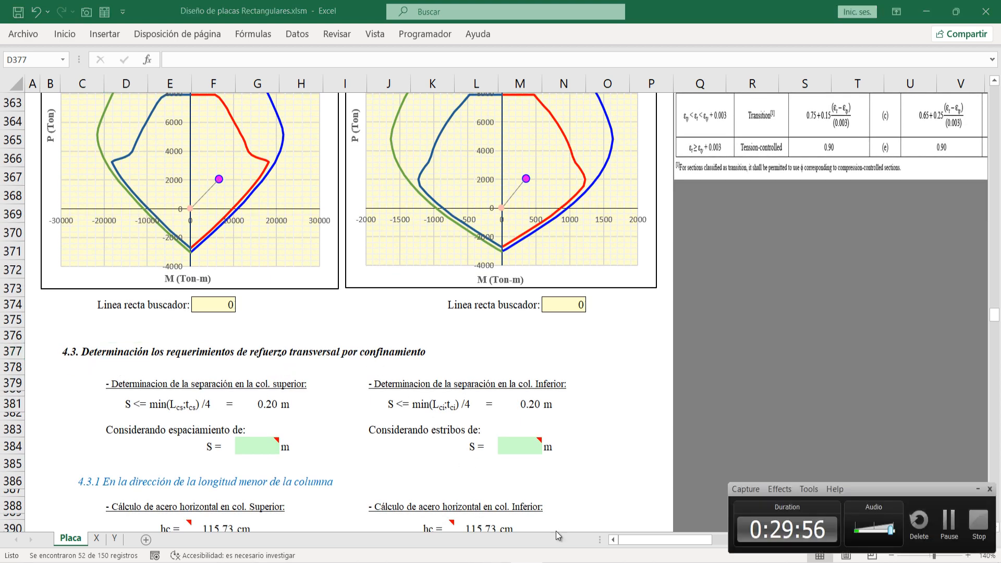
left_click(980, 490)
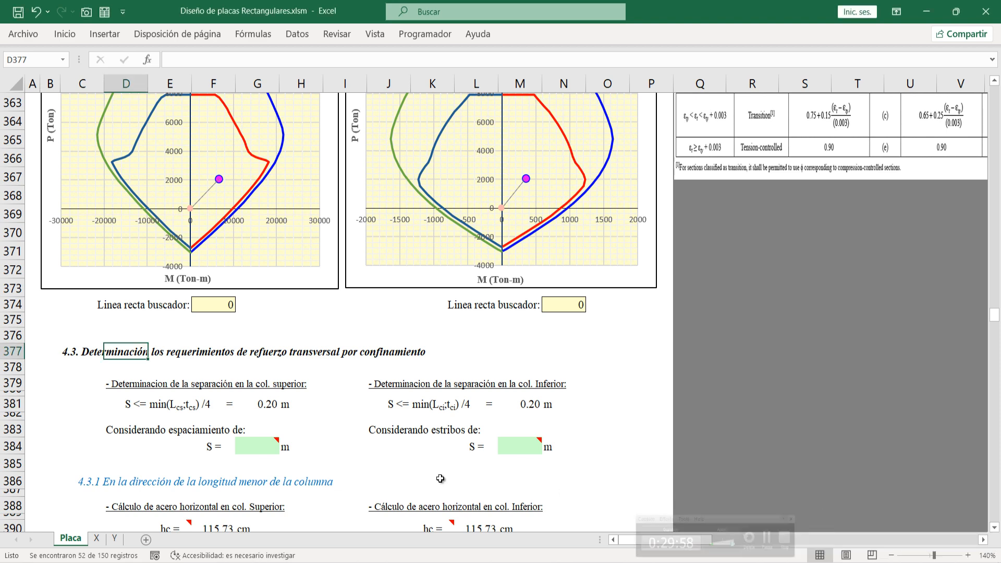
Step: Check the separation limit for the upper column in section 4.3 and set its considered spacing S to 0.10 m
scroll(162, 345, "down", 2)
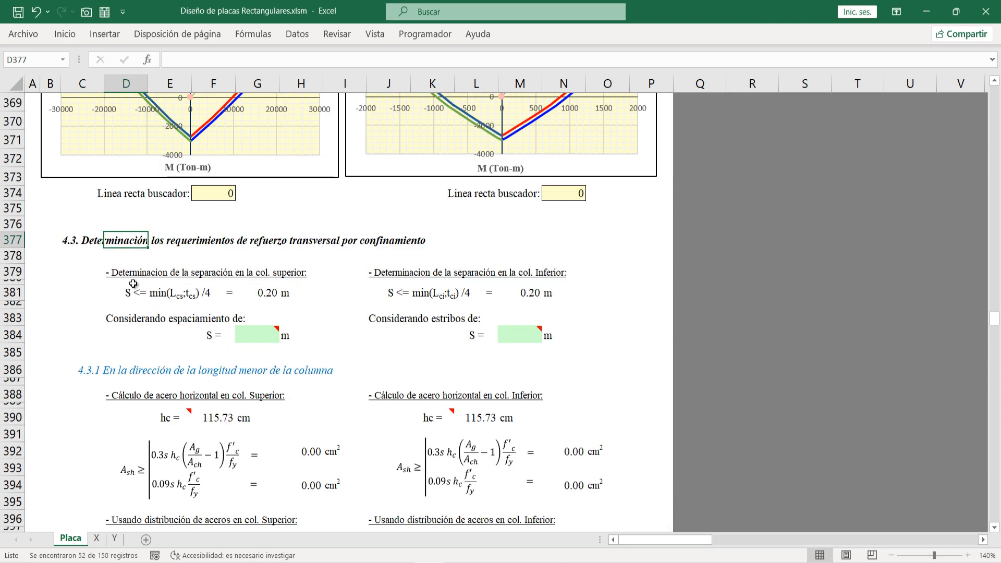
left_click_drag(111, 275, 304, 286)
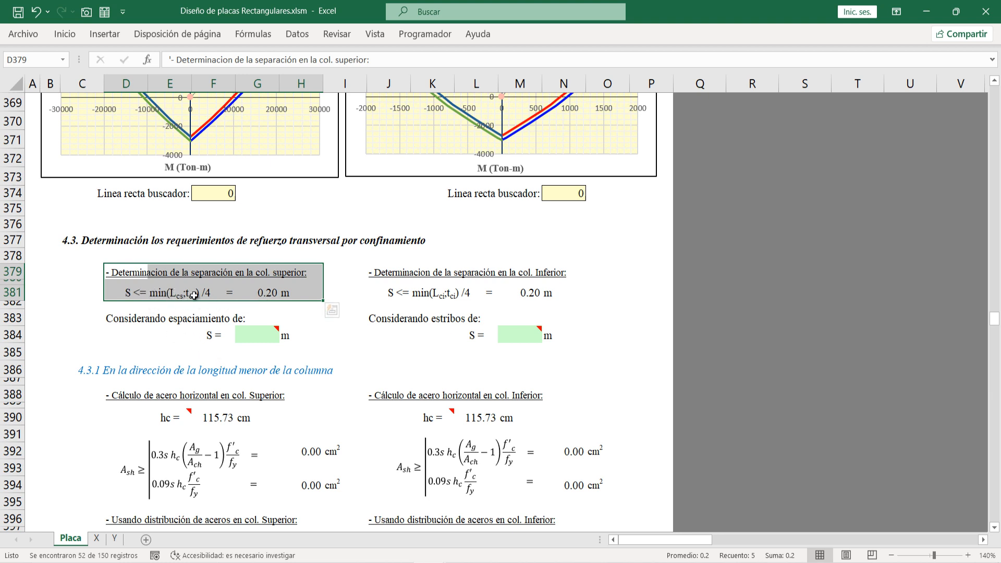
left_click(268, 292)
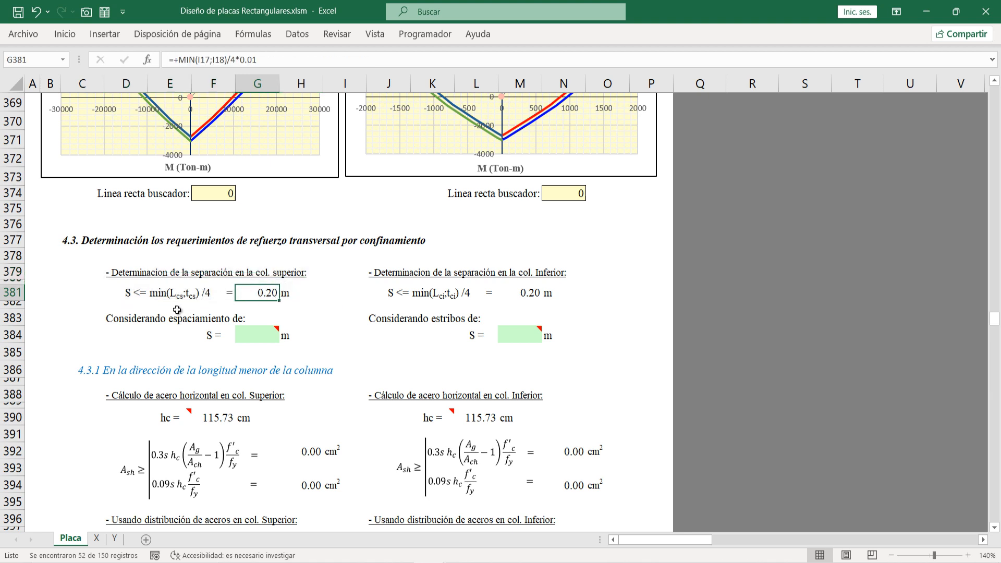
left_click(141, 310)
left_click(233, 320)
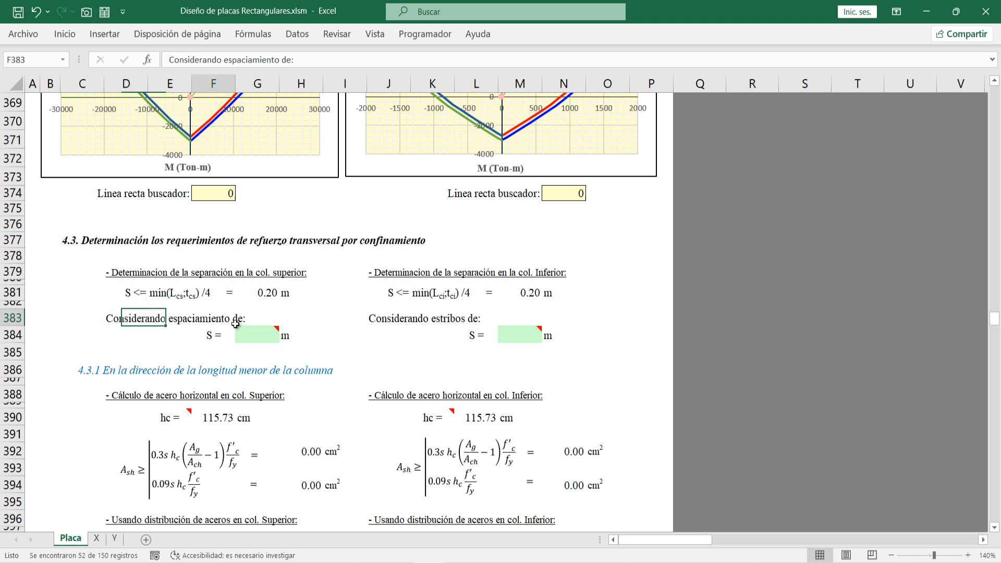
left_click(246, 340)
type("0.")
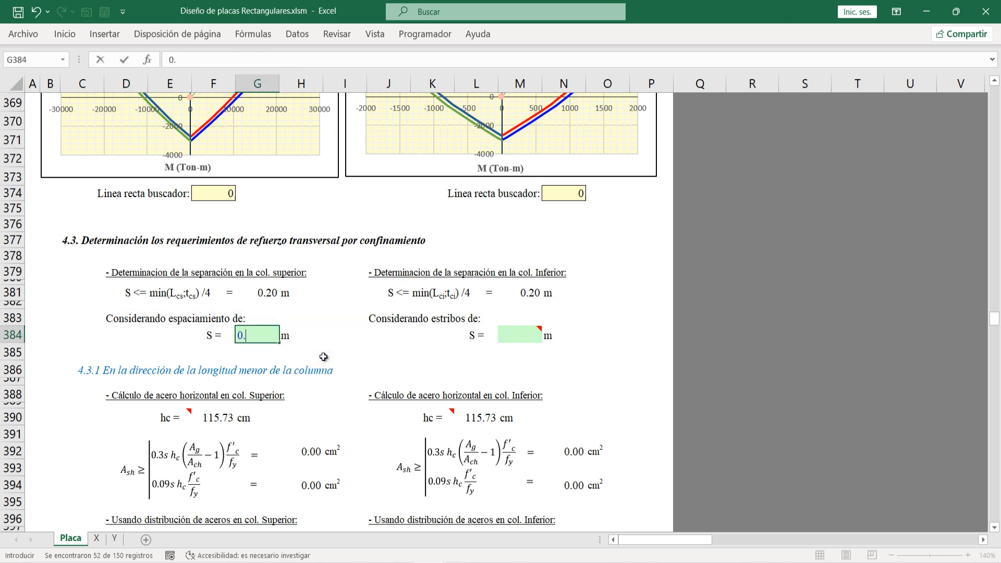
type("10")
key("Return")
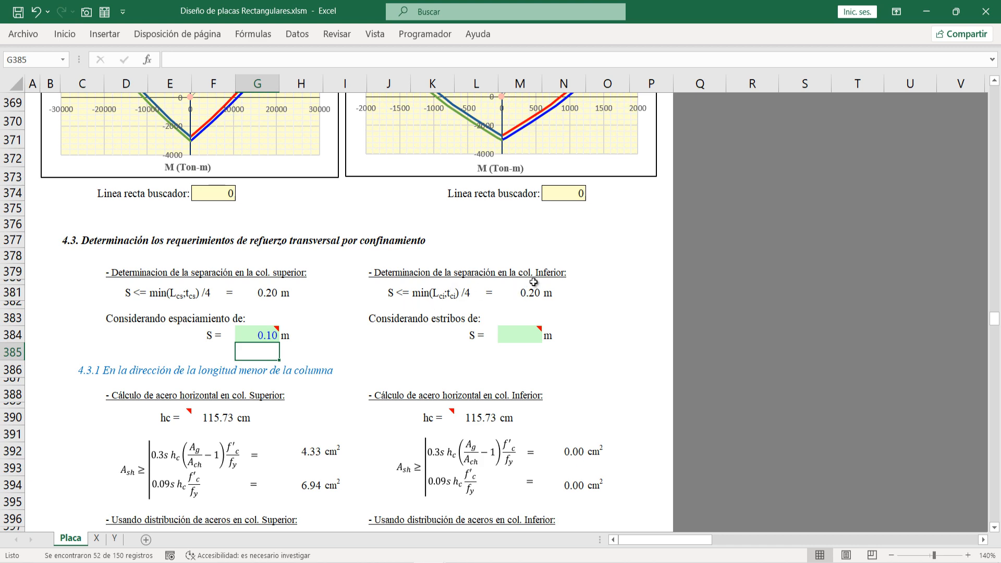
Step: Set the considered stirrup spacing S of the lower column to 0.10 m
left_click(518, 332)
type("0.10")
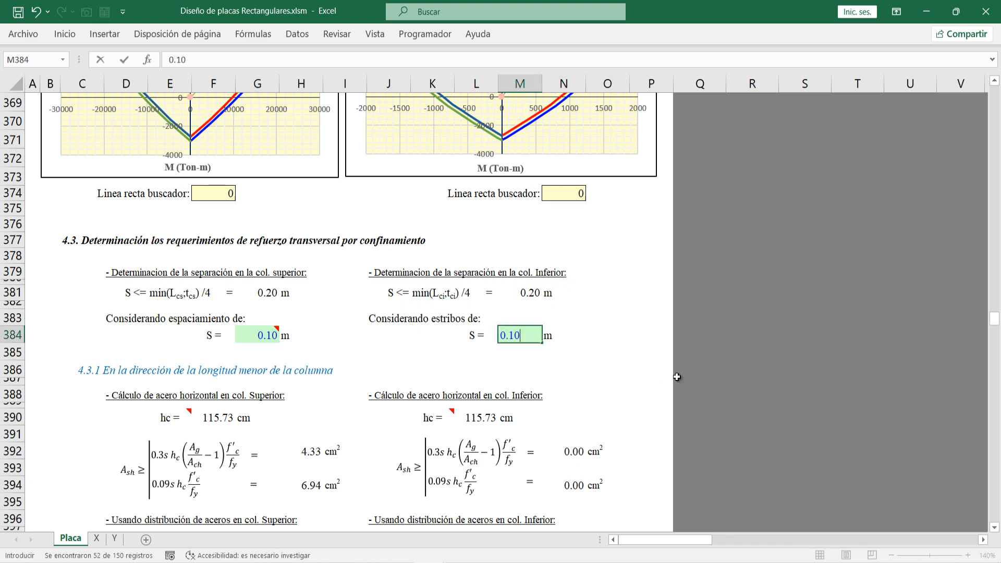
key("Return")
Step: Examine the core height hc and the required horizontal steel Ash formulas for the upper and lower columns in section 4.3.1
scroll(676, 376, "down", 3)
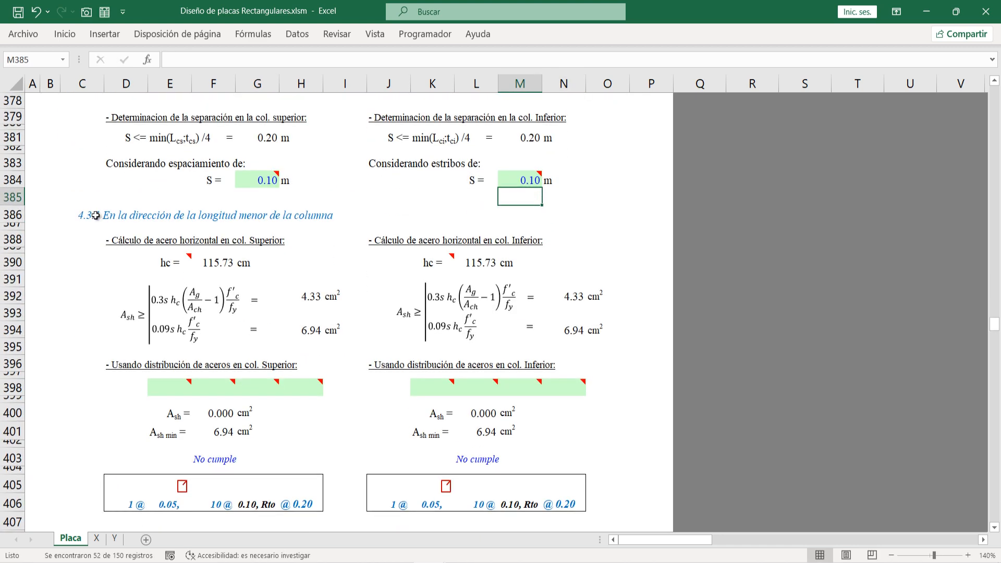
left_click(98, 216)
left_click(216, 259)
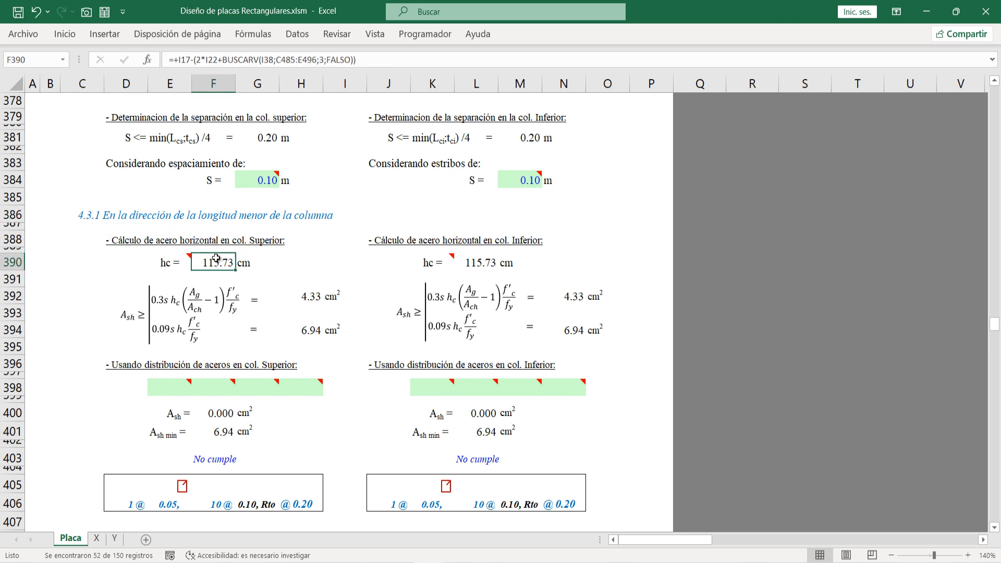
mouse_move(173, 262)
mouse_move(444, 262)
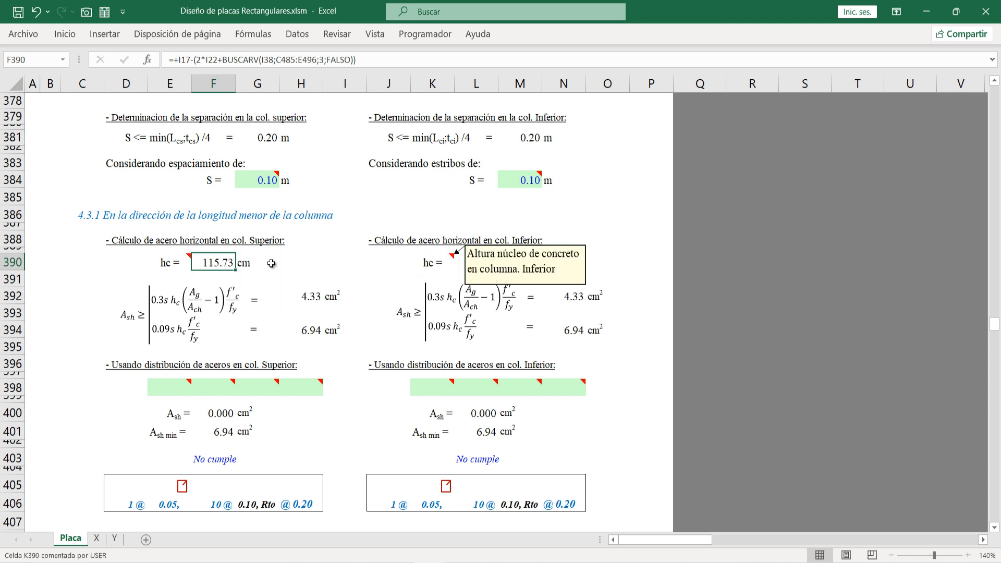
left_click(141, 315)
scroll(234, 302, "down", 1)
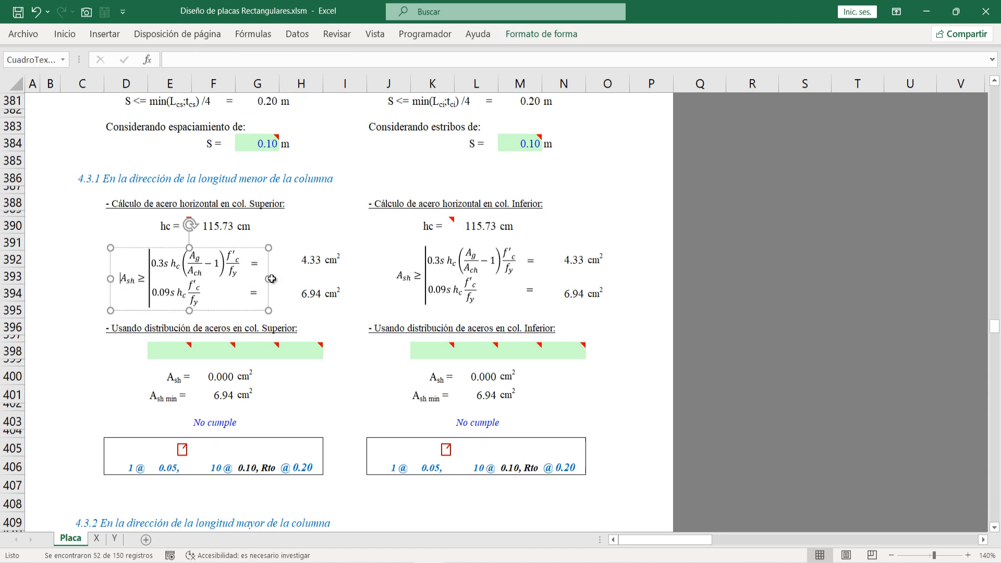
left_click(311, 265)
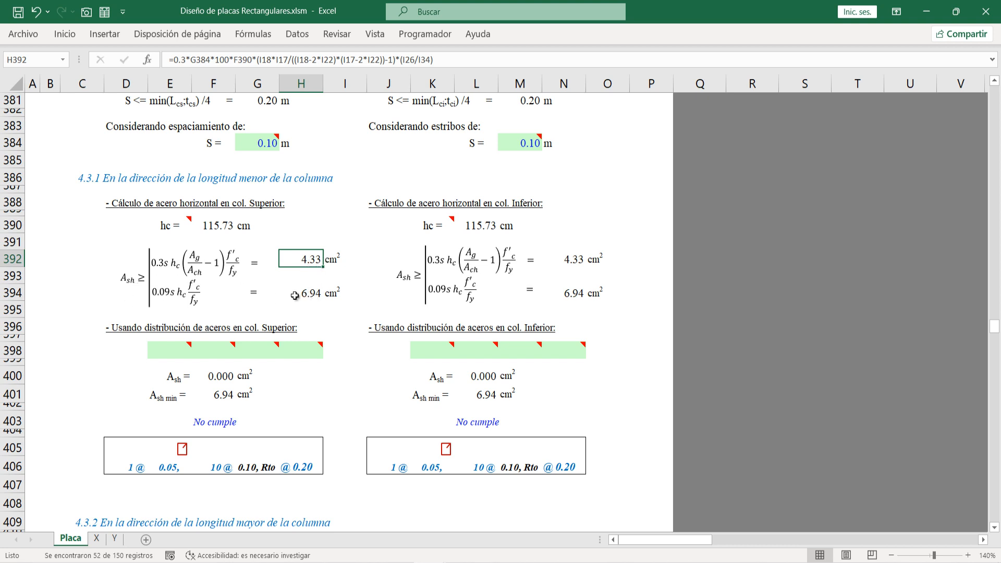
left_click(392, 276)
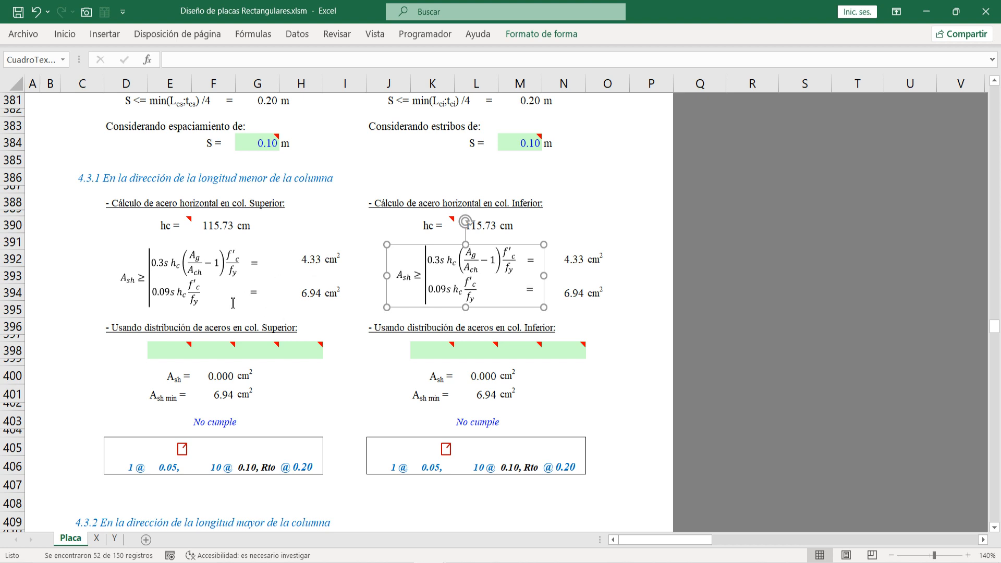
scroll(308, 296, "down", 1)
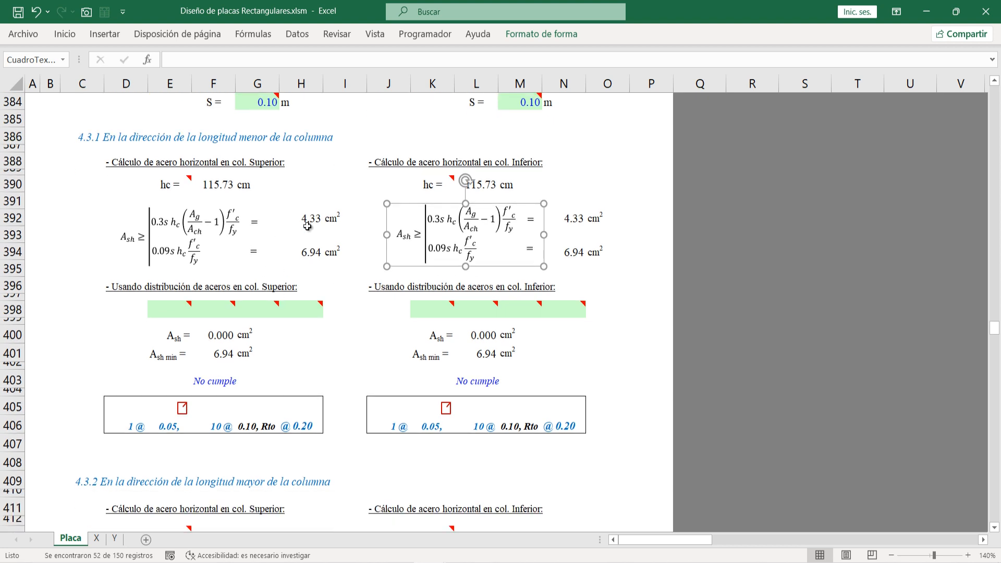
Step: Check the upper column's required Ash values in section 4.3.1 and enter 6 Ø 3/8" as its horizontal steel distribution
left_click_drag(322, 214, 313, 235)
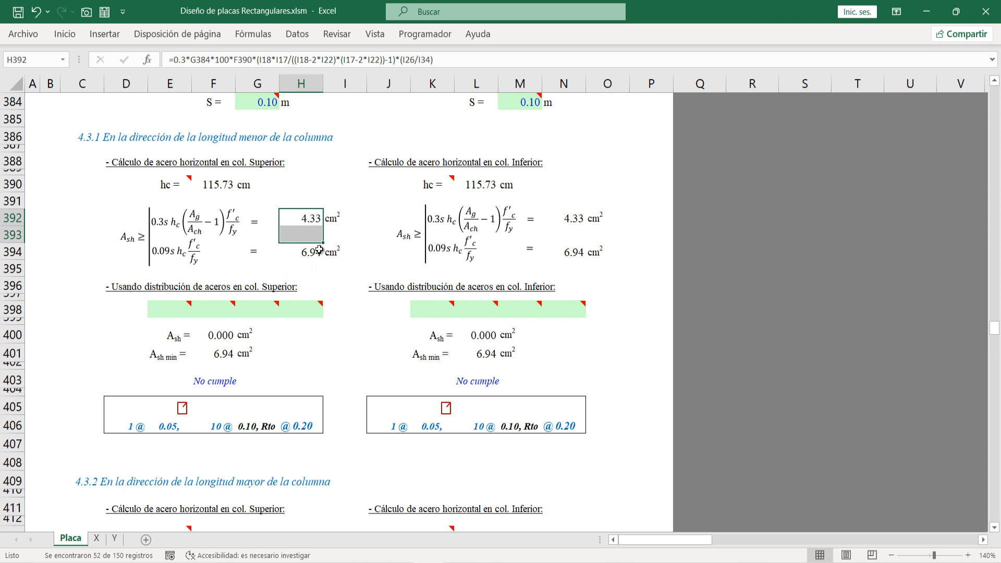
left_click(319, 249)
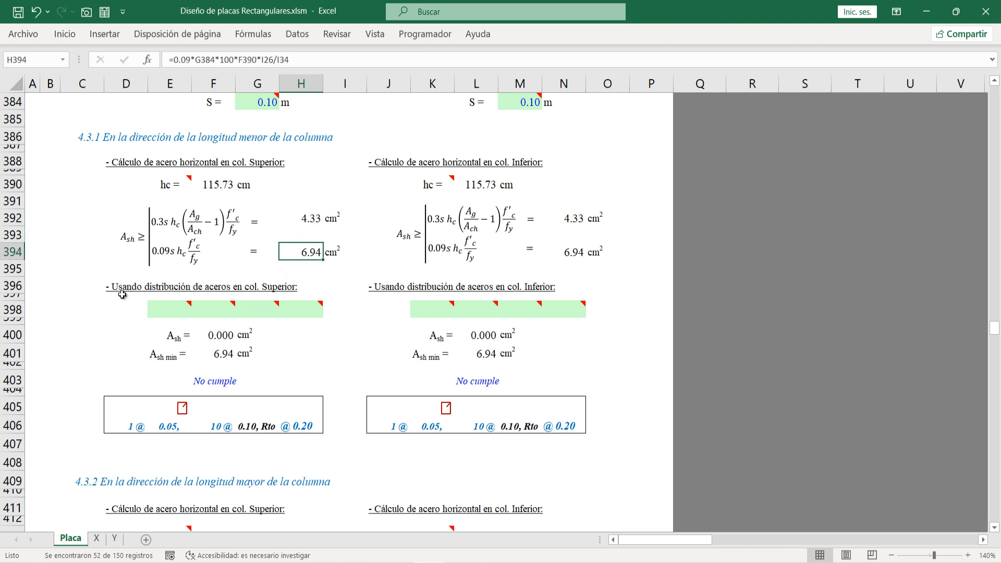
left_click(174, 310)
type("6")
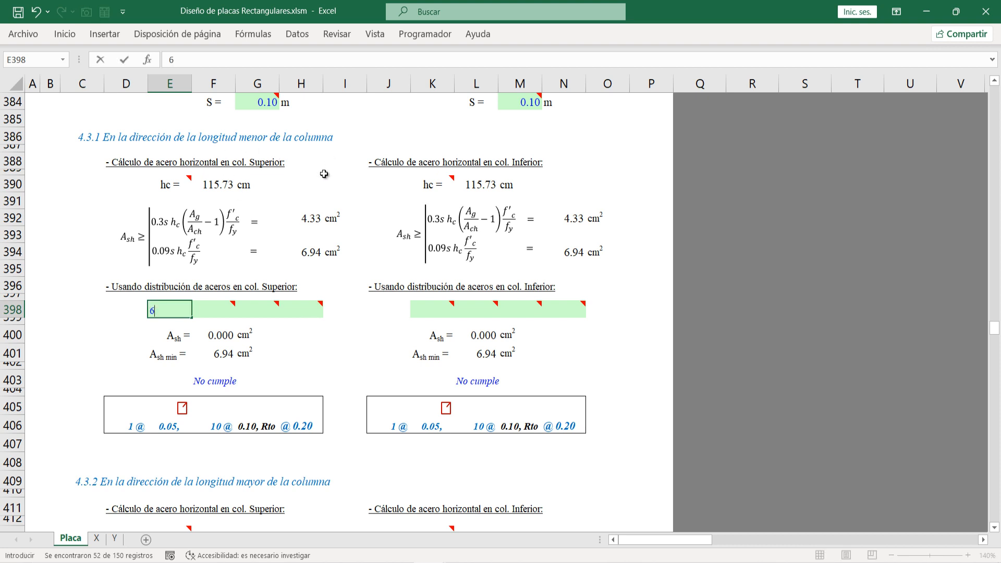
key("Return")
left_click(223, 303)
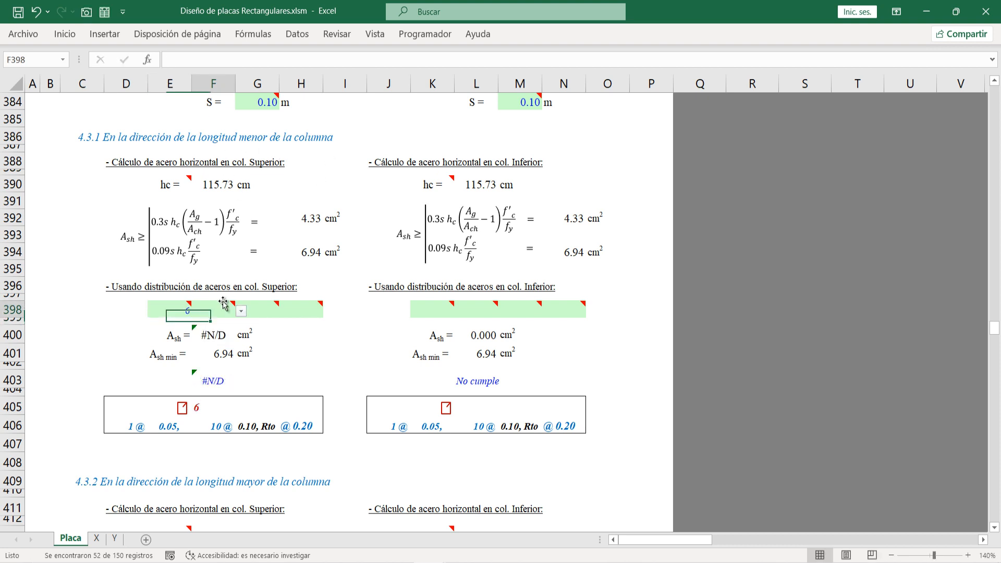
left_click(241, 310)
left_click(211, 377)
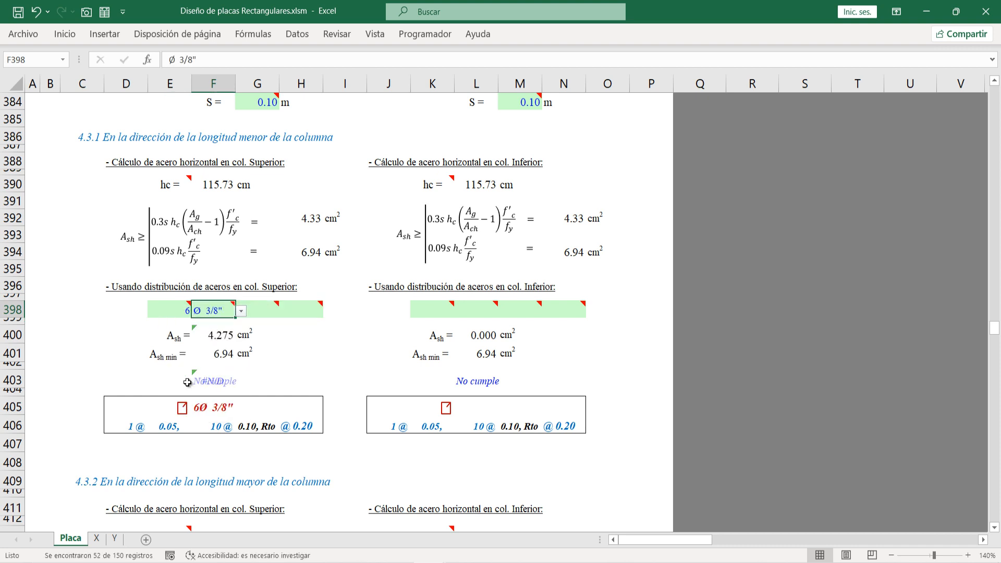
Step: Change the bar diameter of the upper column's steel distribution in section 4.3.1 to Ø 1/2"
left_click(240, 311)
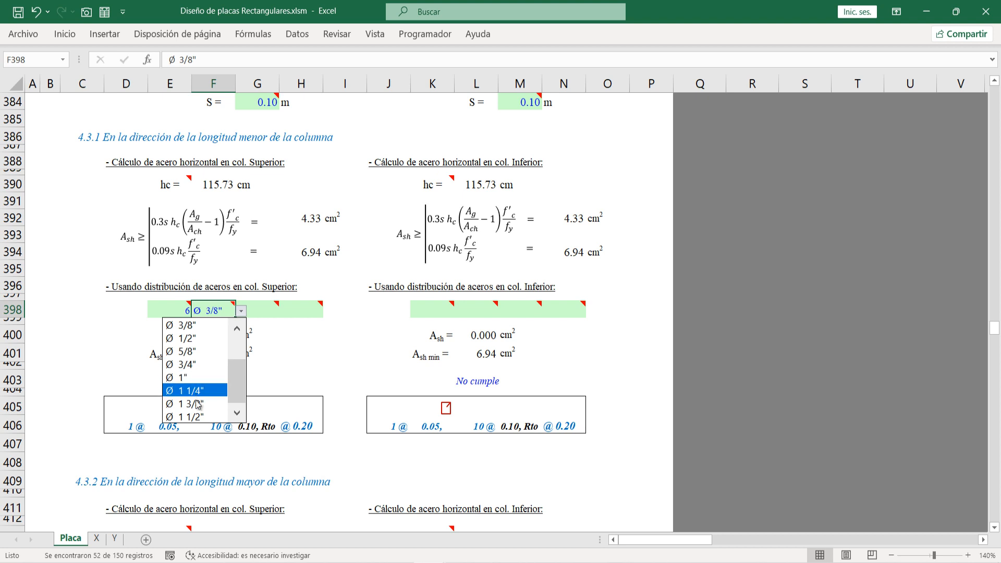
left_click(192, 338)
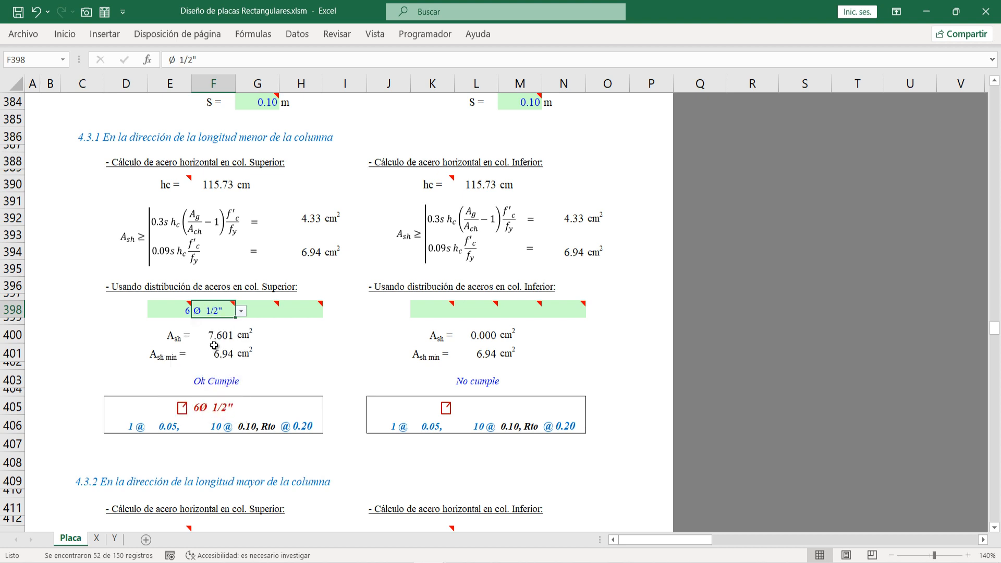
left_click(284, 331)
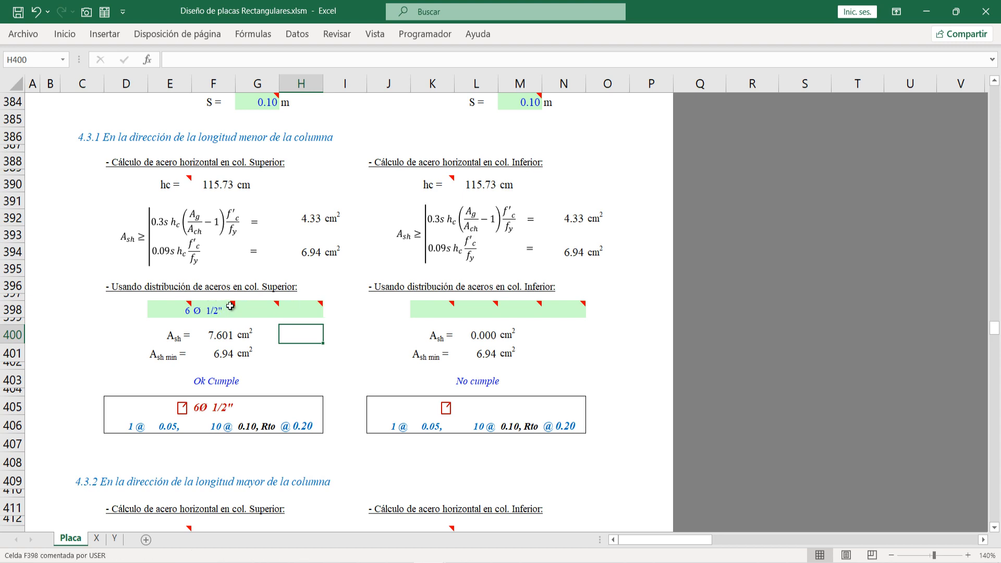
scroll(268, 346, "up", 3)
scroll(269, 346, "down", 3)
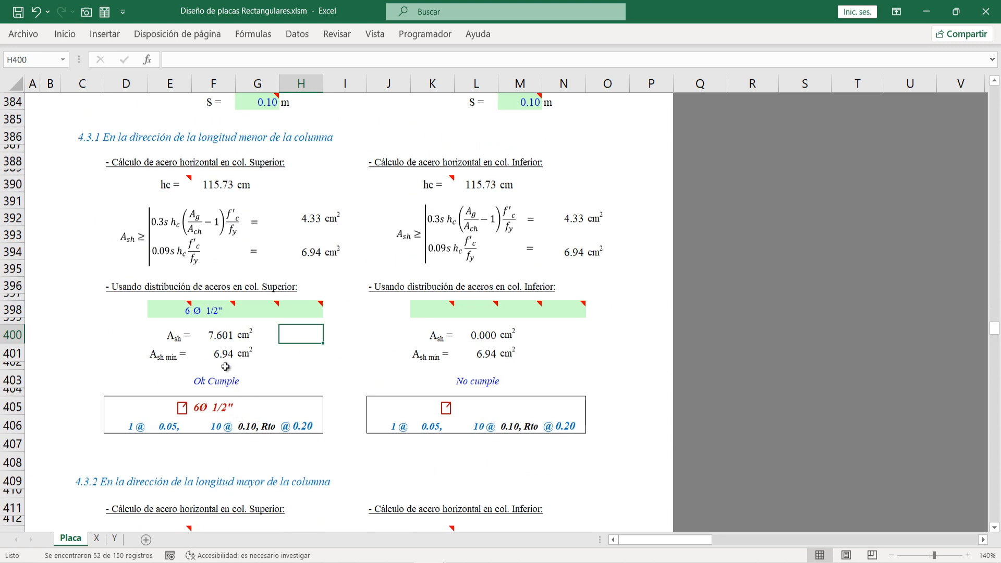
scroll(218, 340, "down", 1)
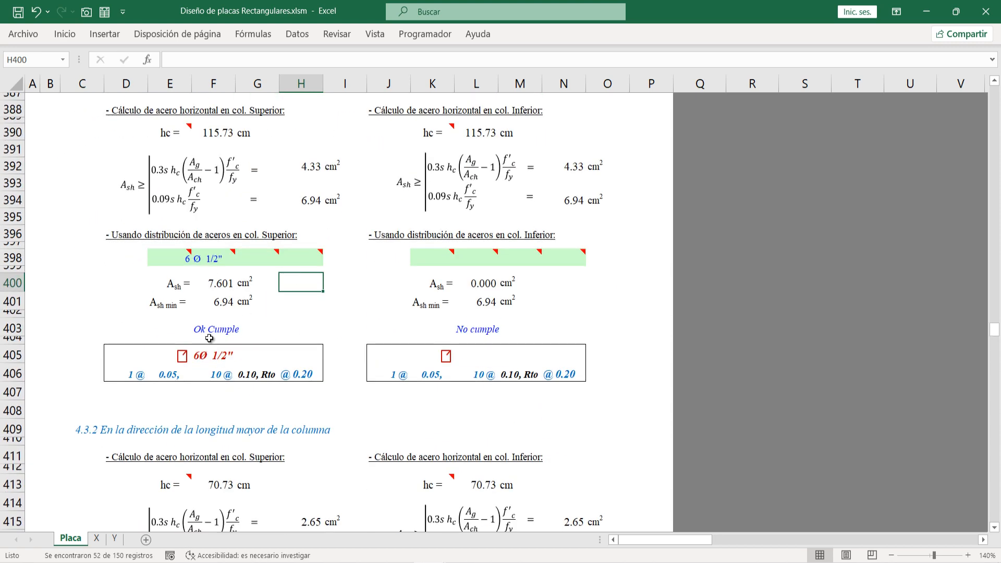
Step: Set the lower column's horizontal steel distribution in section 4.3.1 to 6 Ø 1/2"
left_click(441, 262)
type("6")
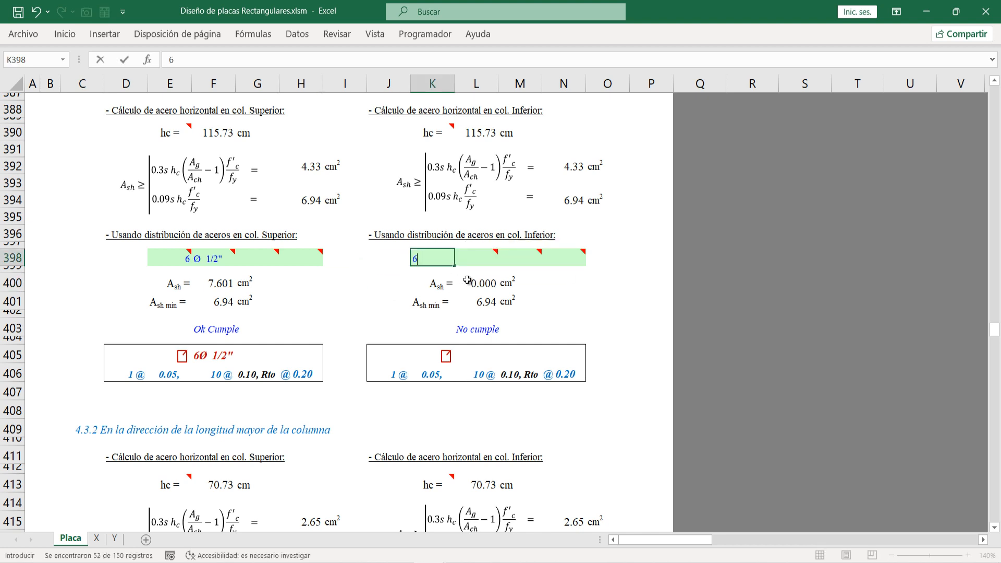
key("Tab")
left_click(503, 259)
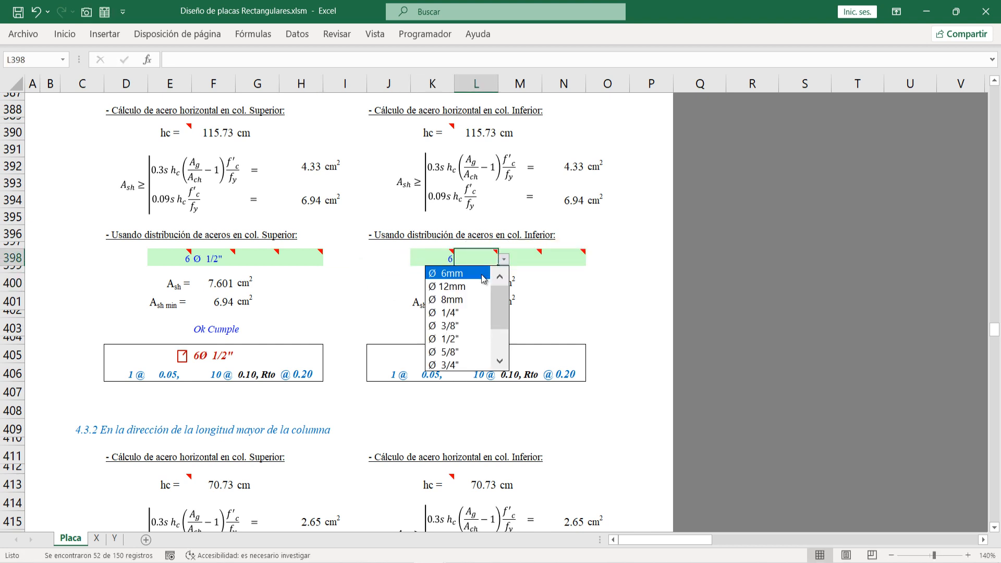
left_click(461, 339)
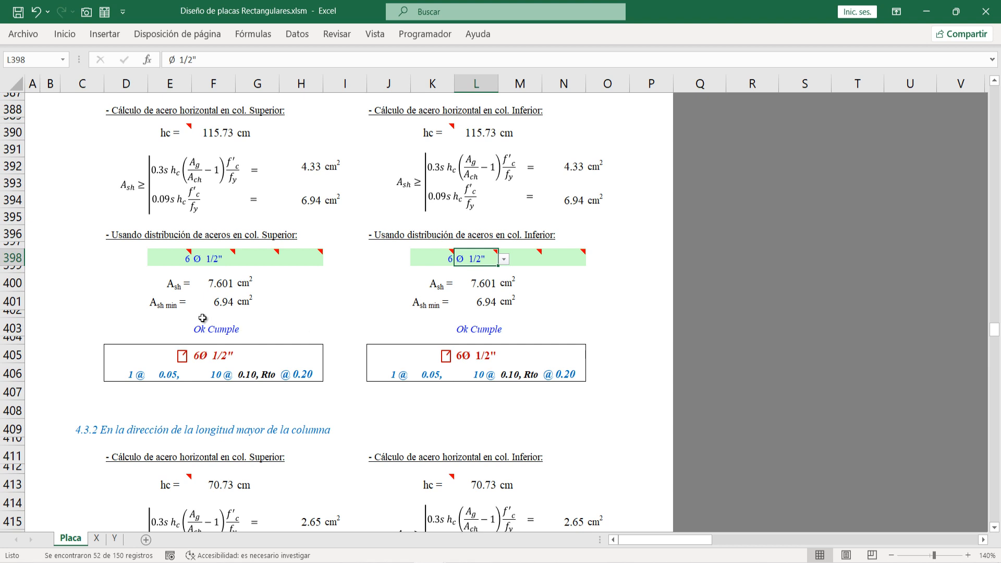
Step: Inspect the number of stirrups at 0.10 in the upper column's layout summary against the considered spacing S
scroll(202, 317, "down", 1)
left_click(195, 297)
left_click(228, 341)
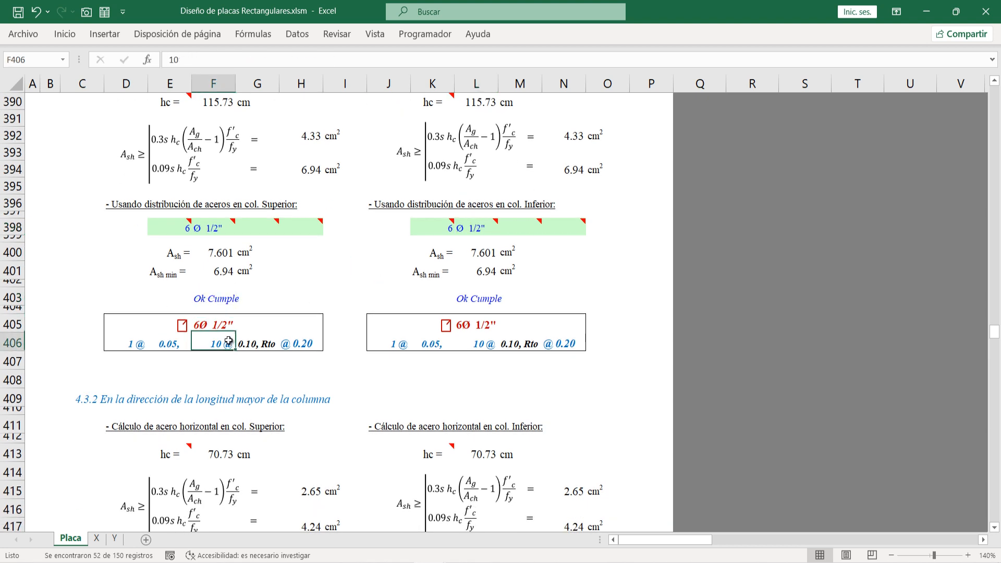
double_click(224, 345)
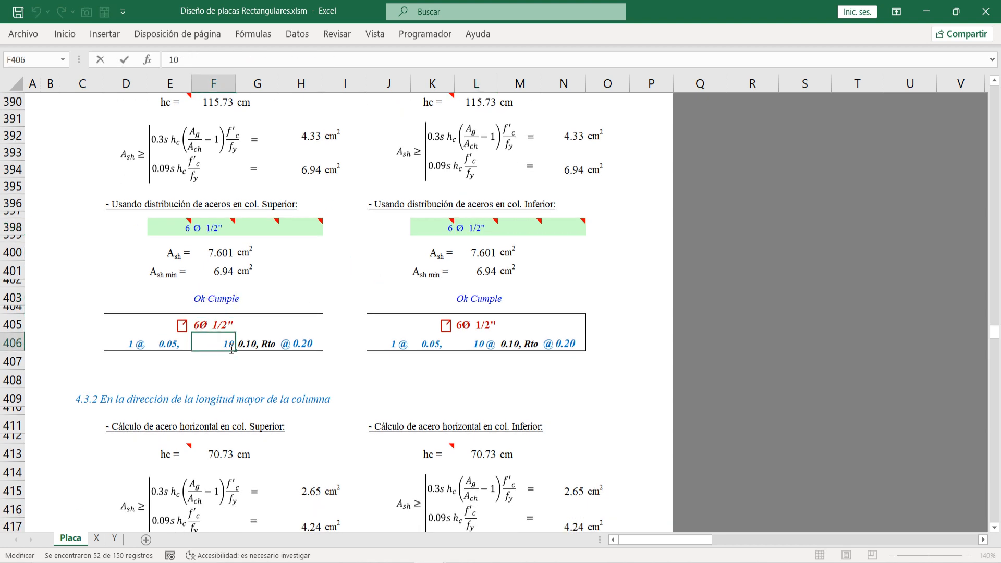
scroll(232, 349, "up", 1)
key("Escape")
scroll(241, 392, "up", 2)
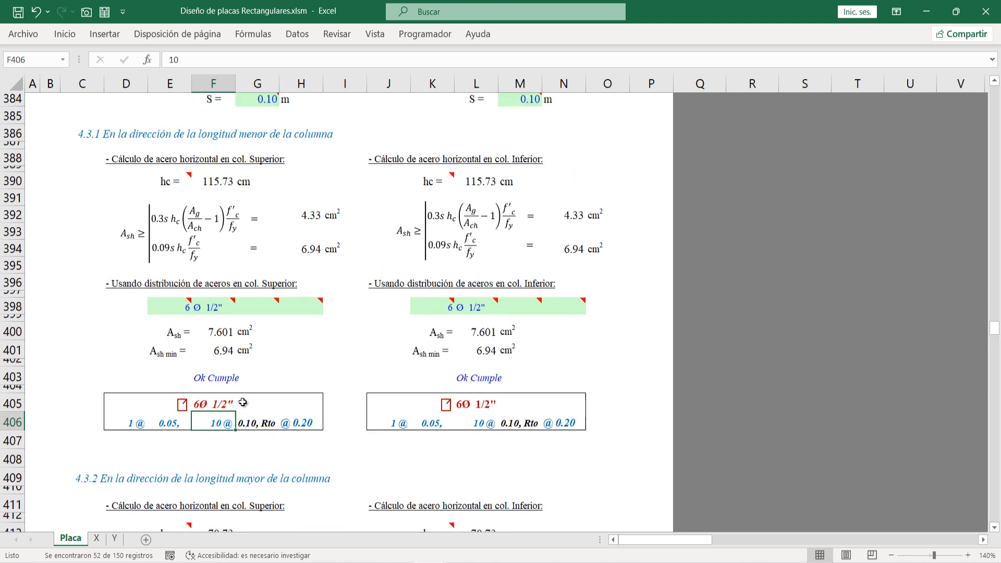
scroll(243, 402, "up", 1)
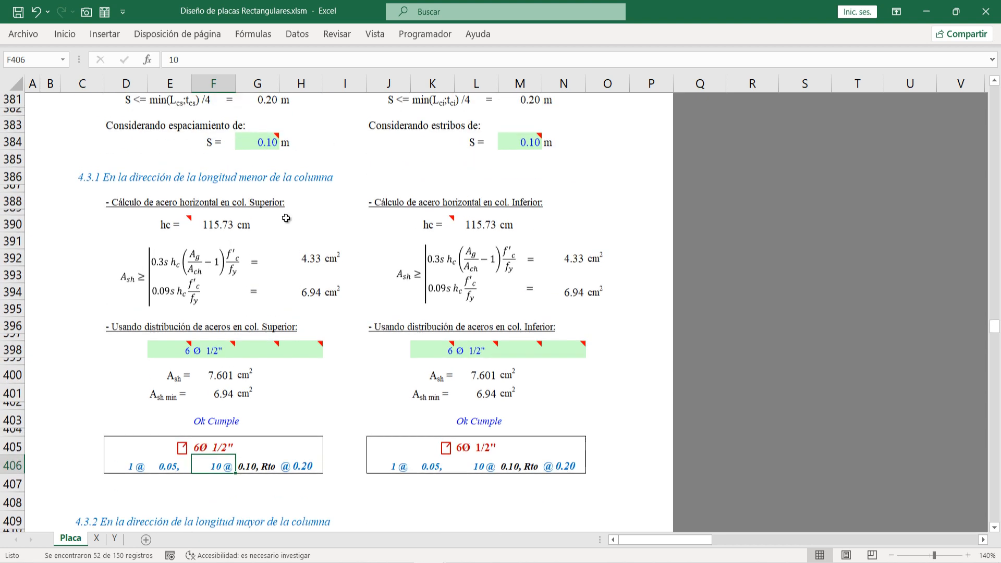
Step: Try 2 stirrups at 0.05 in the upper column's section 4.3.1 layout summary, and restore the quantity to 1
left_click(164, 468)
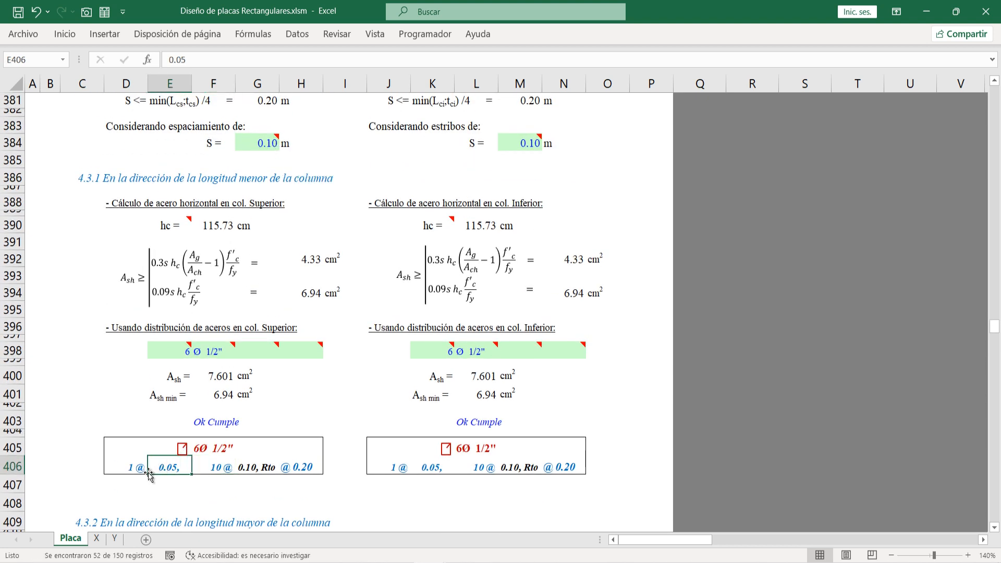
left_click(131, 467)
type("2")
key("Return")
key("Up")
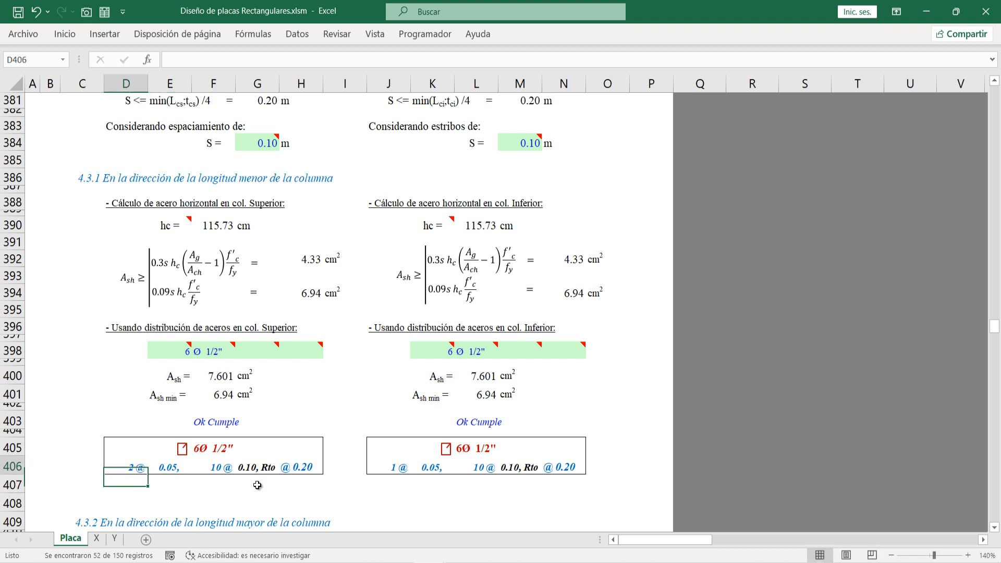
type("1")
key("Return")
scroll(257, 485, "up", 1)
scroll(257, 485, "up", 1)
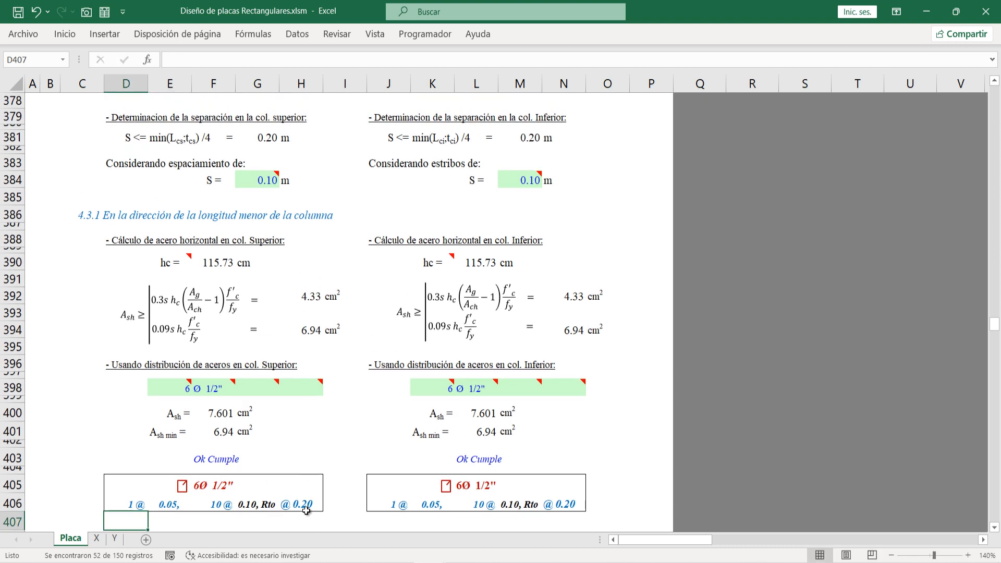
Step: Try 5 stirrups at 0.10 in the upper column's section 4.3.1 layout summary, and restore the quantity to 10
left_click(303, 509)
key("Left")
key("Left")
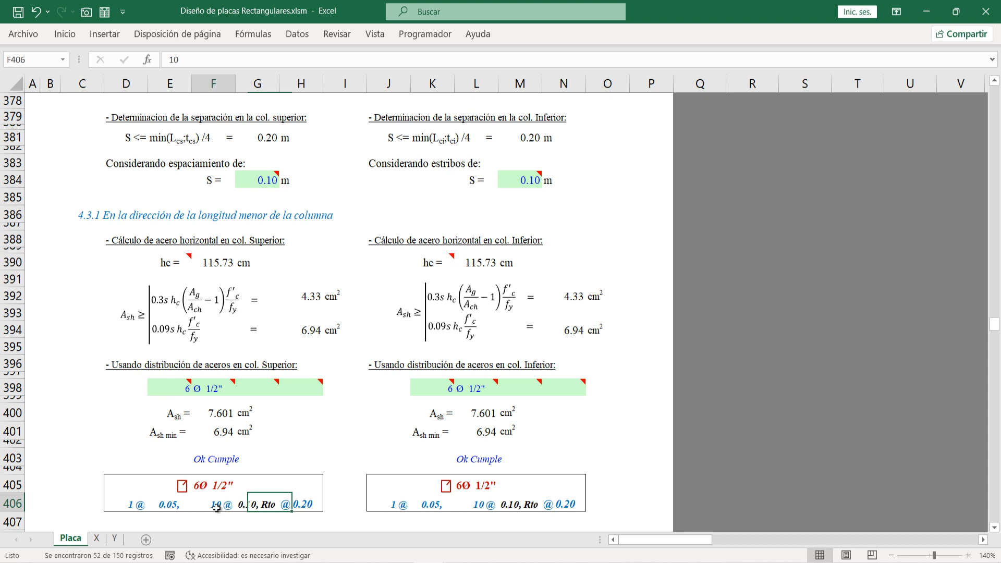
type("10")
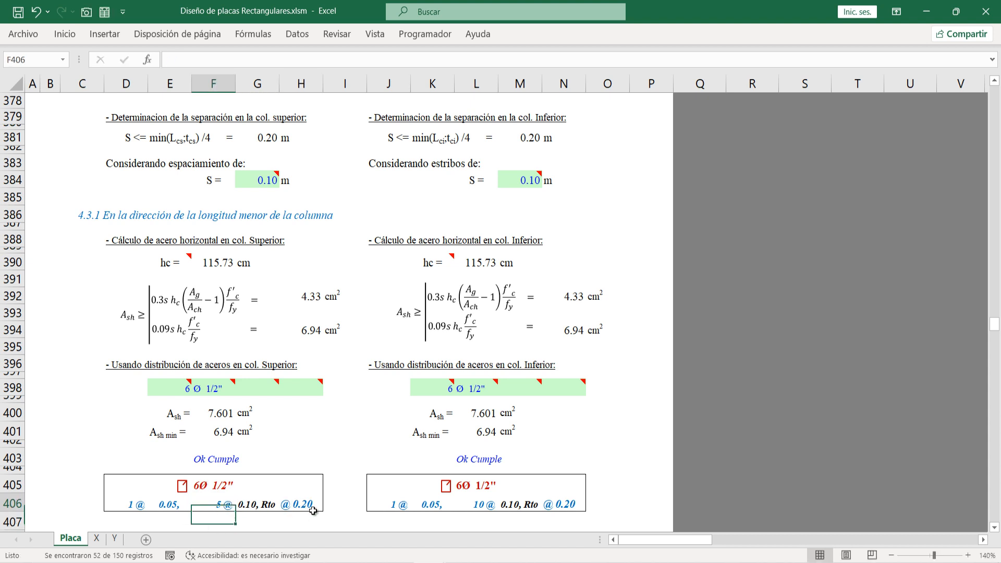
key("Return")
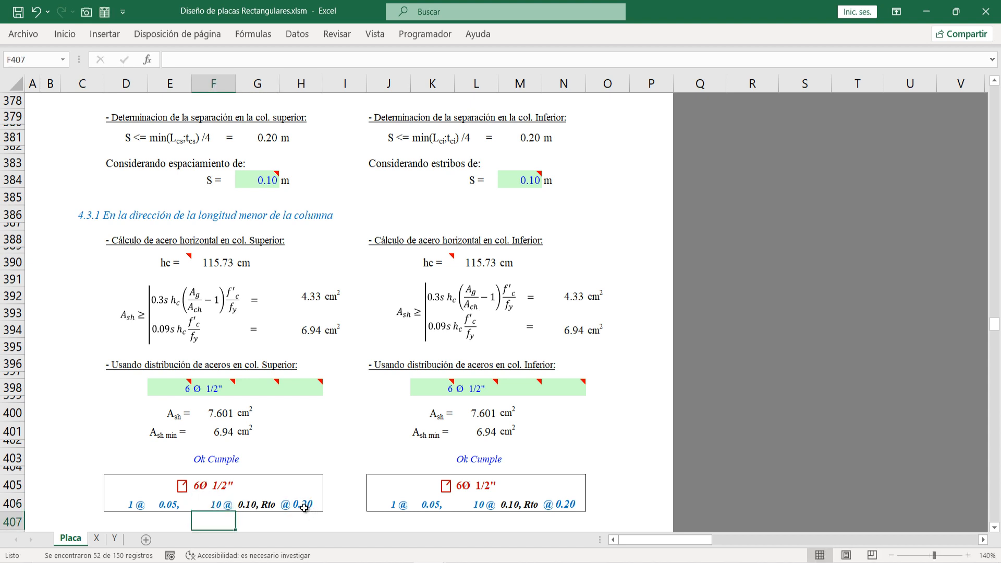
Step: Review the stirrup layouts of both columns in section 4.3.1 and the upper column's hc and required Ash in section 4.3.2
scroll(244, 479, "down", 2)
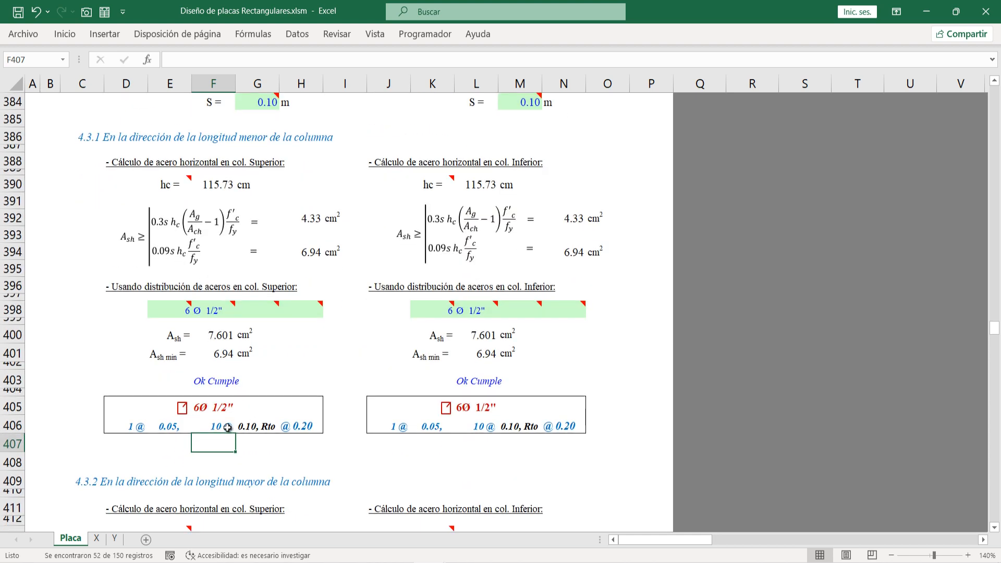
scroll(305, 427, "down", 2)
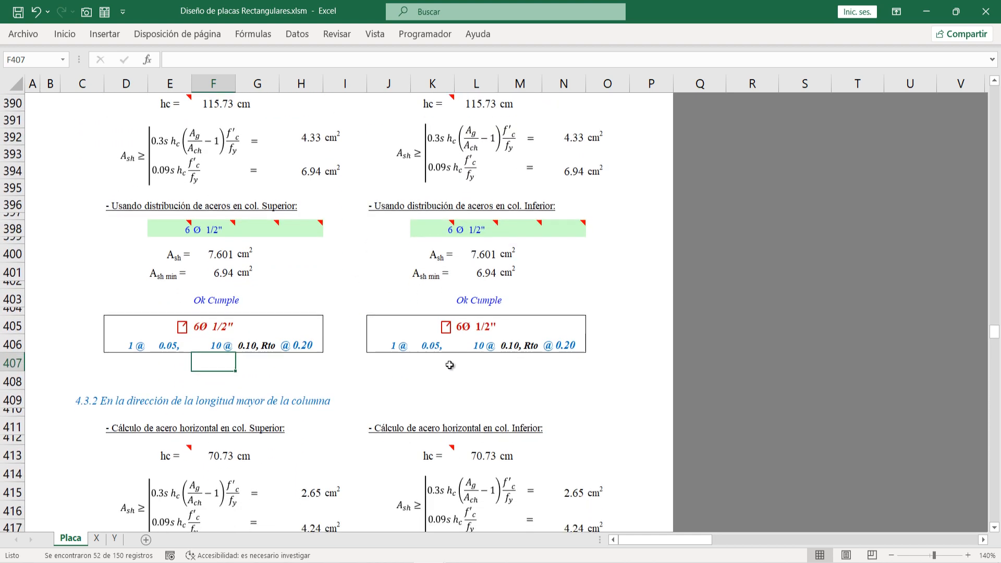
left_click_drag(286, 379, 217, 326)
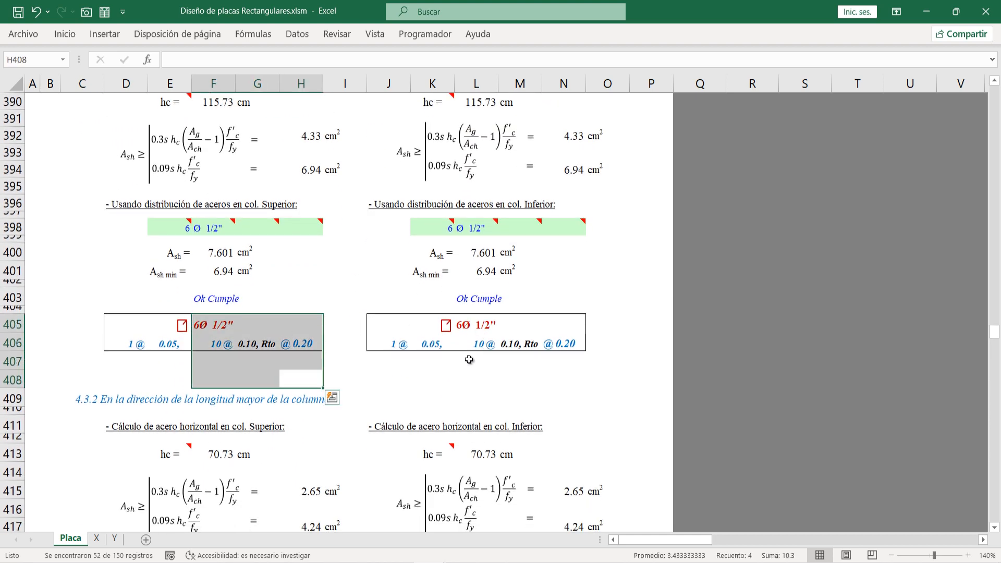
left_click_drag(516, 379, 433, 344)
scroll(207, 373, "down", 1)
scroll(207, 372, "down", 2)
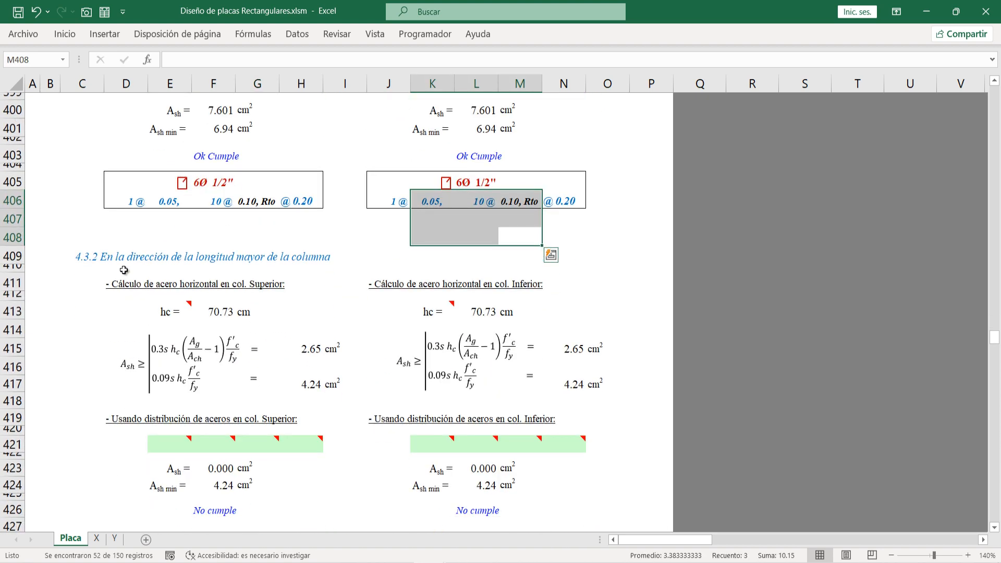
scroll(344, 267, "down", 2)
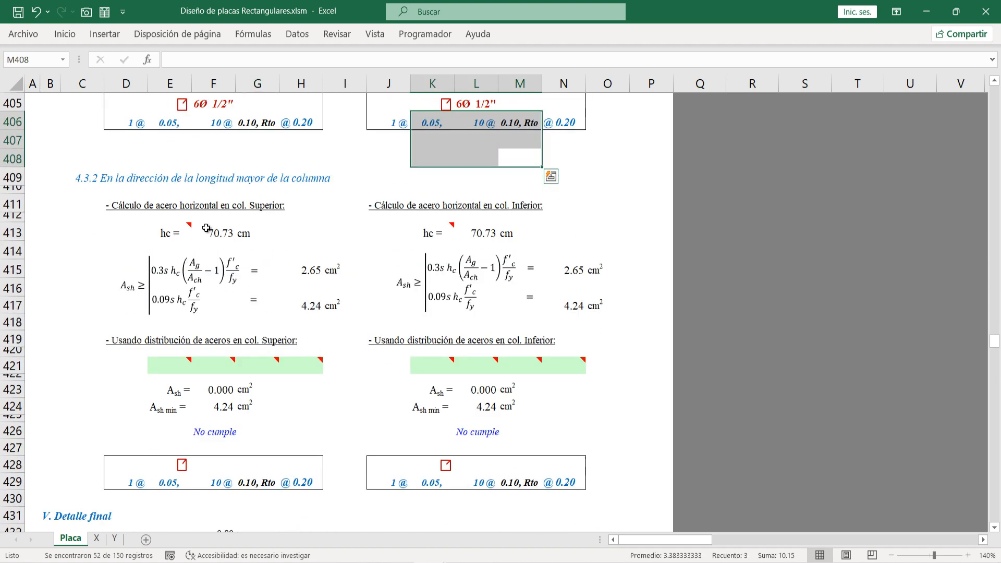
left_click(265, 231)
left_click(312, 275)
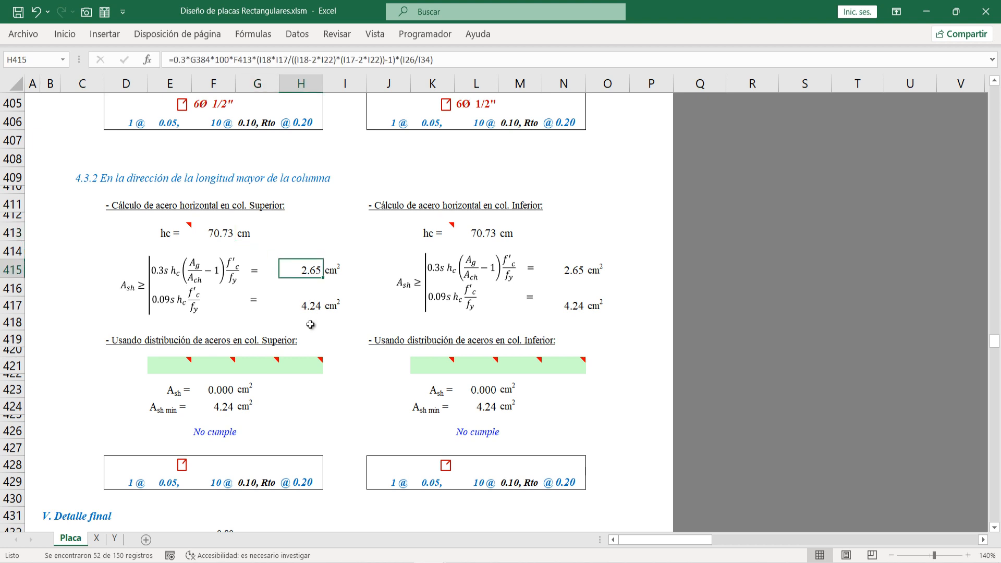
left_click(312, 323)
Step: Set the upper column's horizontal steel distribution in section 4.3.2 to 5 Ø 1/2"
left_click(174, 365)
type("5")
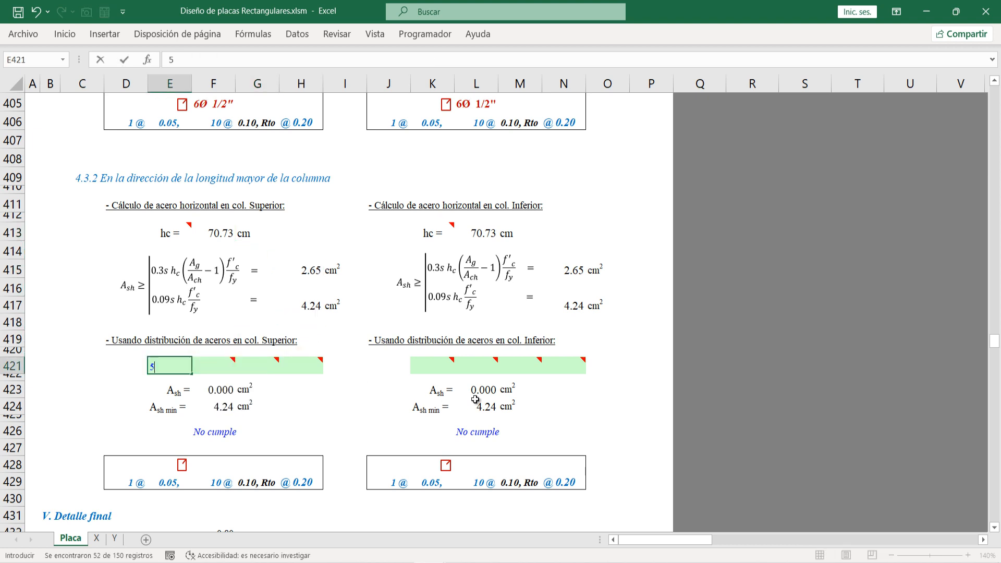
key("Return")
left_click(228, 357)
left_click(224, 366)
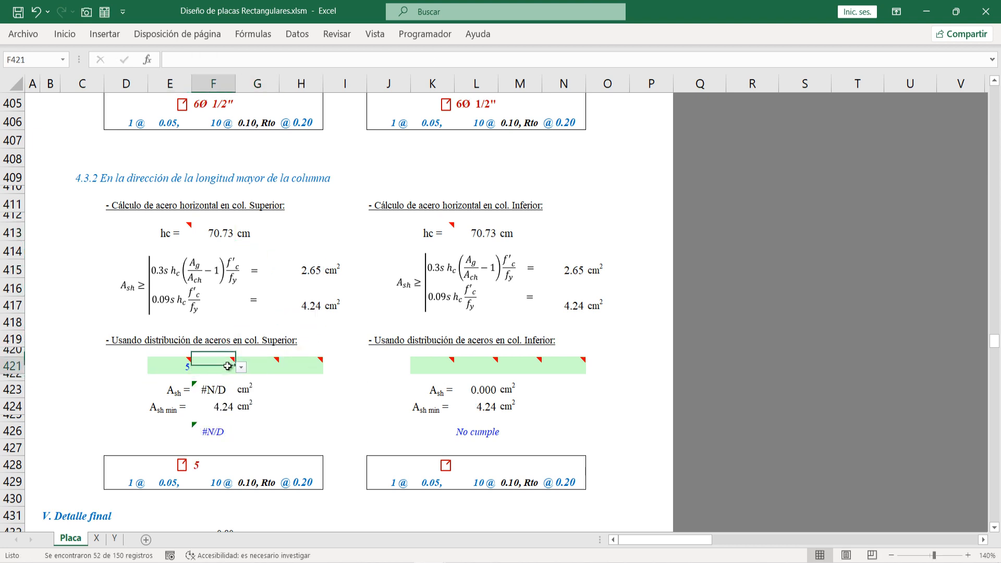
left_click(241, 367)
left_click(206, 445)
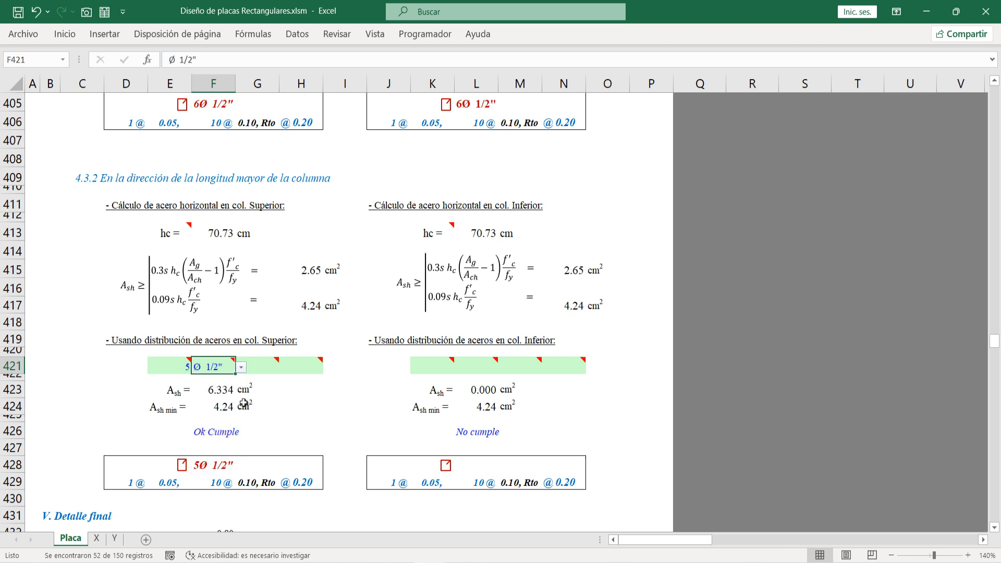
Step: Set the number of stirrups or hooks for the upper column in section 4.3.2 to 4
scroll(209, 433, "down", 1)
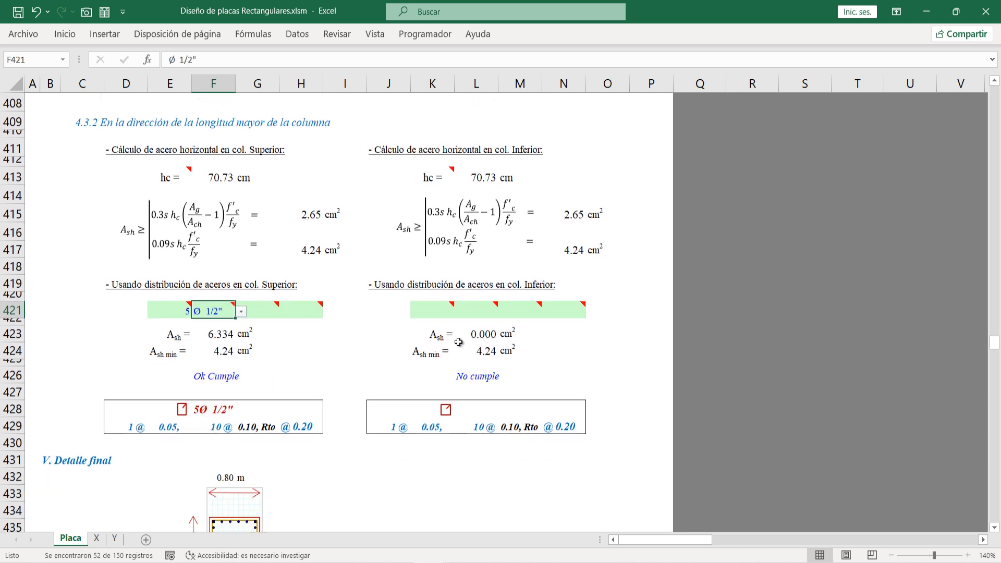
left_click(410, 304)
key("Right")
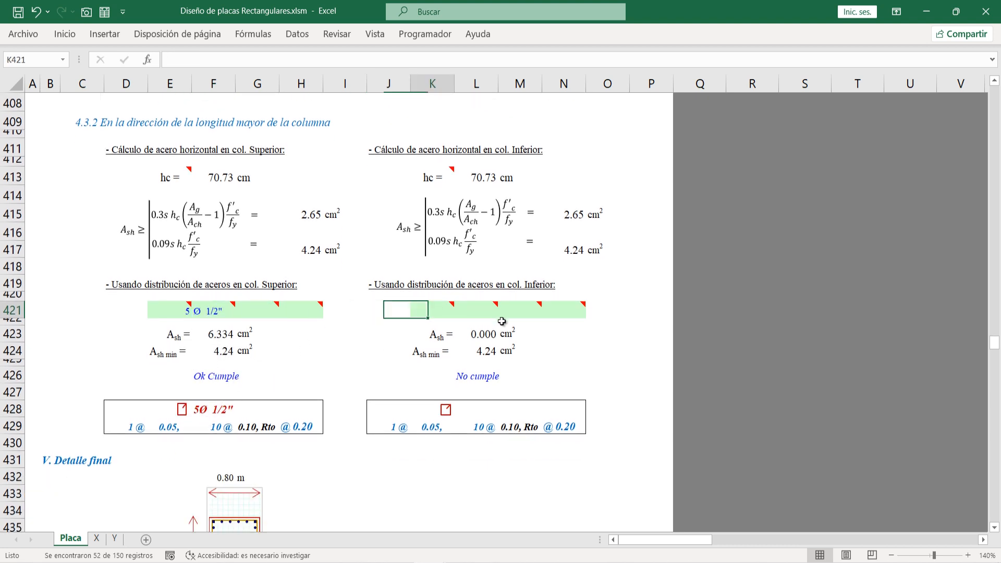
left_click(166, 307)
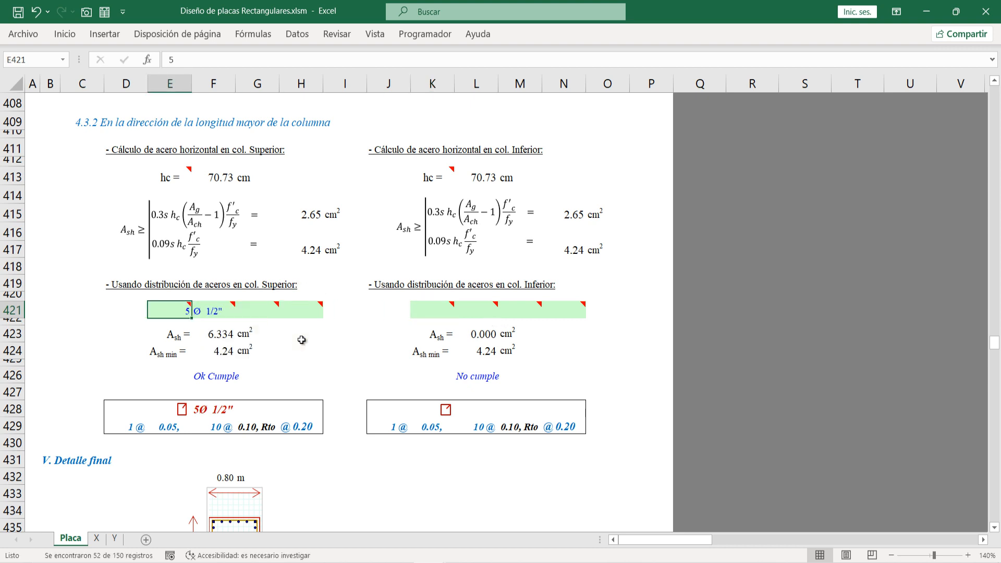
key("BackSpace")
type("4")
key("Return")
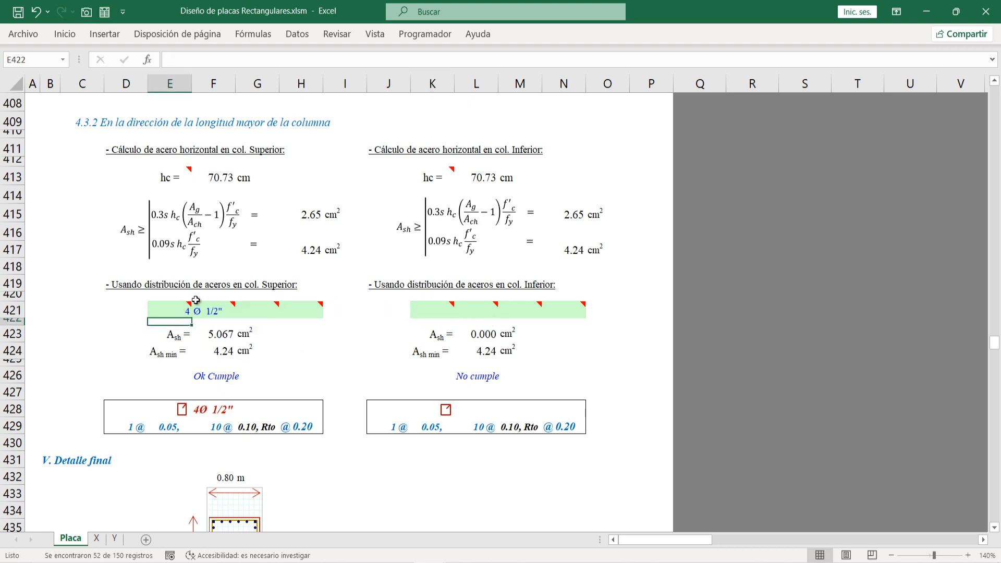
Step: Try 3 Ø 1/2" for the upper column in section 4.3.2, and restore the quantity to 4
left_click(179, 311)
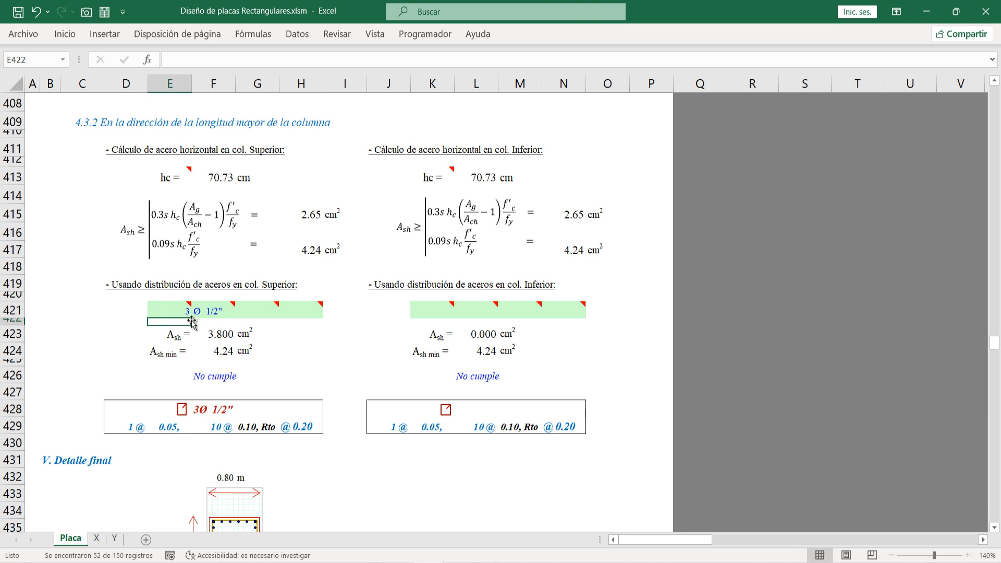
key("ctrl+z")
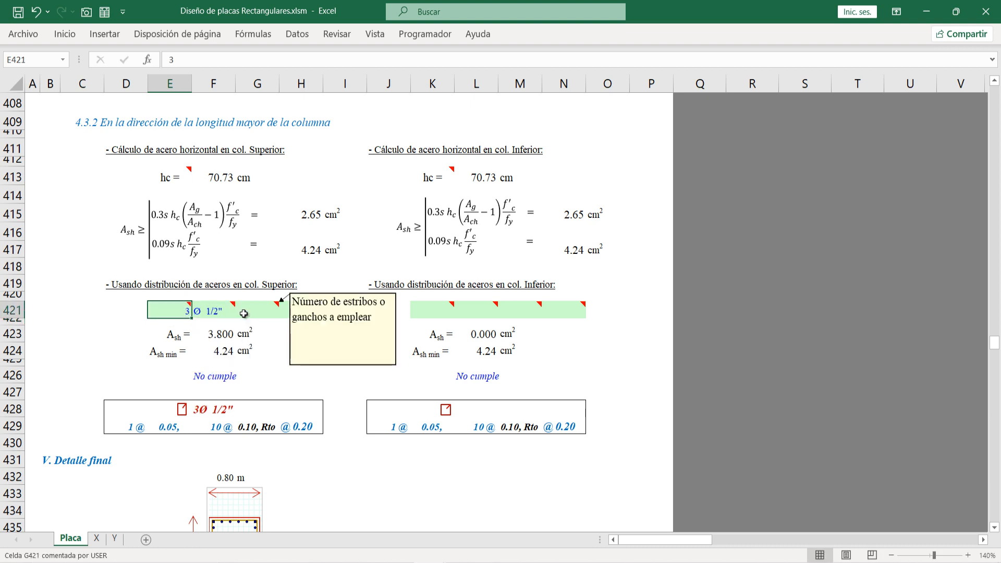
key("Return")
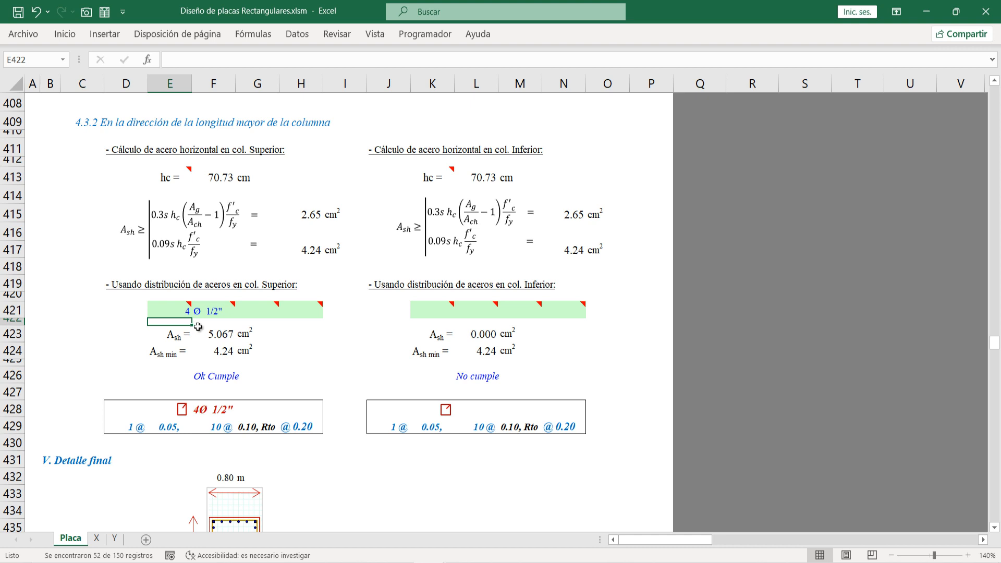
Step: Set the lower column's horizontal steel distribution in section 4.3.2 to 4 Ø 1/2"
left_click(445, 302)
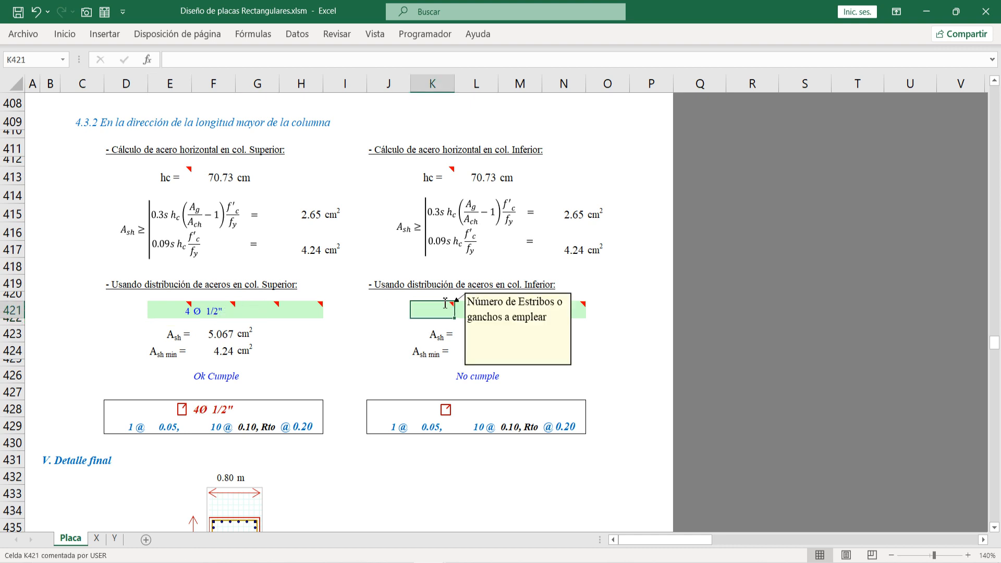
type("4")
key("Tab")
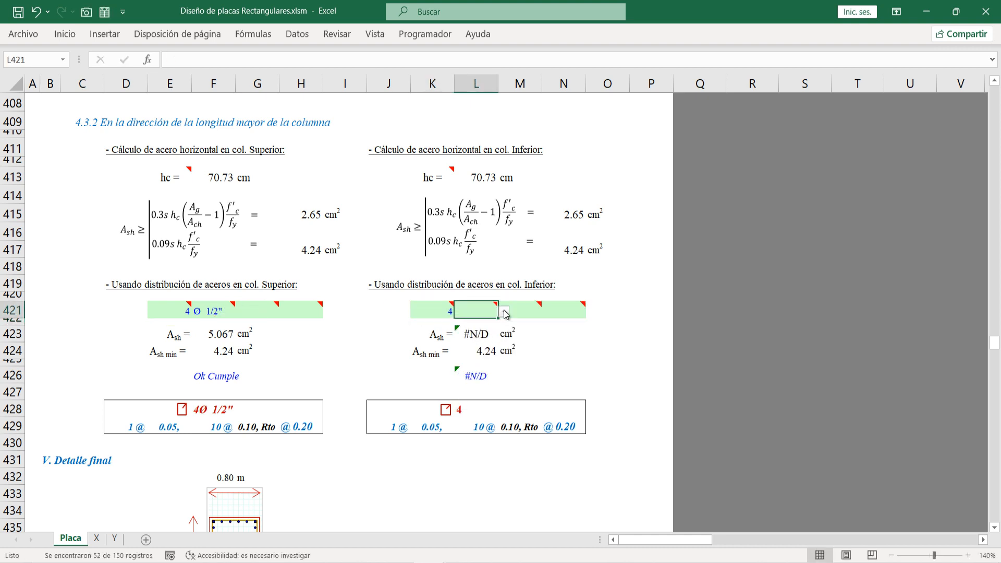
left_click(505, 313)
left_click(464, 394)
Step: Examine the final detail in section V: column dimensions, longitudinal bars, stirrup layouts and the wall's vertical and horizontal reinforcement
scroll(310, 367, "down", 2)
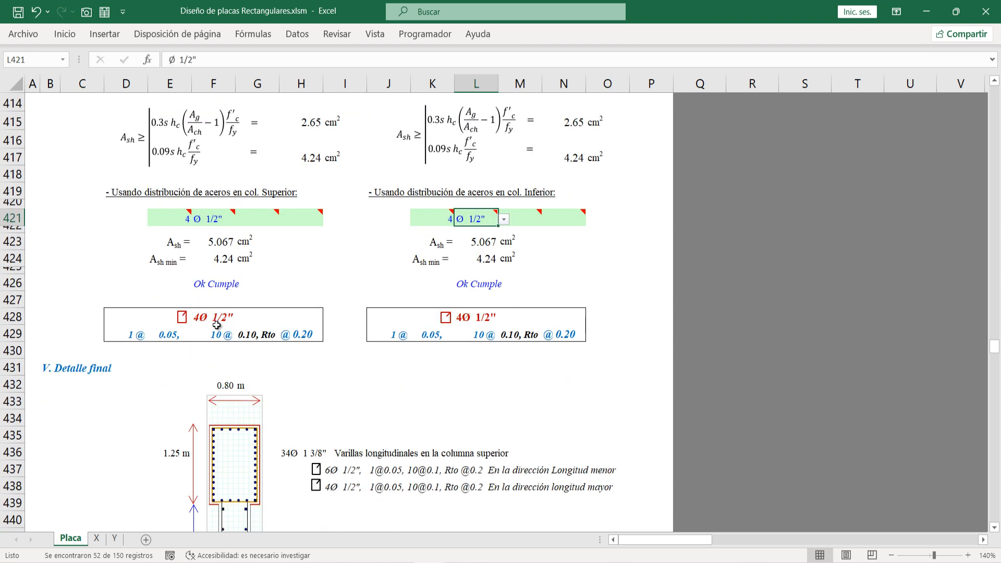
scroll(247, 375, "down", 2)
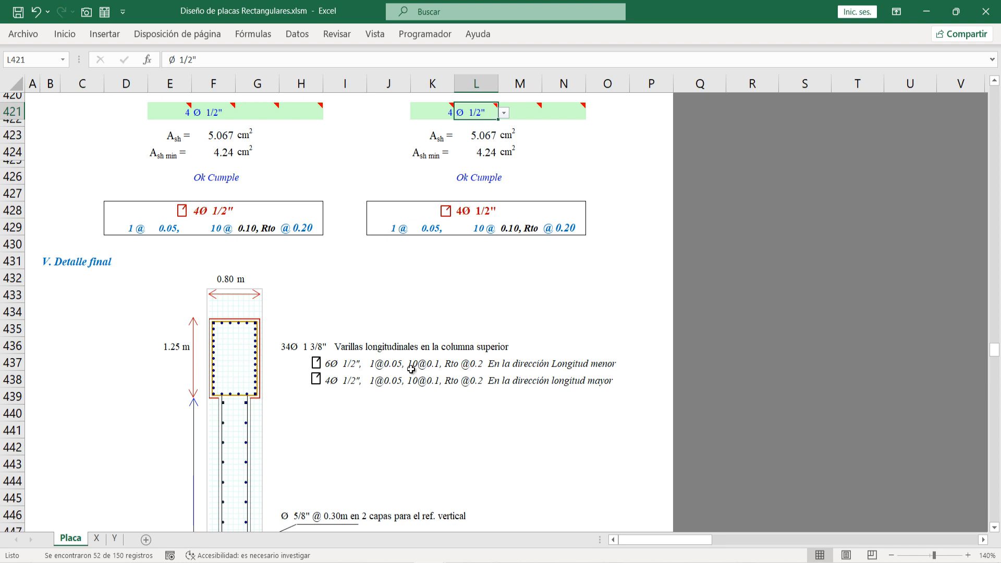
scroll(313, 427, "down", 3)
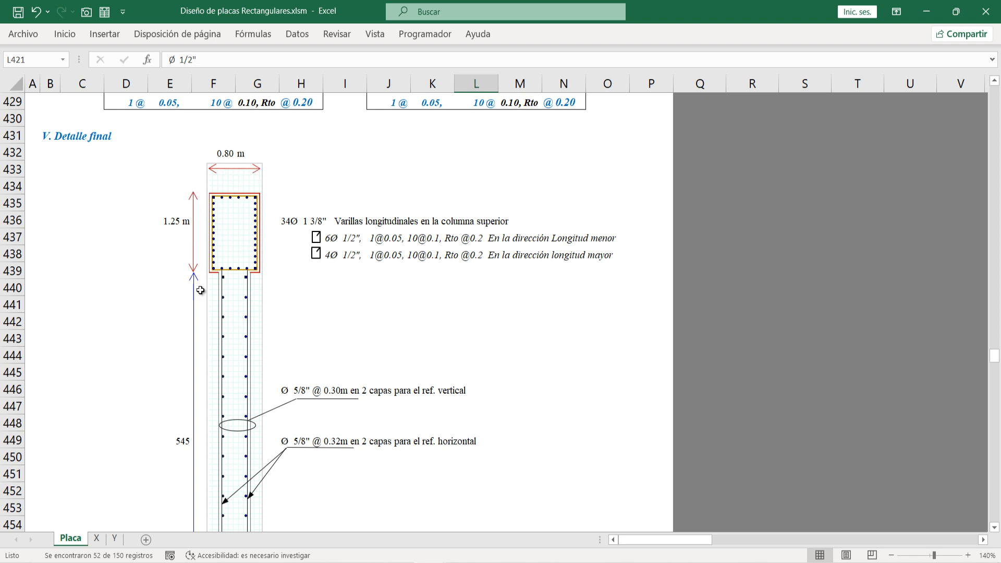
scroll(198, 289, "down", 2)
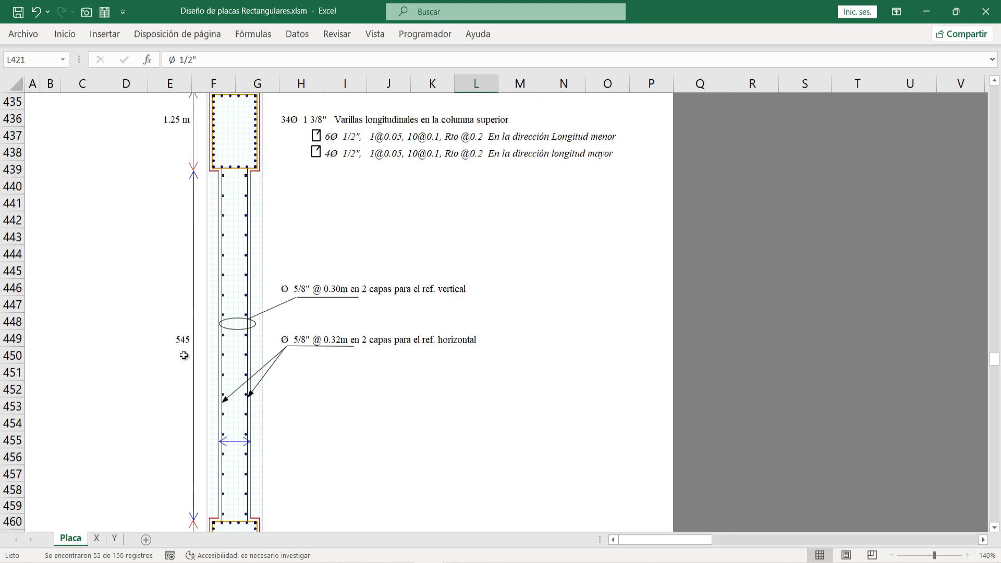
scroll(234, 291, "up", 1)
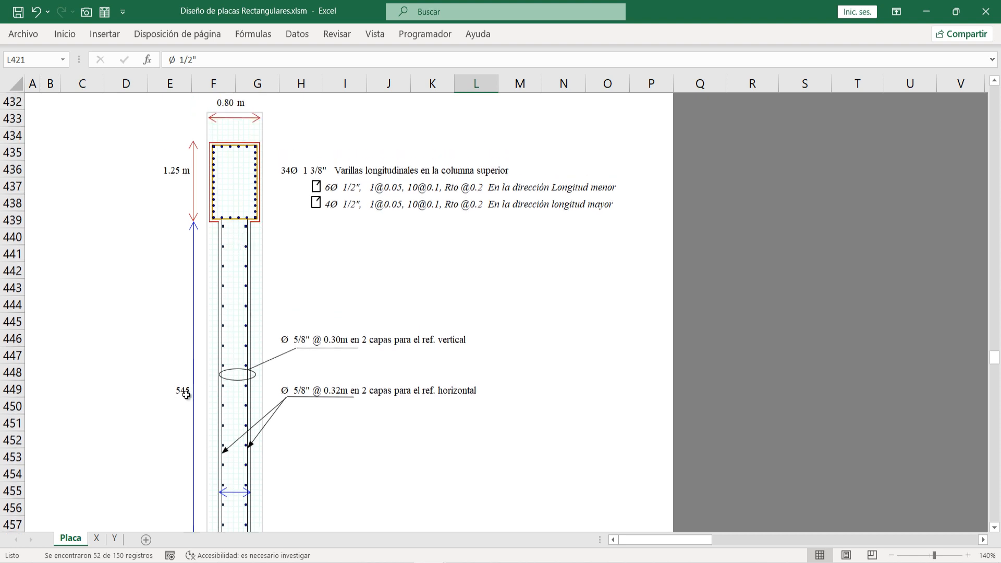
scroll(222, 323, "down", 3)
scroll(258, 396, "up", 5)
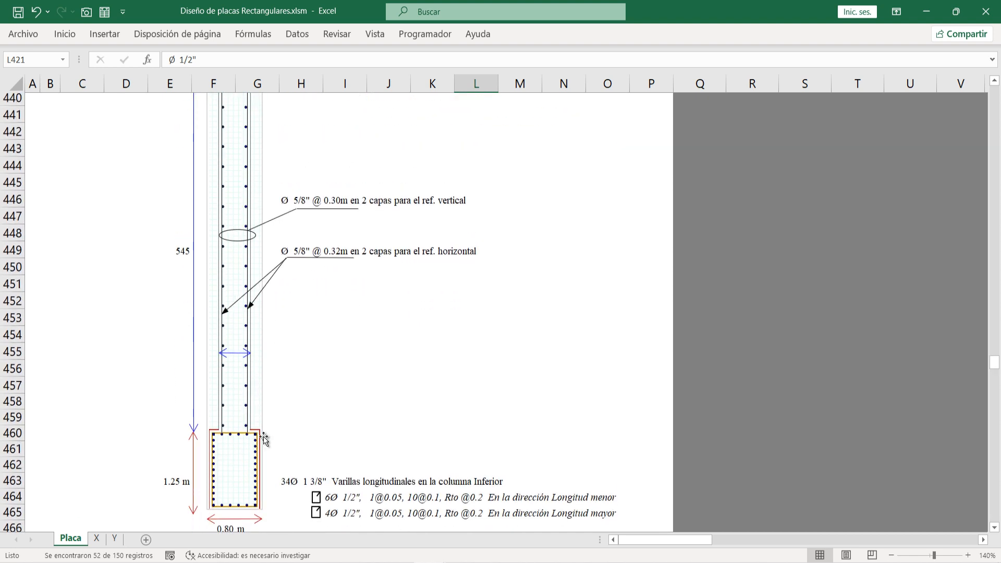
scroll(338, 397, "up", 1)
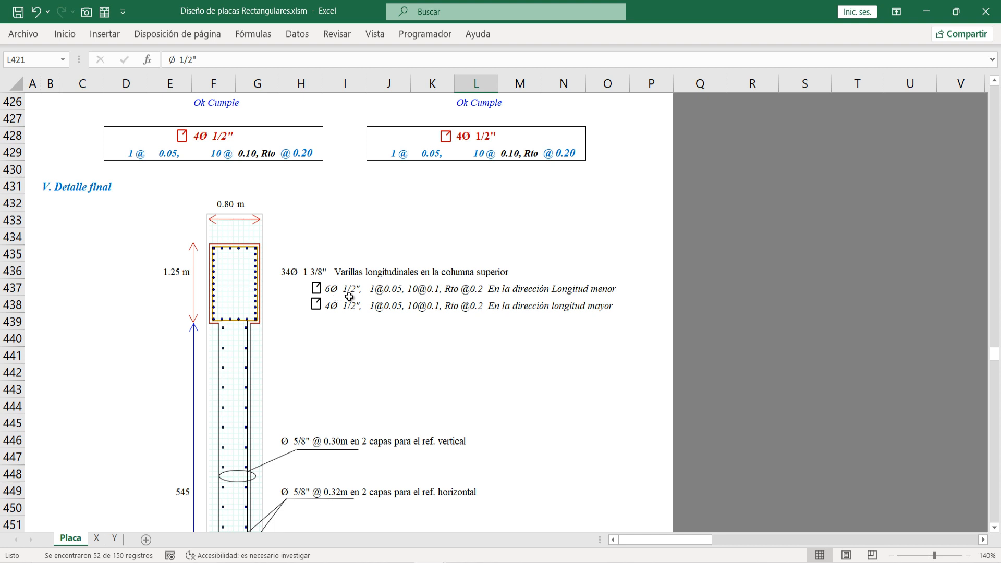
Step: Start a screen capture around the upper column in the final detail and set the annotation colour to blue
left_click(967, 554)
left_click(966, 555)
left_click(967, 554)
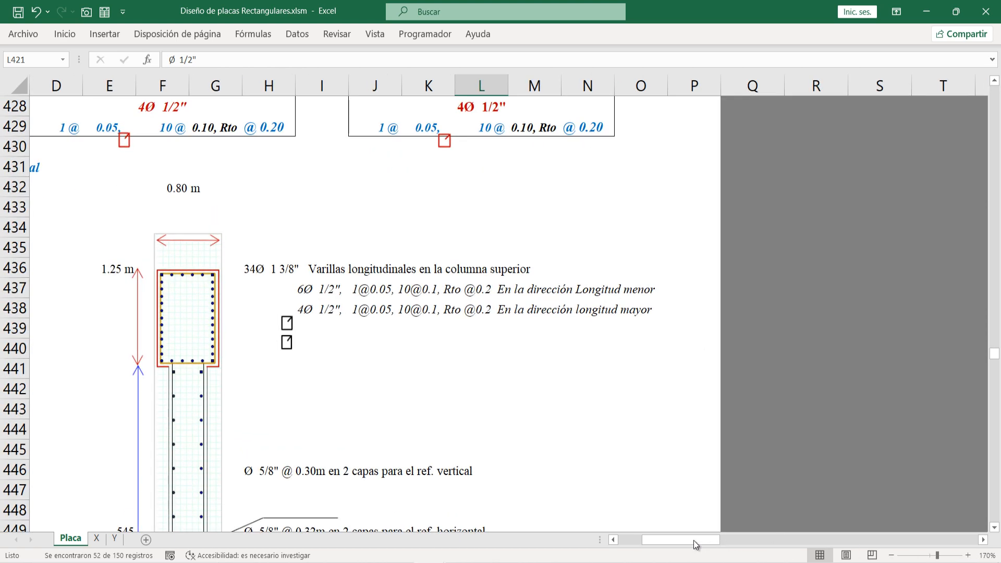
left_click(735, 541)
left_click_drag(804, 537, 620, 541)
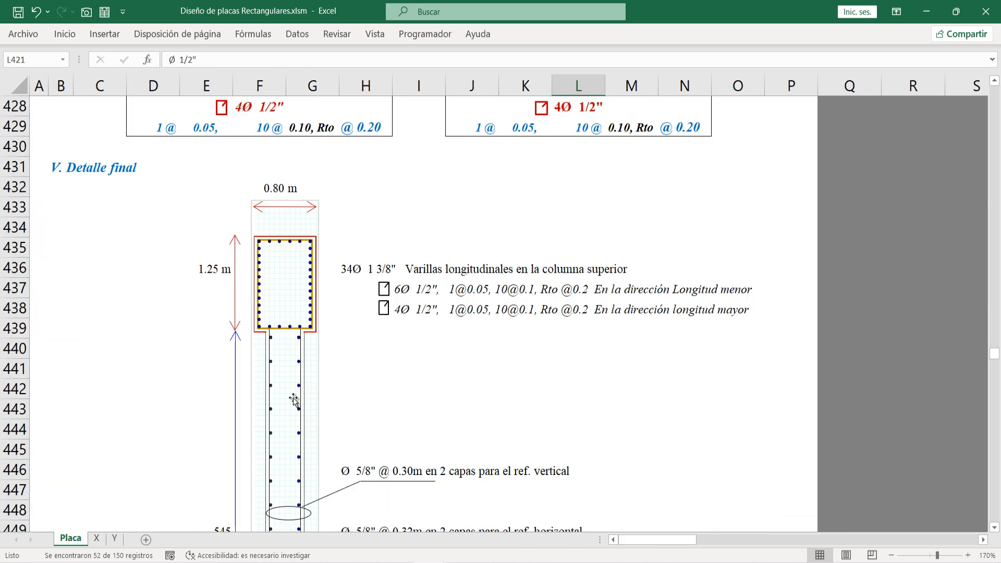
left_click(967, 554)
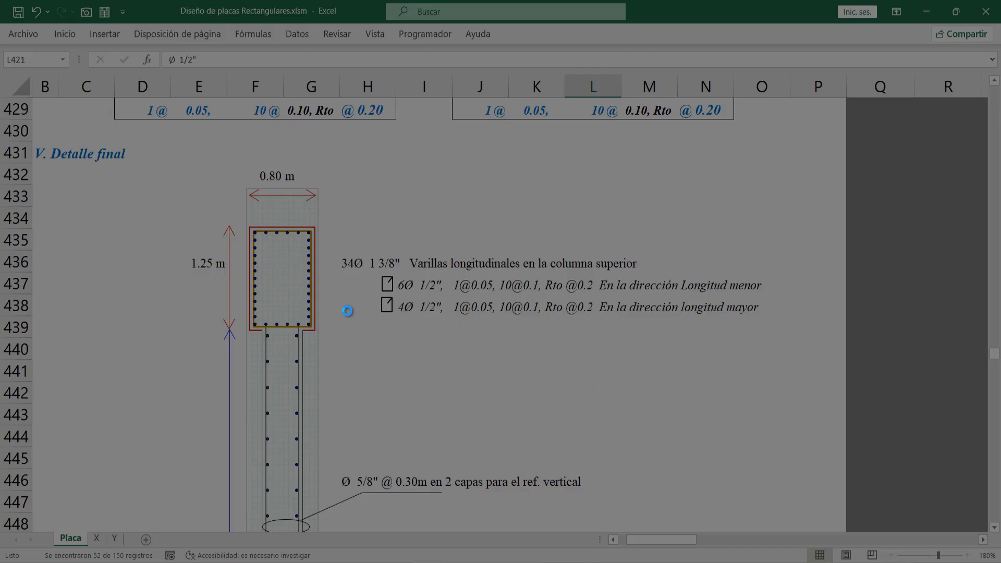
left_click_drag(185, 180, 364, 425)
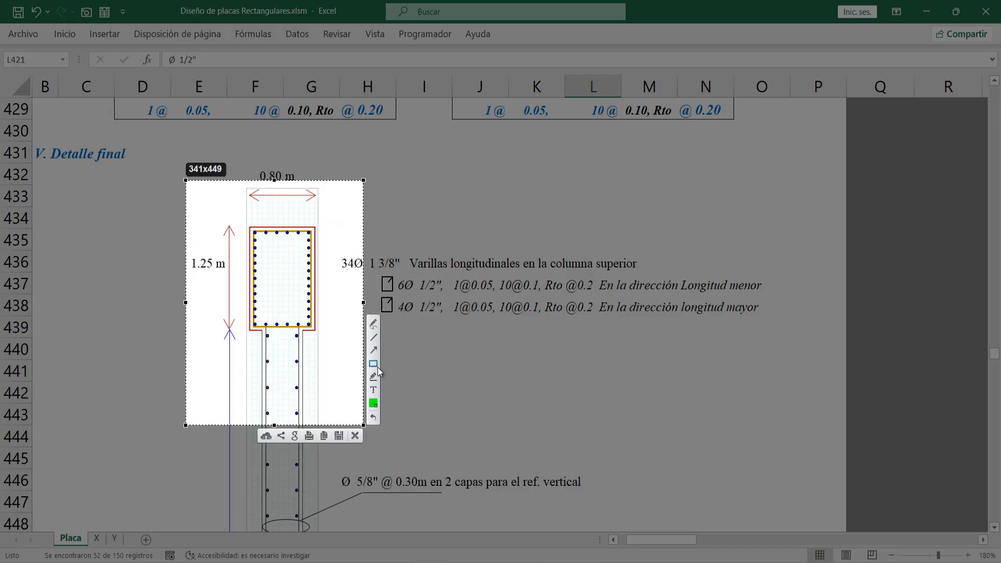
left_click(373, 403)
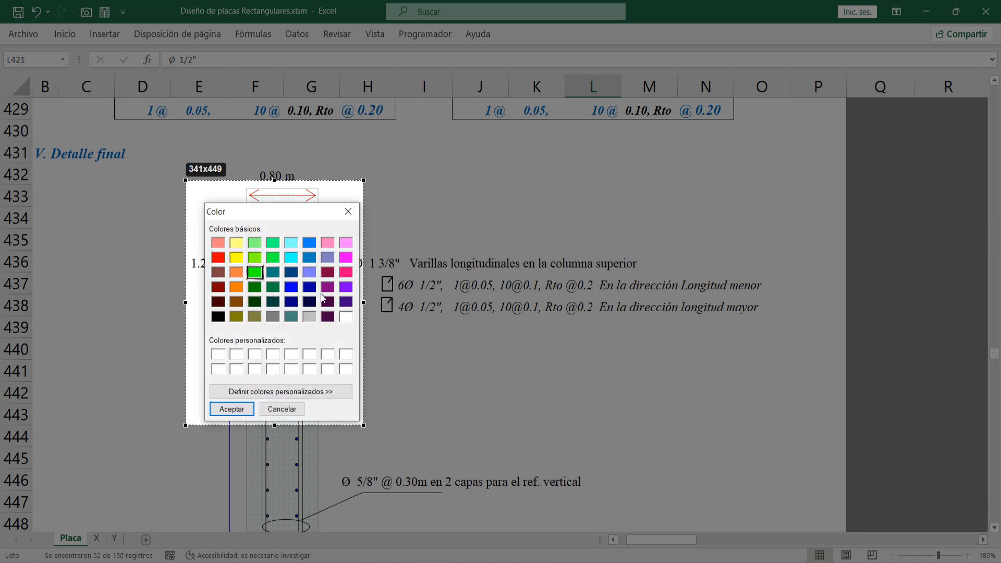
left_click(286, 287)
left_click(232, 408)
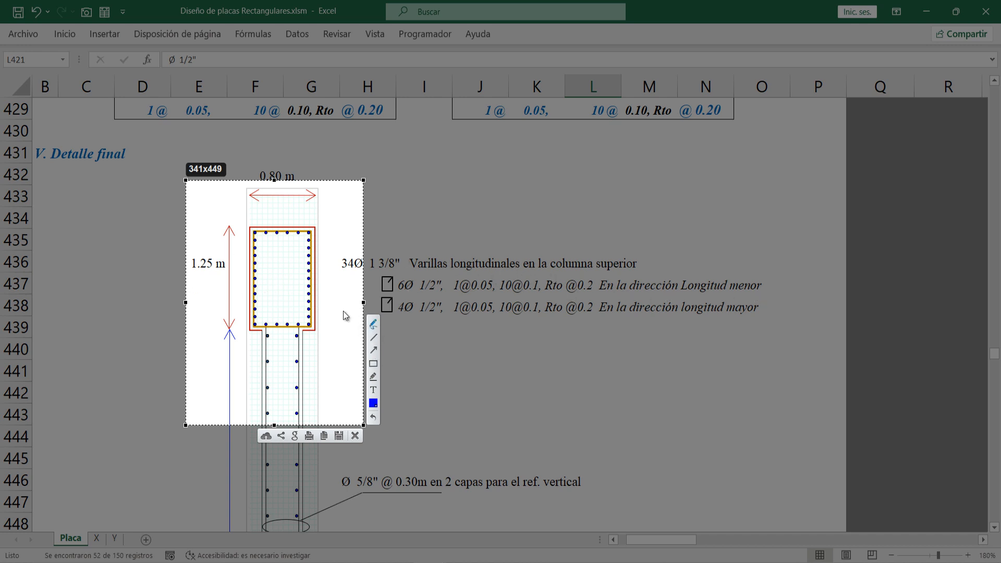
Step: Sketch short-direction stirrups in blue across the upper column on the capture, and discard the annotated capture
left_click_drag(255, 233, 311, 235)
left_click_drag(251, 327, 311, 325)
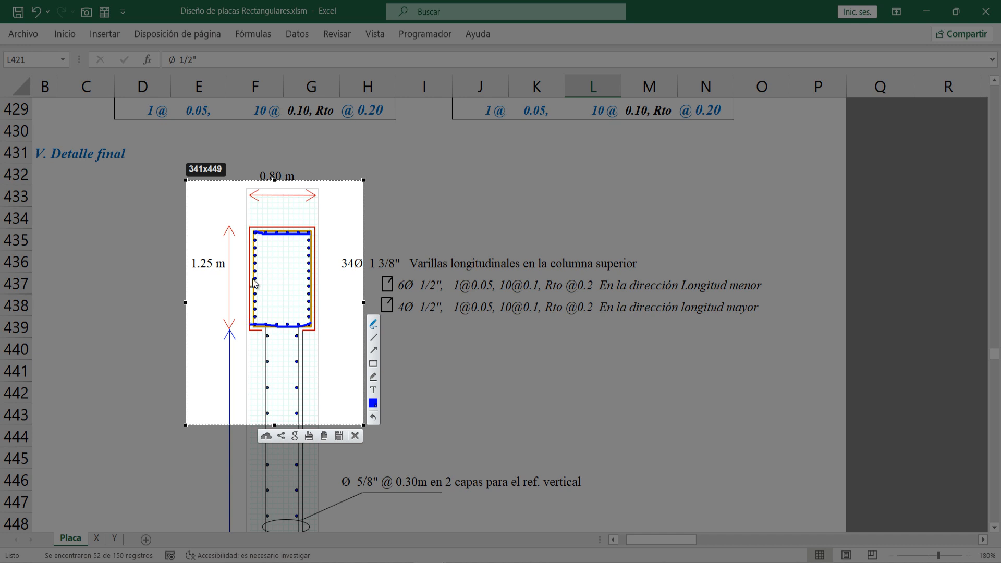
mouse_move(254, 252)
left_mouse_down()
mouse_move(310, 253)
mouse_move(257, 269)
mouse_move(253, 252)
left_mouse_up()
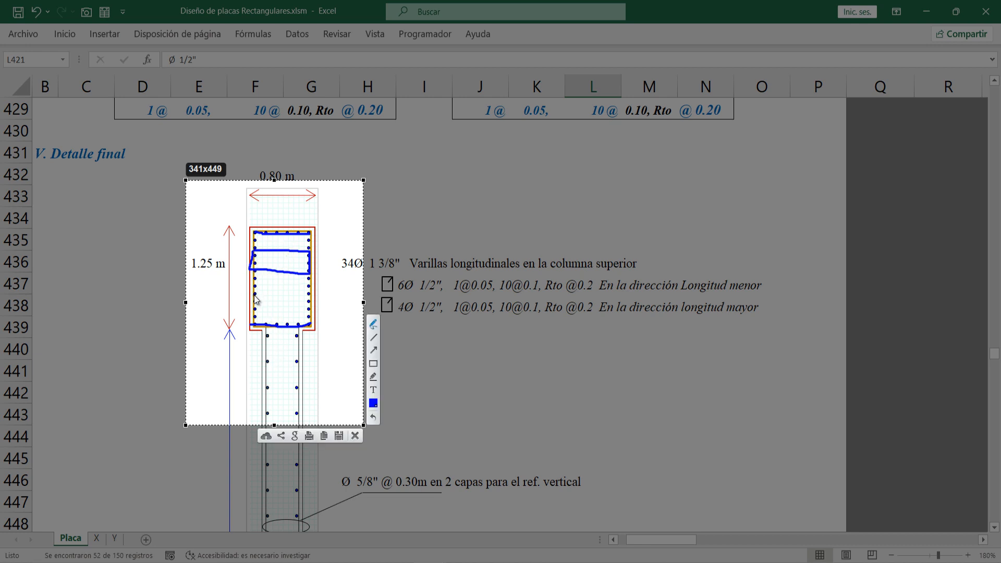
mouse_move(254, 289)
left_mouse_down()
mouse_move(313, 292)
mouse_move(311, 310)
mouse_move(250, 311)
mouse_move(254, 291)
left_mouse_up()
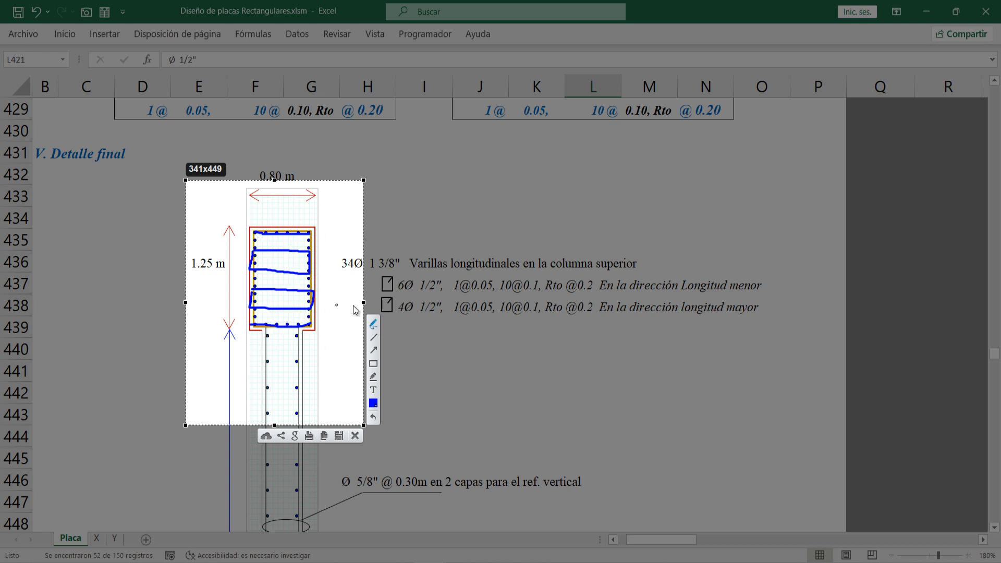
key("Escape")
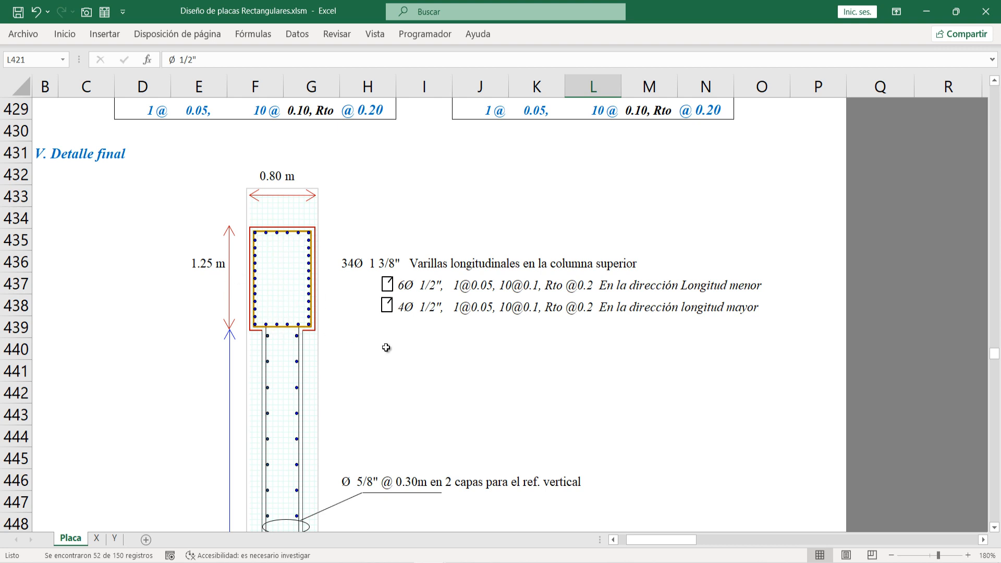
Step: Move the leader of the Ø 5/8" @ 0.30m vertical reinforcement so its ellipse encircles a pair of wall bars
scroll(396, 335, "down", 7)
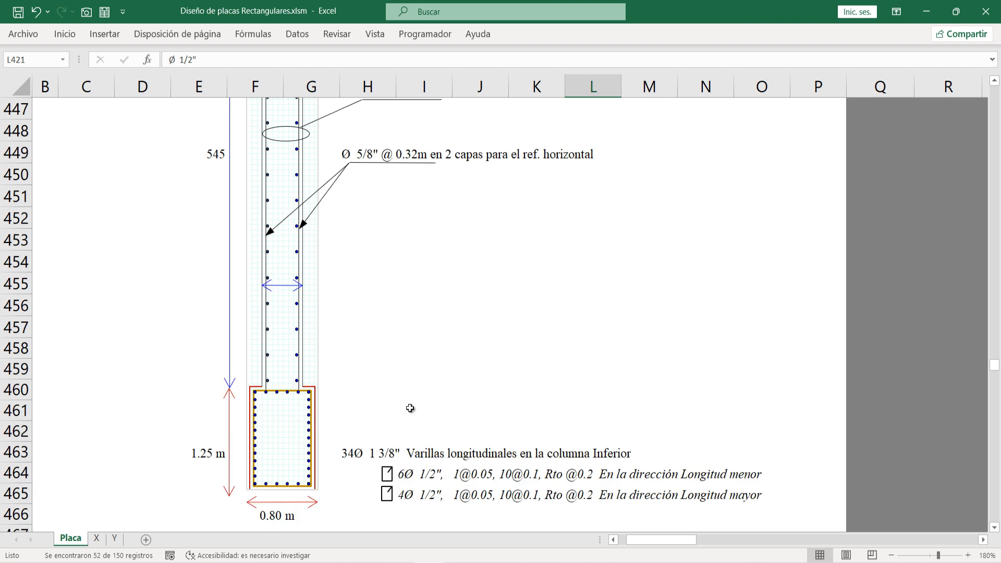
left_click(431, 465)
scroll(469, 417, "up", 5)
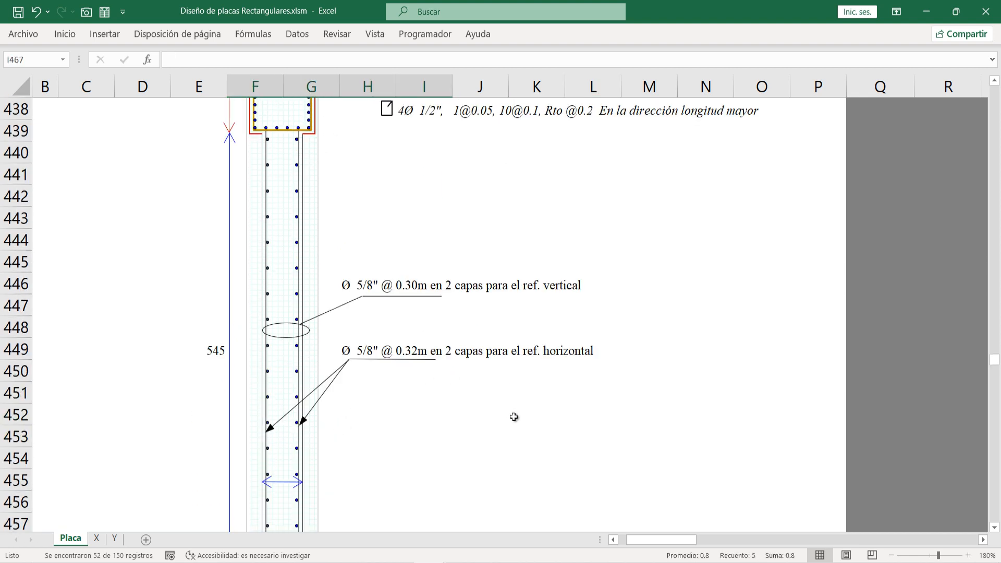
left_click(516, 414)
scroll(365, 443, "up", 1)
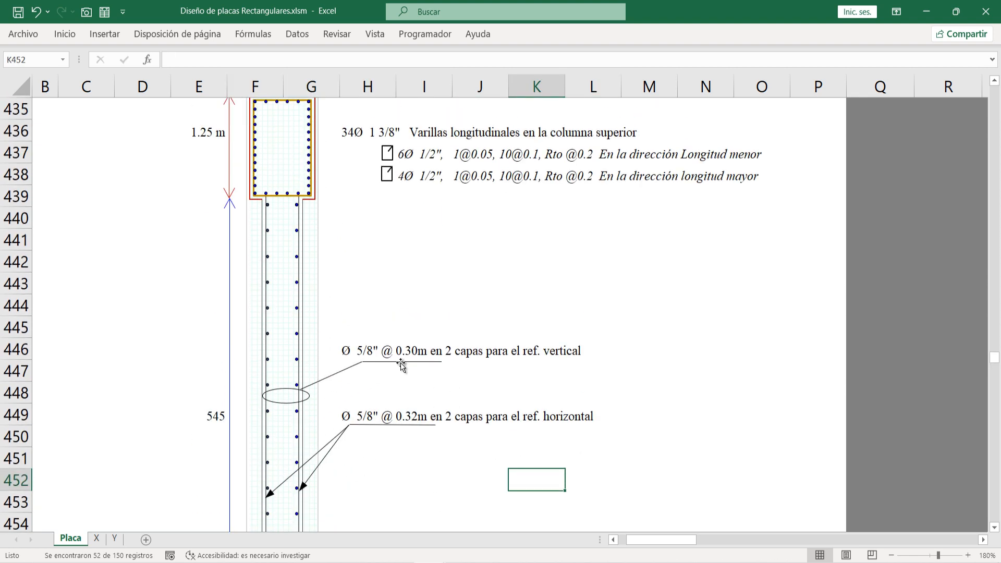
left_click(305, 401)
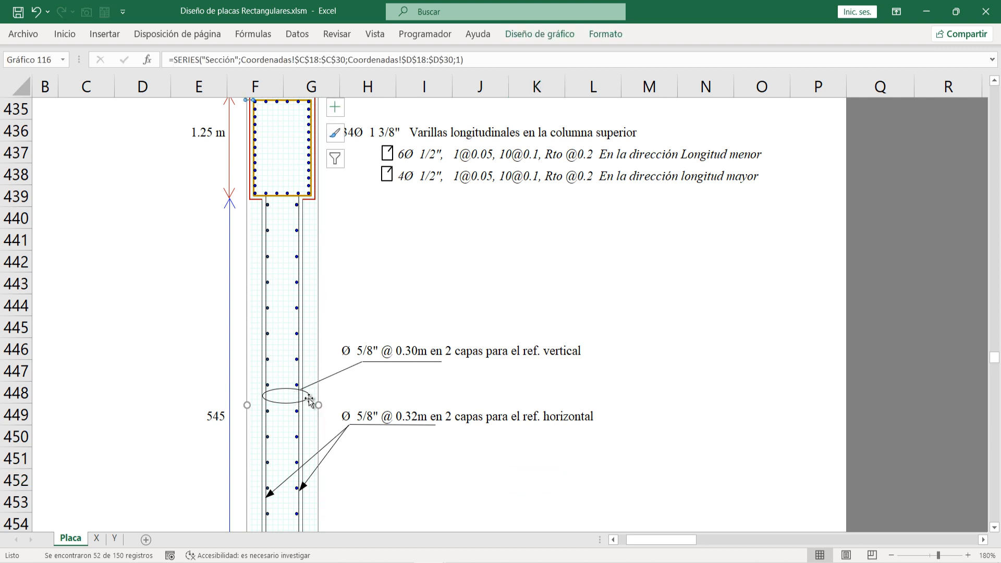
left_click(308, 400)
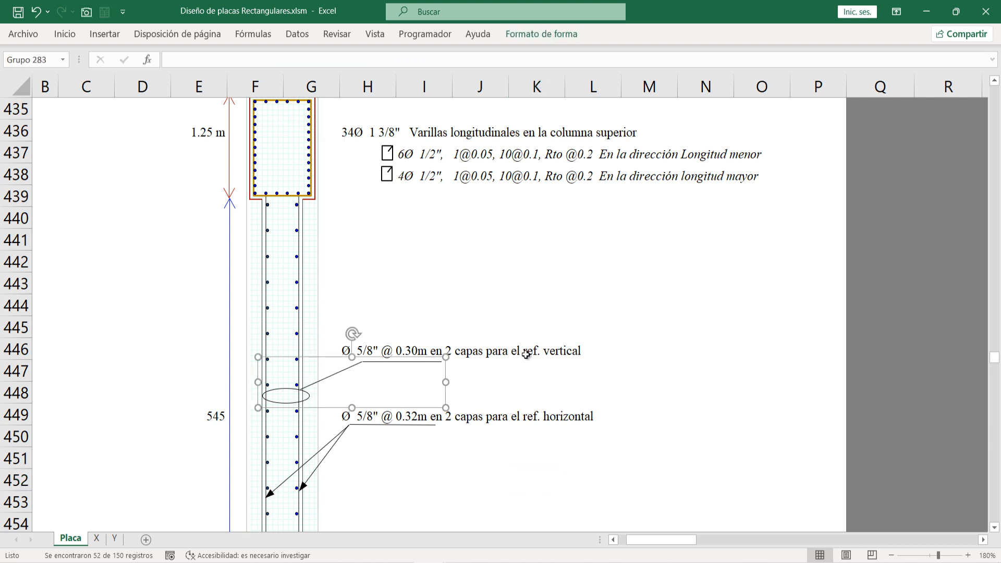
left_click_drag(321, 358, 350, 357)
left_click(492, 392)
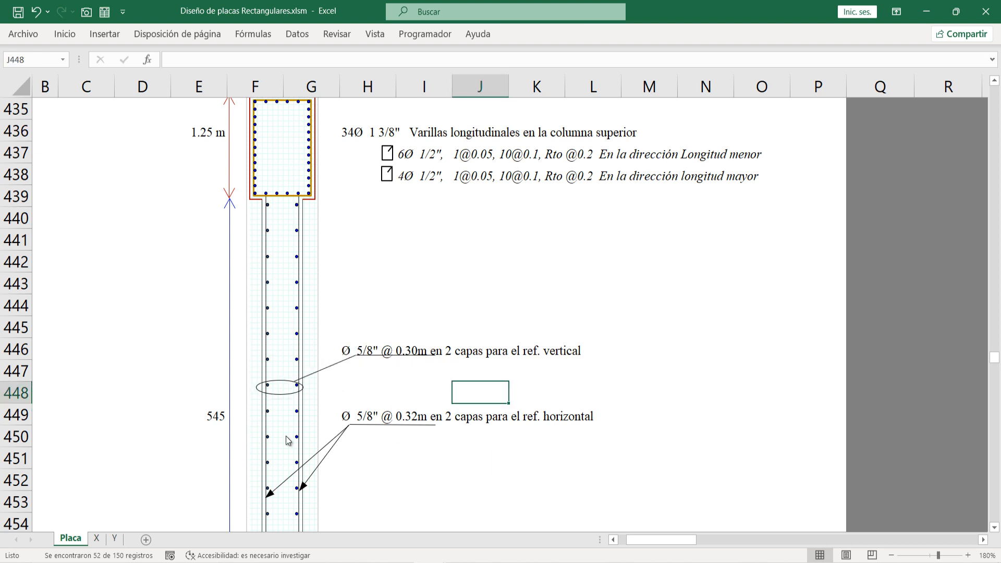
Step: Extend the leader arrows of the Ø 5/8" @ 0.32m horizontal reinforcement slightly further down the wall
scroll(384, 395, "down", 1)
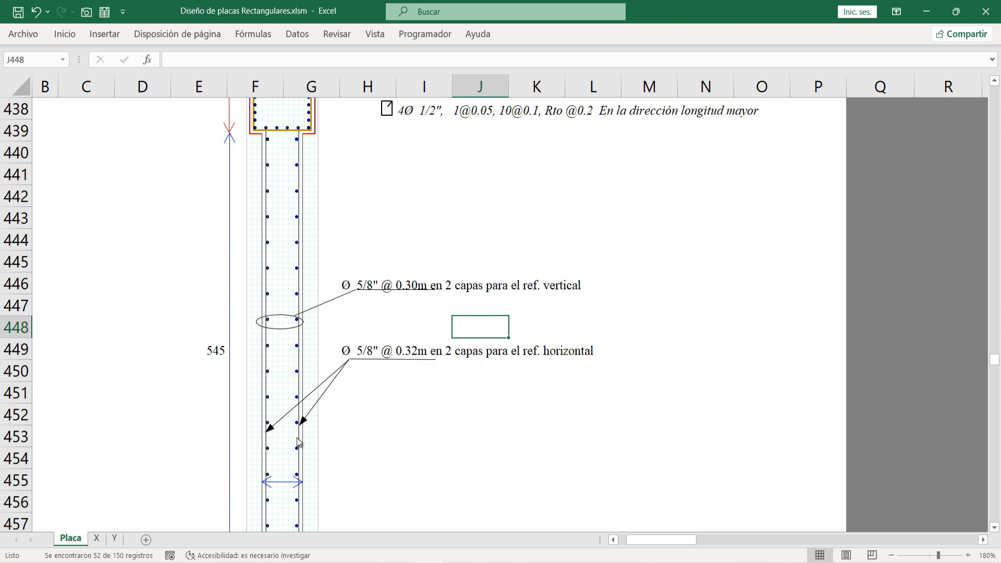
left_click(303, 425)
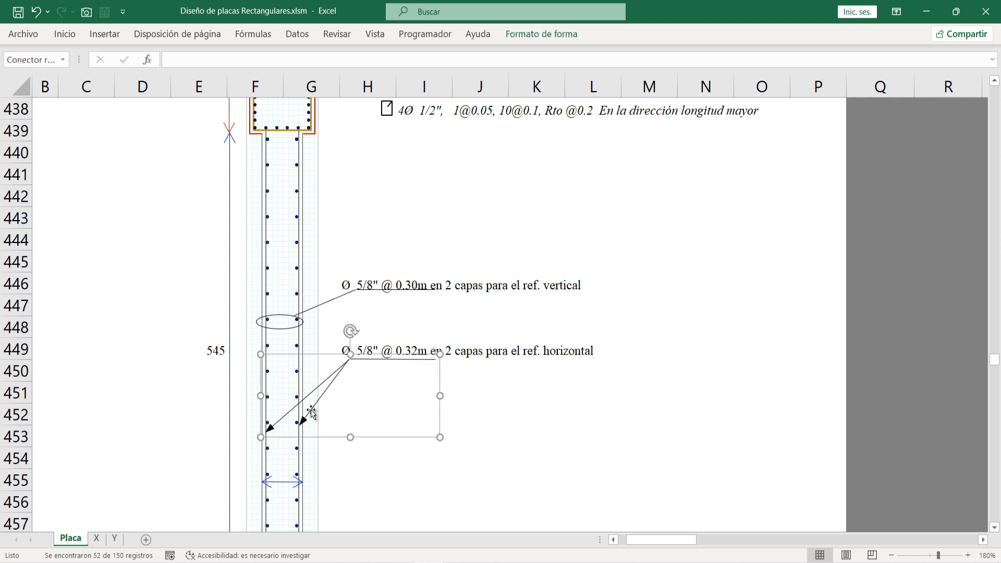
left_click_drag(304, 430, 268, 433)
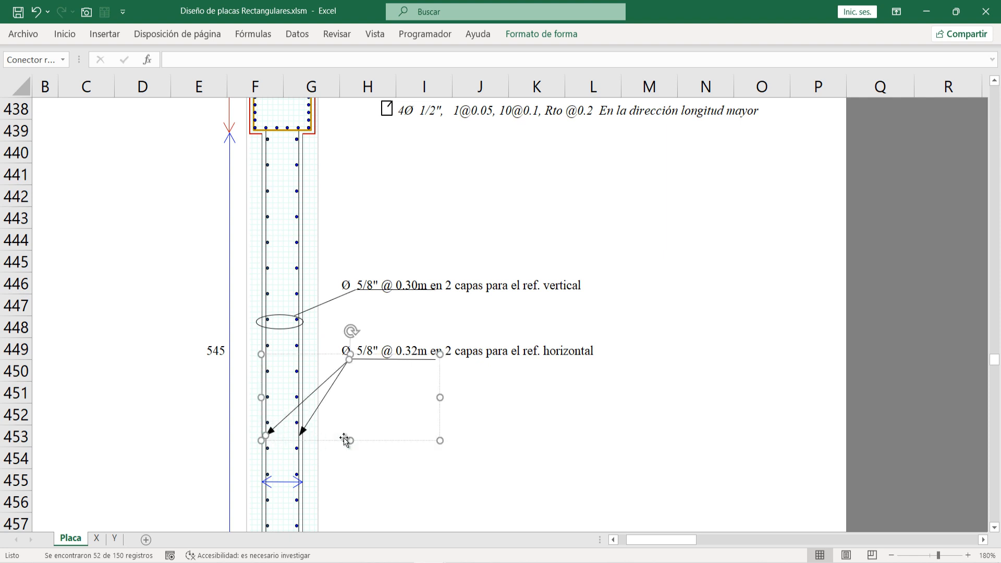
Step: Deselect the horizontal reinforcement leader and look over the final detail from the lower column up to the upper column
left_click(521, 414)
scroll(463, 440, "down", 4)
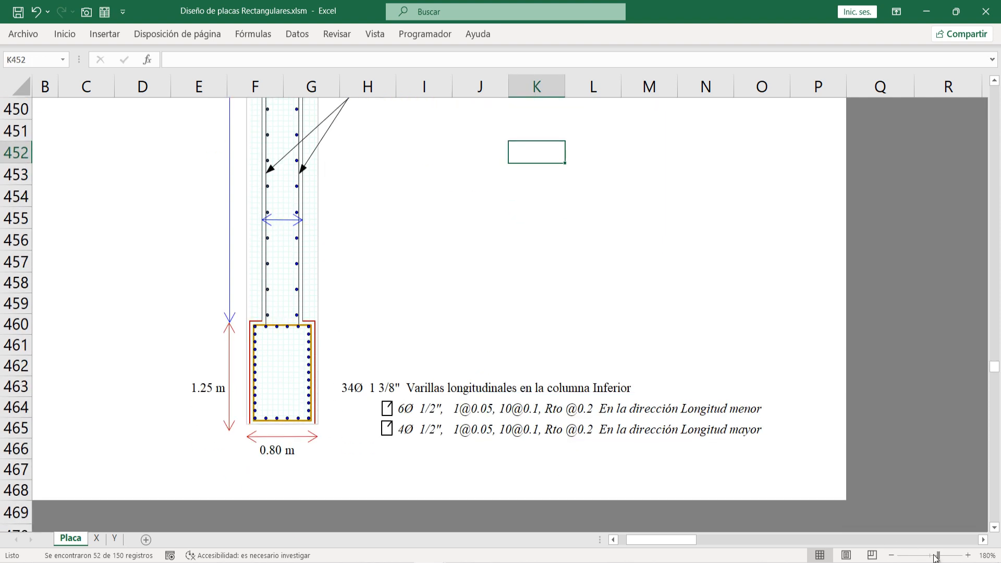
scroll(877, 399, "up", 4)
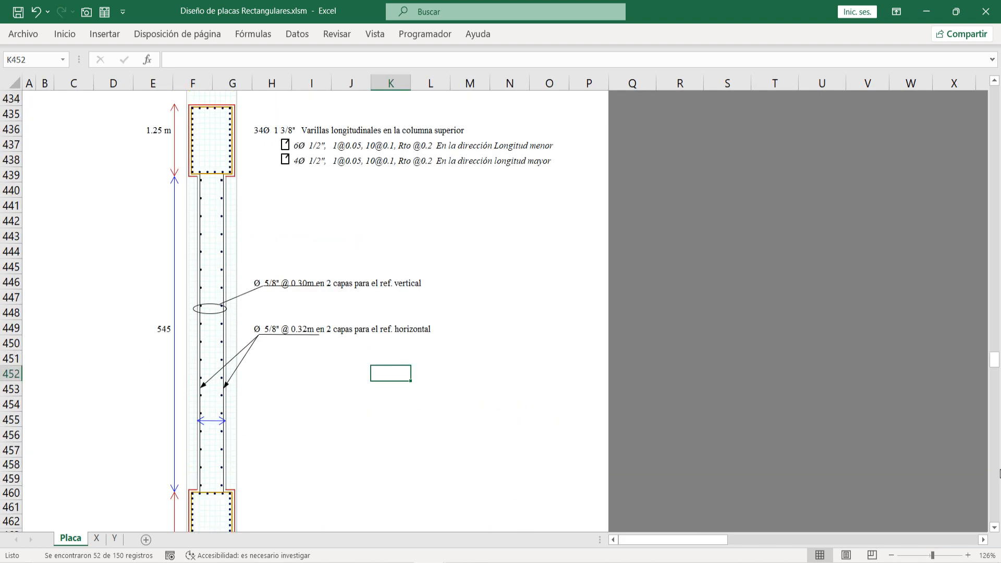
left_click_drag(995, 360, 995, 357)
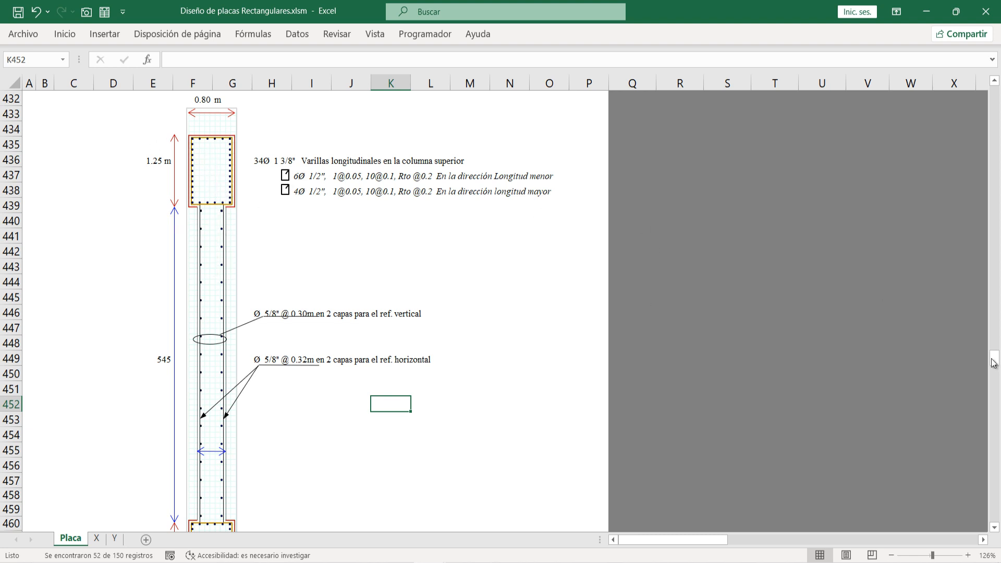
left_click_drag(995, 359, 995, 93)
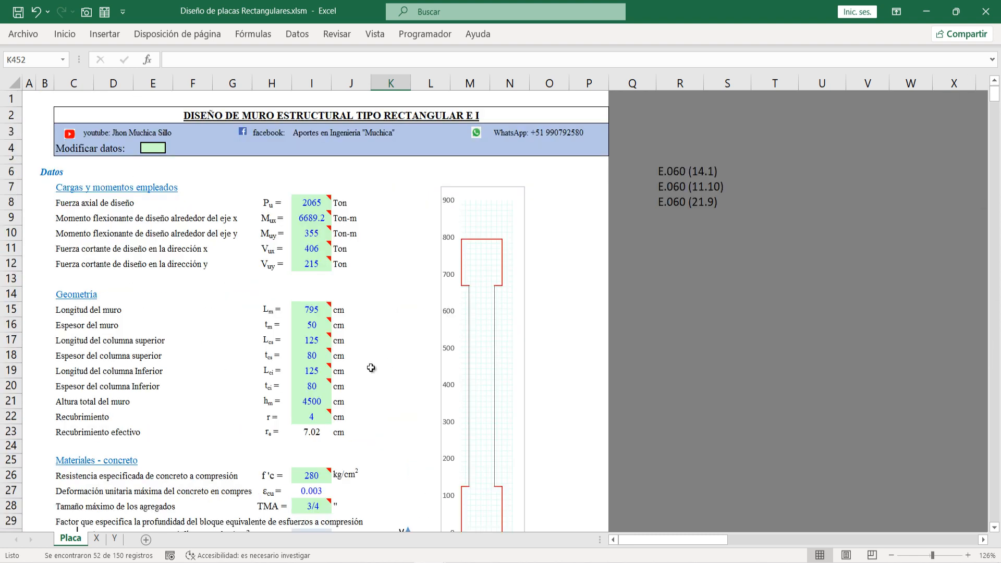
left_click(312, 370)
type("80")
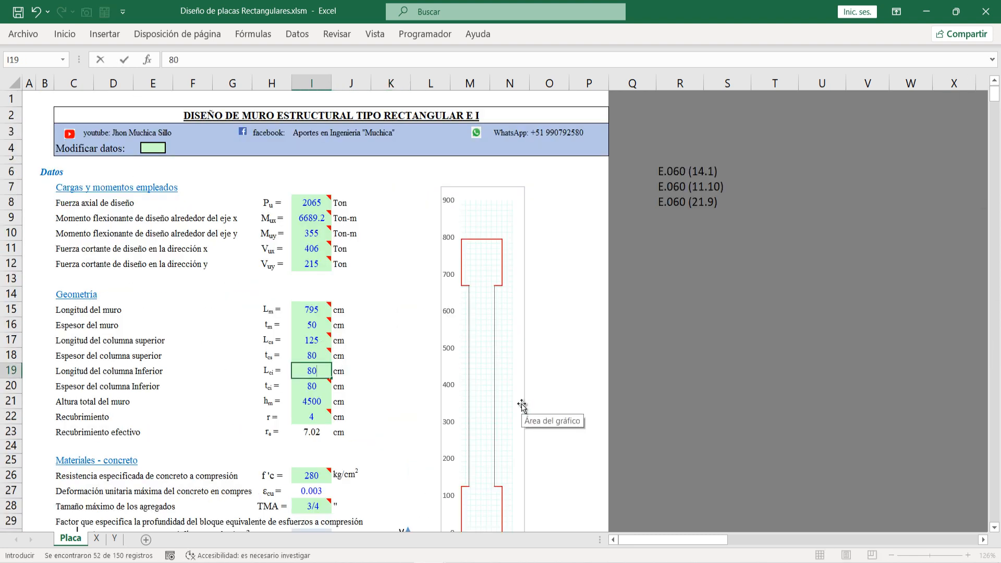
key("BackSpace")
key("BackSpace")
type("50")
key("Return")
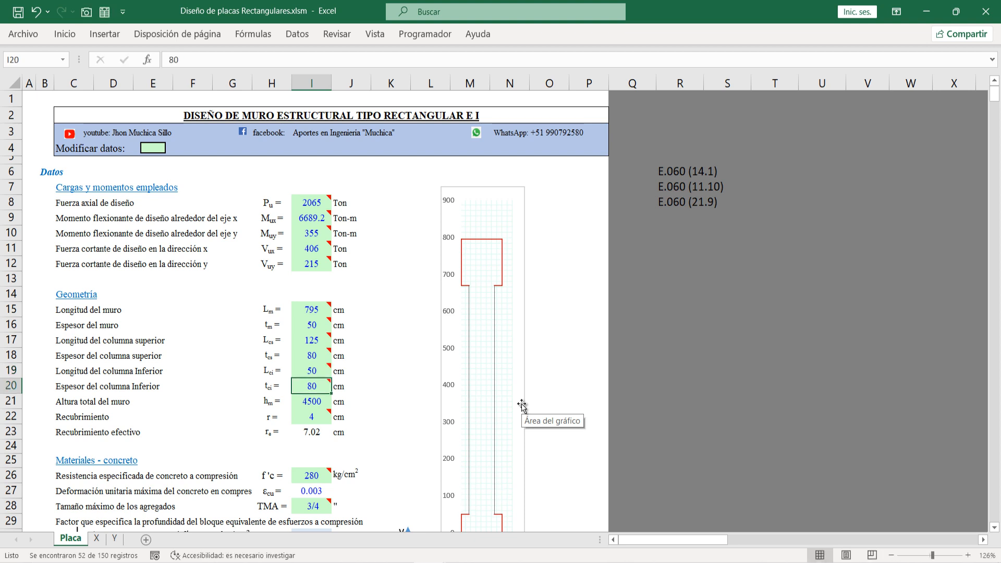
key("ctrl+z")
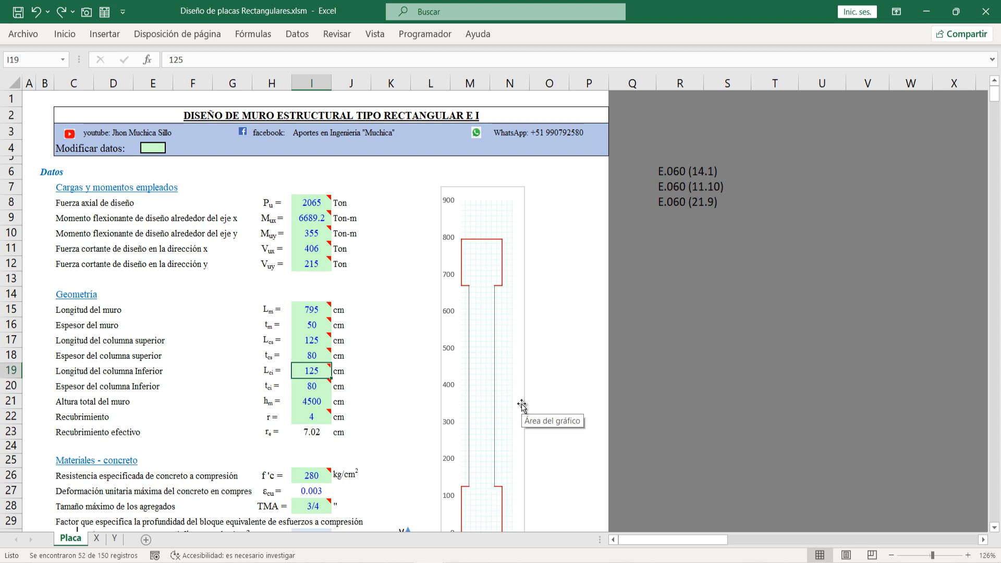
Step: Set the thickness of both the upper and lower columns to 50 cm in the wall geometry data
key("Up")
type("50")
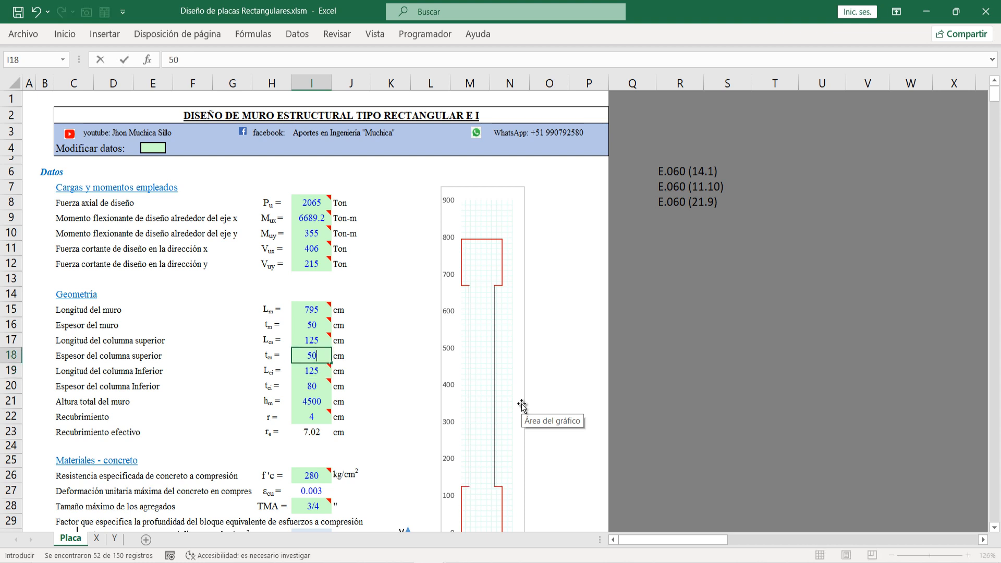
key("Return")
key("Down")
type("50")
key("Return")
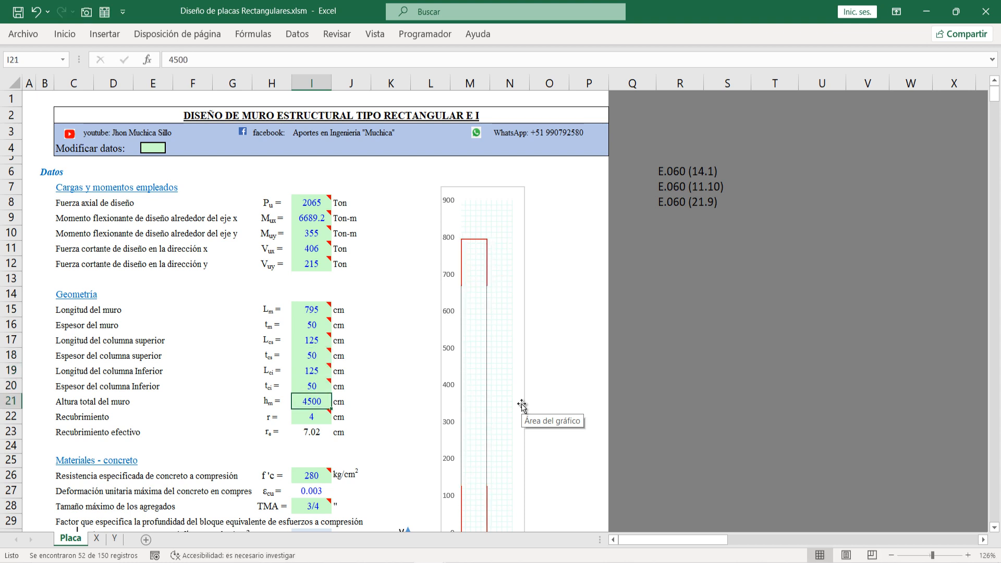
Step: Examine how the section plot and the final reinforcement detail represent the wall with columns as thick as its web
scroll(503, 383, "down", 3)
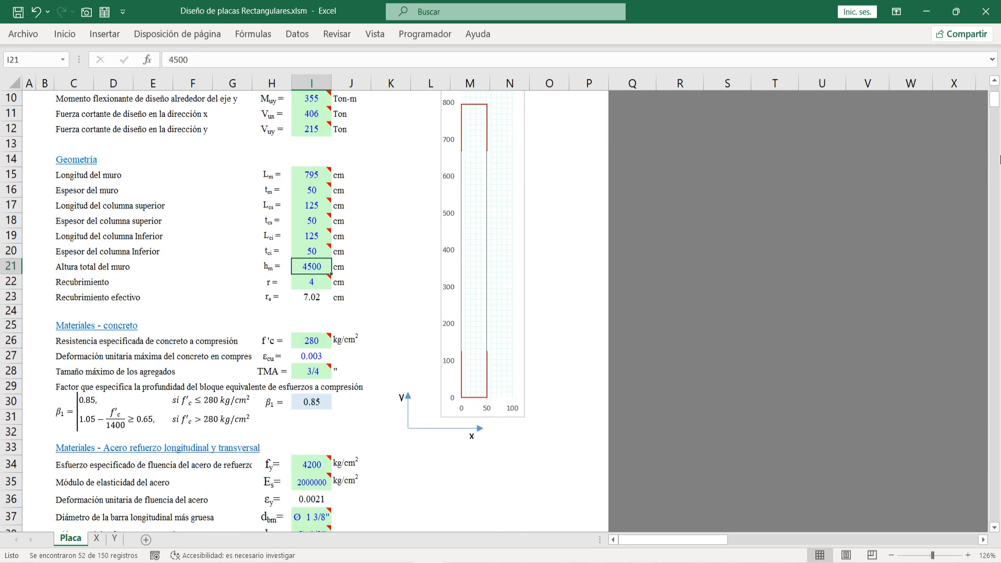
left_click_drag(994, 100, 938, 412)
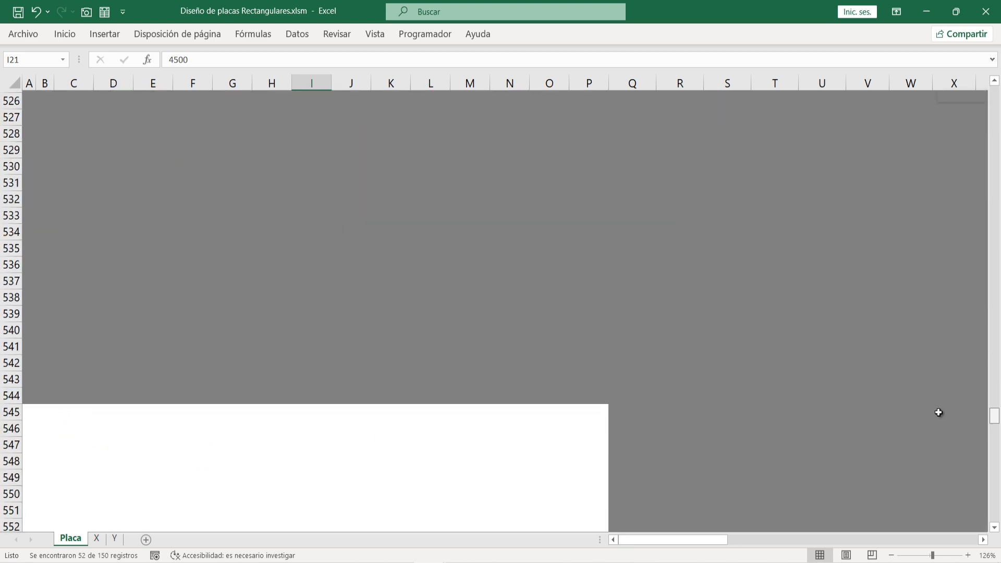
scroll(407, 331, "up", 20)
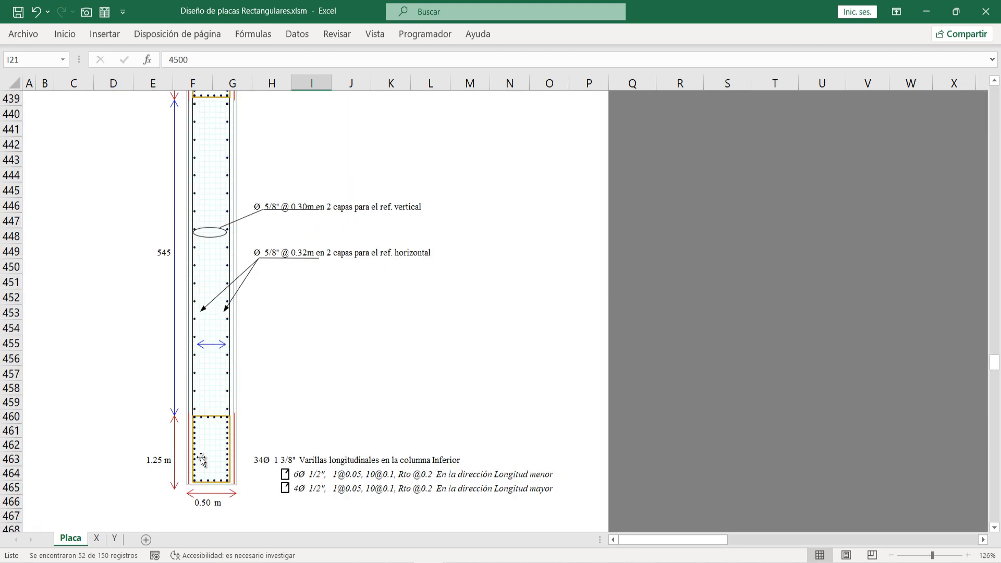
scroll(257, 412, "up", 4)
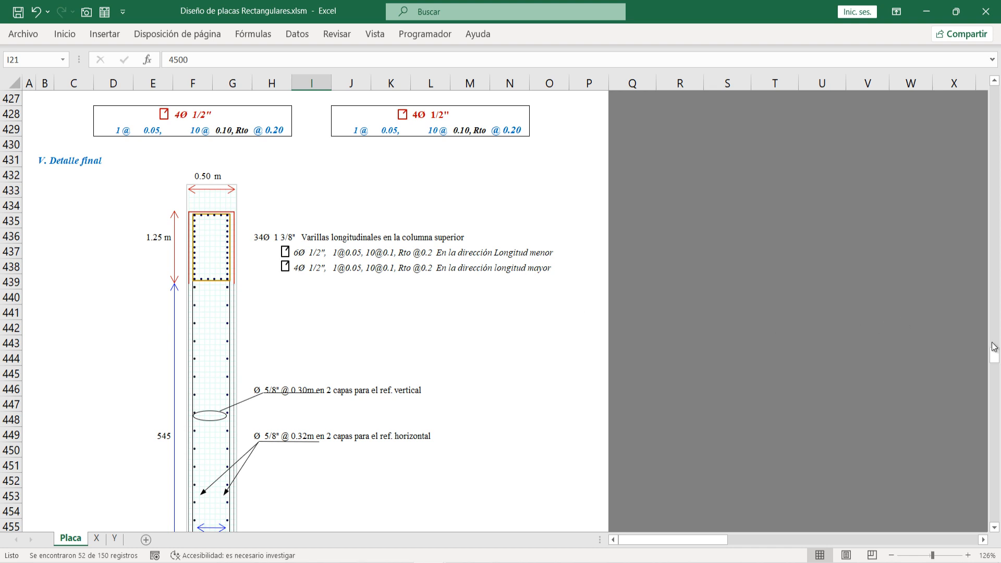
Step: Set the thickness of both the upper and lower columns to 80 cm in the wall geometry data
left_click_drag(993, 347, 993, 97)
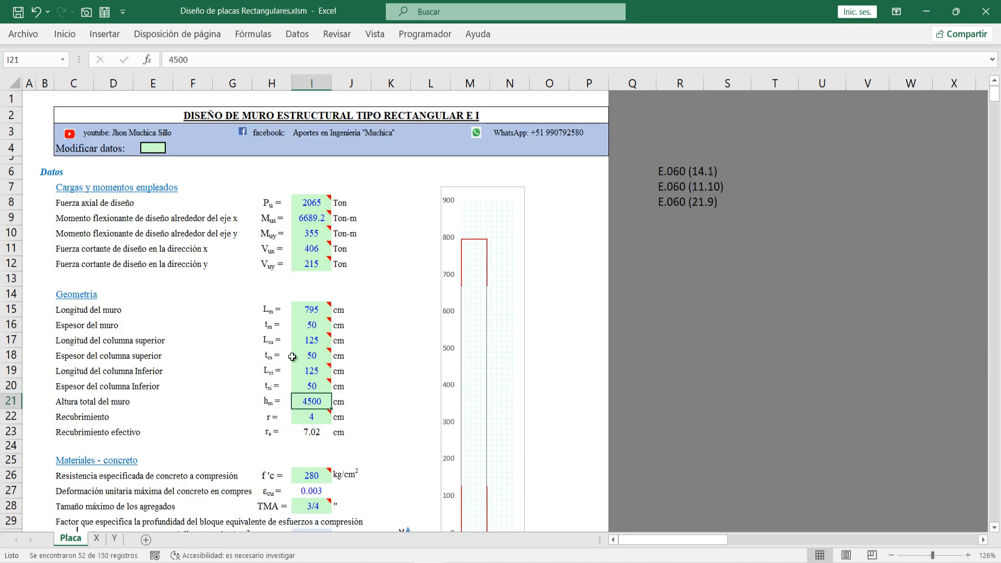
left_click(312, 356)
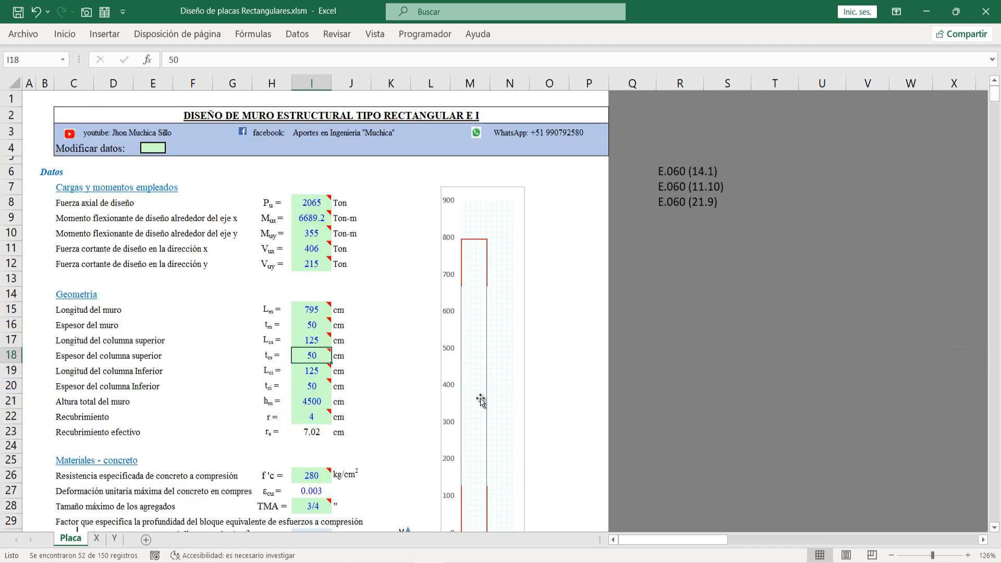
type("8")
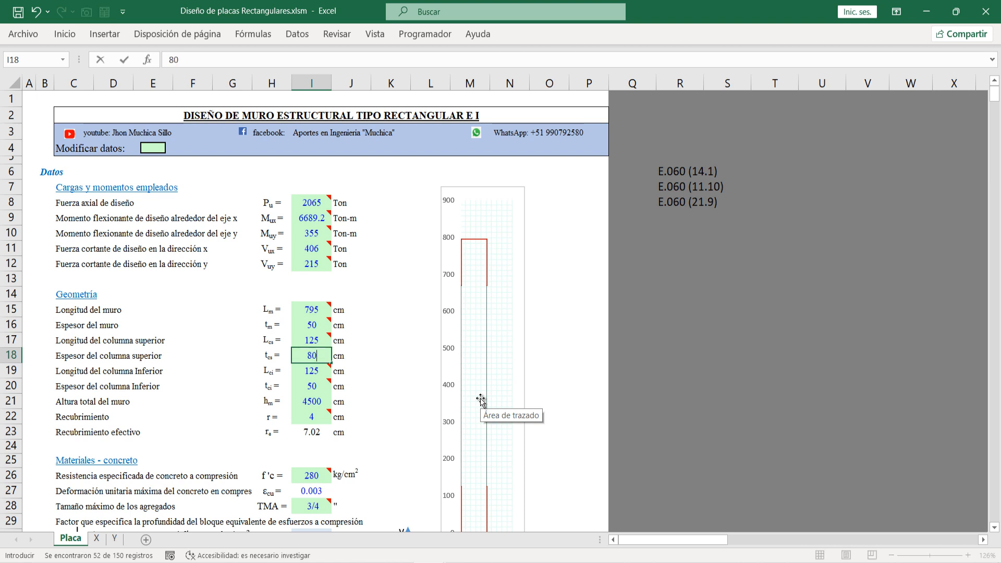
key("Return")
key("Return")
type("80")
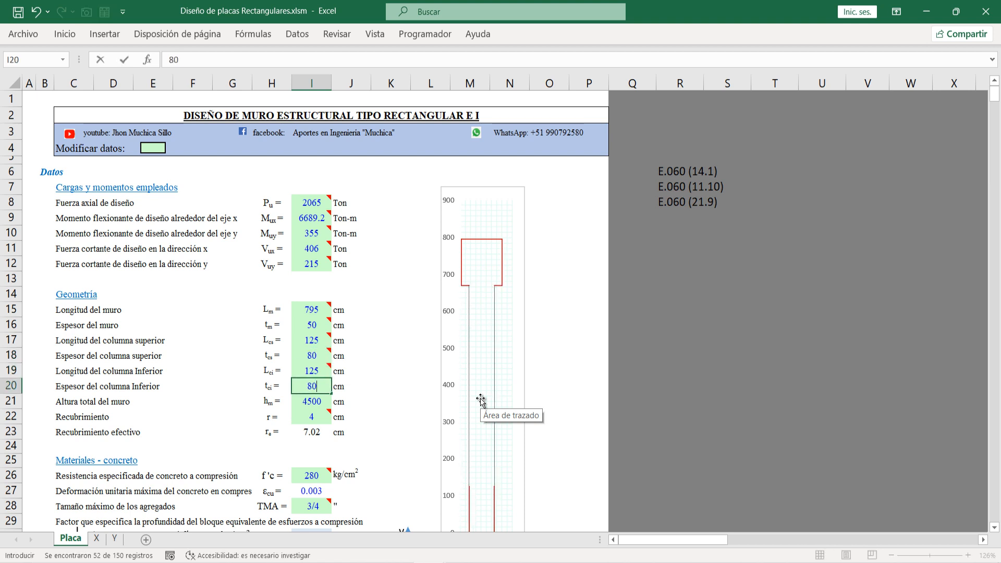
key("Return")
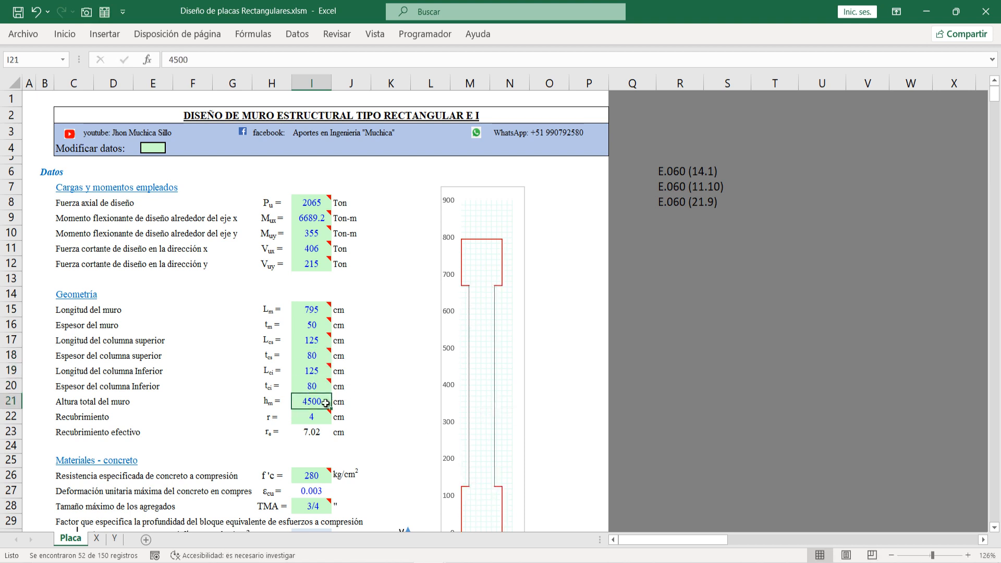
left_click(218, 423)
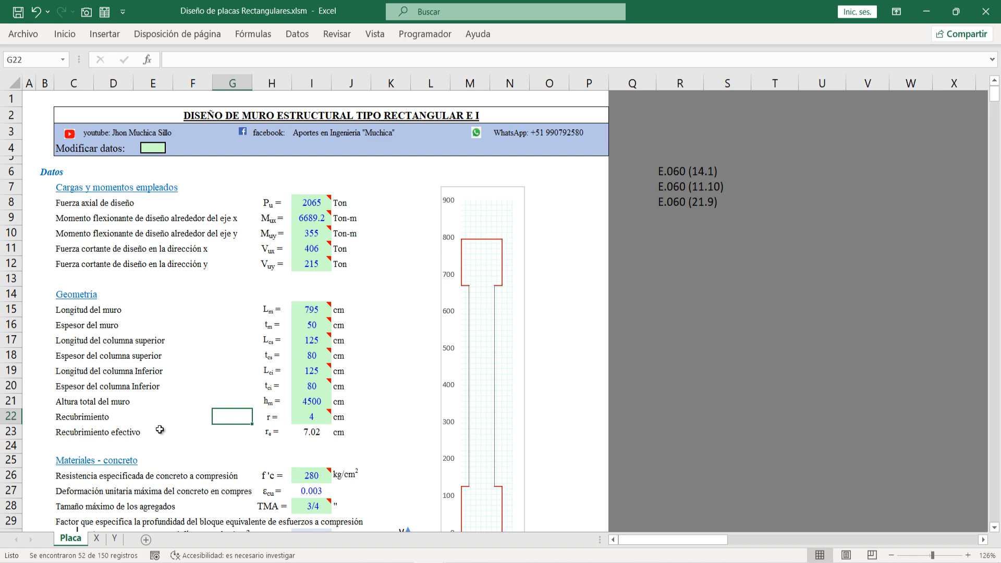
Step: Review the section sketches, calculation tables and interaction diagrams on sheets X and Y, and return to the Placa sheet
scroll(183, 415, "down", 1)
left_click(96, 538)
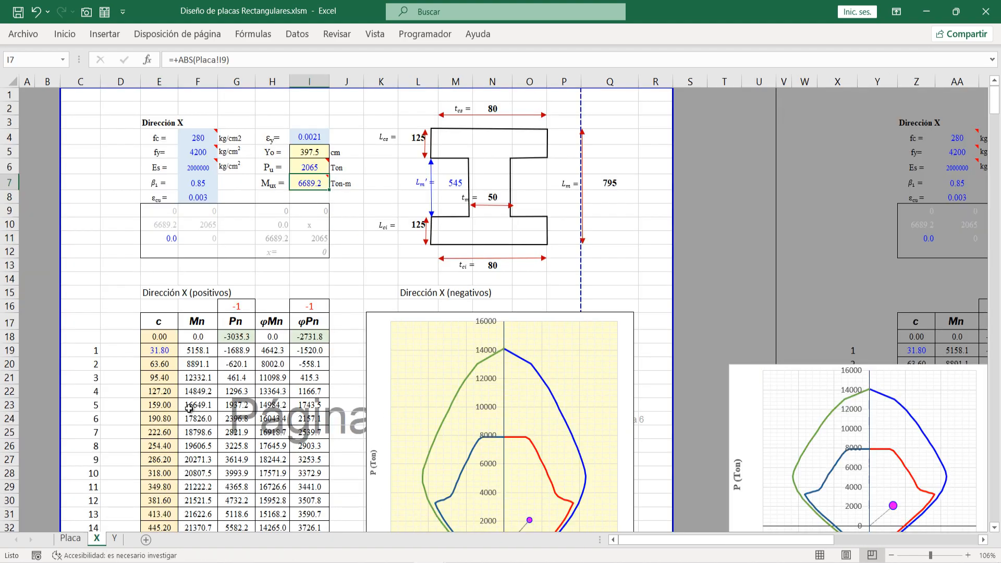
scroll(338, 311, "down", 10)
scroll(370, 382, "up", 10)
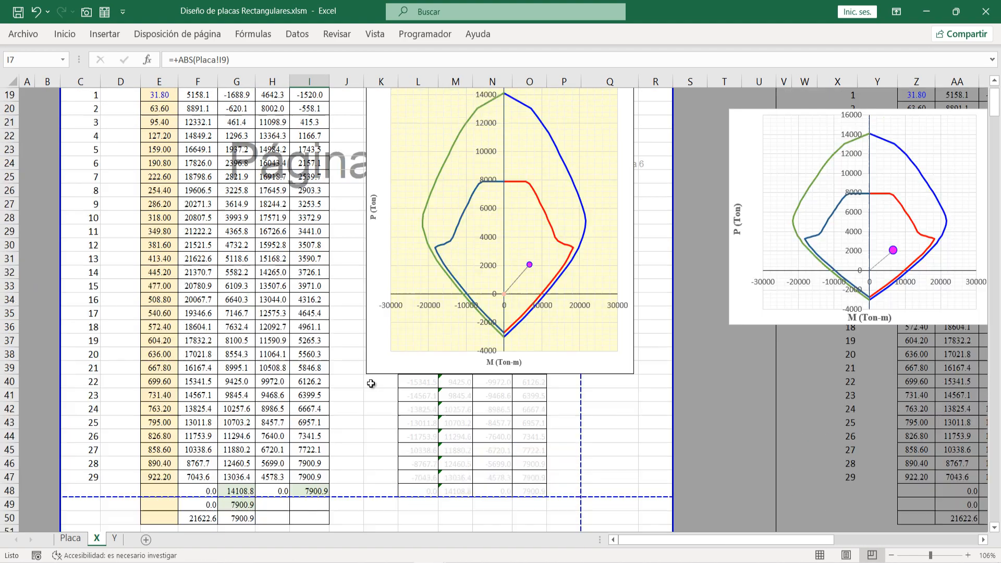
left_click(114, 538)
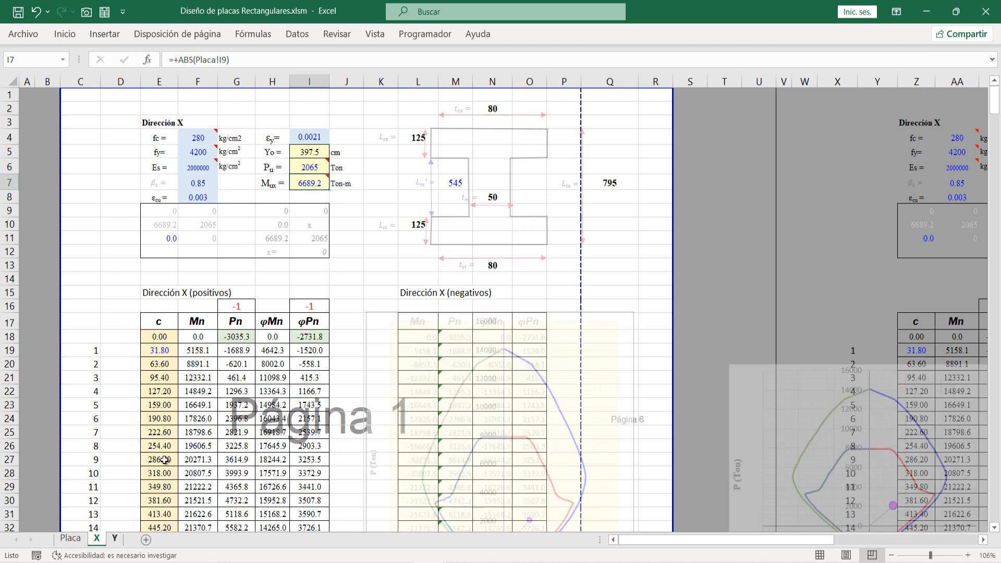
scroll(505, 380, "down", 5)
scroll(462, 450, "up", 5)
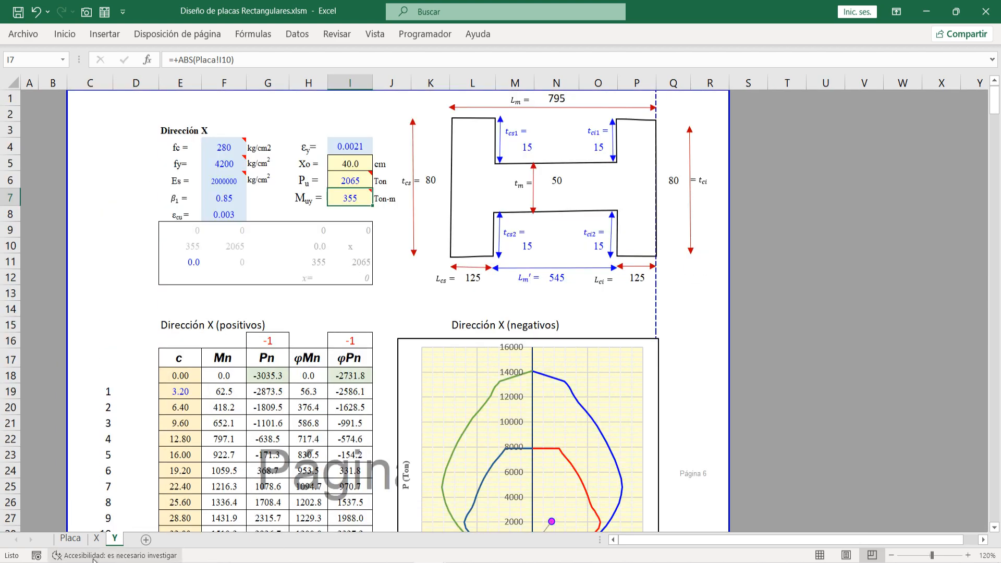
left_click(70, 538)
scroll(194, 442, "up", 1)
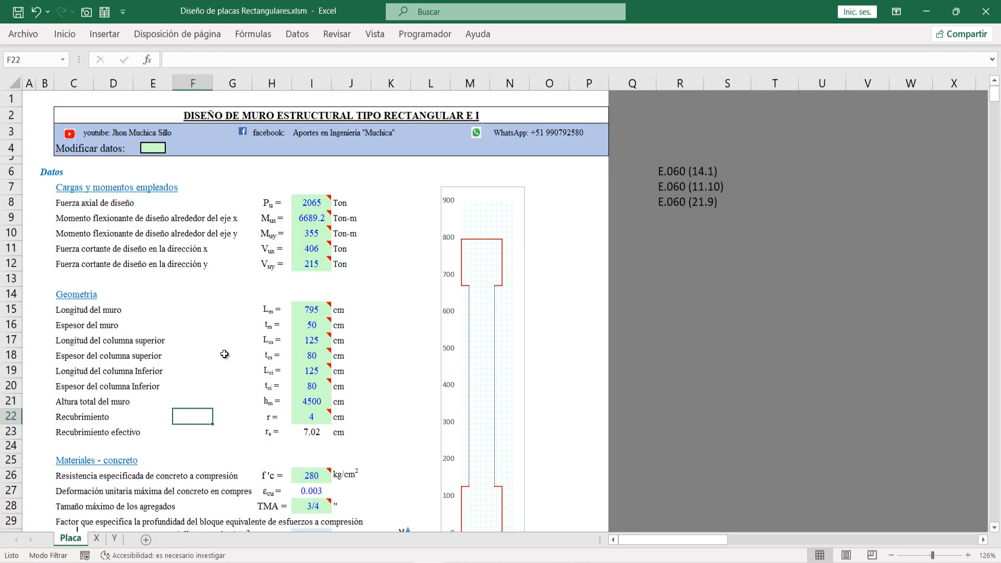
left_click(203, 323)
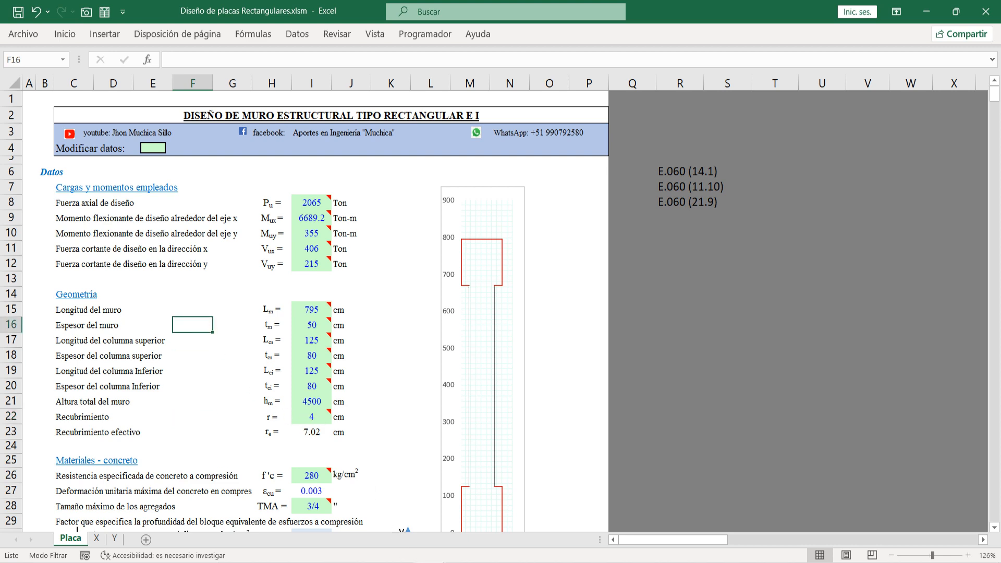
Step: Switch to the workbook Diseño de placas L.xlsm, look over its L-shaped wall data and requirements, and minimize it
left_click(522, 500)
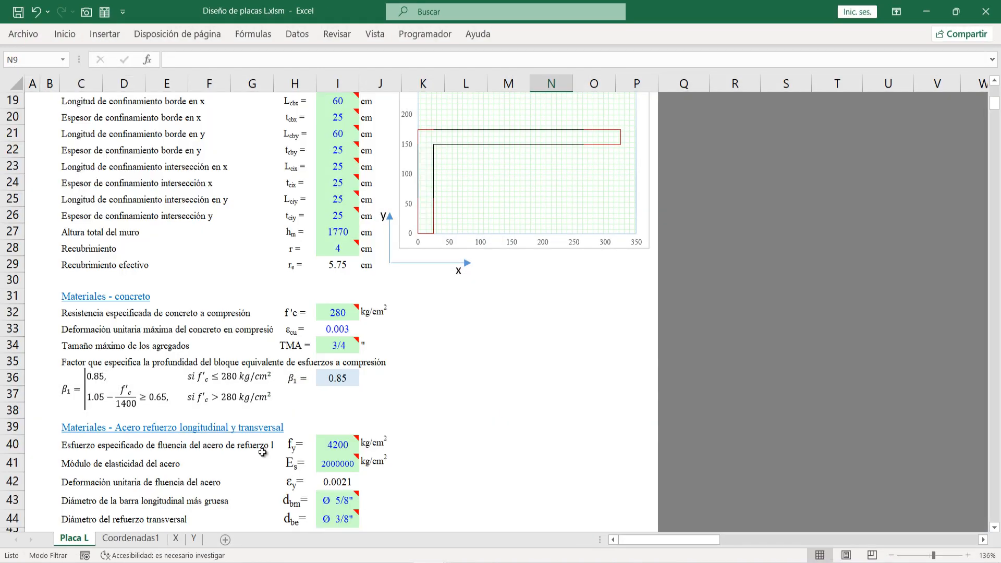
scroll(262, 451, "up", 6)
scroll(328, 247, "down", 11)
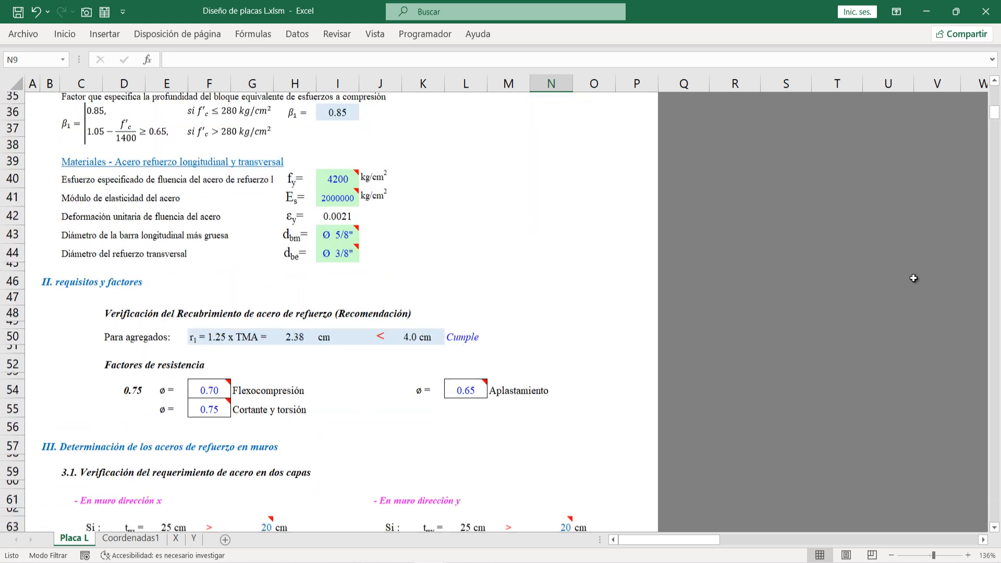
scroll(913, 278, "up", 11)
left_click(929, 12)
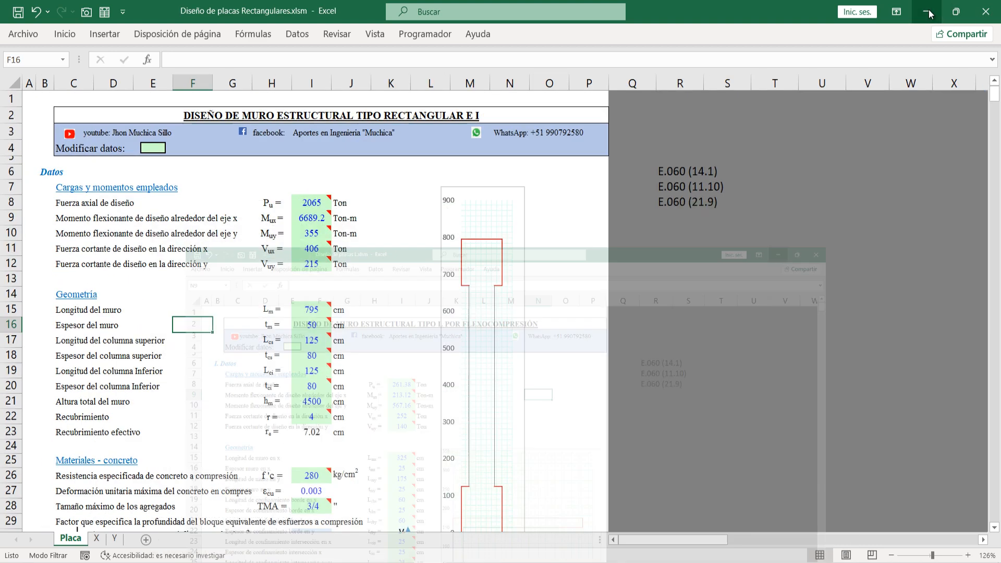